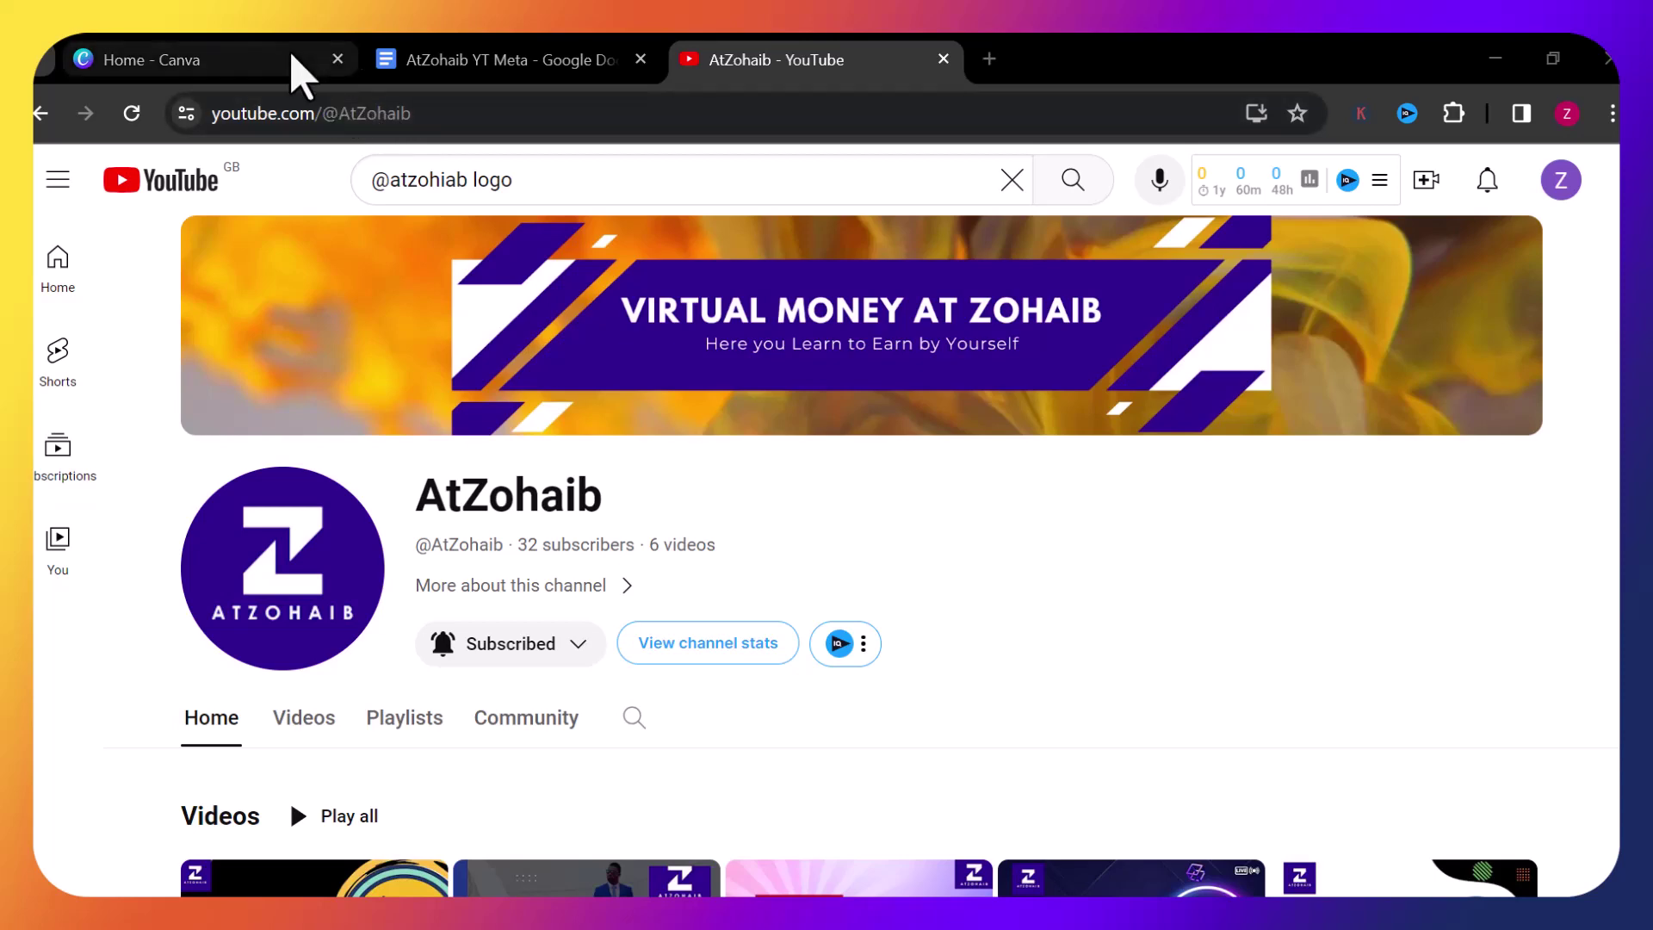
Switch to Canva and create a blank 500 × 500 px logo design.
{"action": "left_click", "coordinate": [244, 58]}
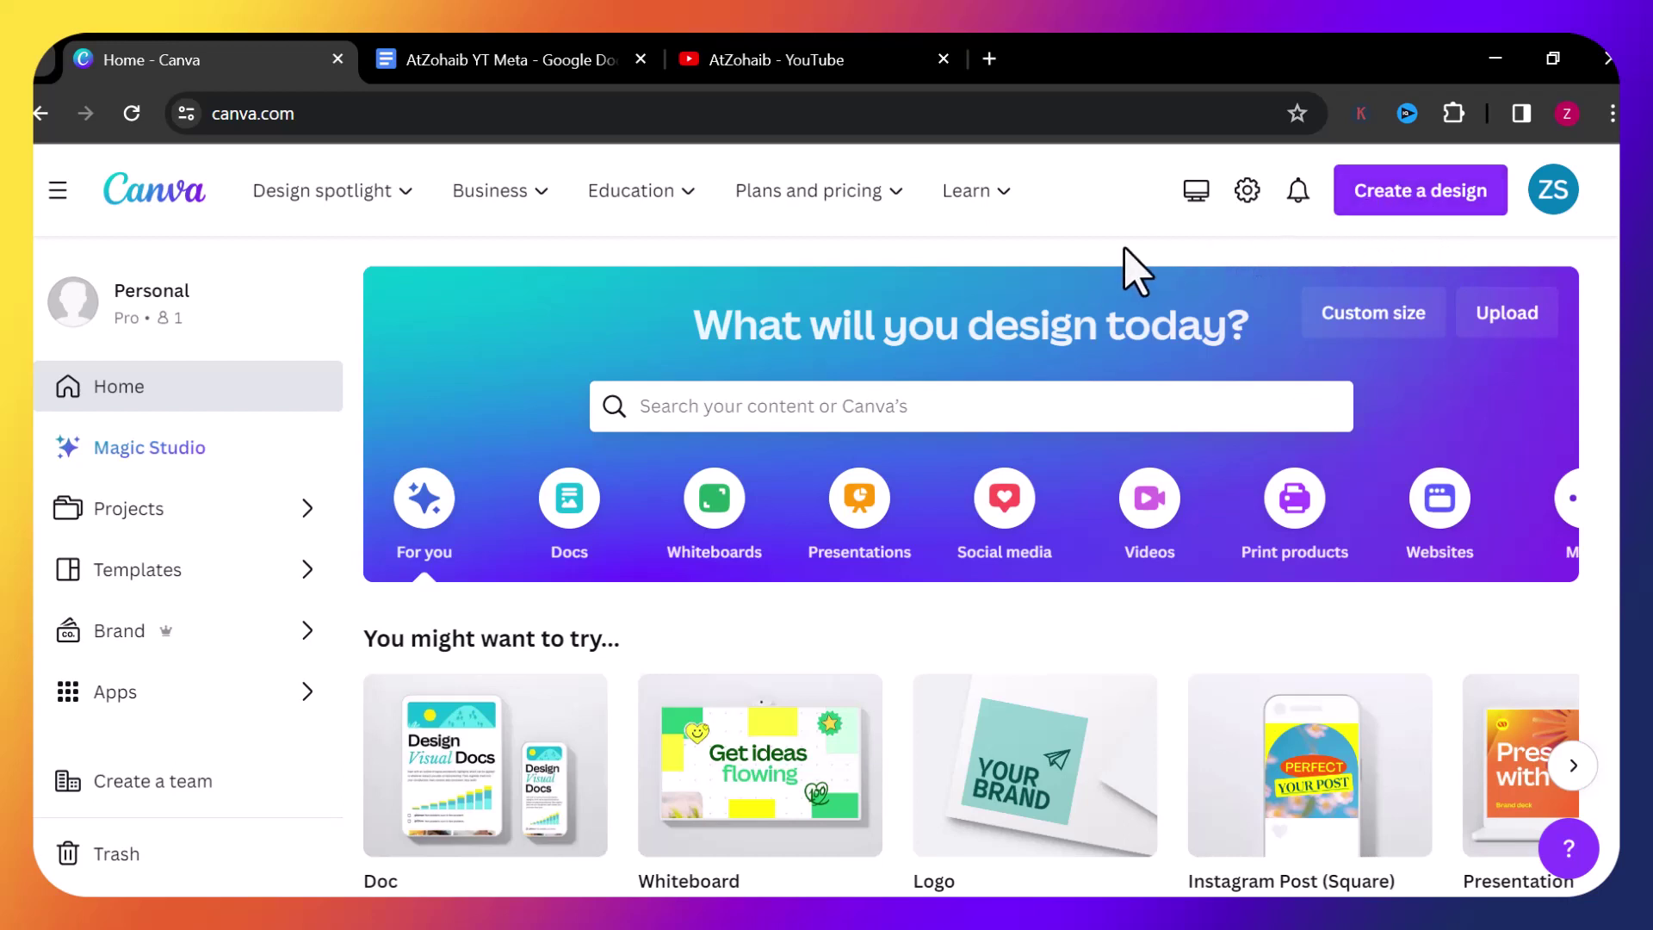
{"action": "left_click", "coordinate": [1399, 207]}
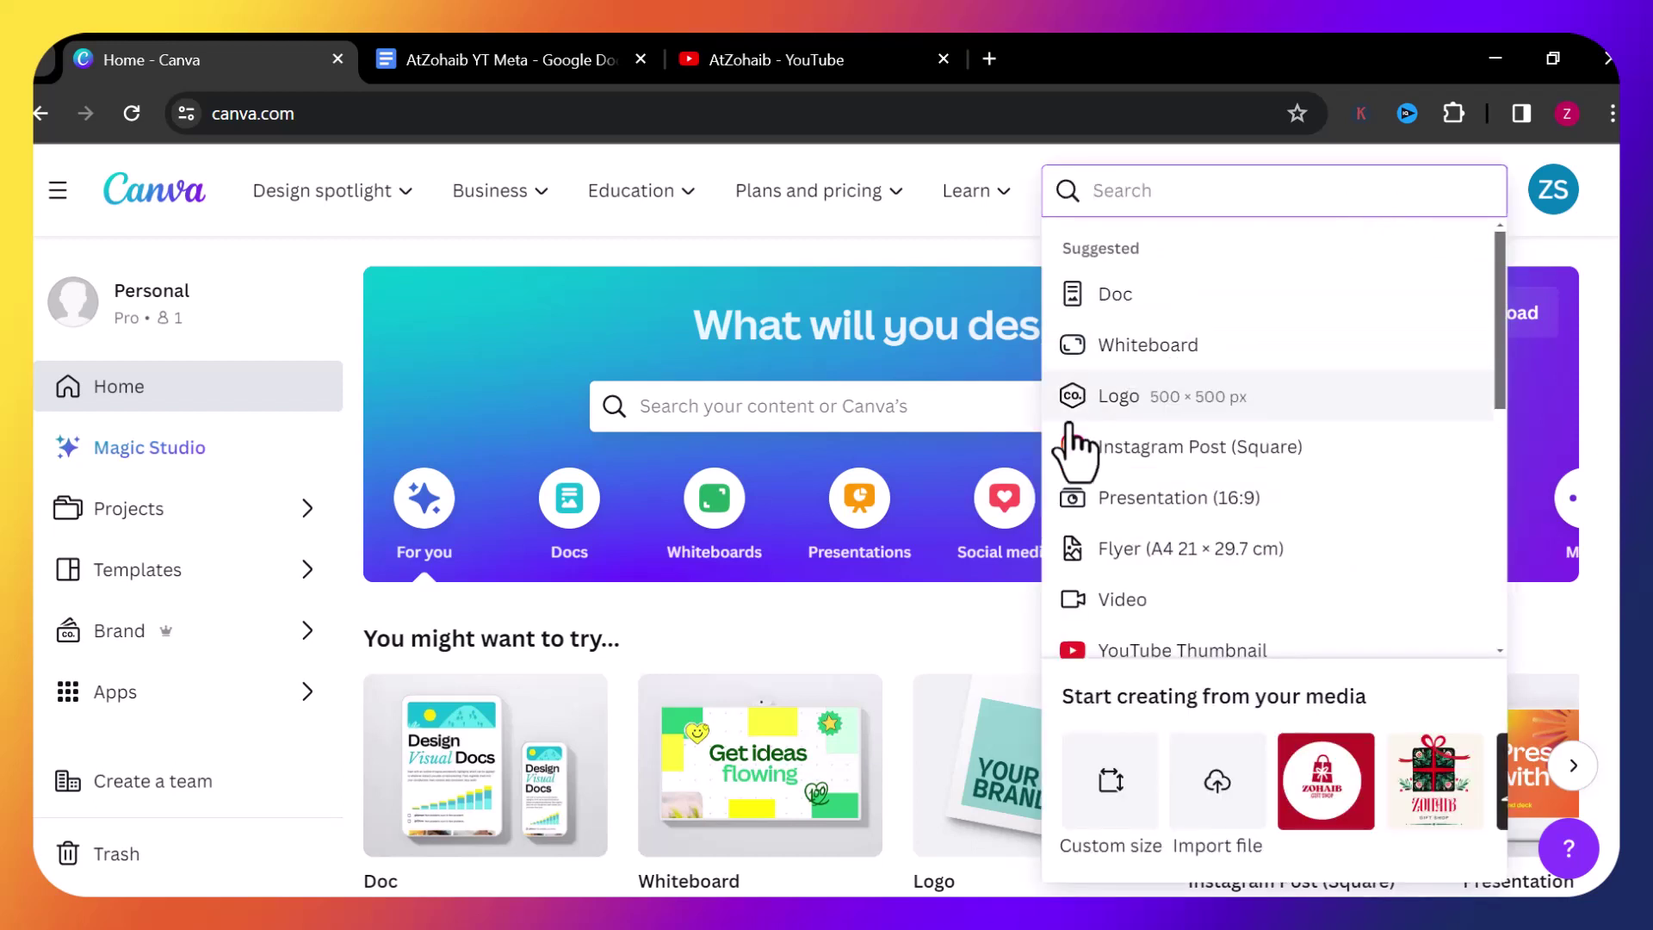
{"action": "left_click", "coordinate": [1119, 398]}
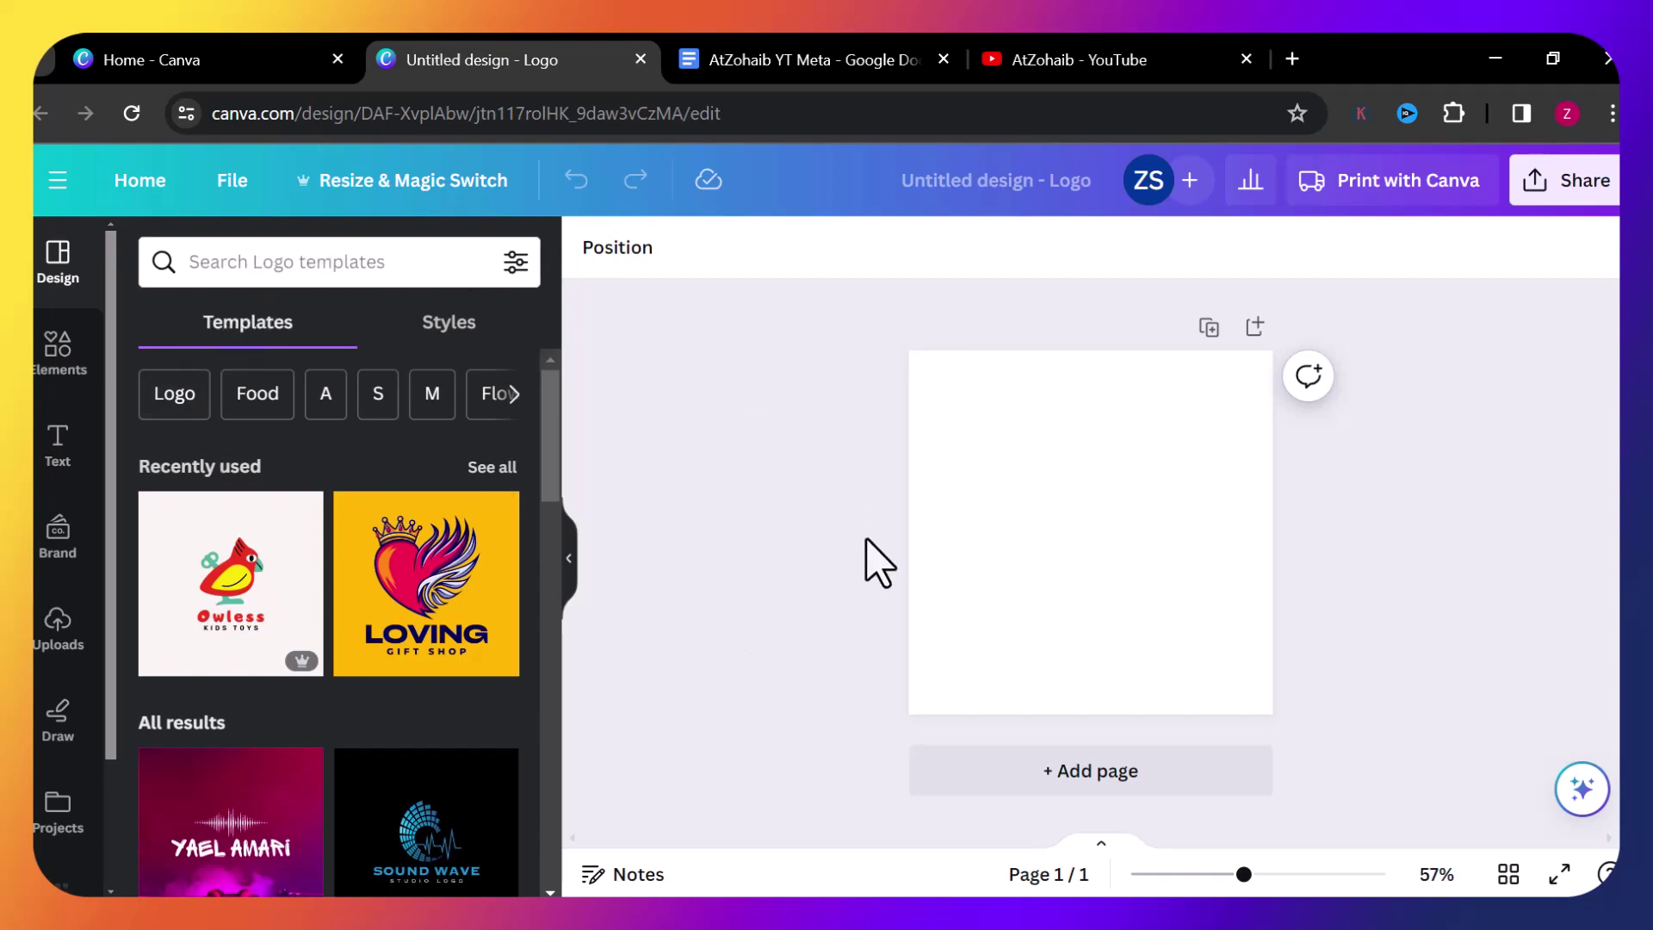
Add the pink "player one" text style from the text combinations to the blank logo page.
{"action": "left_click", "coordinate": [1091, 508]}
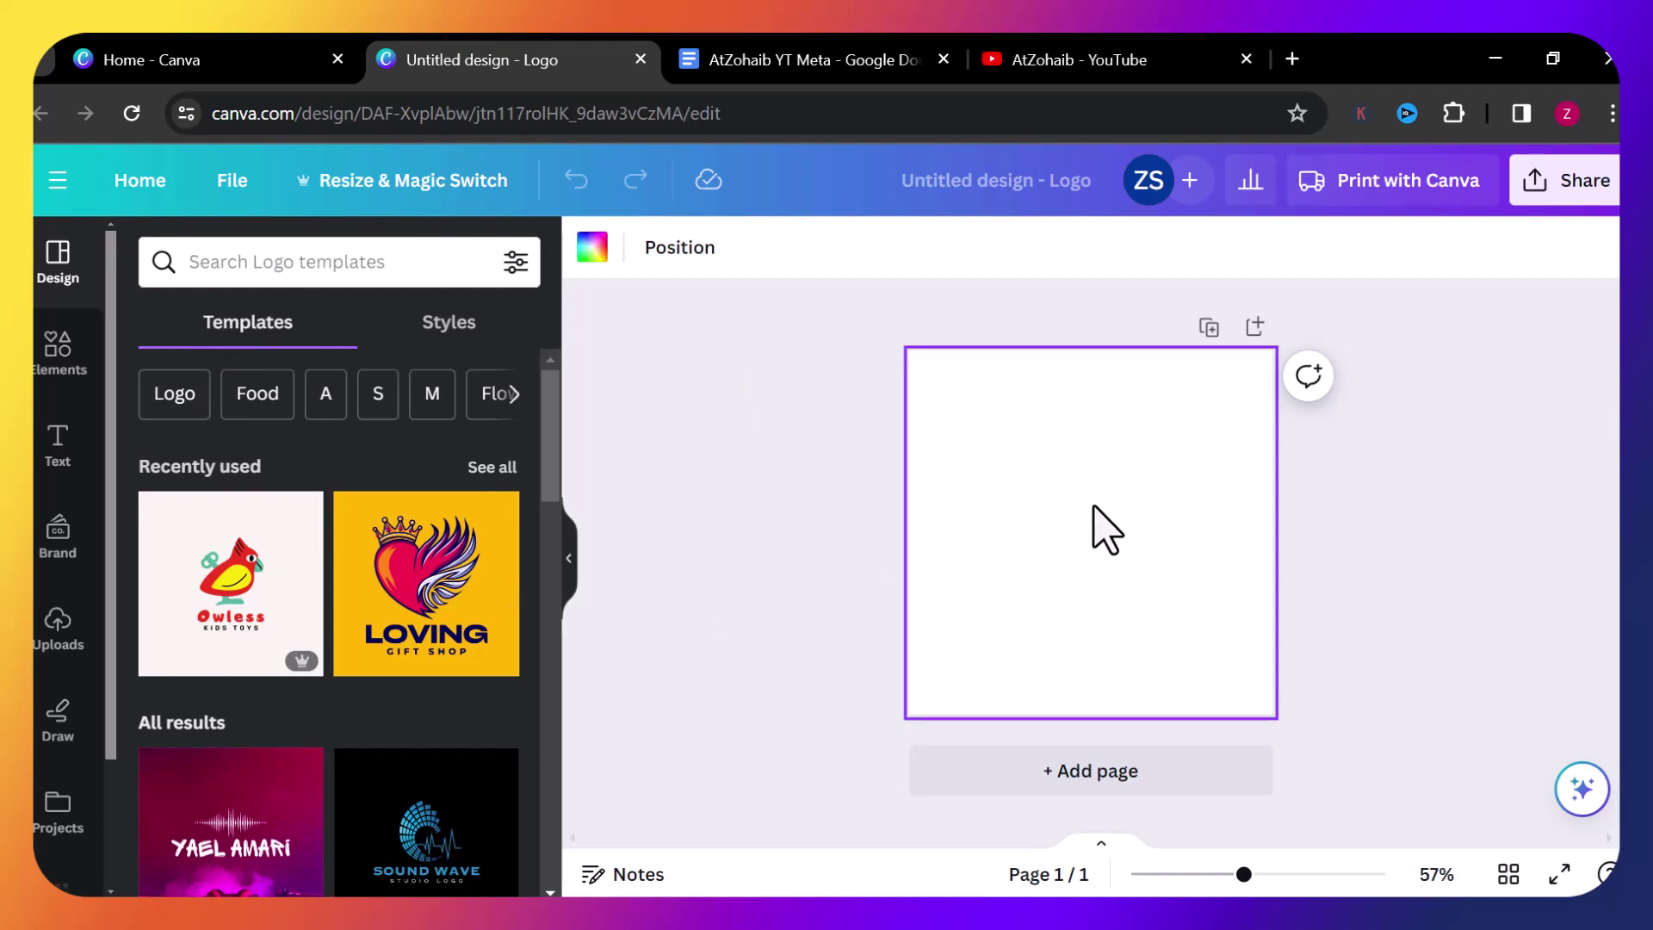
{"action": "left_click", "coordinate": [60, 469]}
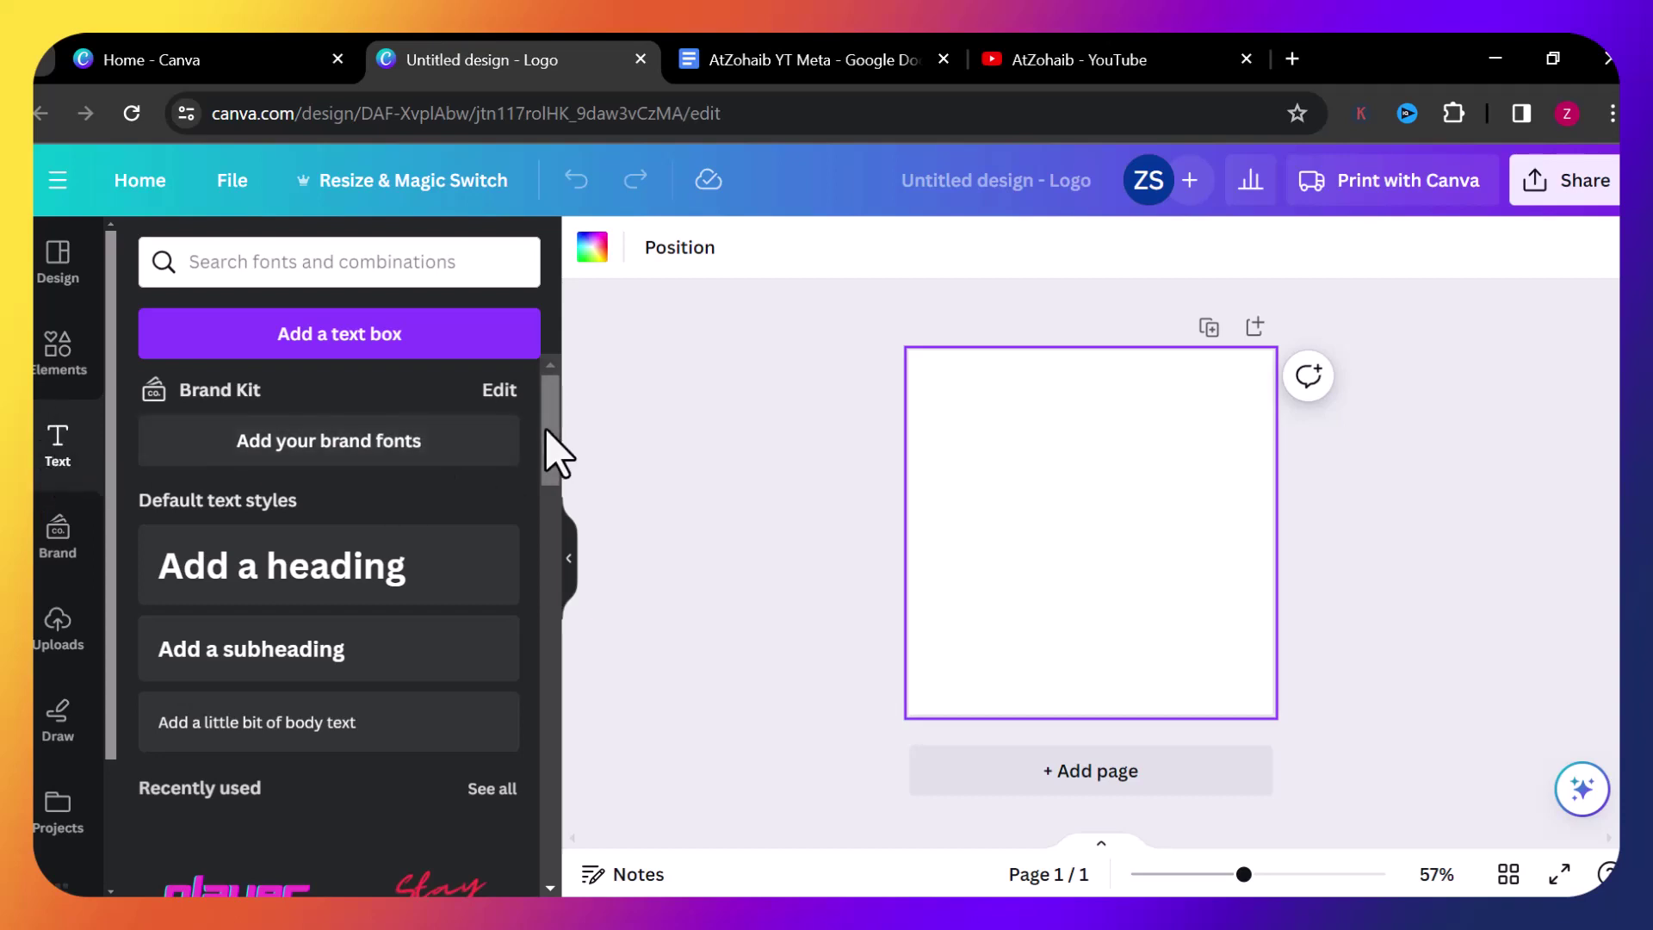
{"action": "left_click_drag", "start_coordinate": [554, 454], "coordinate": [556, 772]}
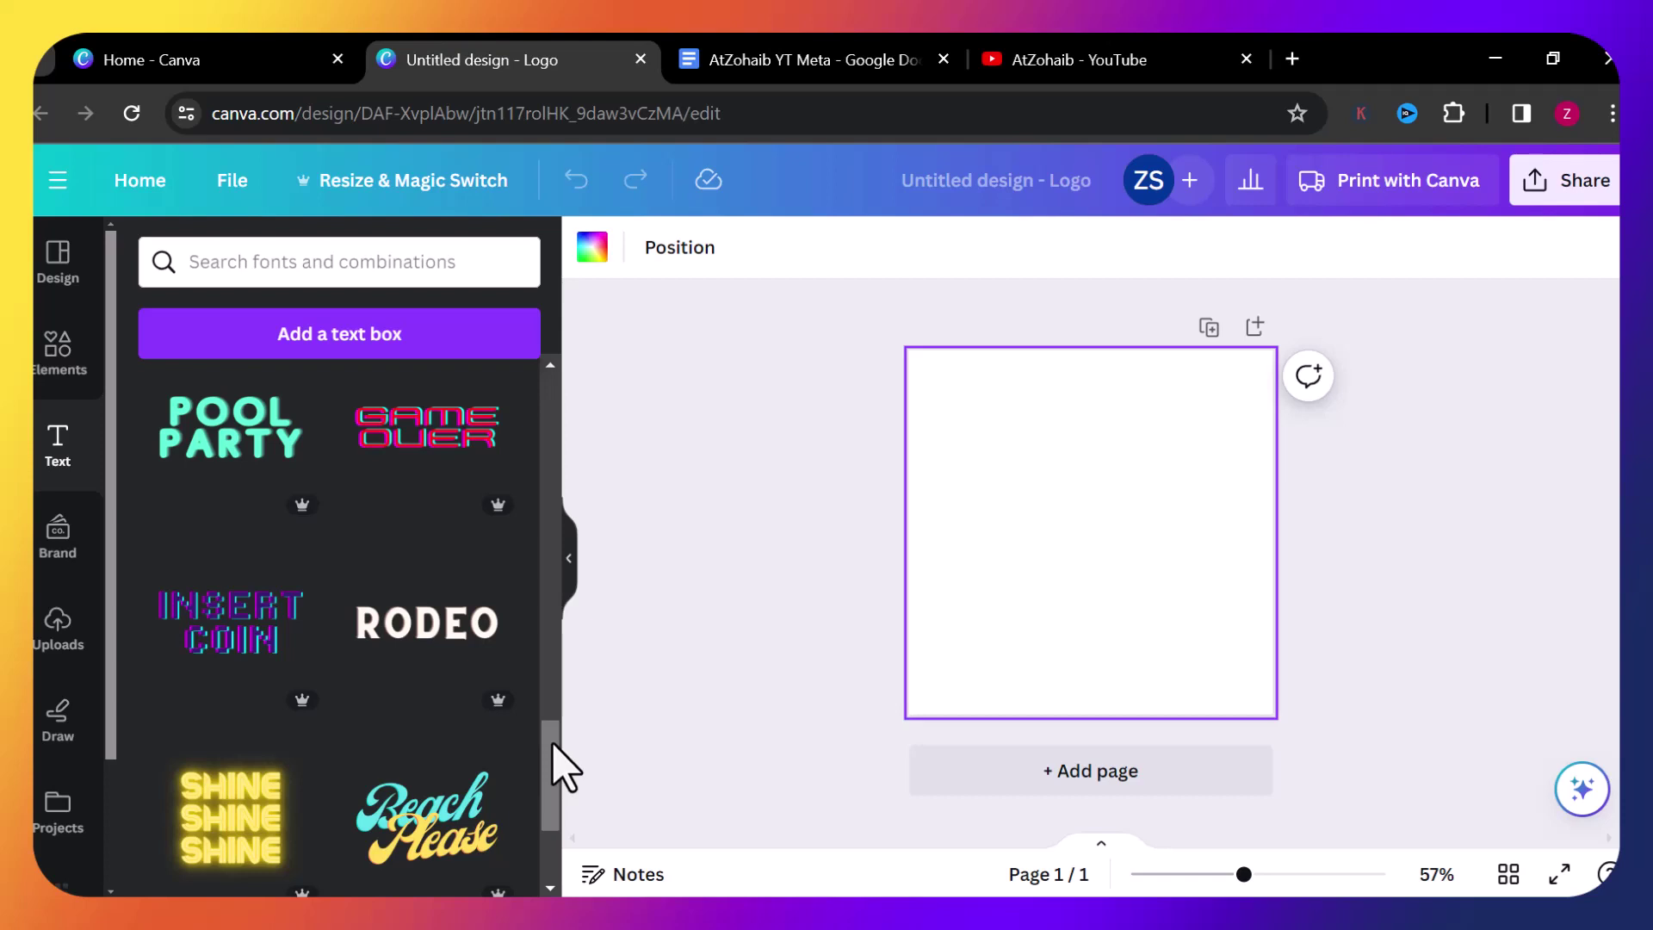
{"action": "left_click_drag", "start_coordinate": [552, 745], "coordinate": [554, 786]}
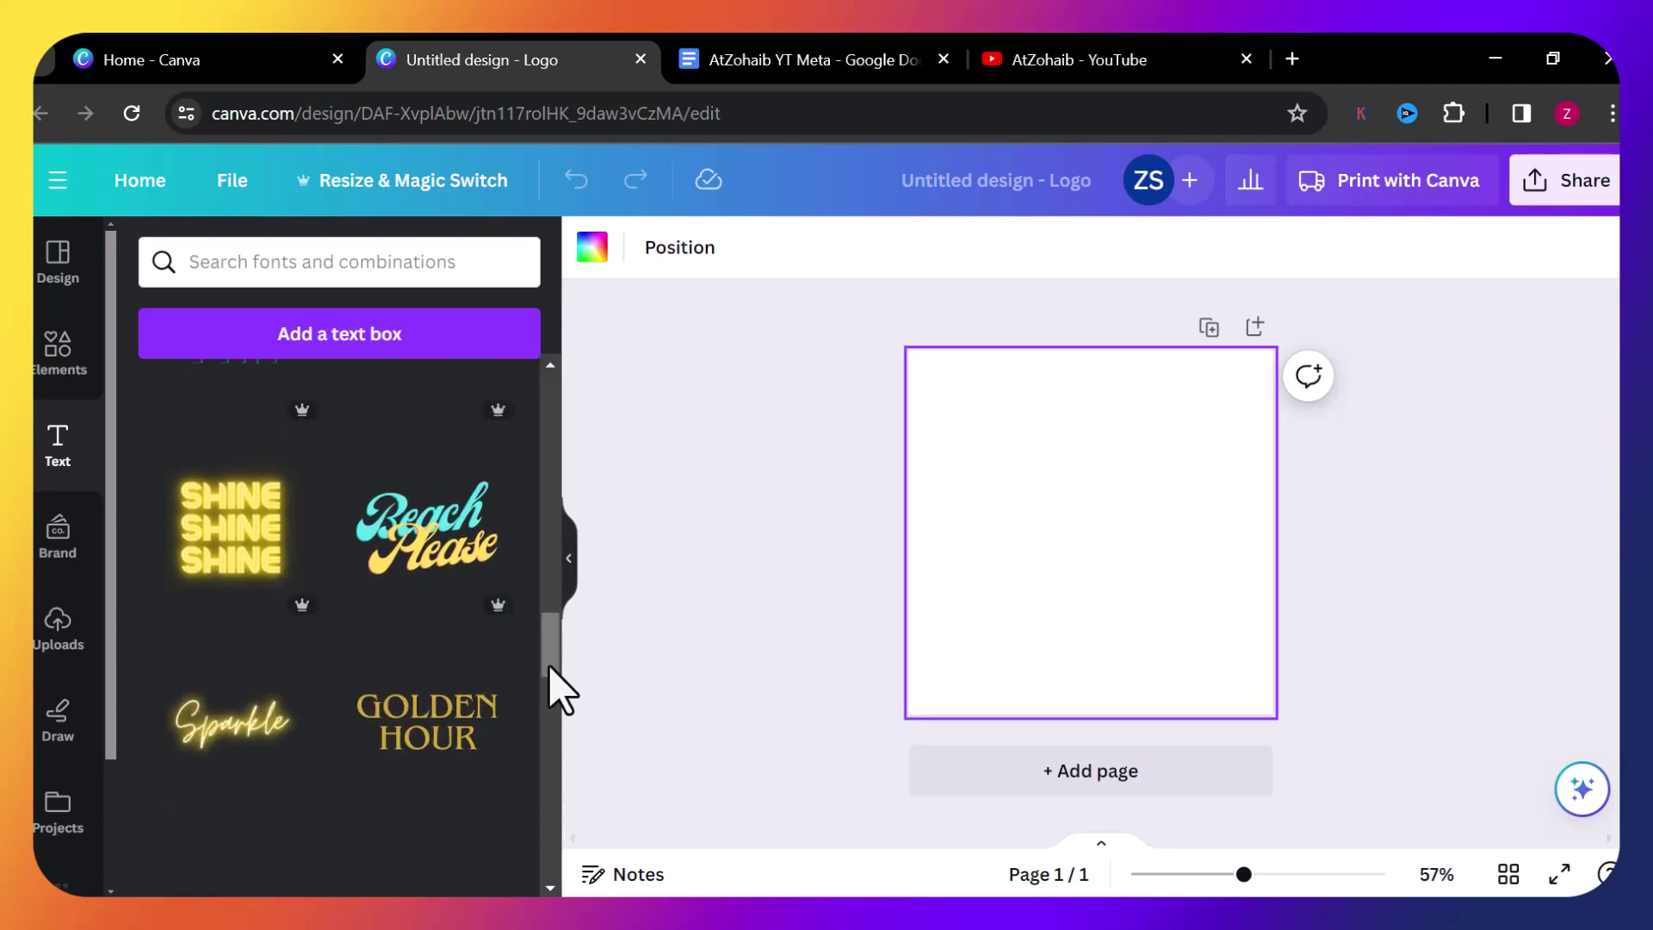
{"action": "left_click_drag", "start_coordinate": [550, 646], "coordinate": [551, 848]}
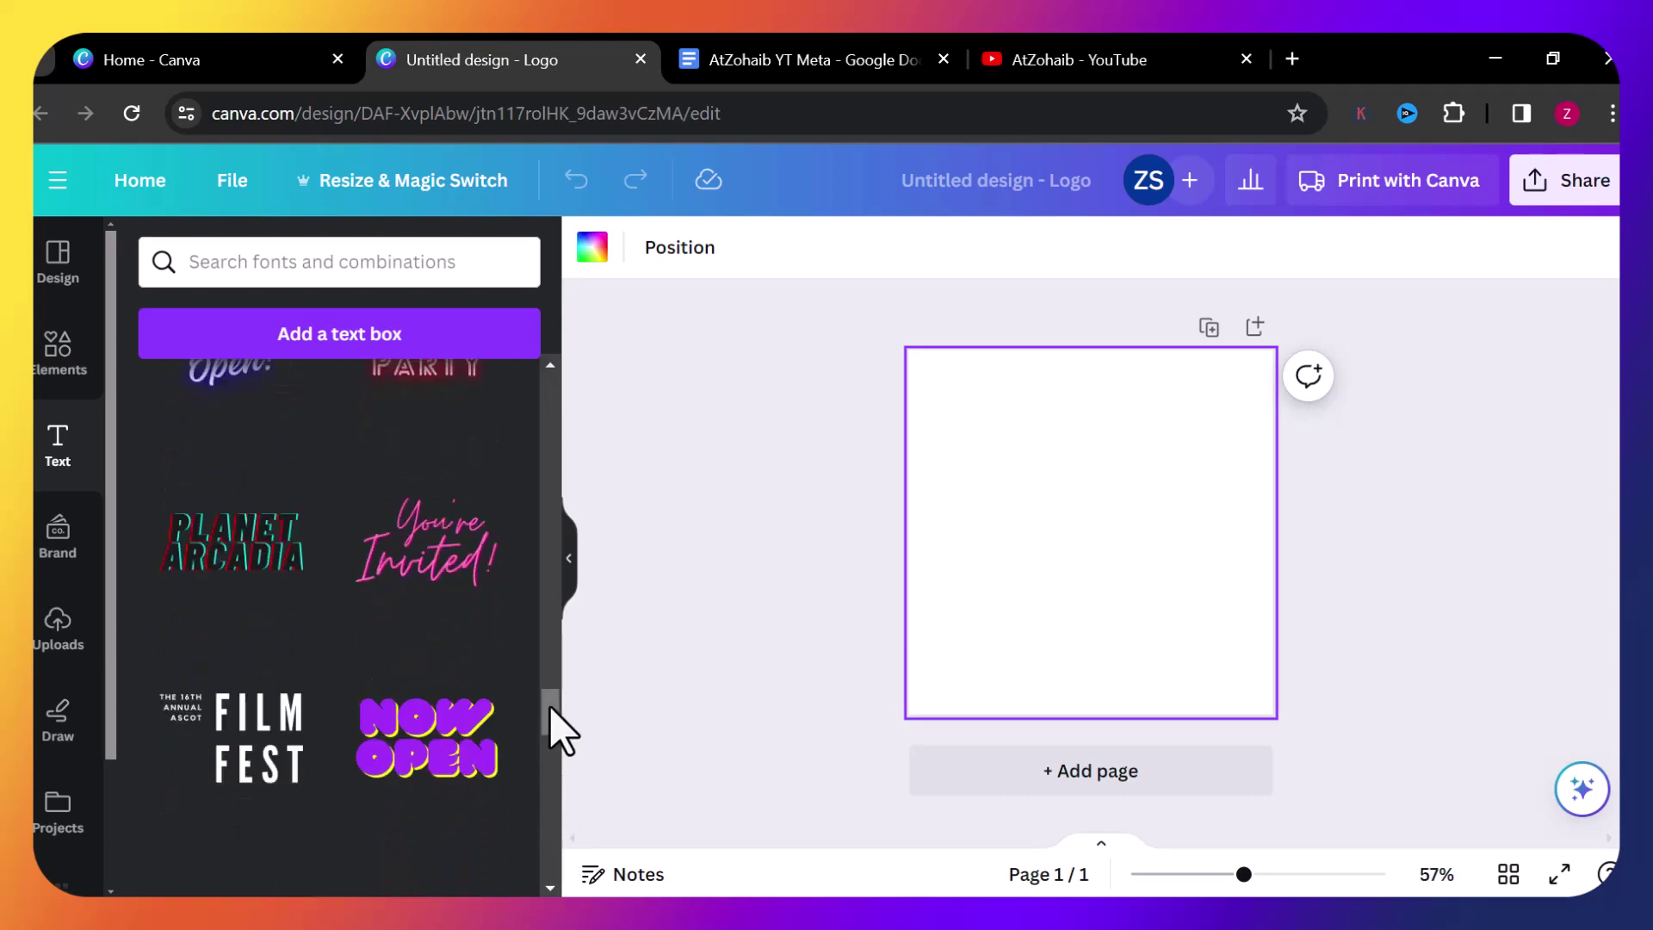
{"action": "scroll", "coordinate": [560, 740], "scroll_direction": "down", "scroll_amount": 5}
{"action": "left_click_drag", "start_coordinate": [552, 752], "coordinate": [552, 790]}
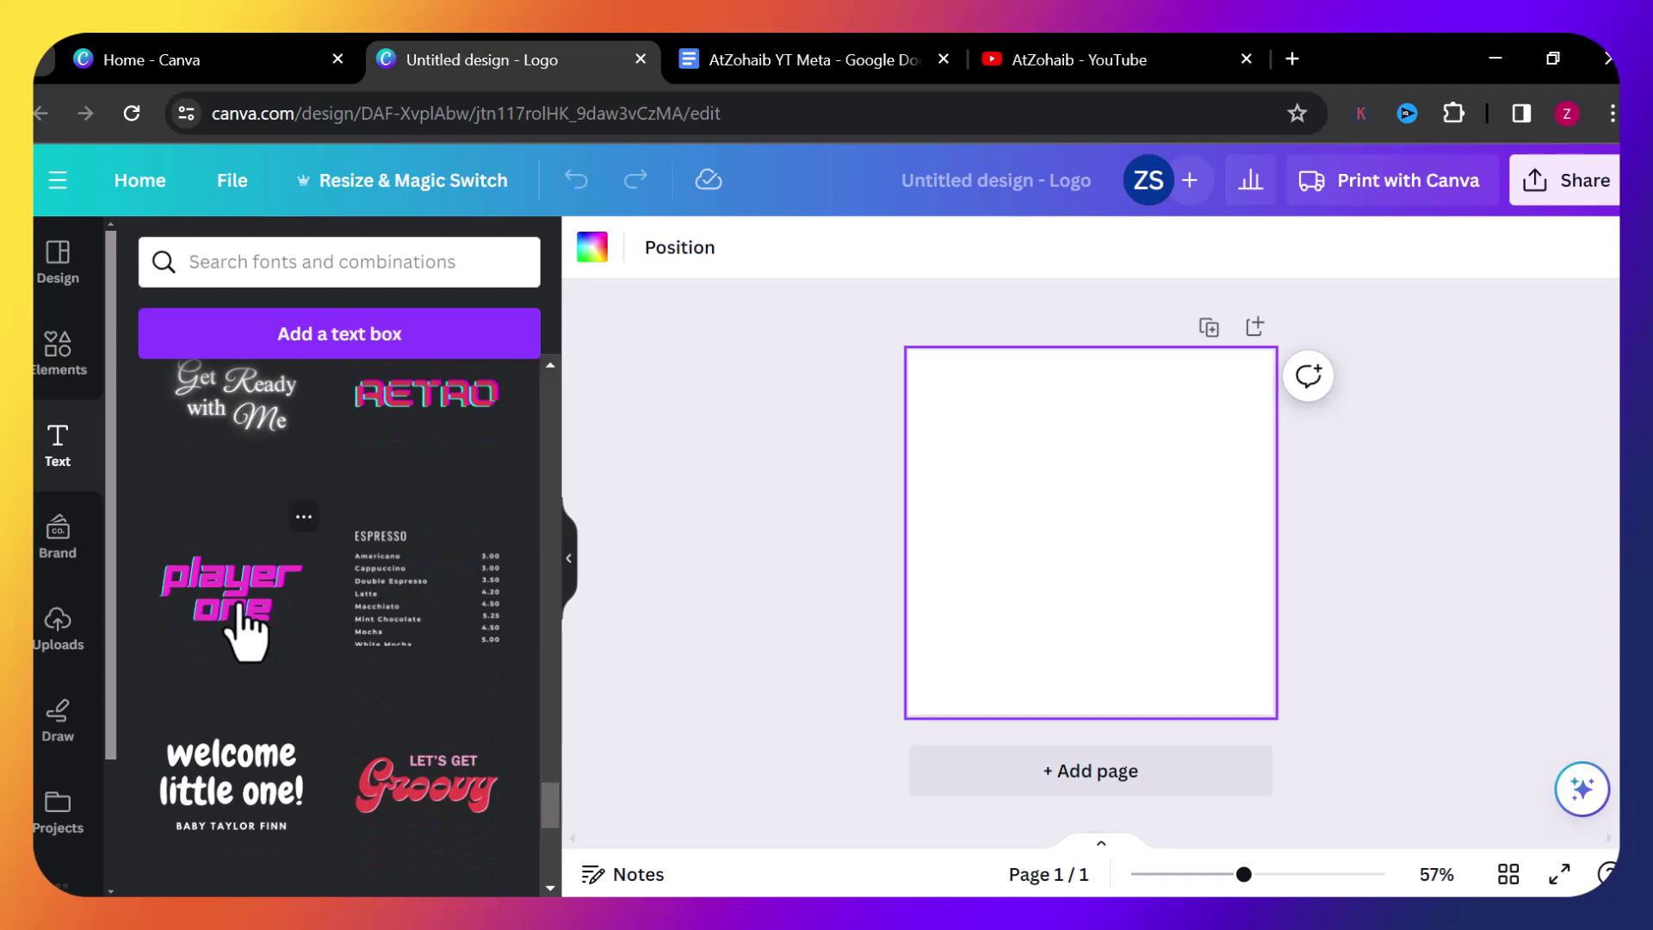
{"action": "left_click", "coordinate": [247, 633]}
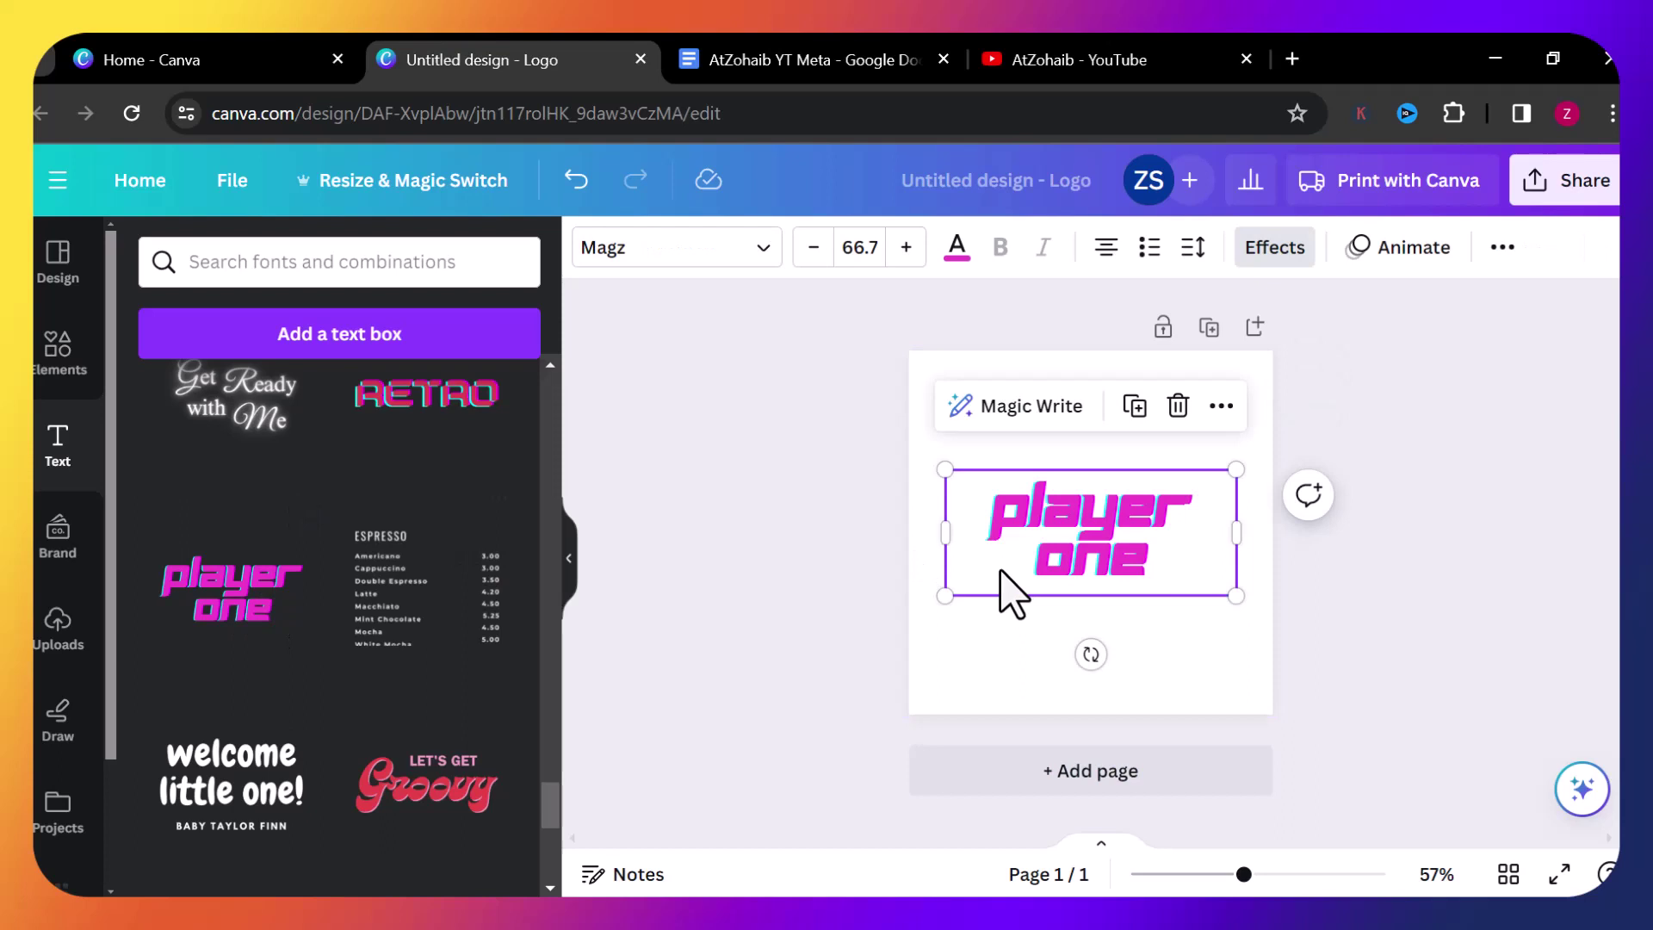
Replace the "player one" wording on the logo with "taylor".
{"action": "double_click", "coordinate": [1060, 525]}
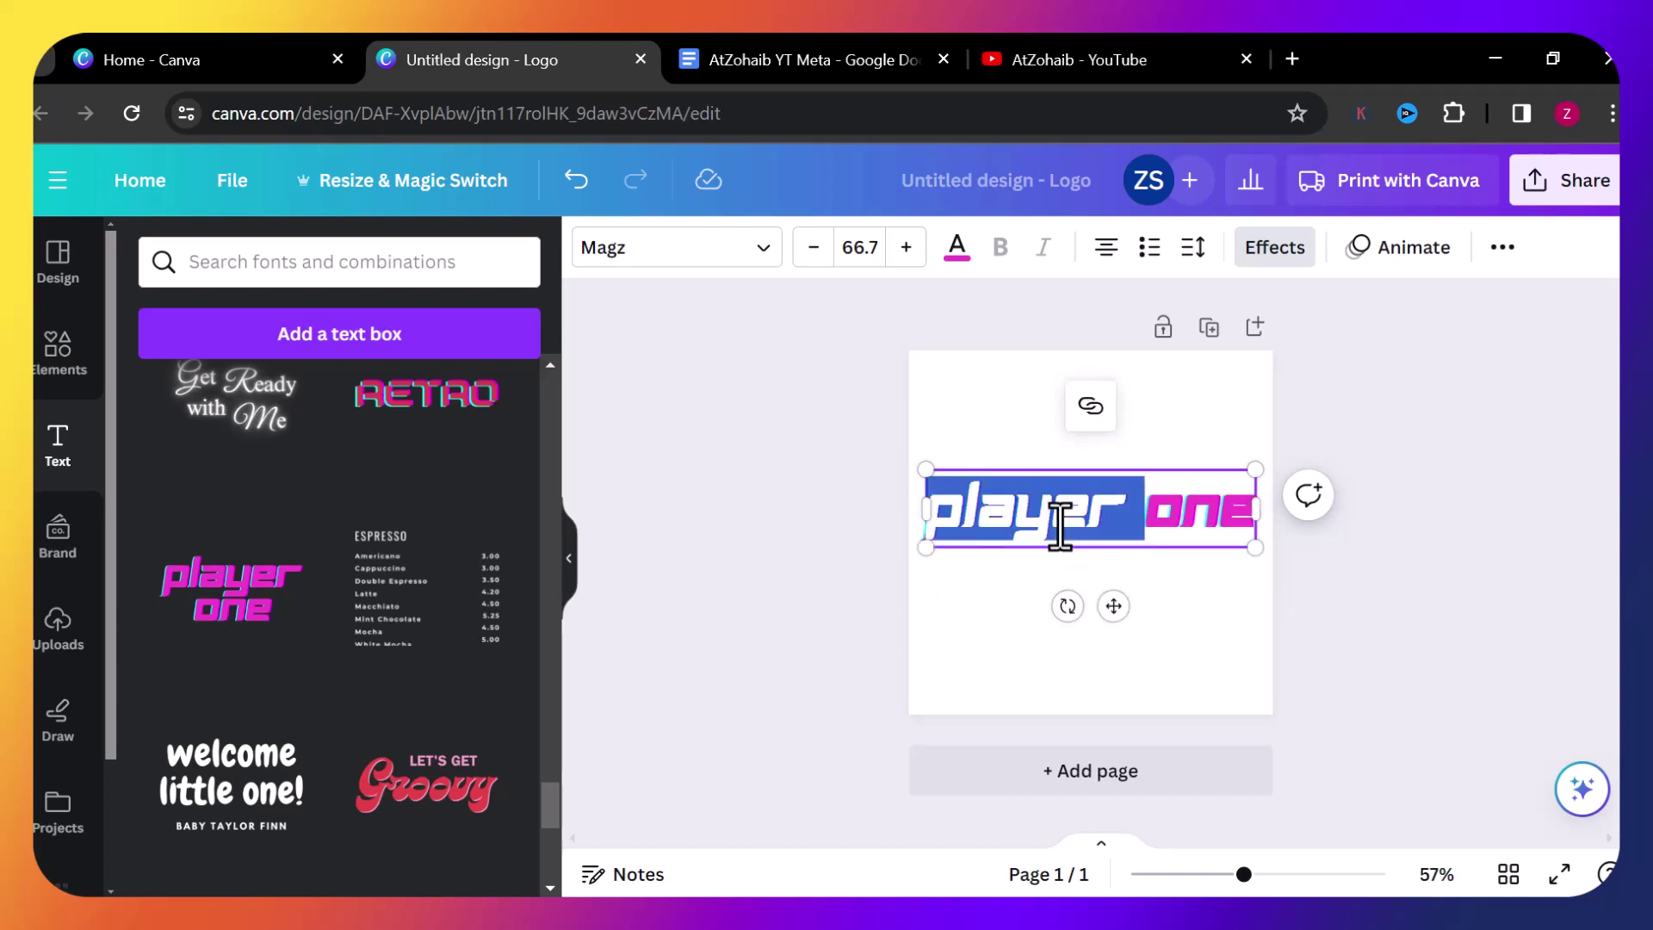
{"action": "triple_click", "coordinate": [1061, 525]}
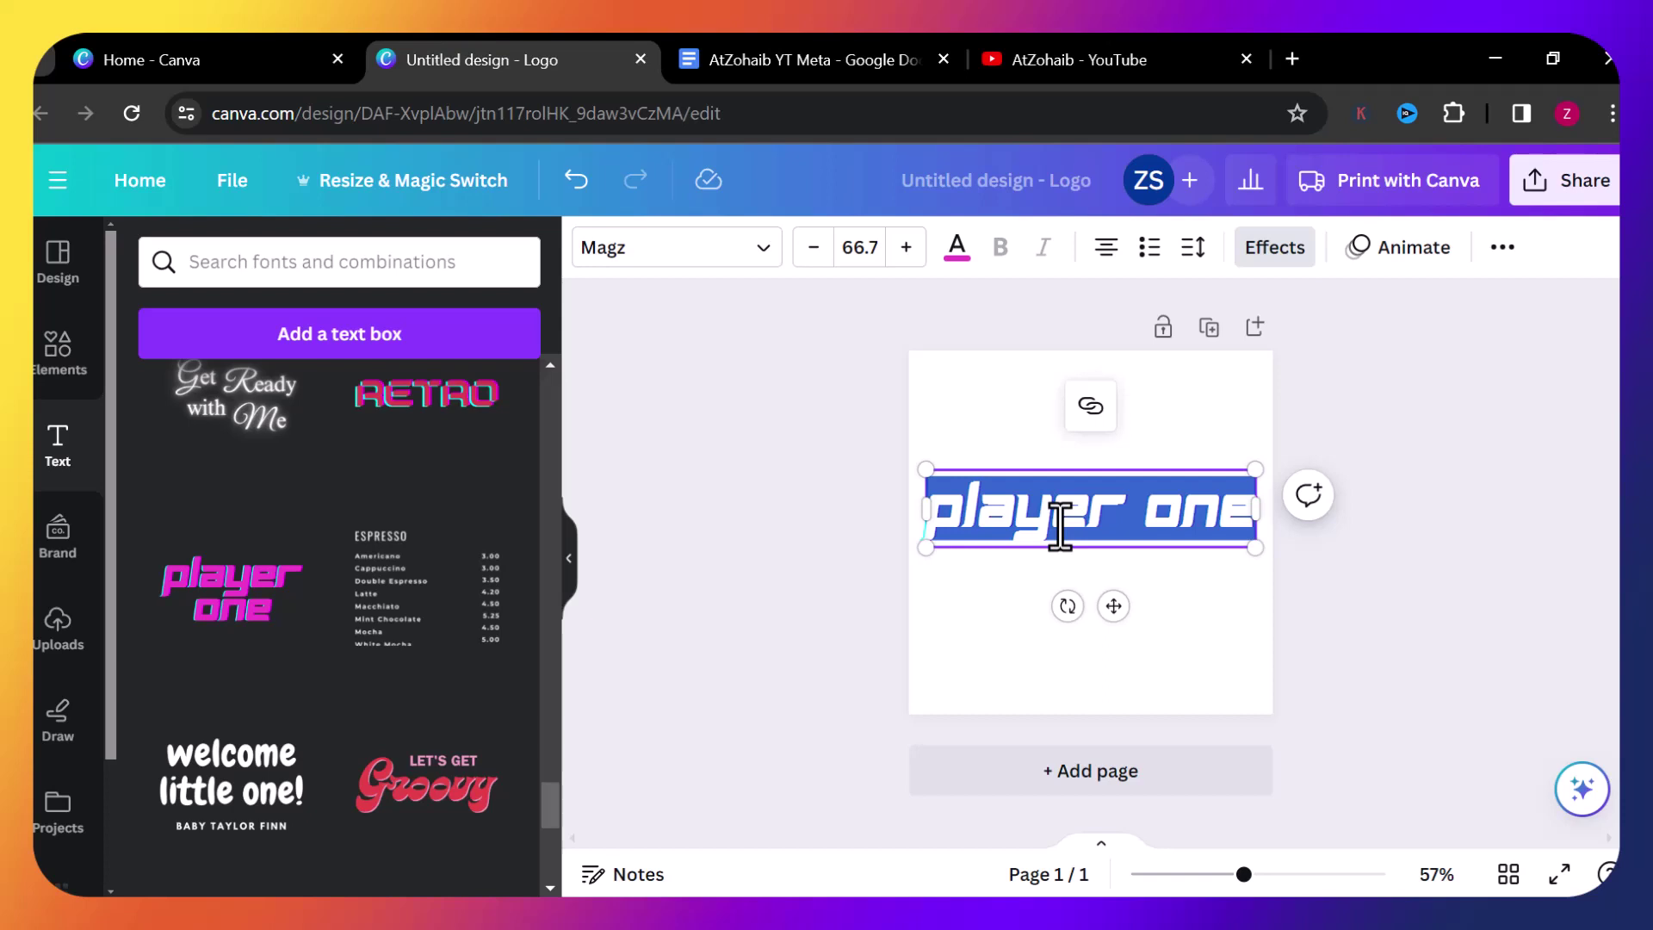
{"action": "type", "text": "tay"}
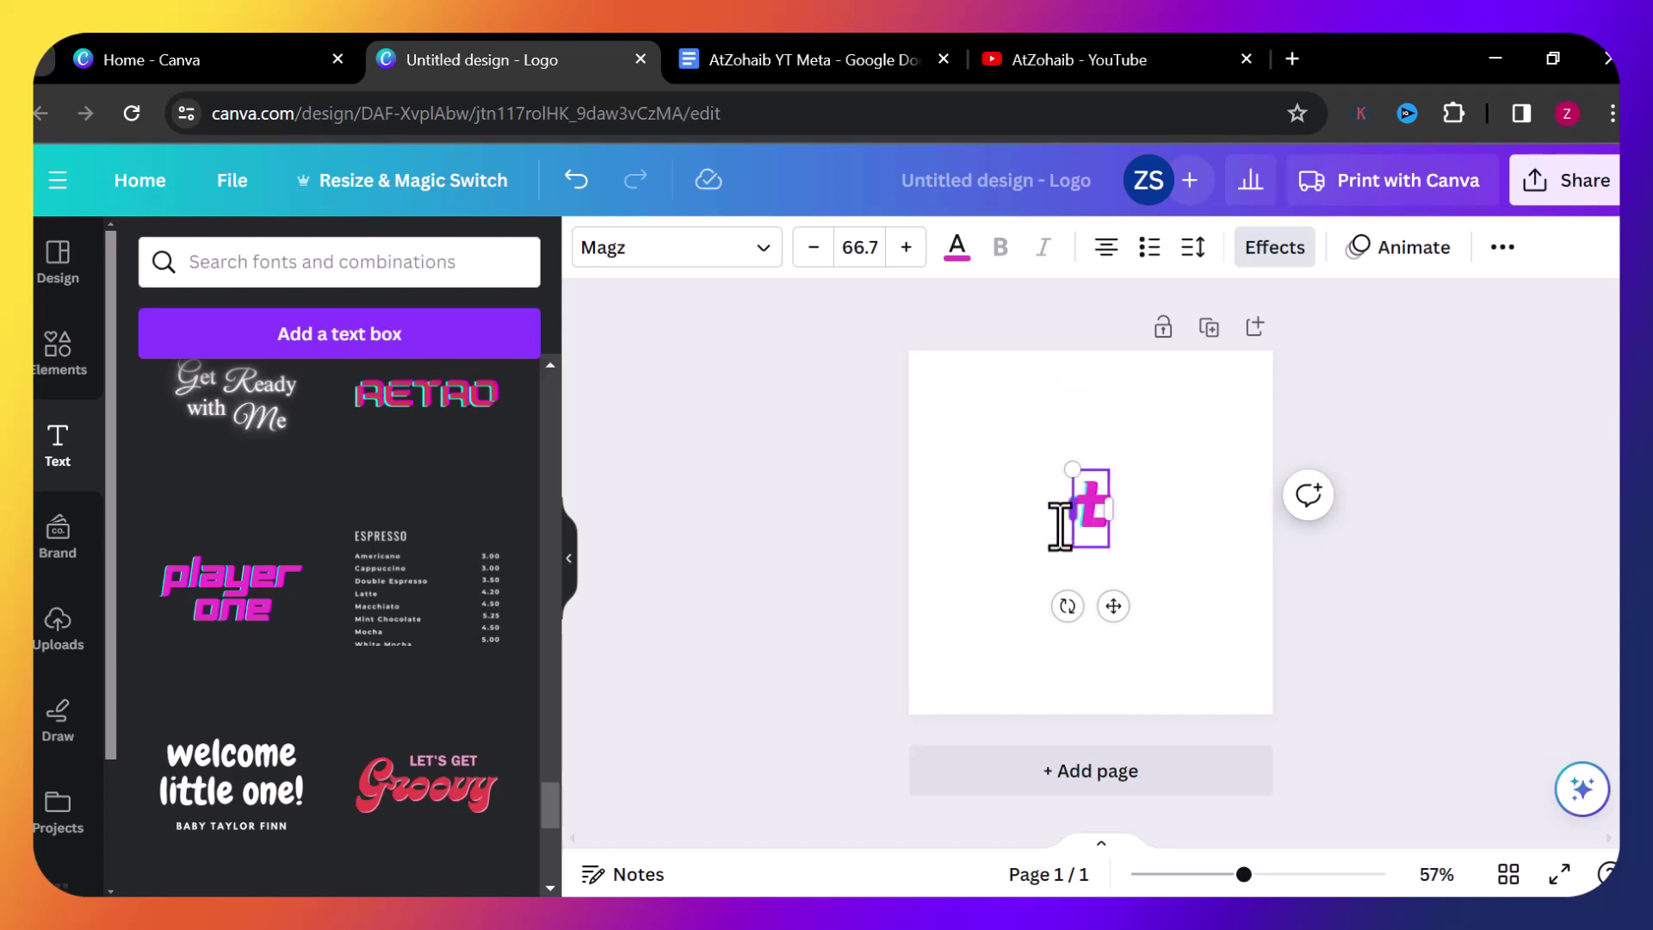
{"action": "key", "text": "BackSpace"}
{"action": "key", "text": "BackSpace"}
{"action": "key", "text": "BackSpace"}
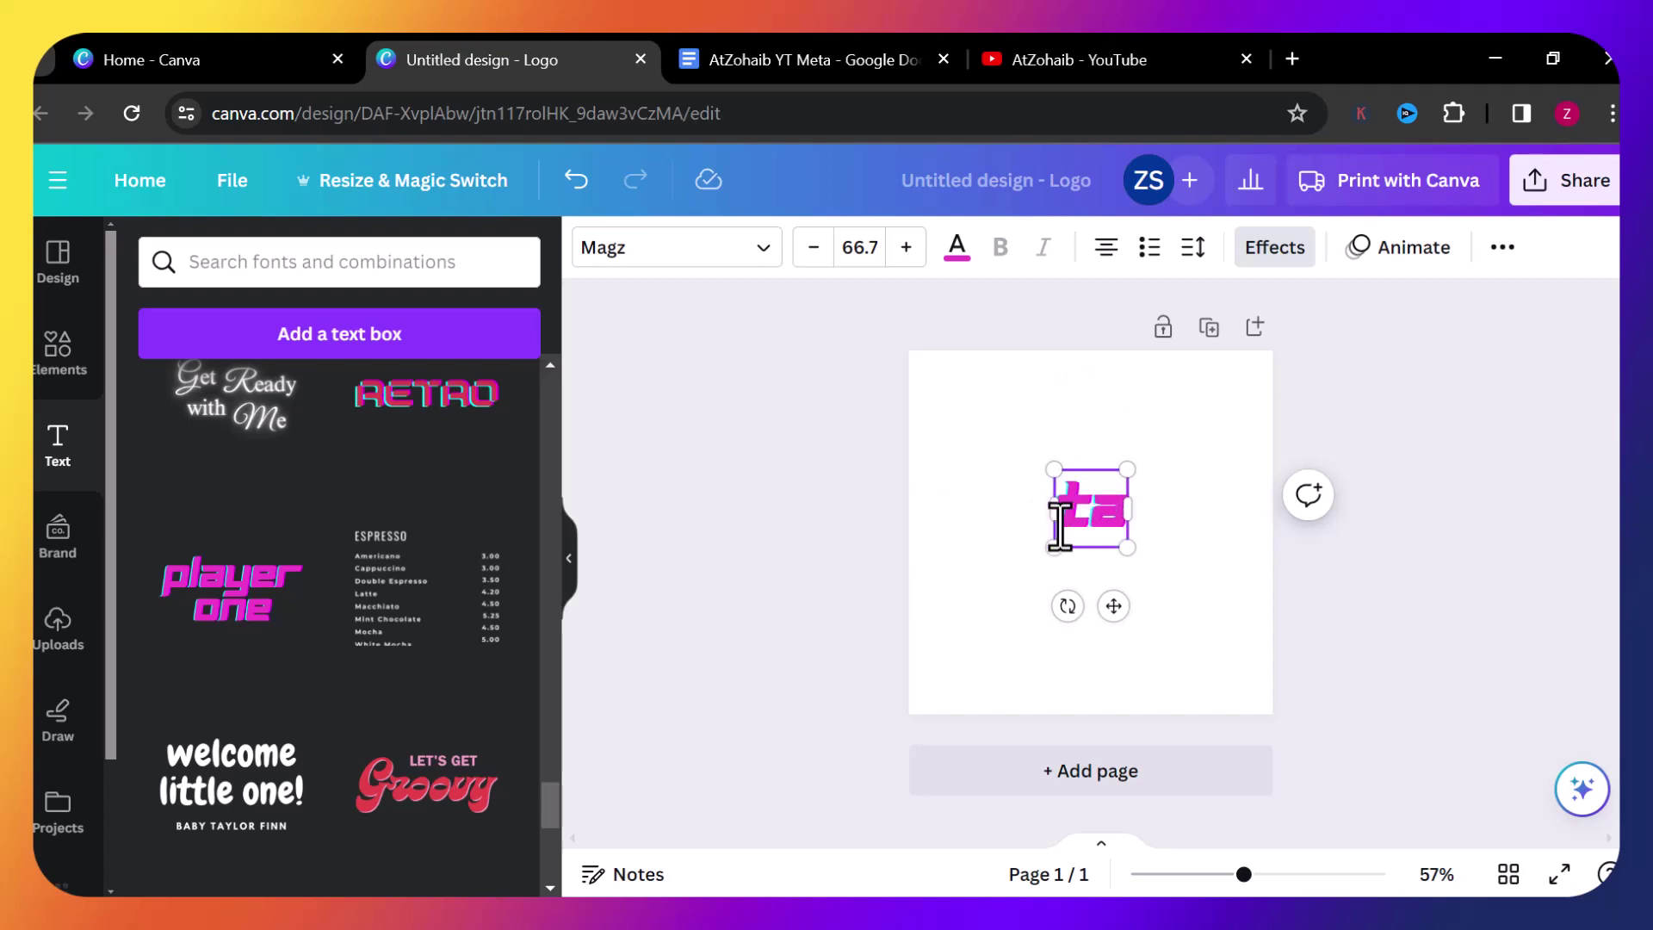
{"action": "type", "text": "taylor"}
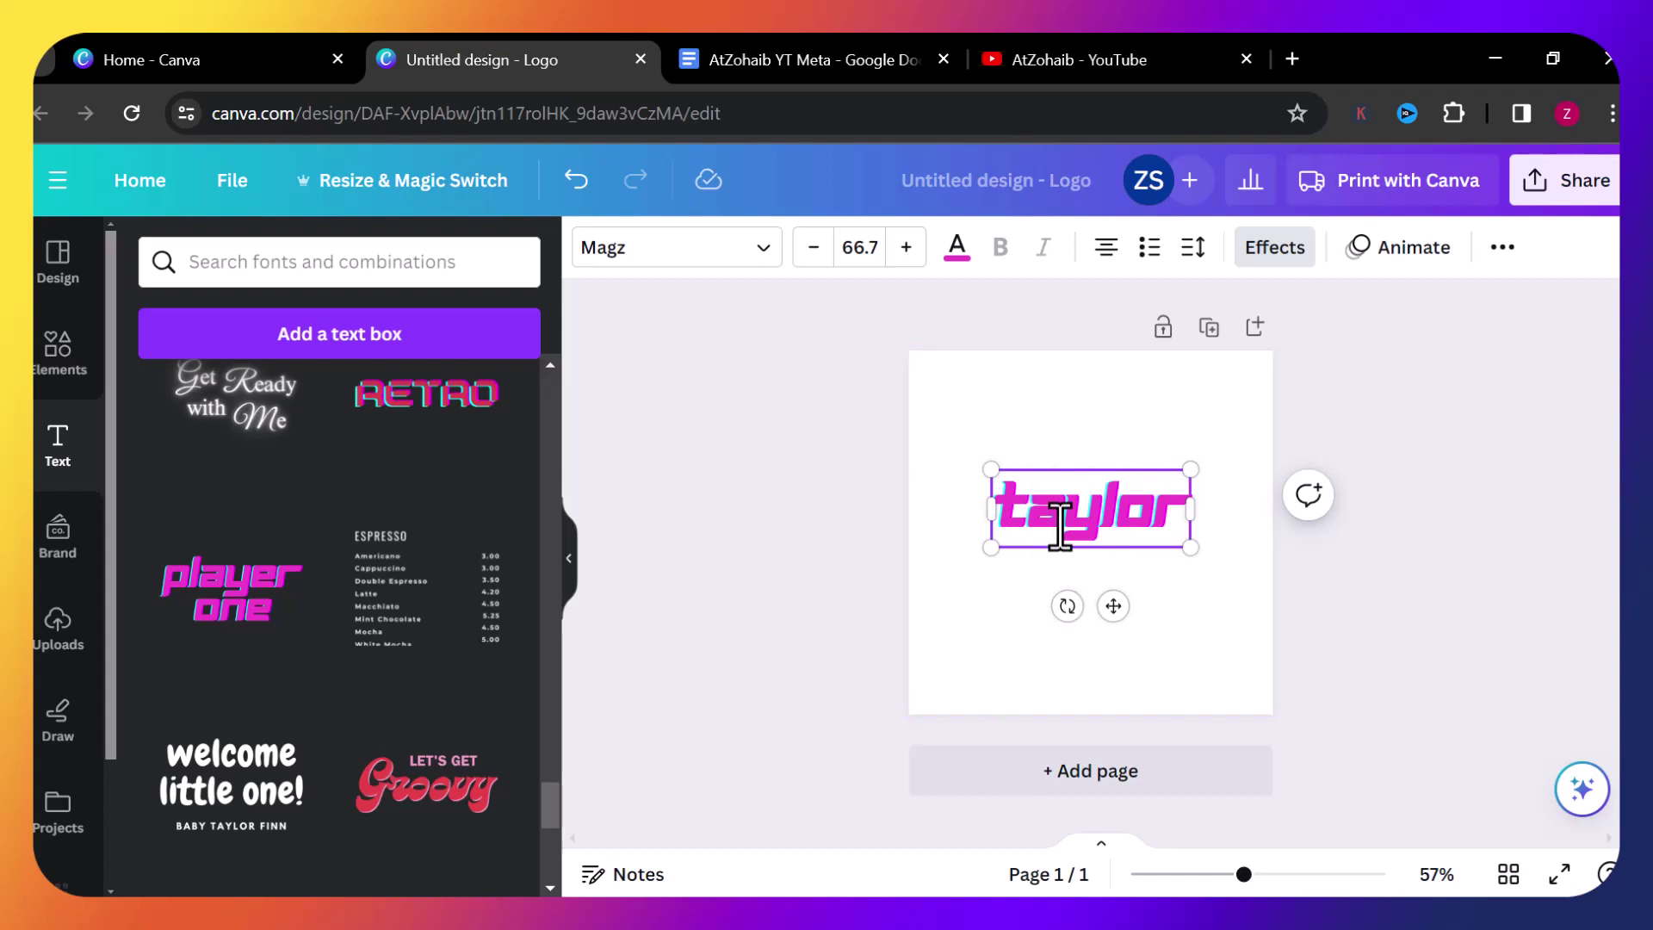
{"action": "left_click", "coordinate": [1020, 591]}
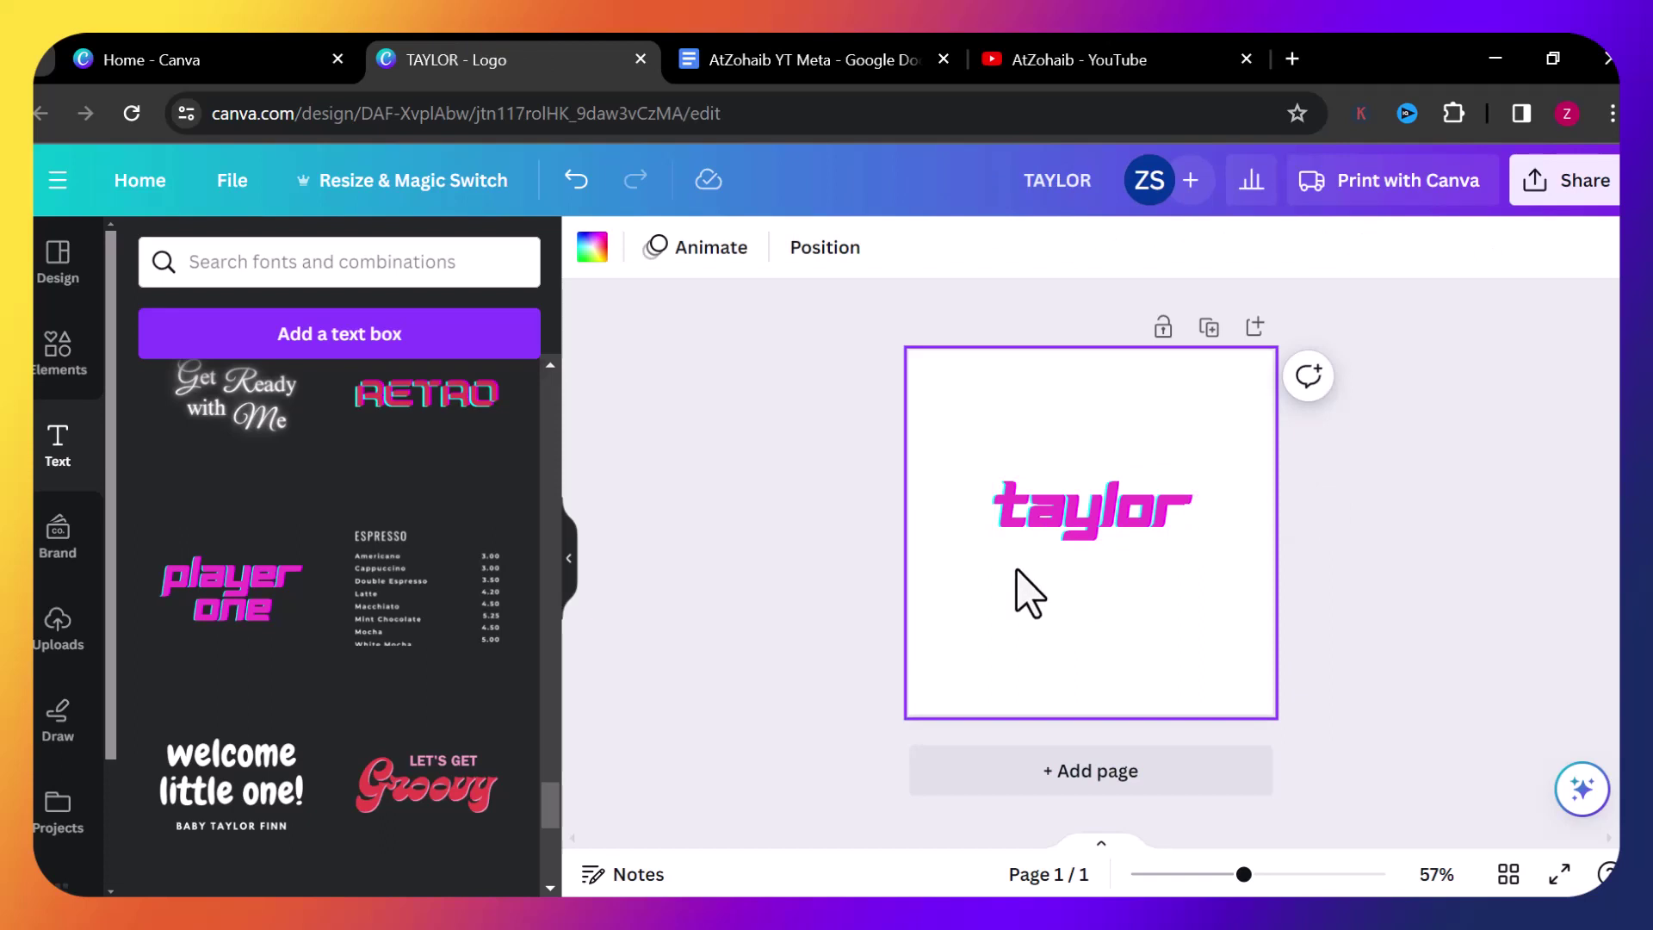
{"action": "left_click", "coordinate": [1073, 536]}
{"action": "left_click", "coordinate": [994, 616]}
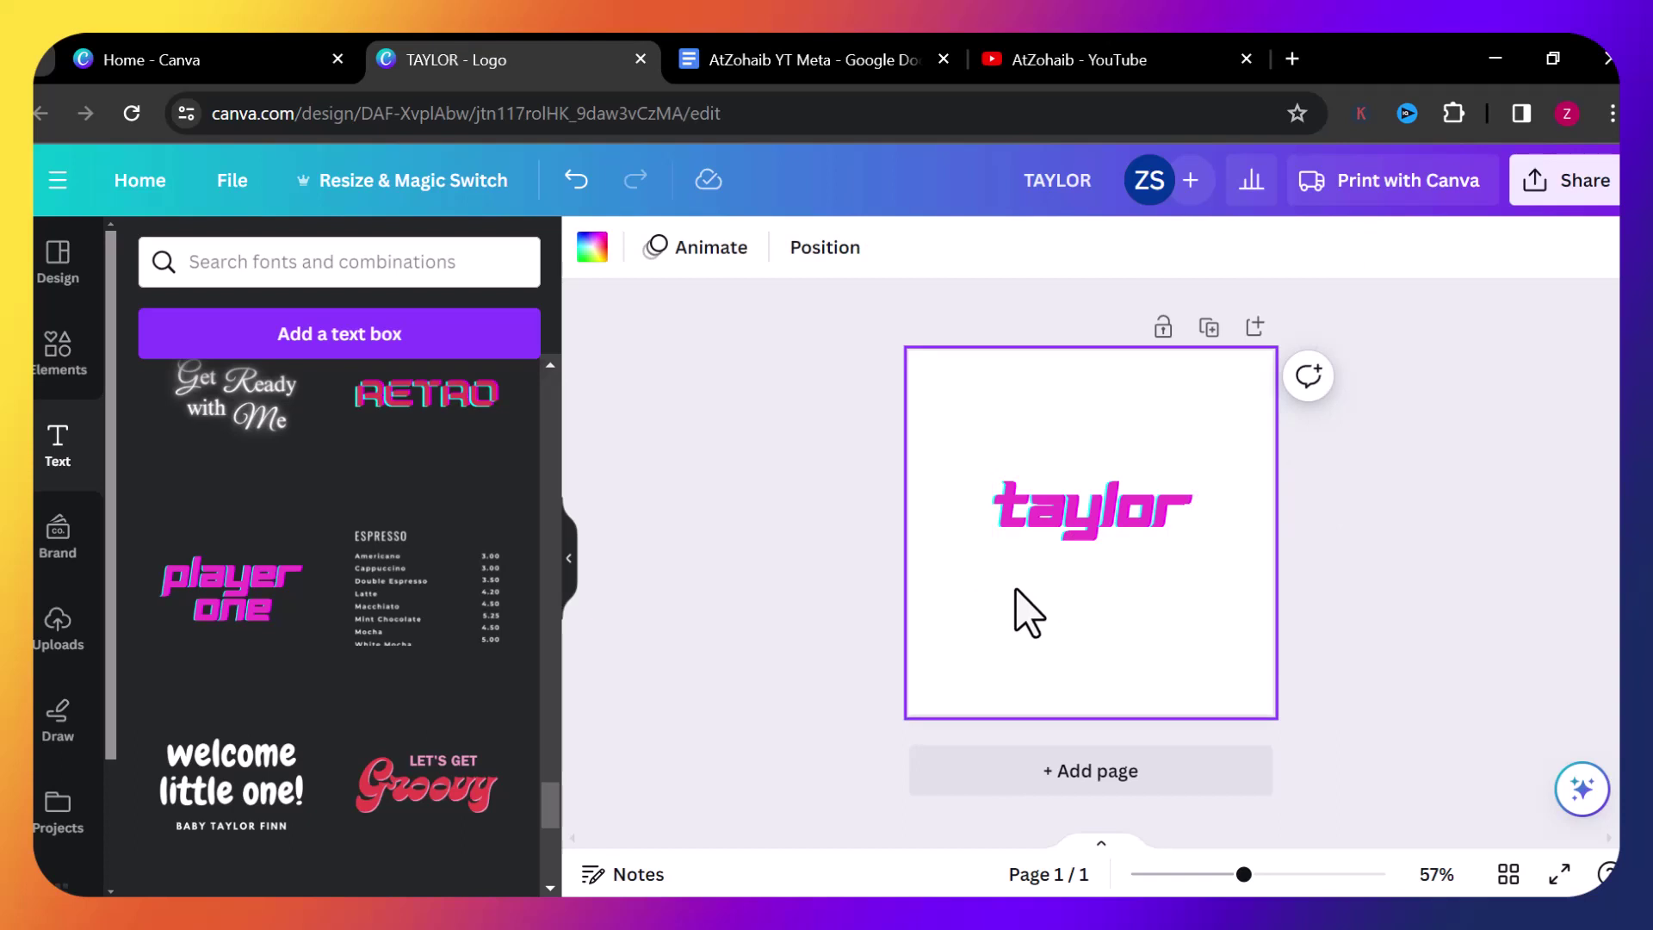
Add a new text box to the logo, shrink it to about size 35.8 and set its font to Alice.
{"action": "left_click", "coordinate": [290, 344]}
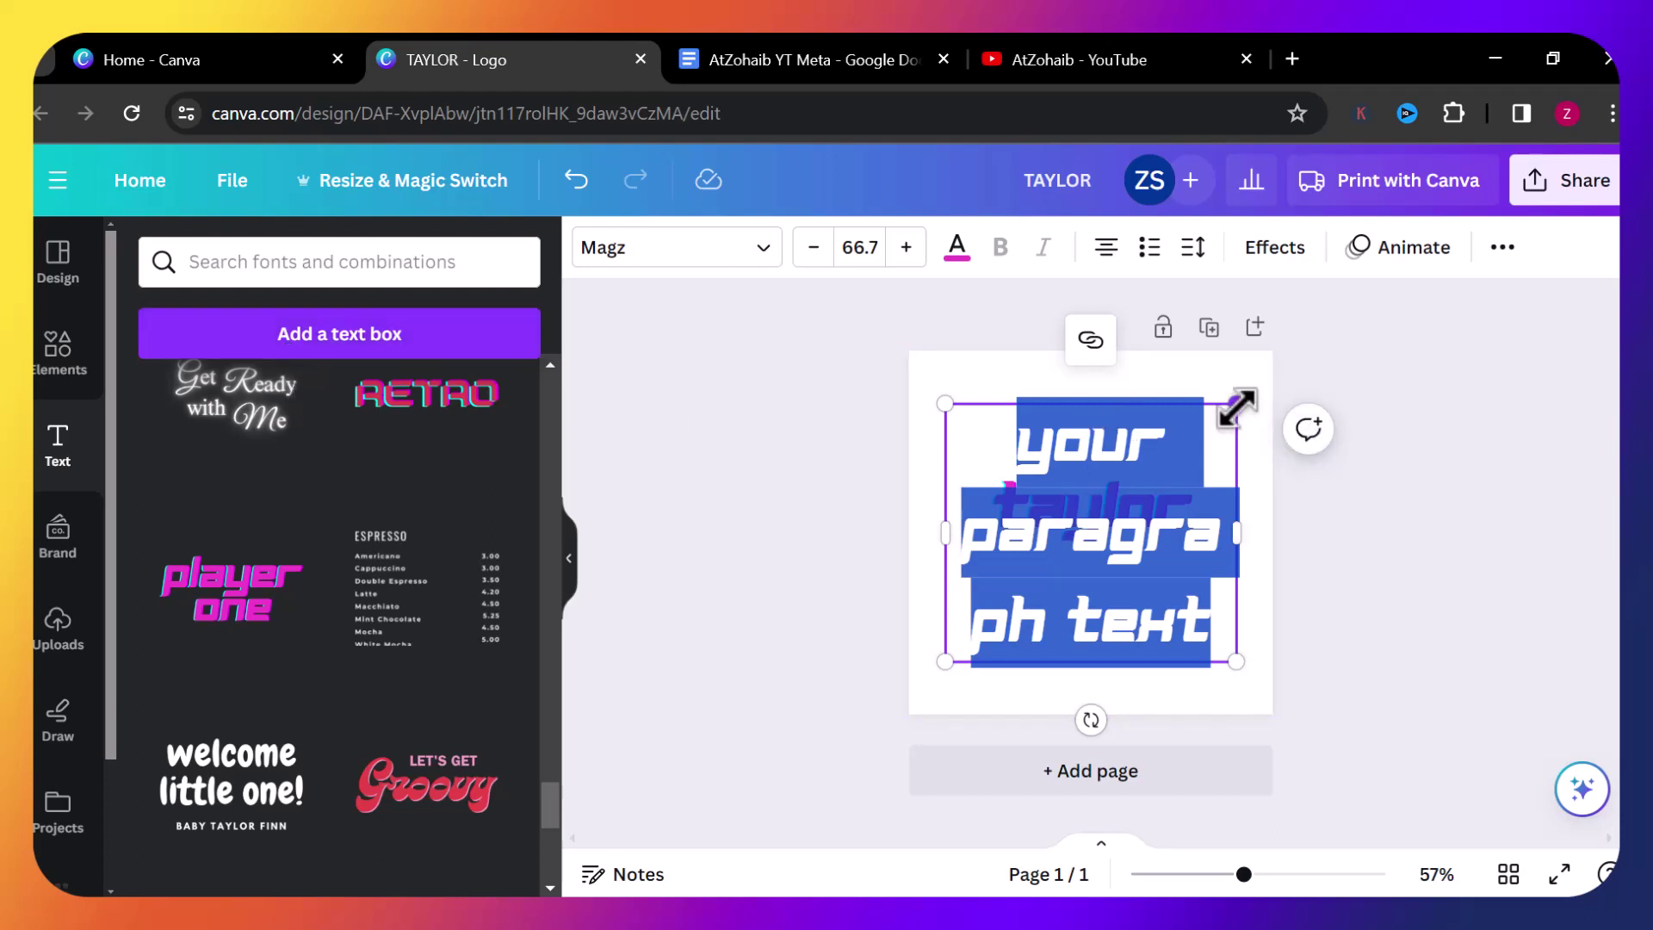
{"action": "left_click_drag", "start_coordinate": [1236, 403], "coordinate": [1162, 602]}
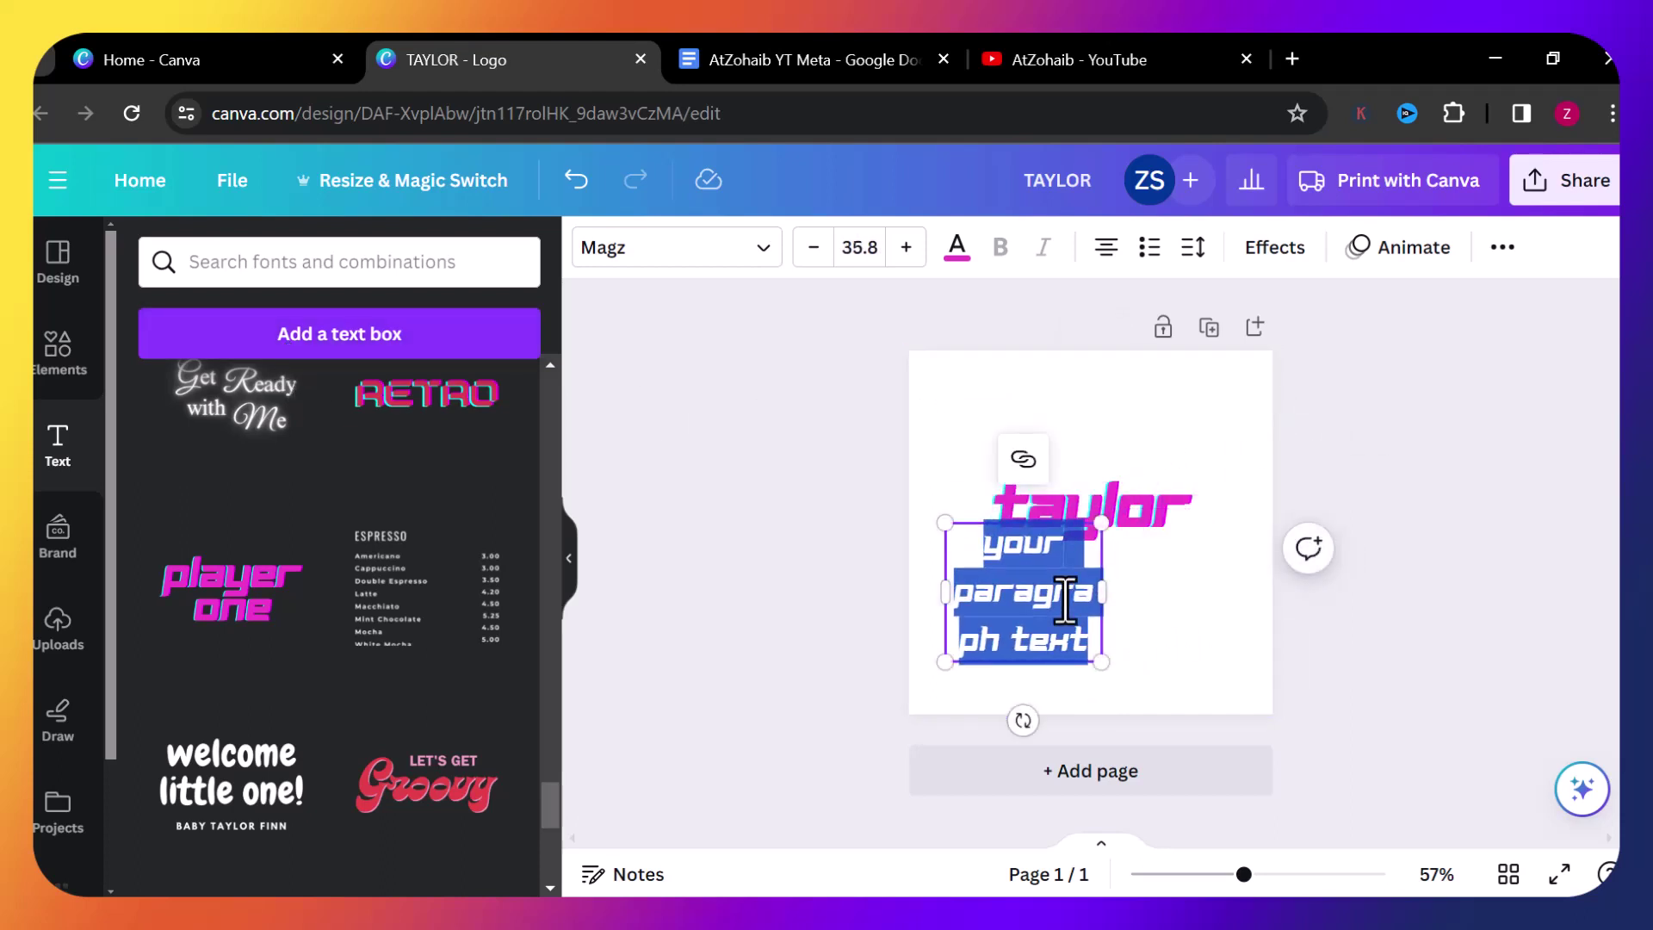
{"action": "left_click", "coordinate": [764, 257]}
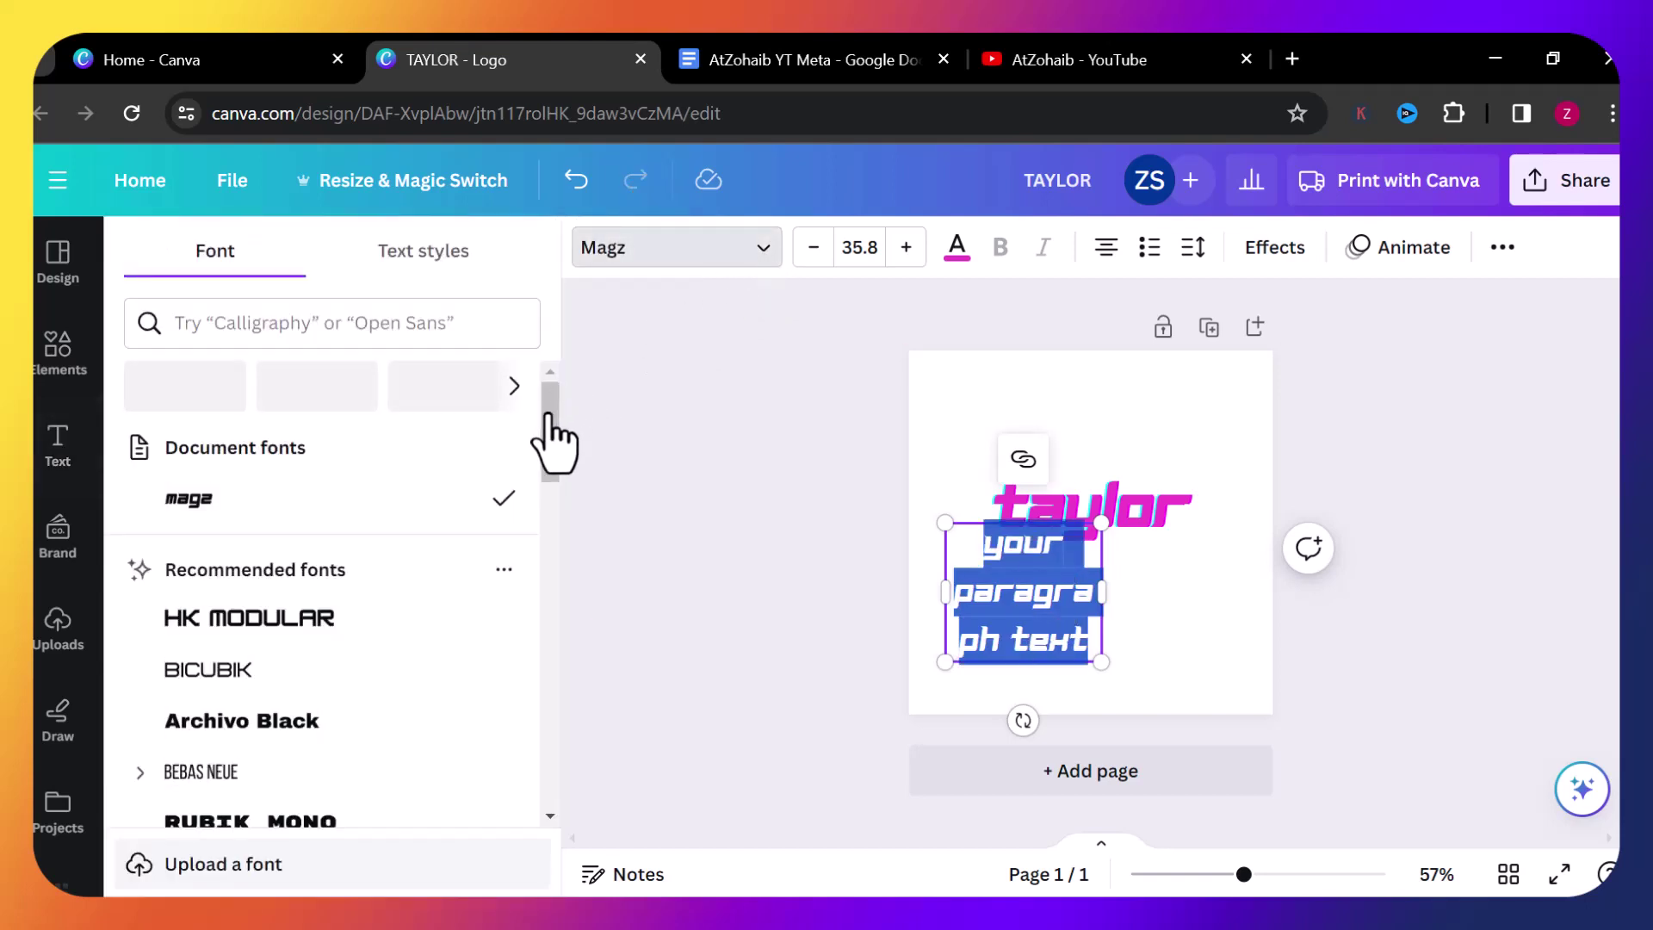
{"action": "left_click_drag", "start_coordinate": [551, 431], "coordinate": [572, 527]}
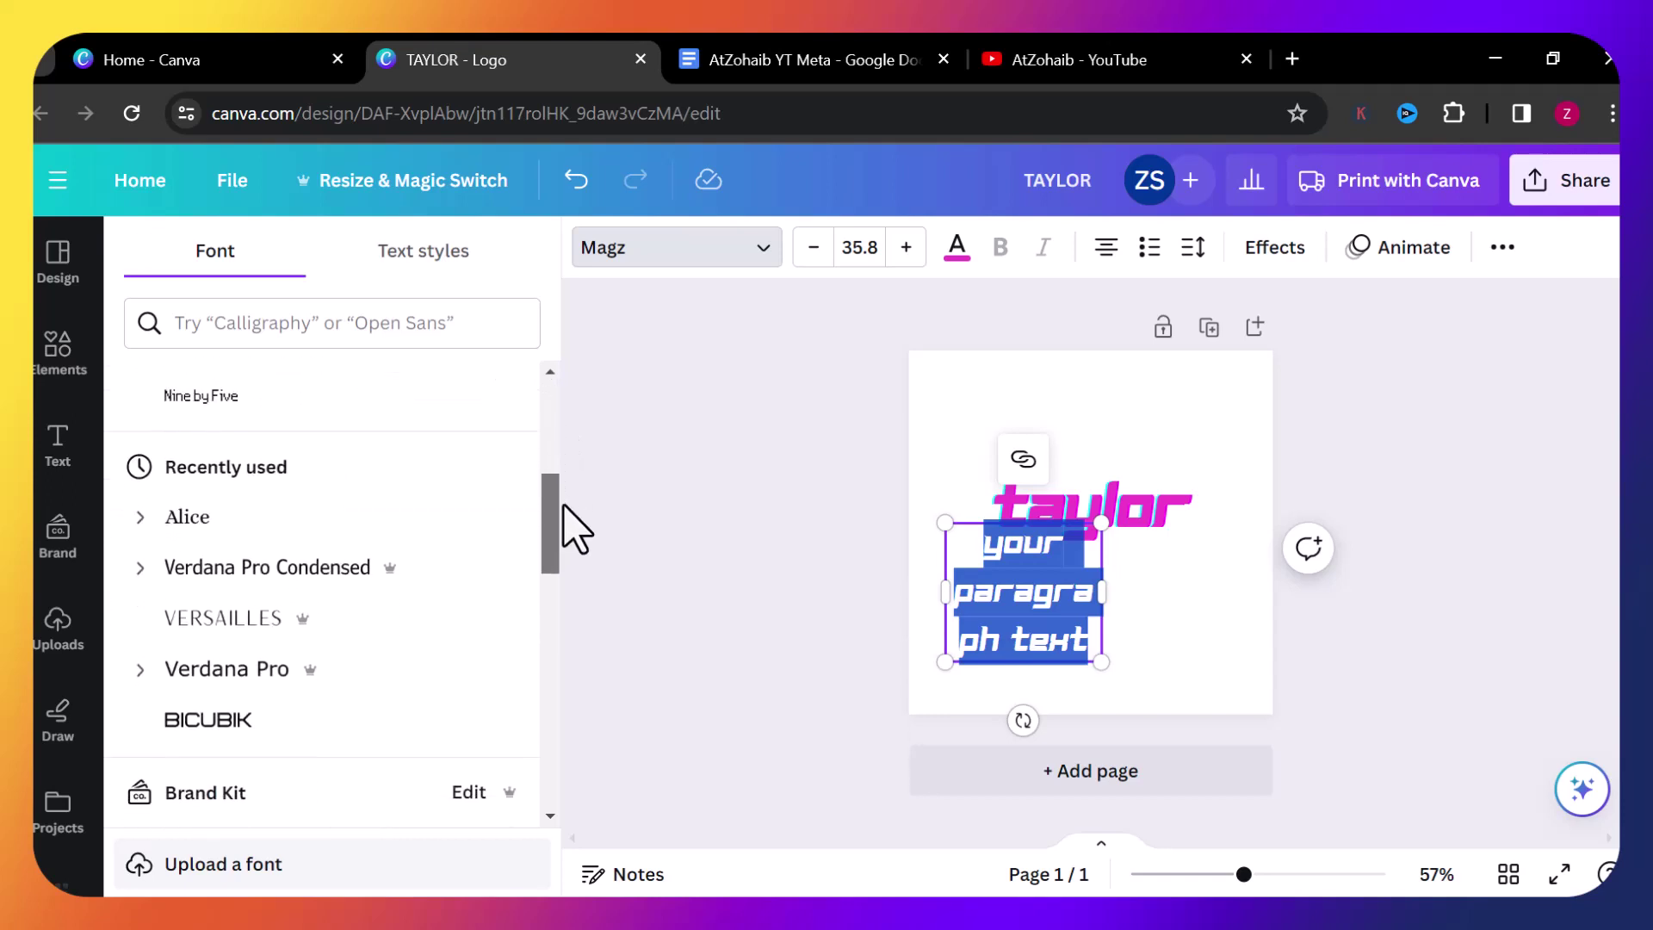
{"action": "left_click", "coordinate": [207, 530]}
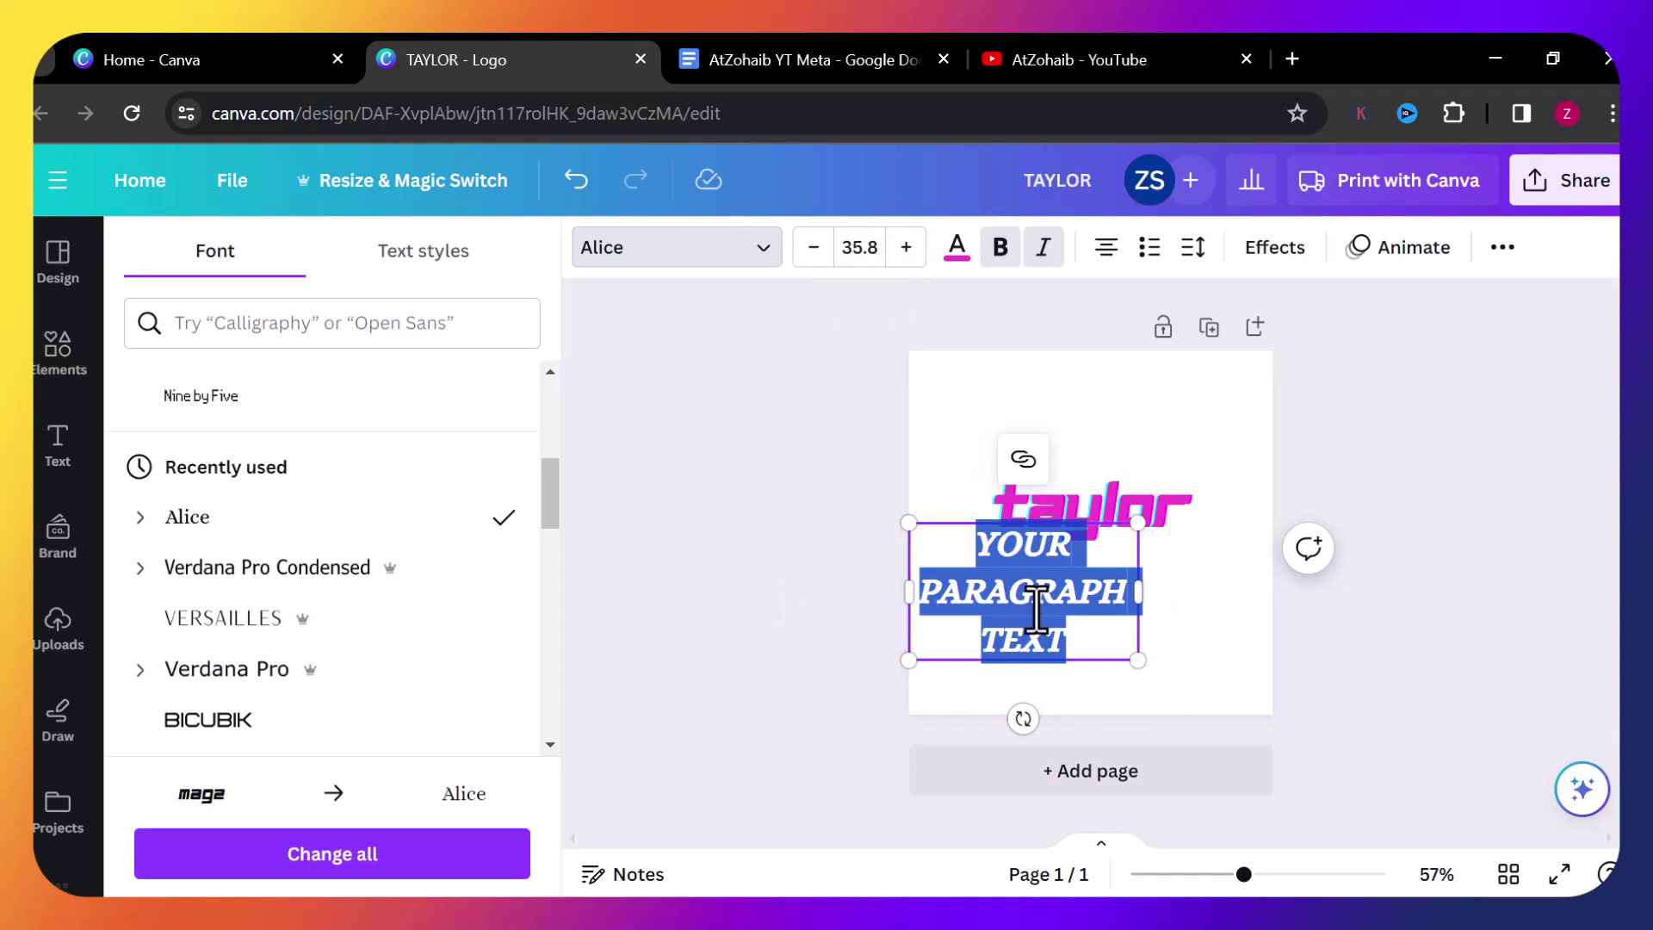
Set the paragraph text's font size to 20 and move it below the "taylor" wordmark.
{"action": "left_click", "coordinate": [862, 248]}
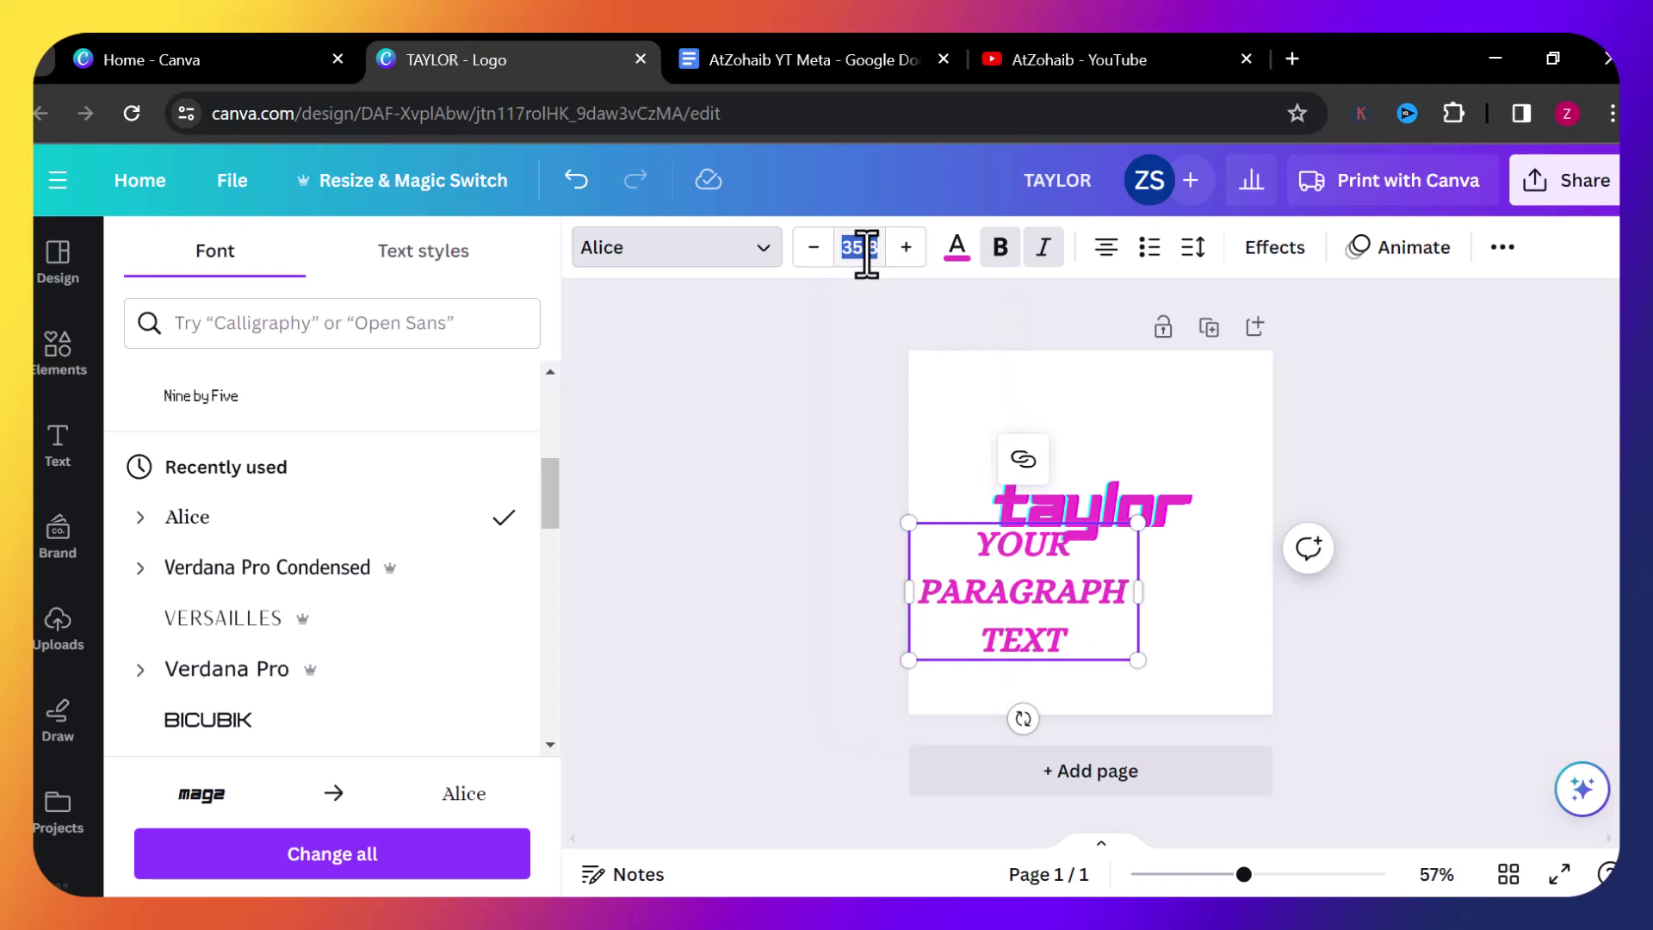
{"action": "type", "text": "20"}
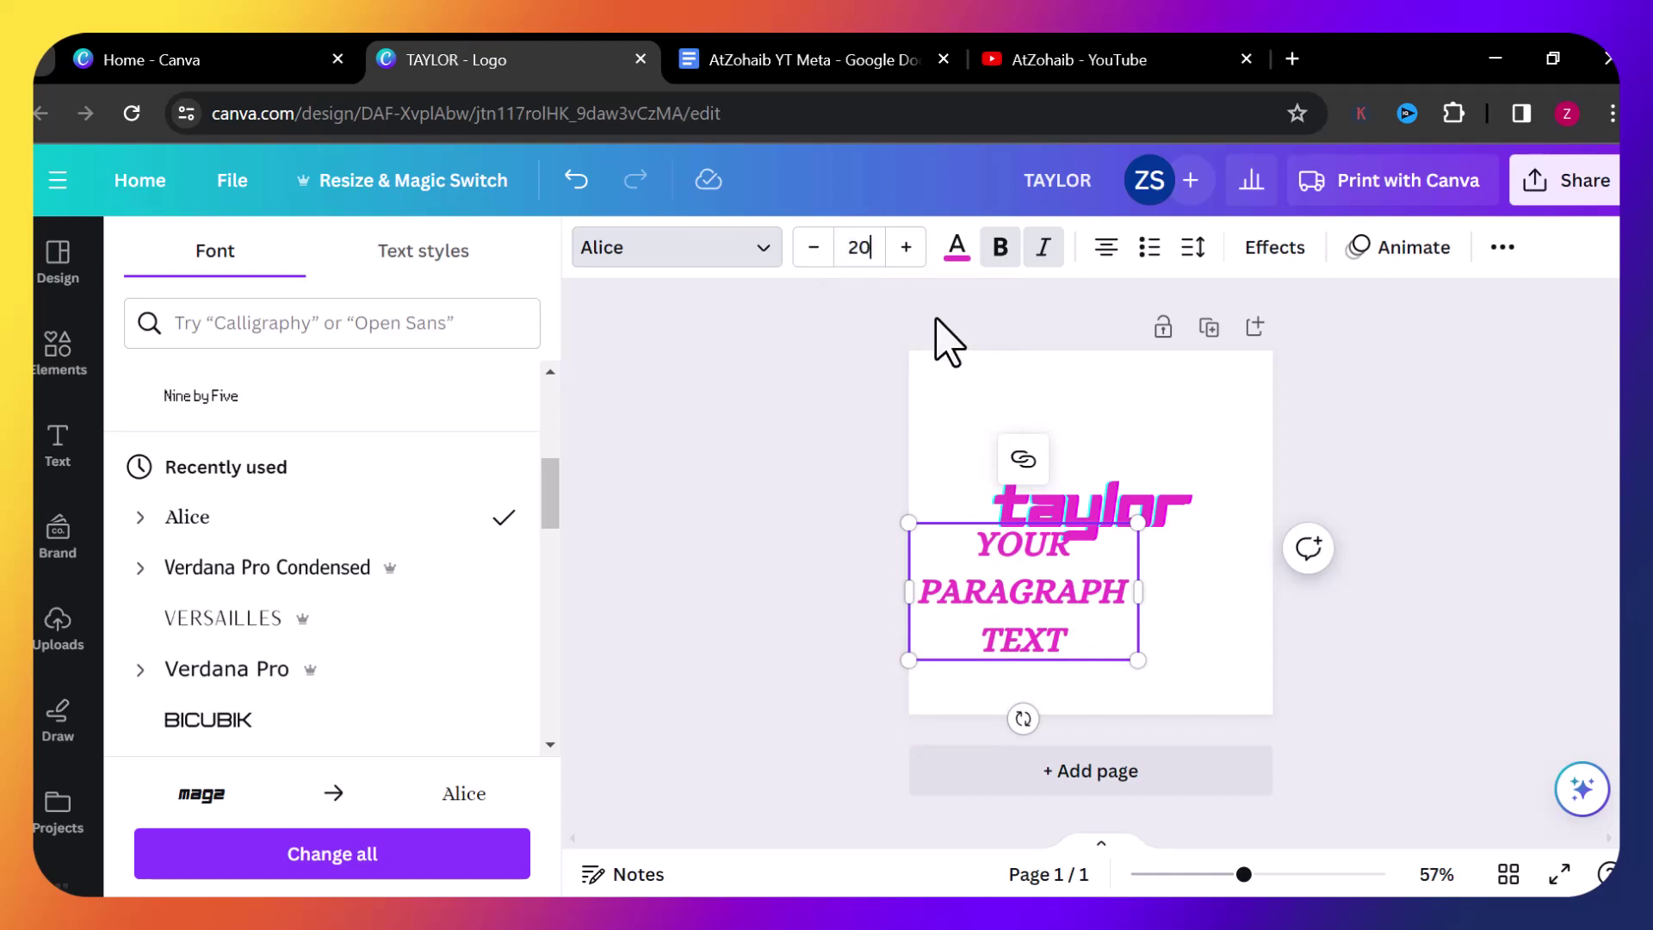
{"action": "left_click", "coordinate": [999, 615]}
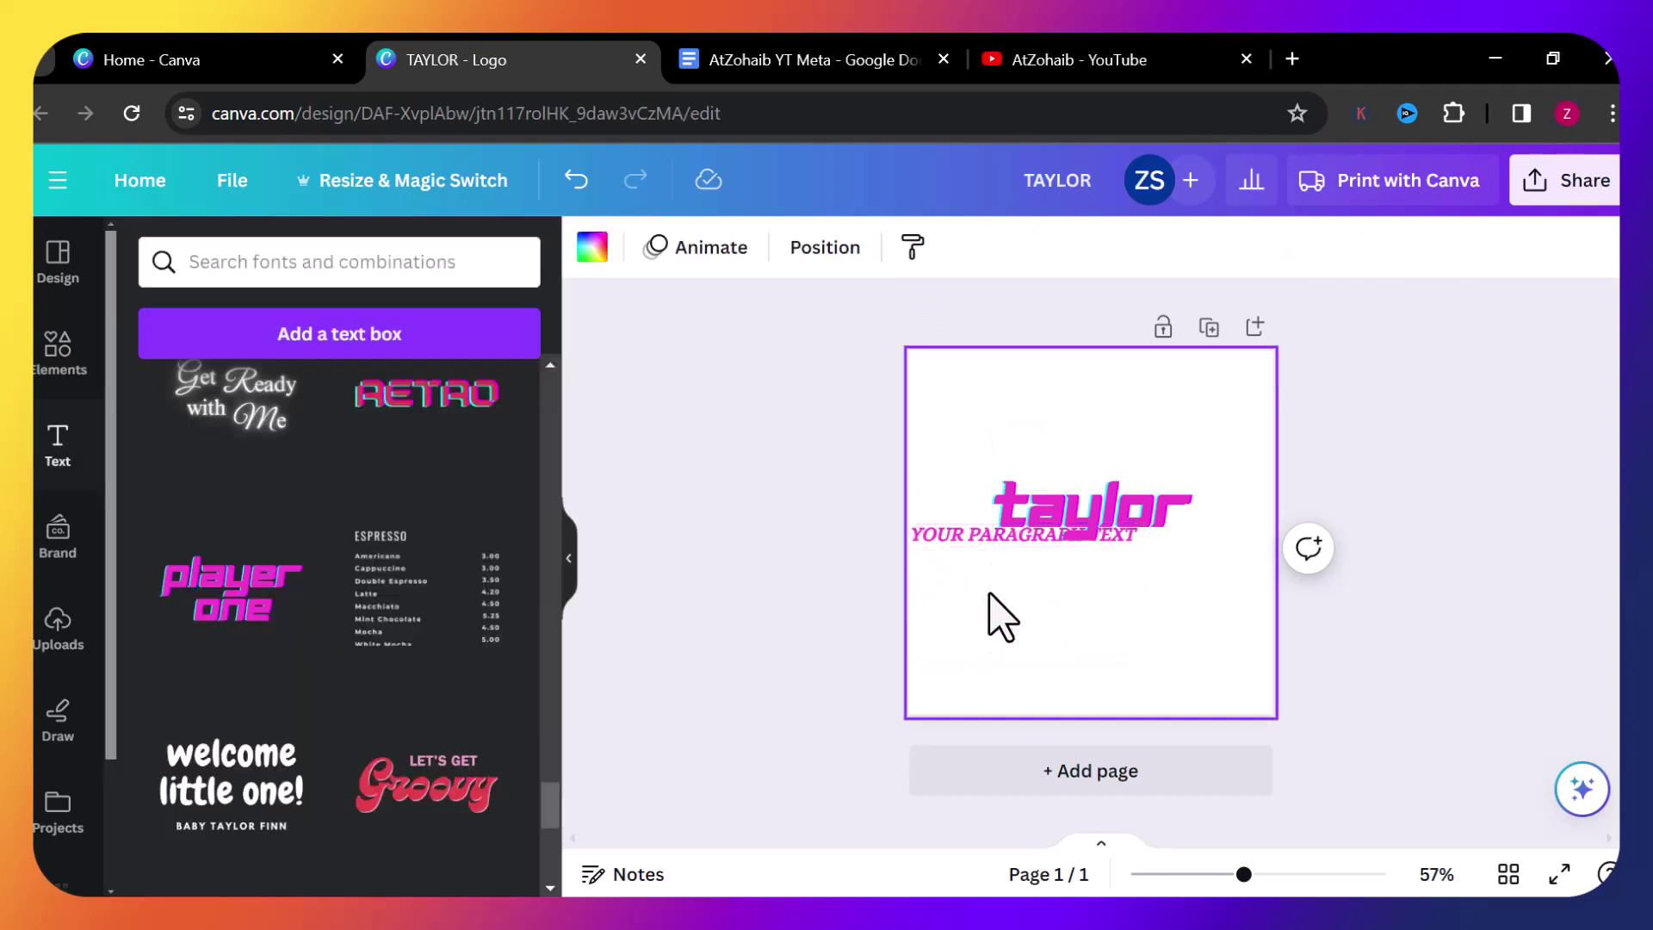
{"action": "left_click", "coordinate": [982, 551]}
{"action": "left_click_drag", "start_coordinate": [973, 561], "coordinate": [1037, 609]}
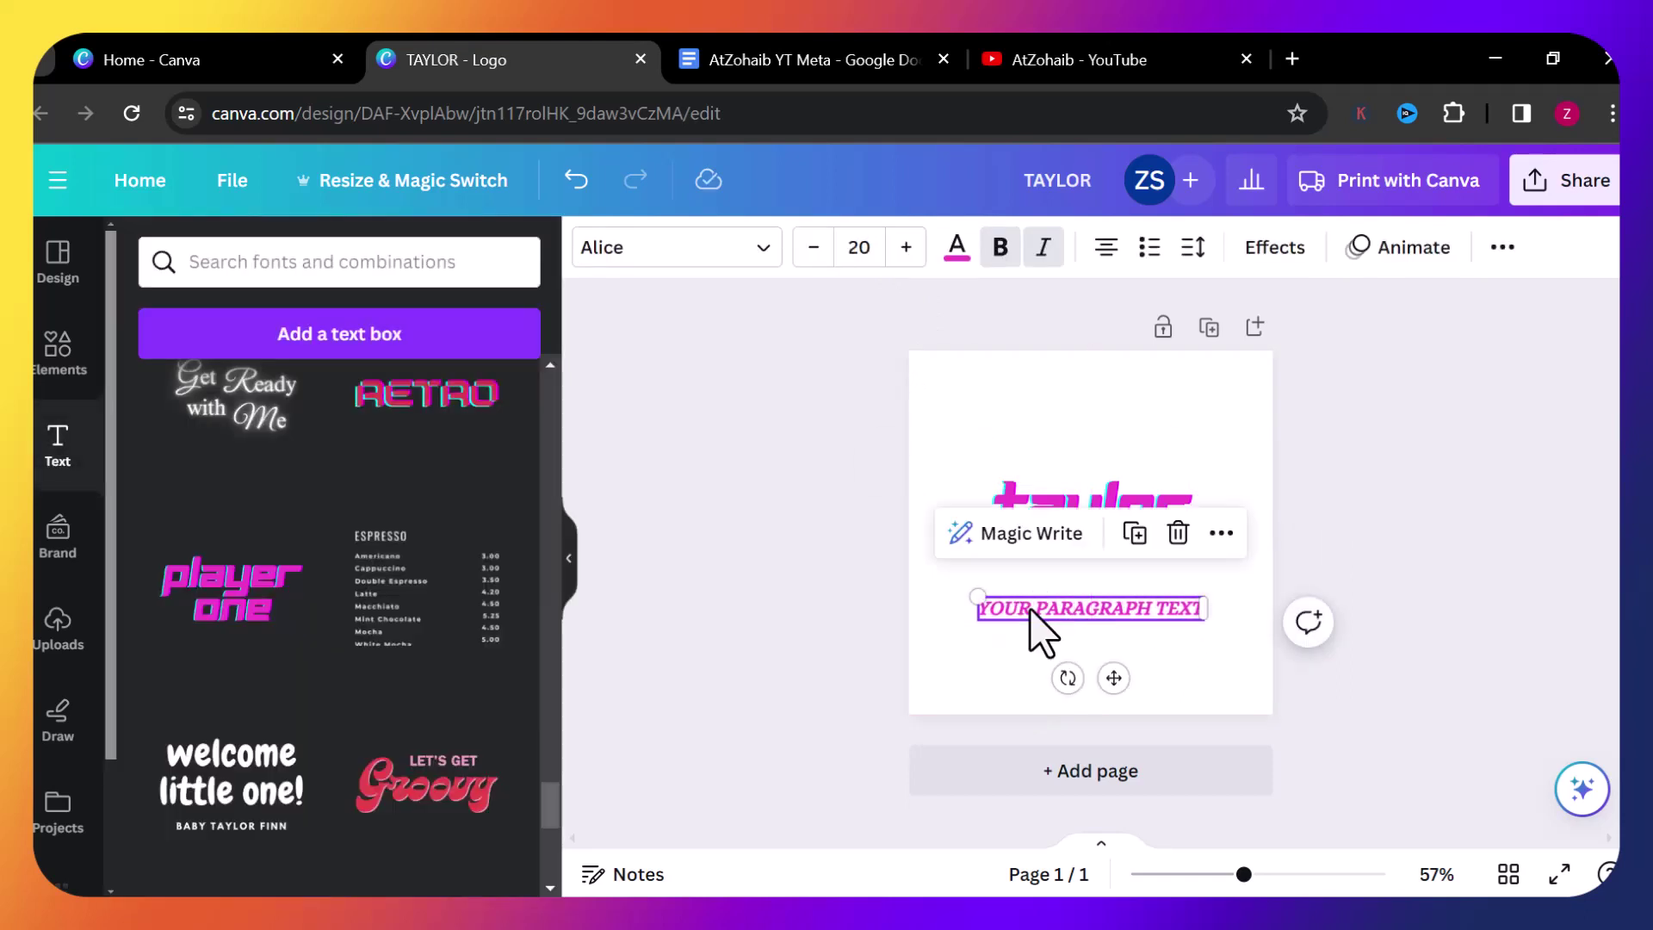
Colour the paragraph text light purple and move it up slightly, closer beneath the "taylor" wordmark.
{"action": "double_click", "coordinate": [1036, 609]}
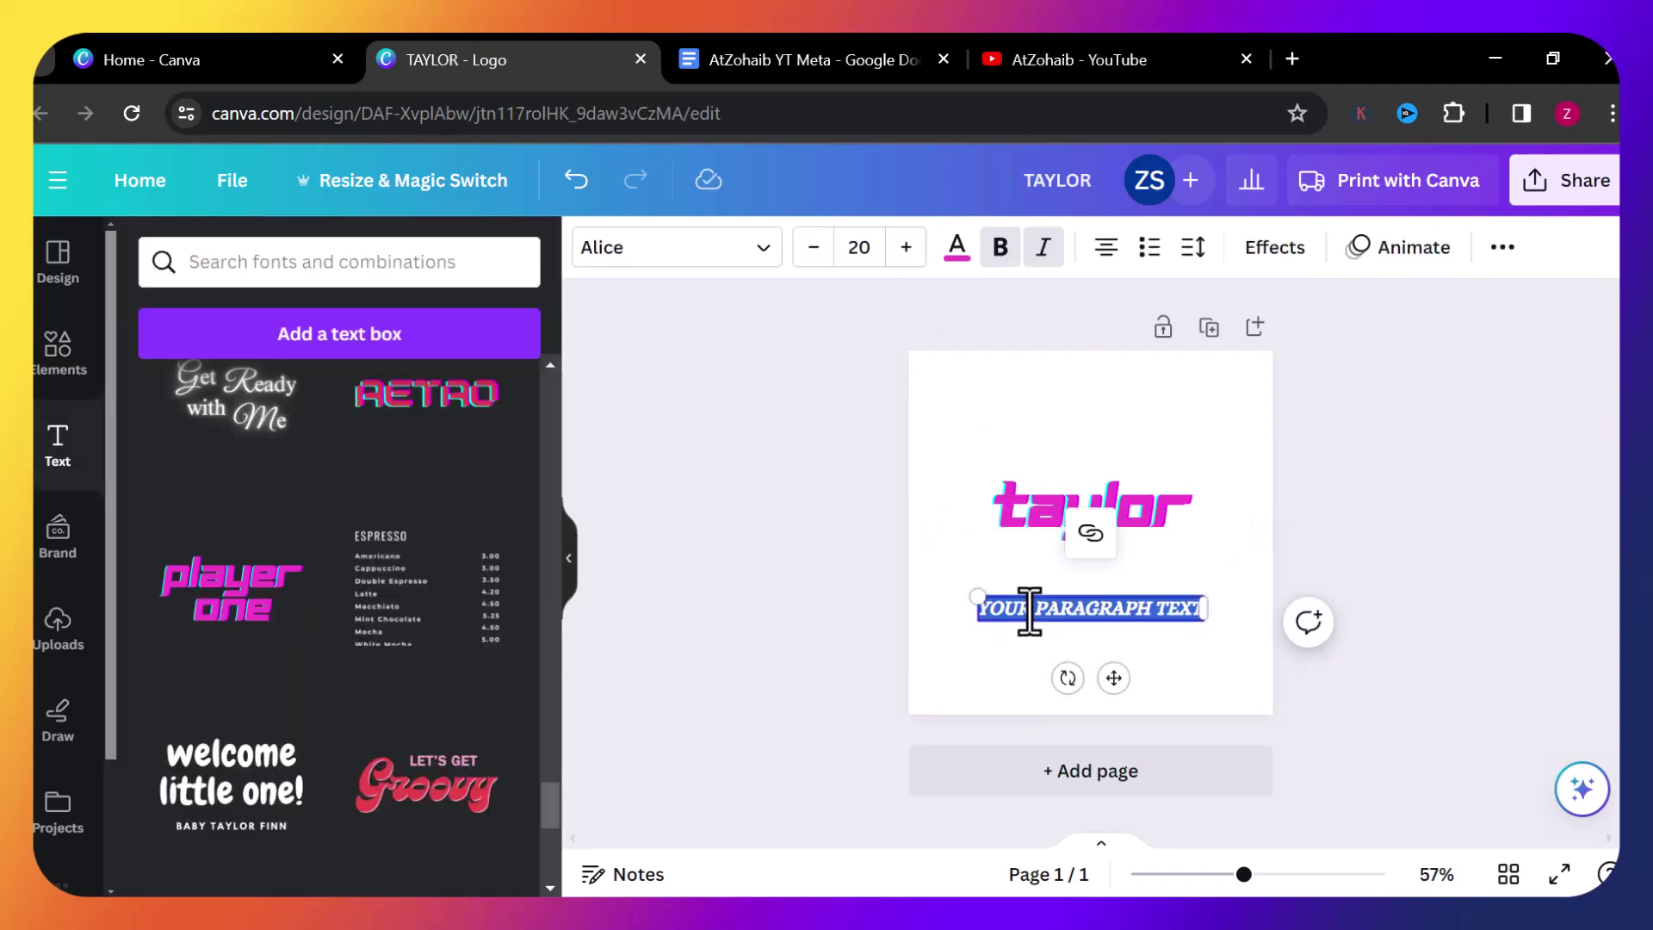
{"action": "left_click", "coordinate": [957, 250]}
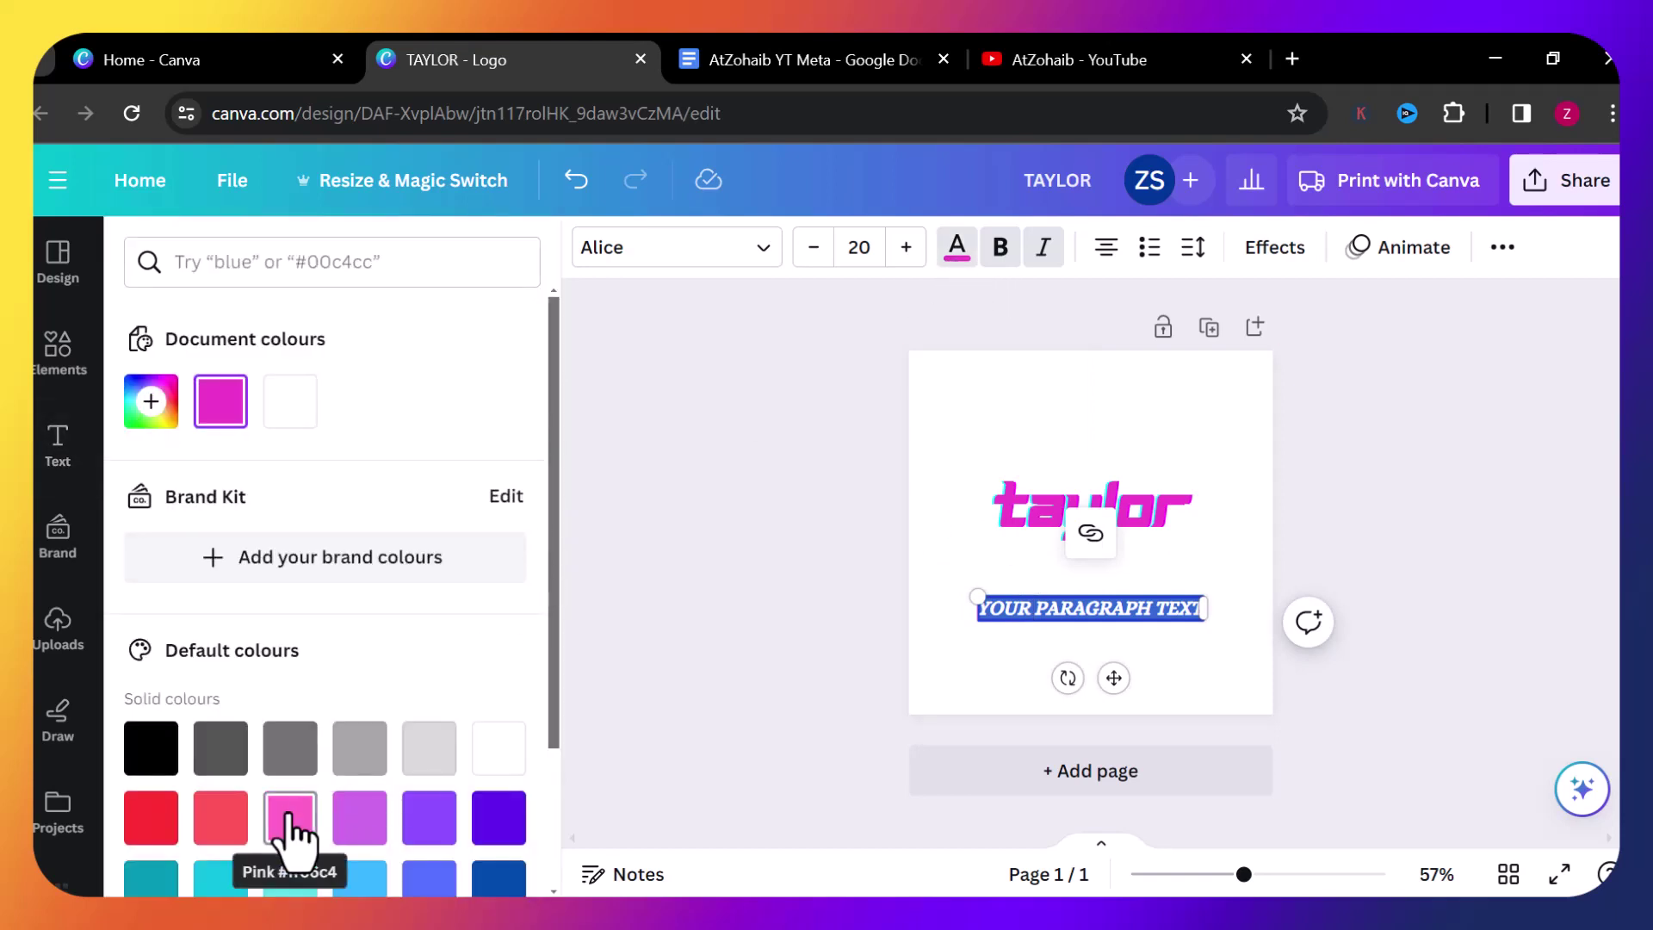
{"action": "left_click", "coordinate": [359, 820]}
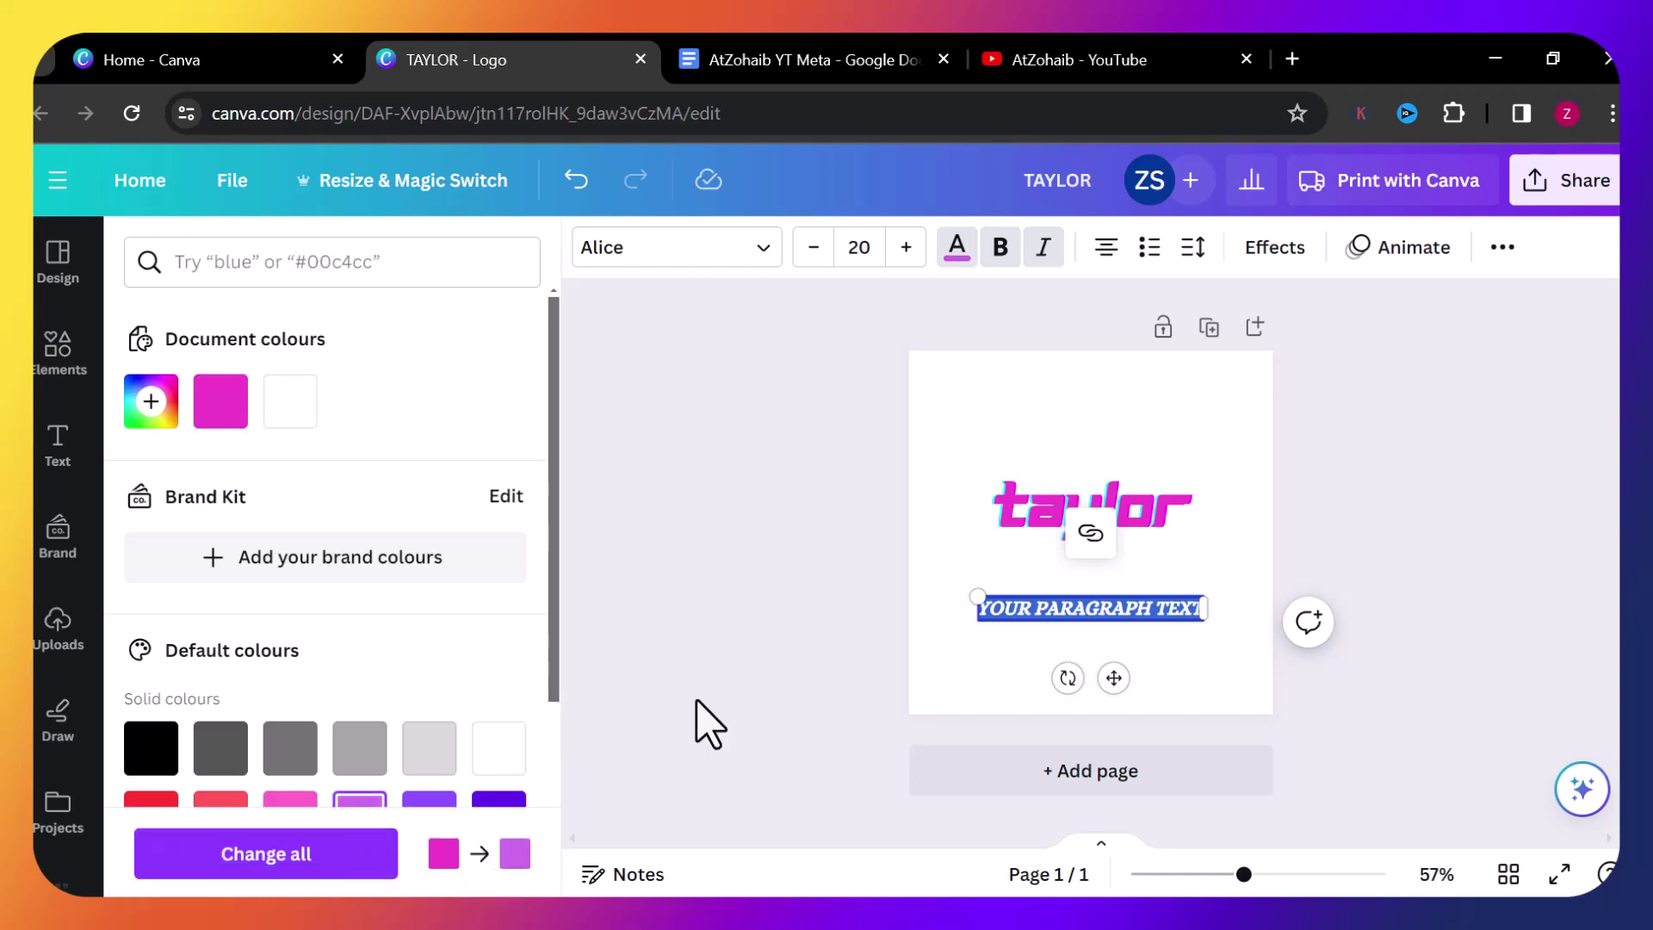
{"action": "left_click_drag", "start_coordinate": [551, 607], "coordinate": [565, 675]}
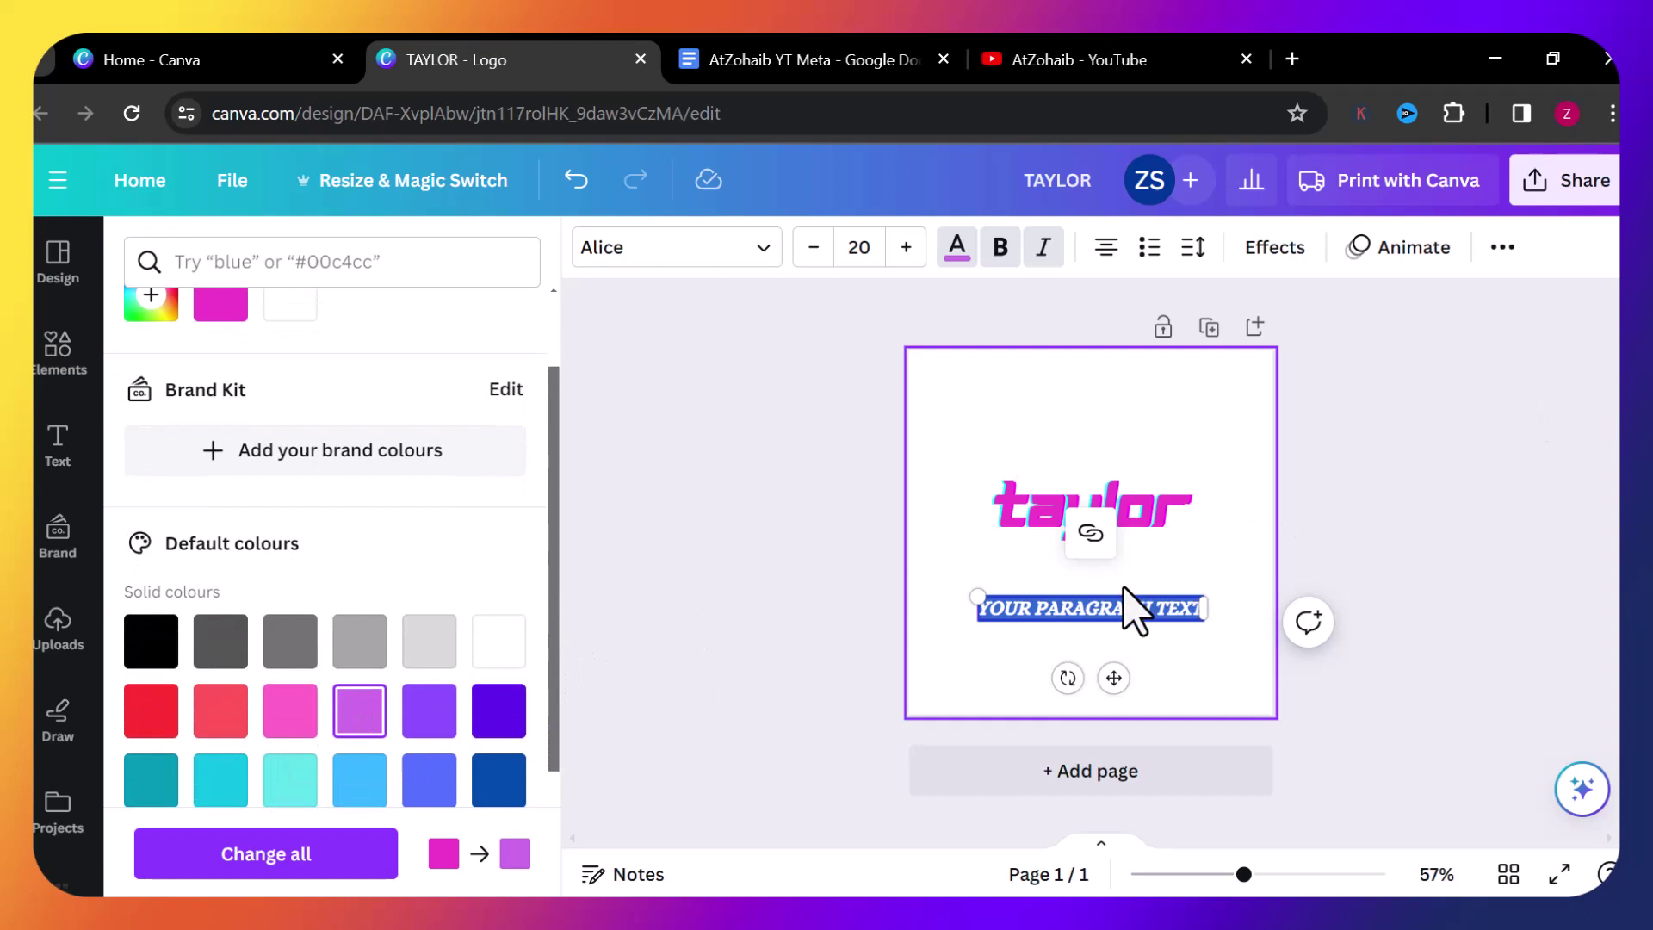
{"action": "left_click", "coordinate": [1126, 613]}
{"action": "left_click_drag", "start_coordinate": [1126, 613], "coordinate": [1116, 576]}
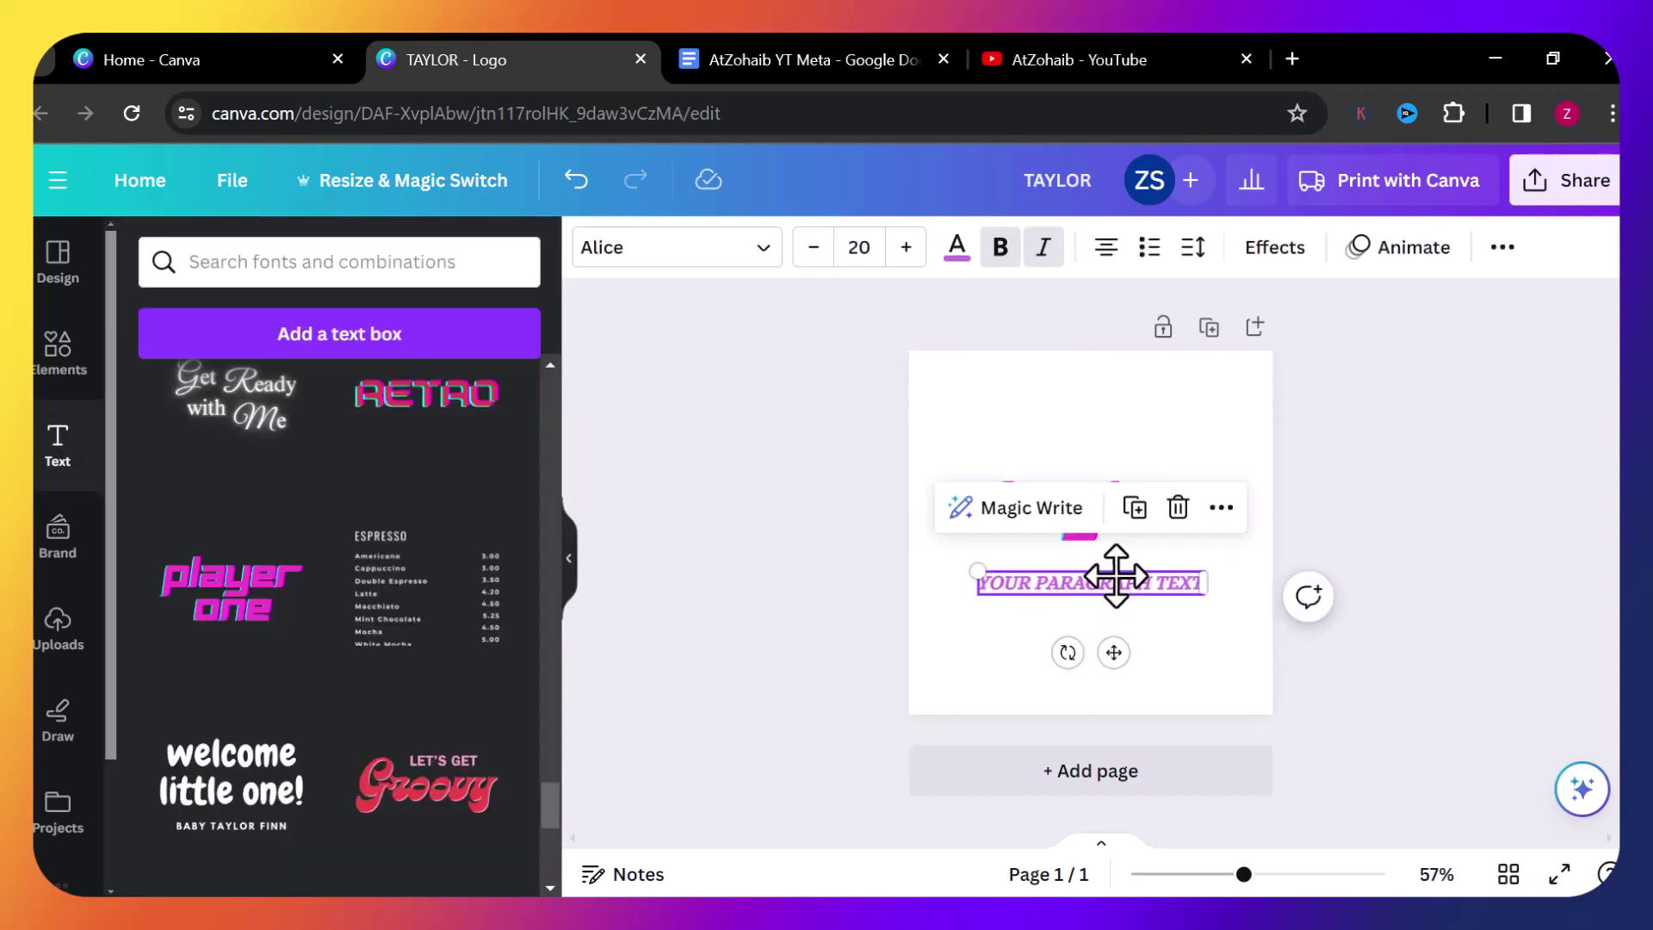
{"action": "left_click", "coordinate": [953, 588]}
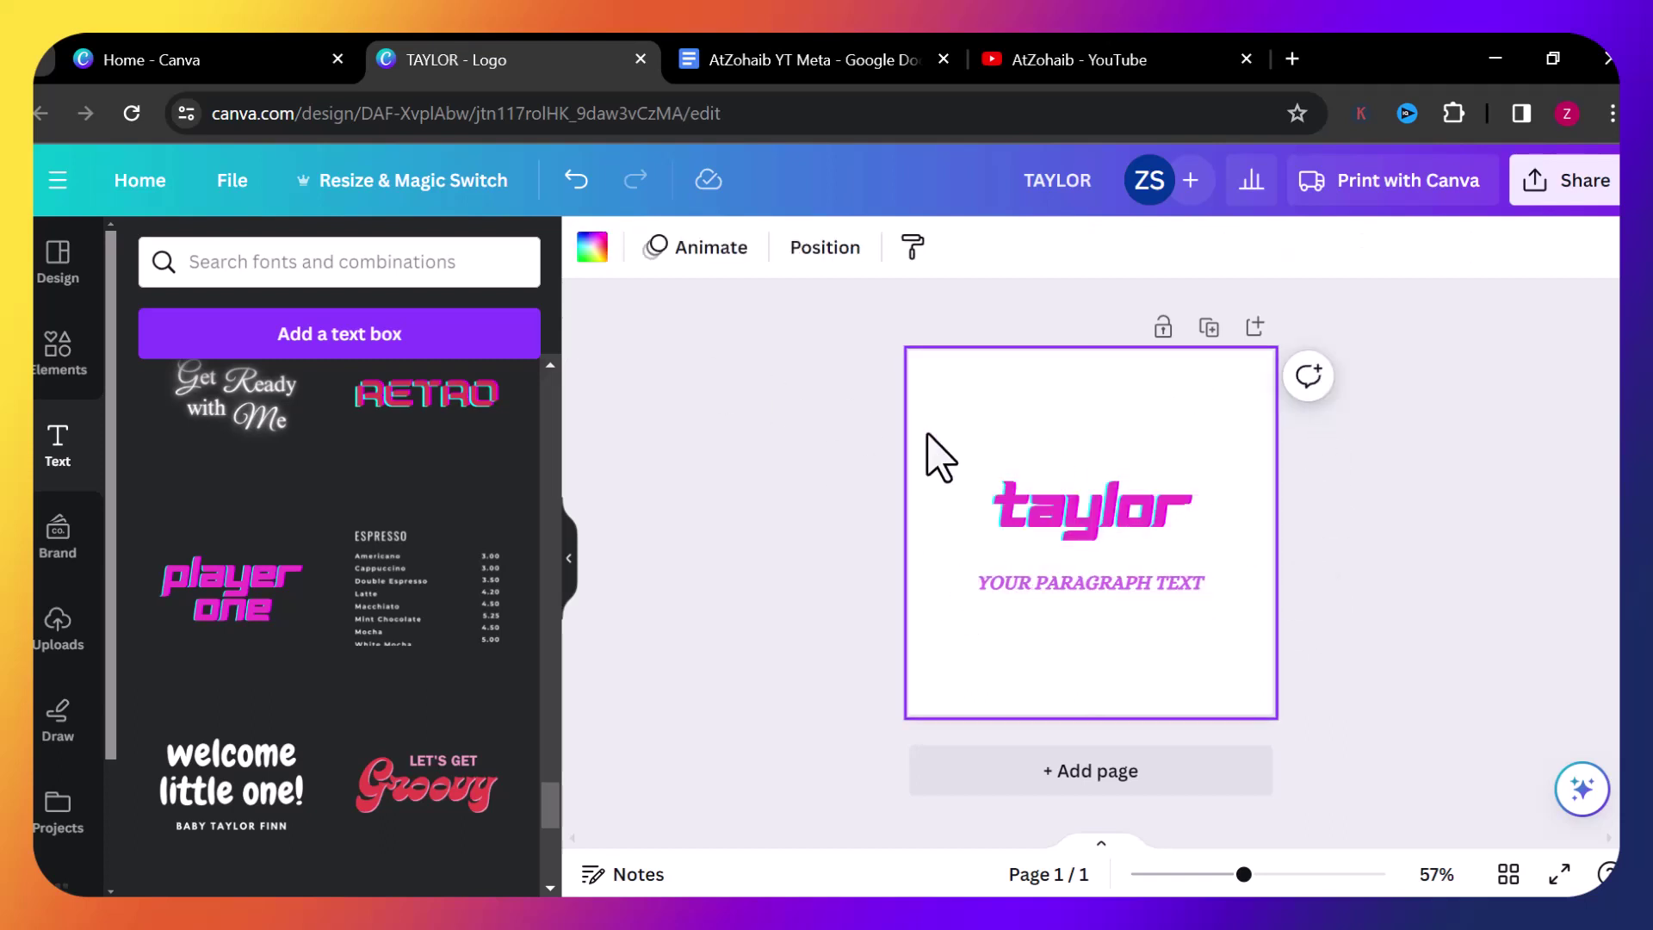
Find circle elements and add the solid white circle graphic to the logo.
{"action": "left_click", "coordinate": [53, 258]}
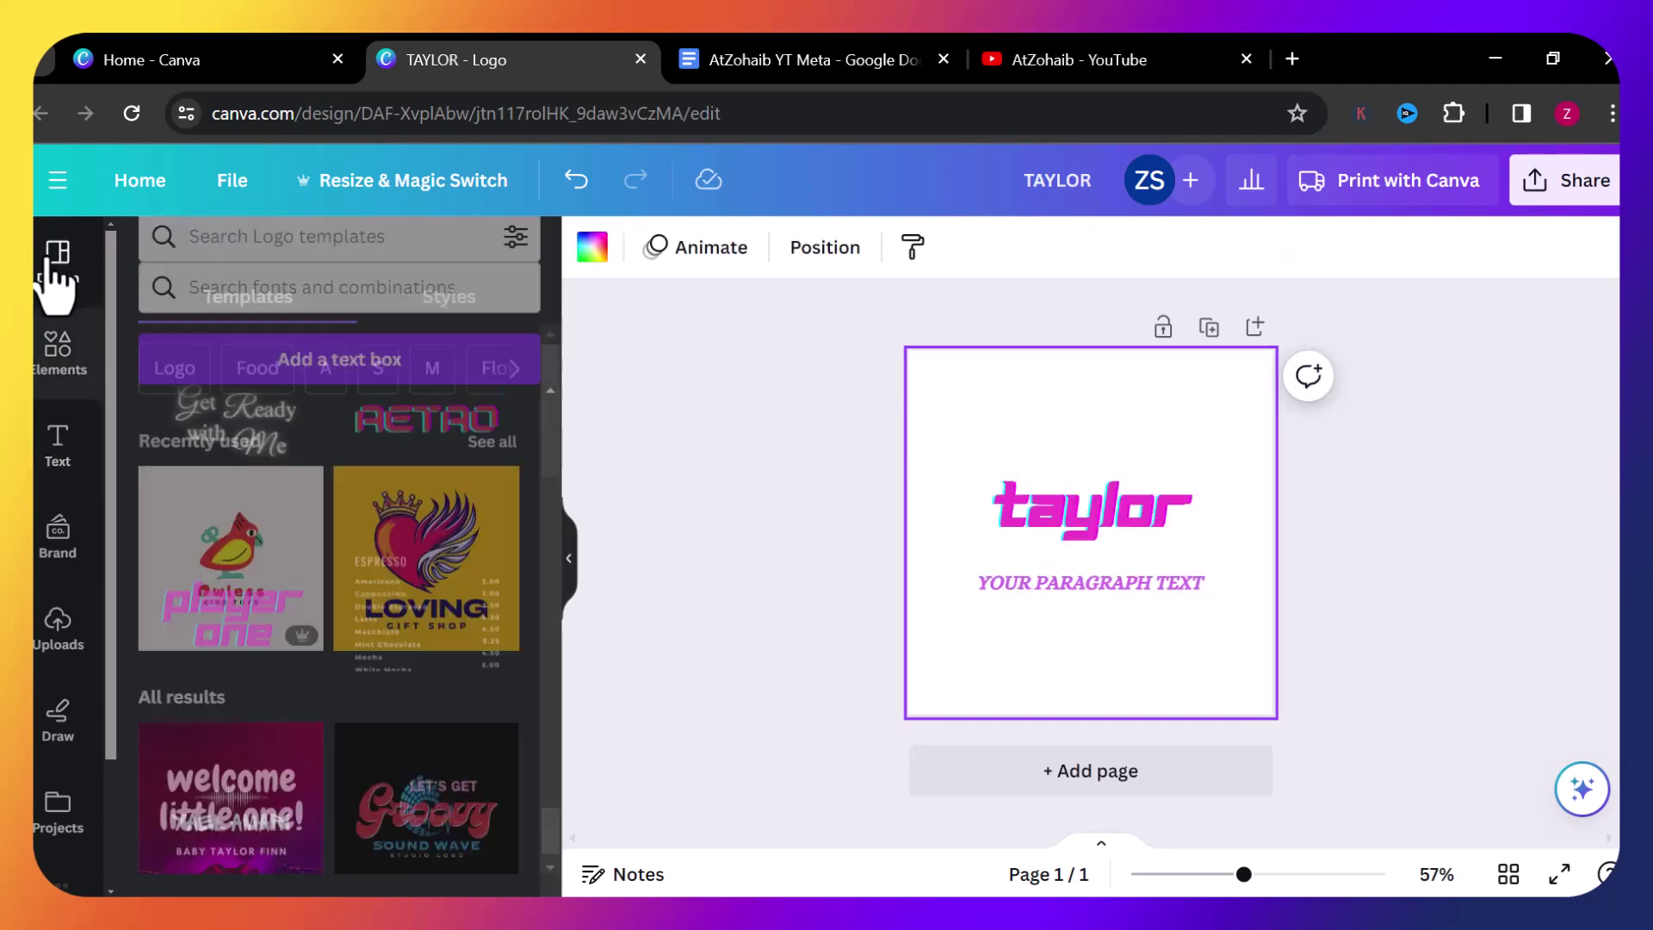
{"action": "left_click", "coordinate": [56, 344]}
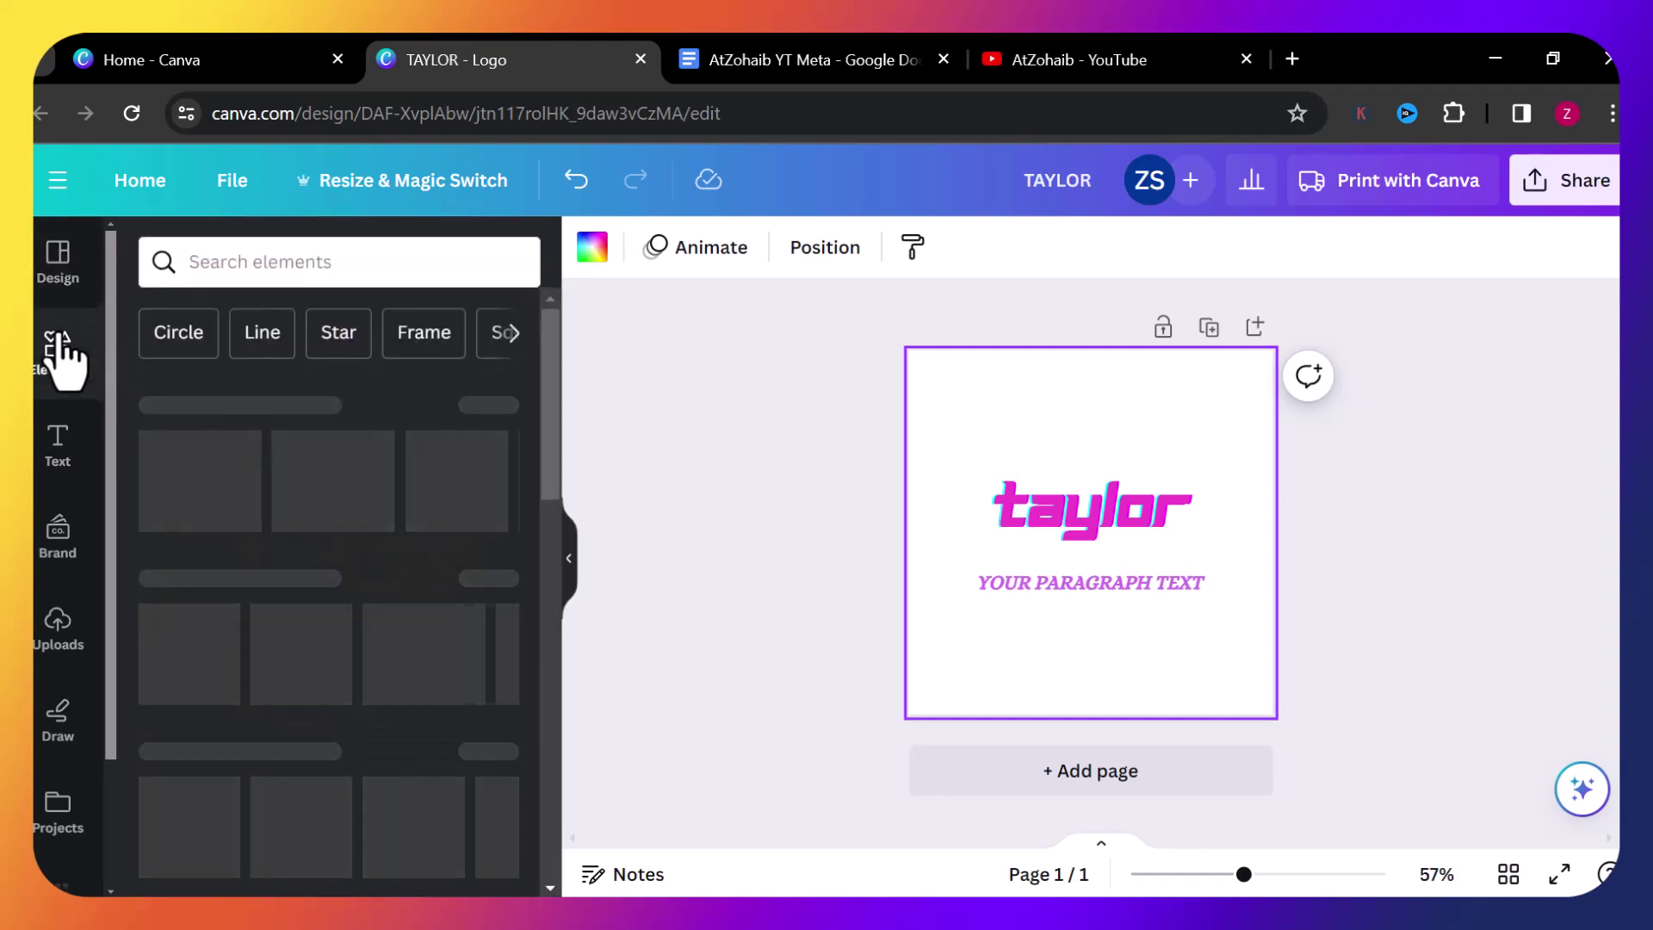
{"action": "left_click", "coordinate": [181, 334]}
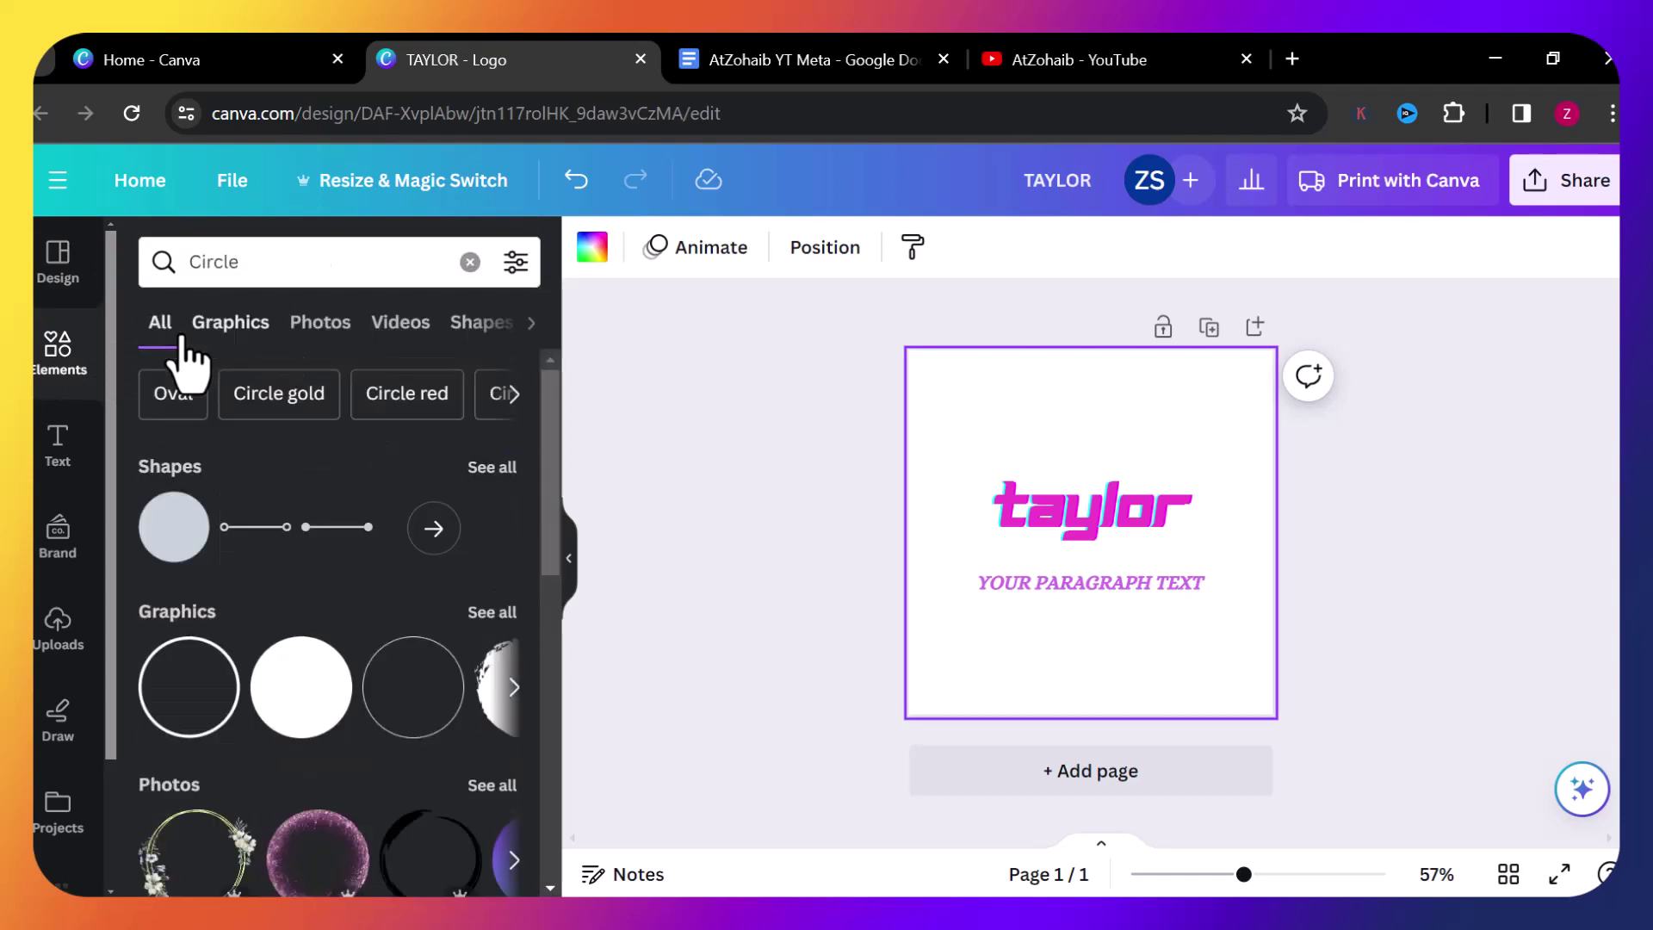
{"action": "left_click_drag", "start_coordinate": [553, 457], "coordinate": [552, 507]}
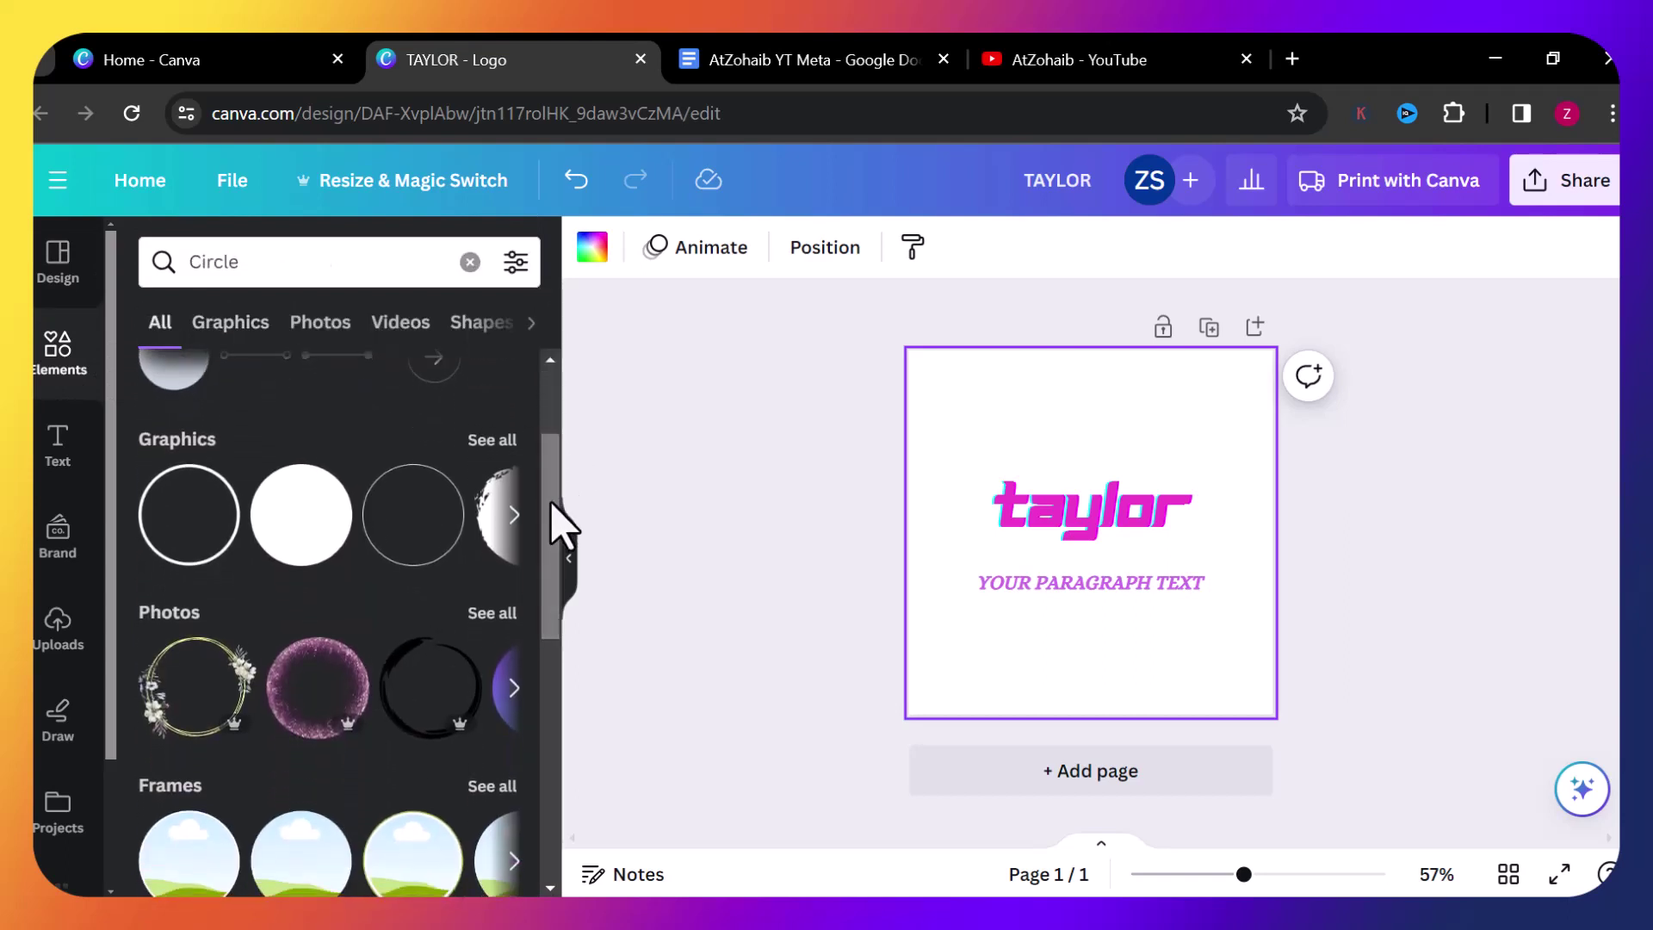
{"action": "left_click", "coordinate": [293, 534]}
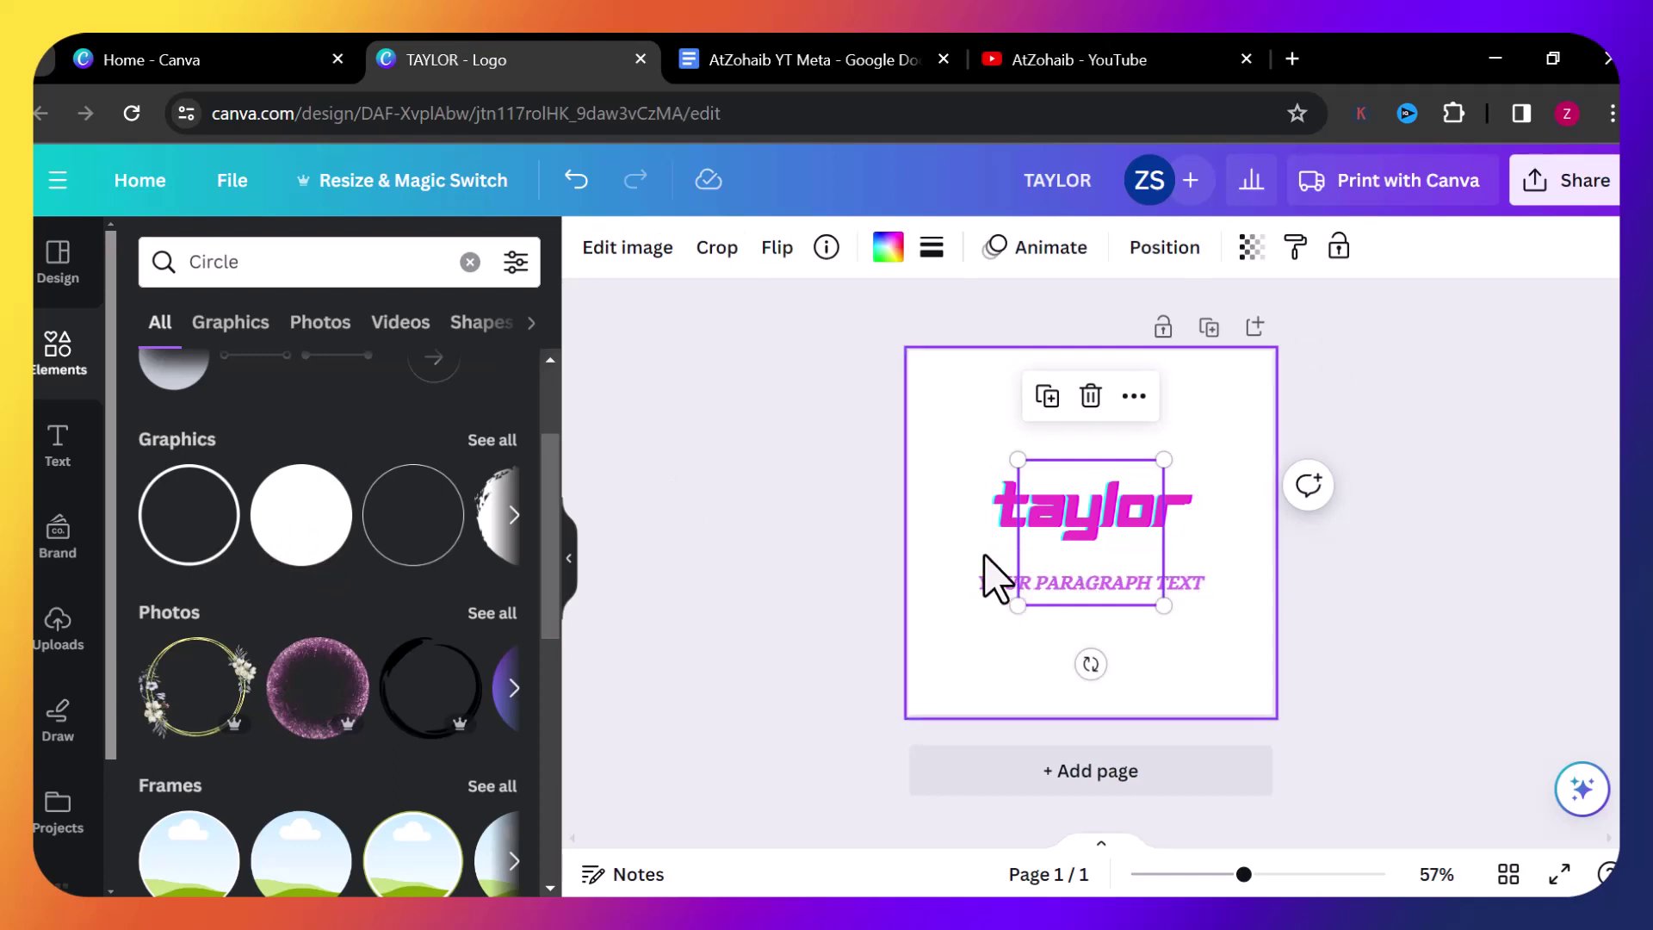
{"action": "left_click", "coordinate": [310, 543]}
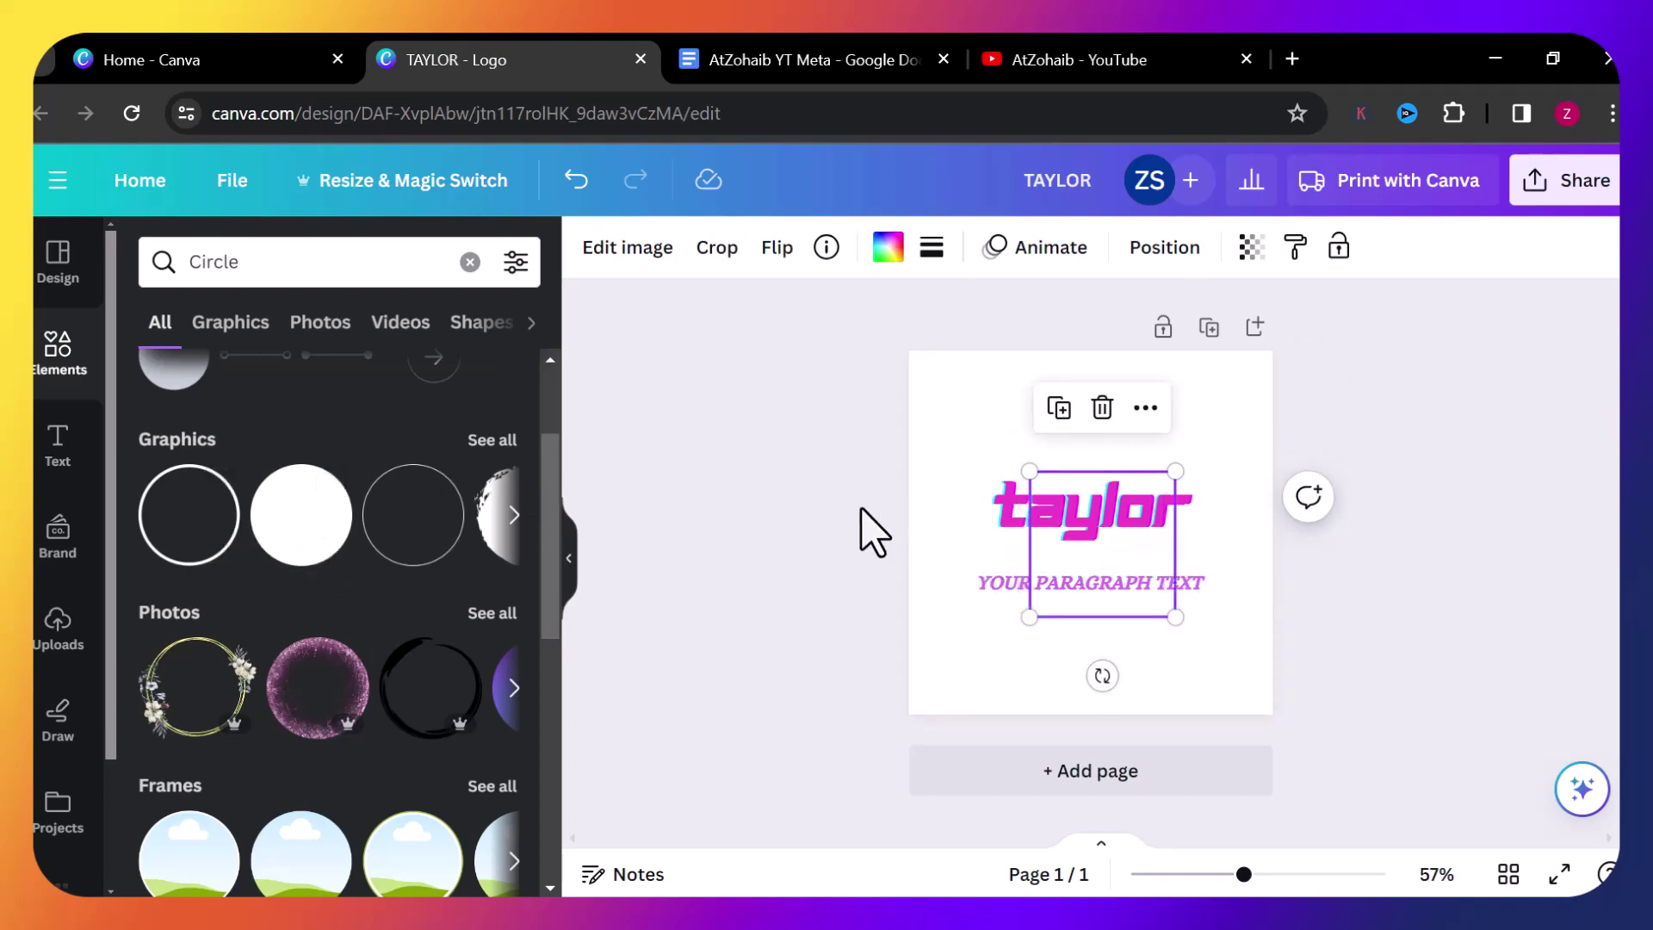
{"action": "key", "text": "Delete"}
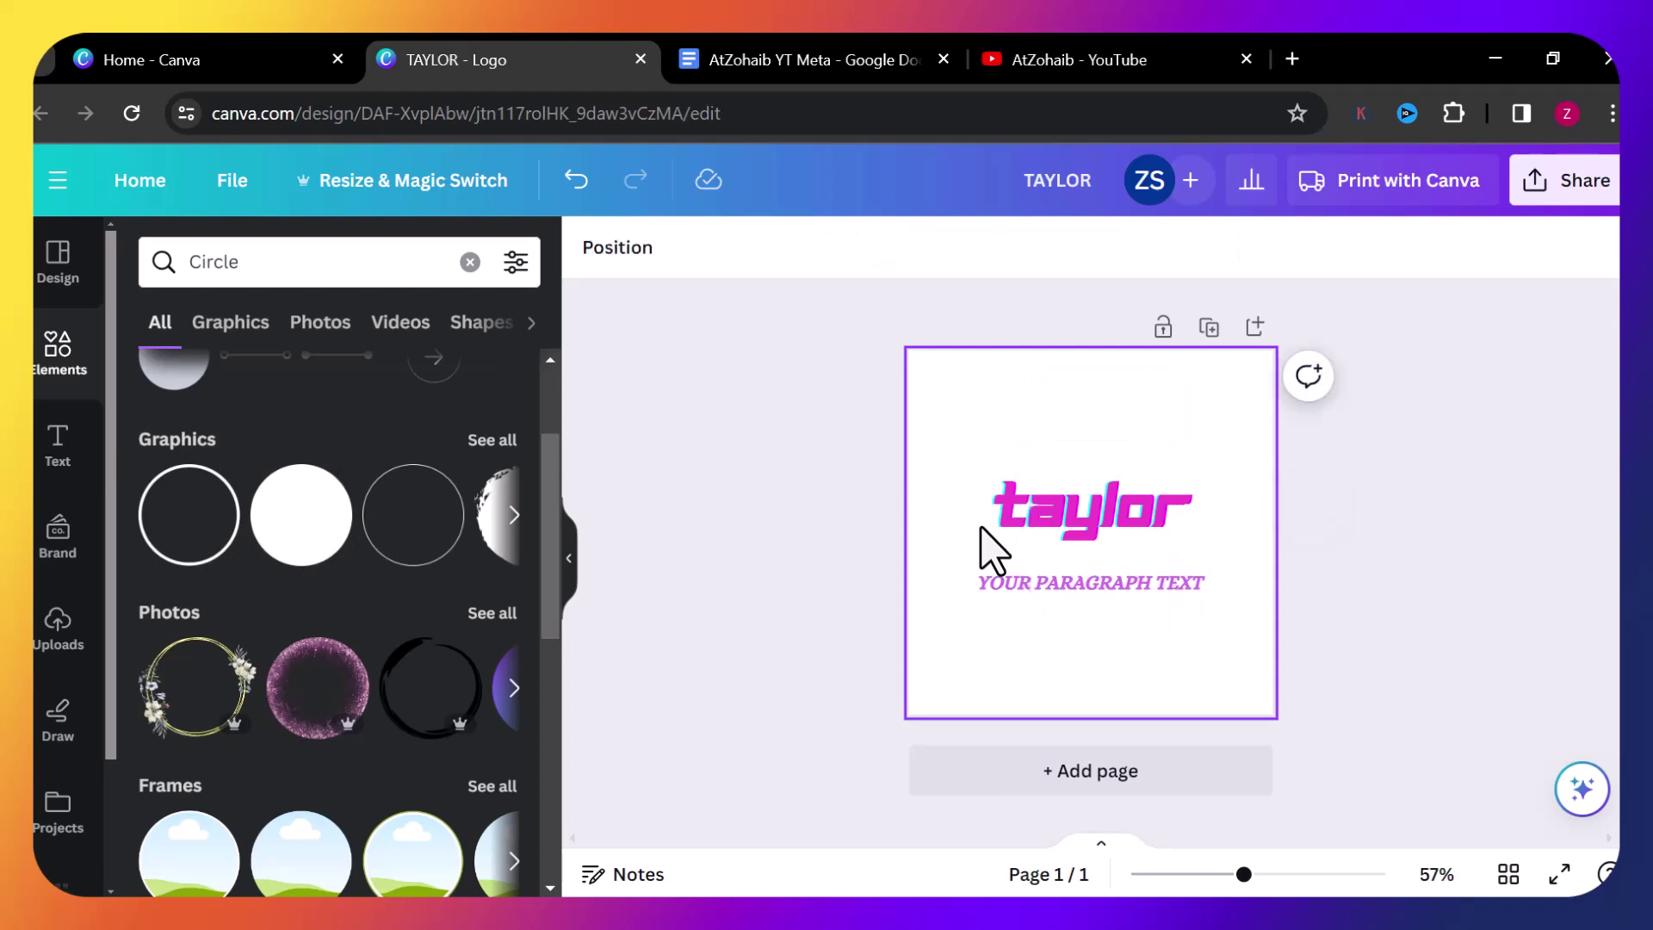
{"action": "left_click", "coordinate": [1054, 540]}
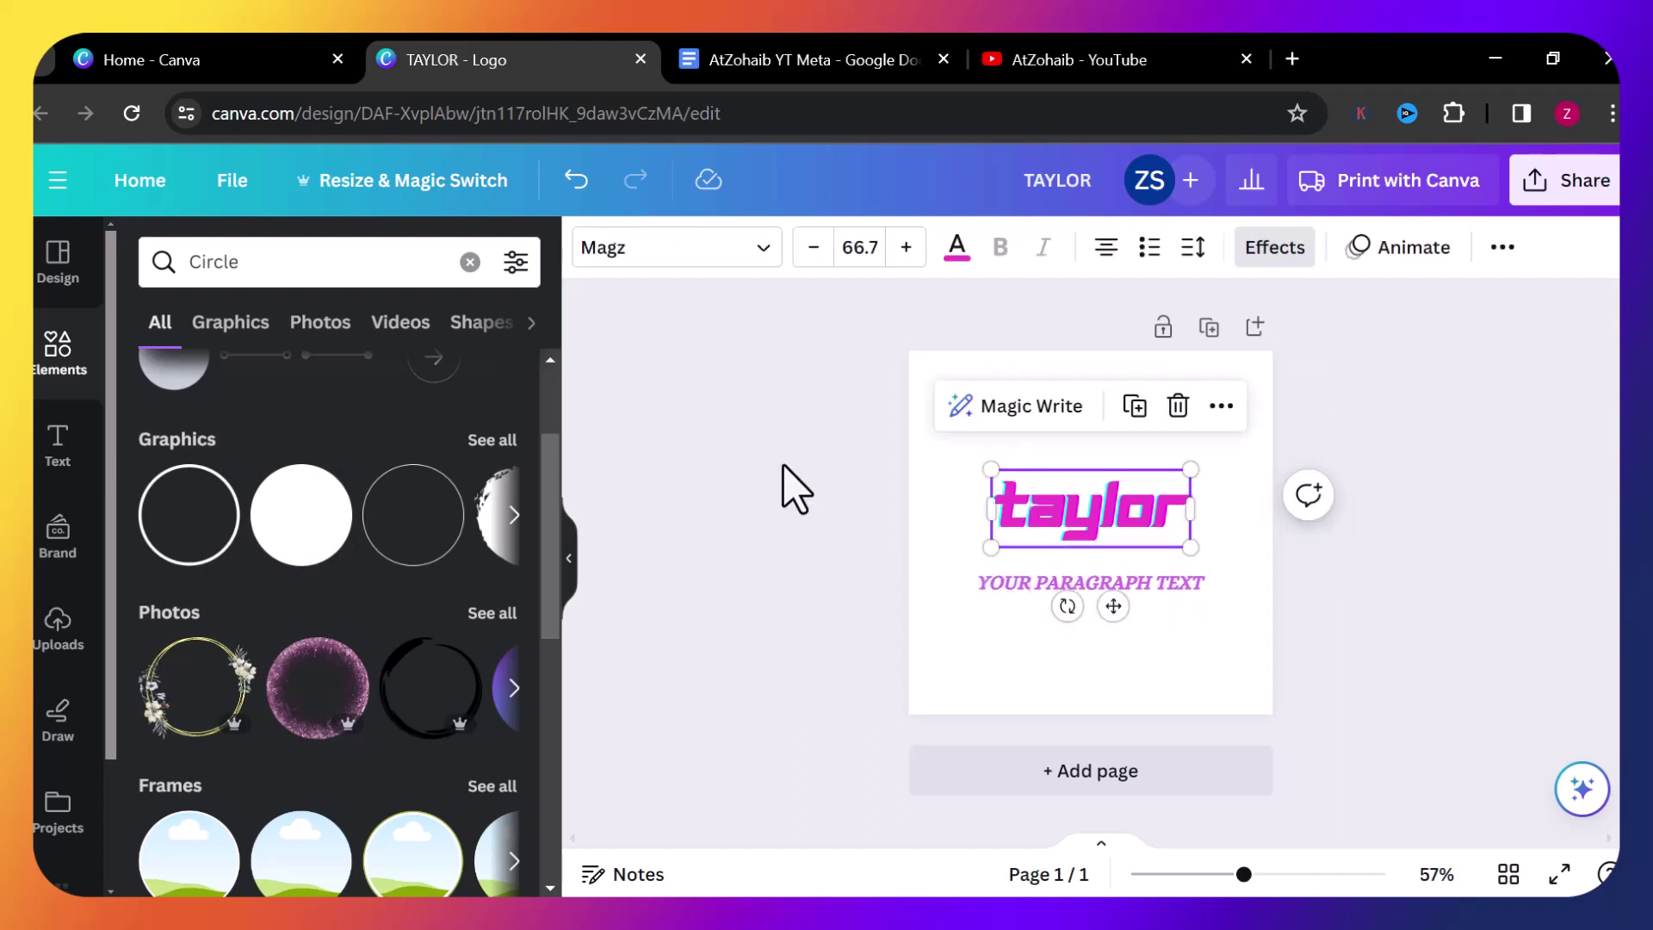
{"action": "left_click", "coordinate": [958, 592]}
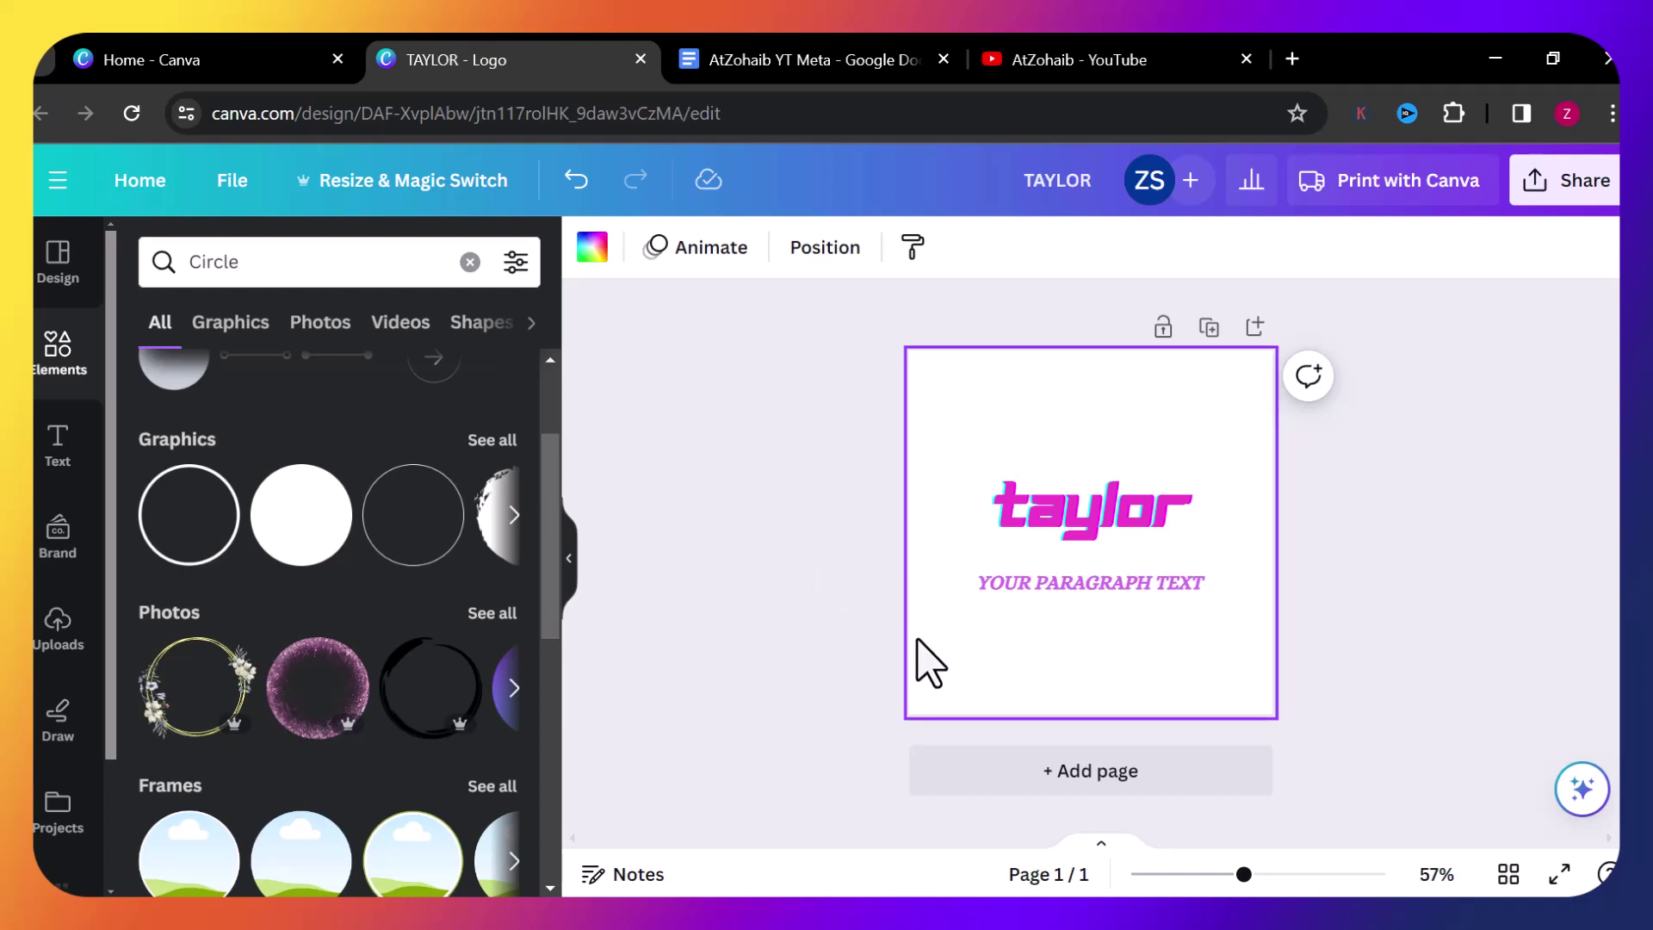
Add another solid white circle graphic and enlarge it until it surrounds the wordmark and the paragraph text.
{"action": "left_click", "coordinate": [302, 516]}
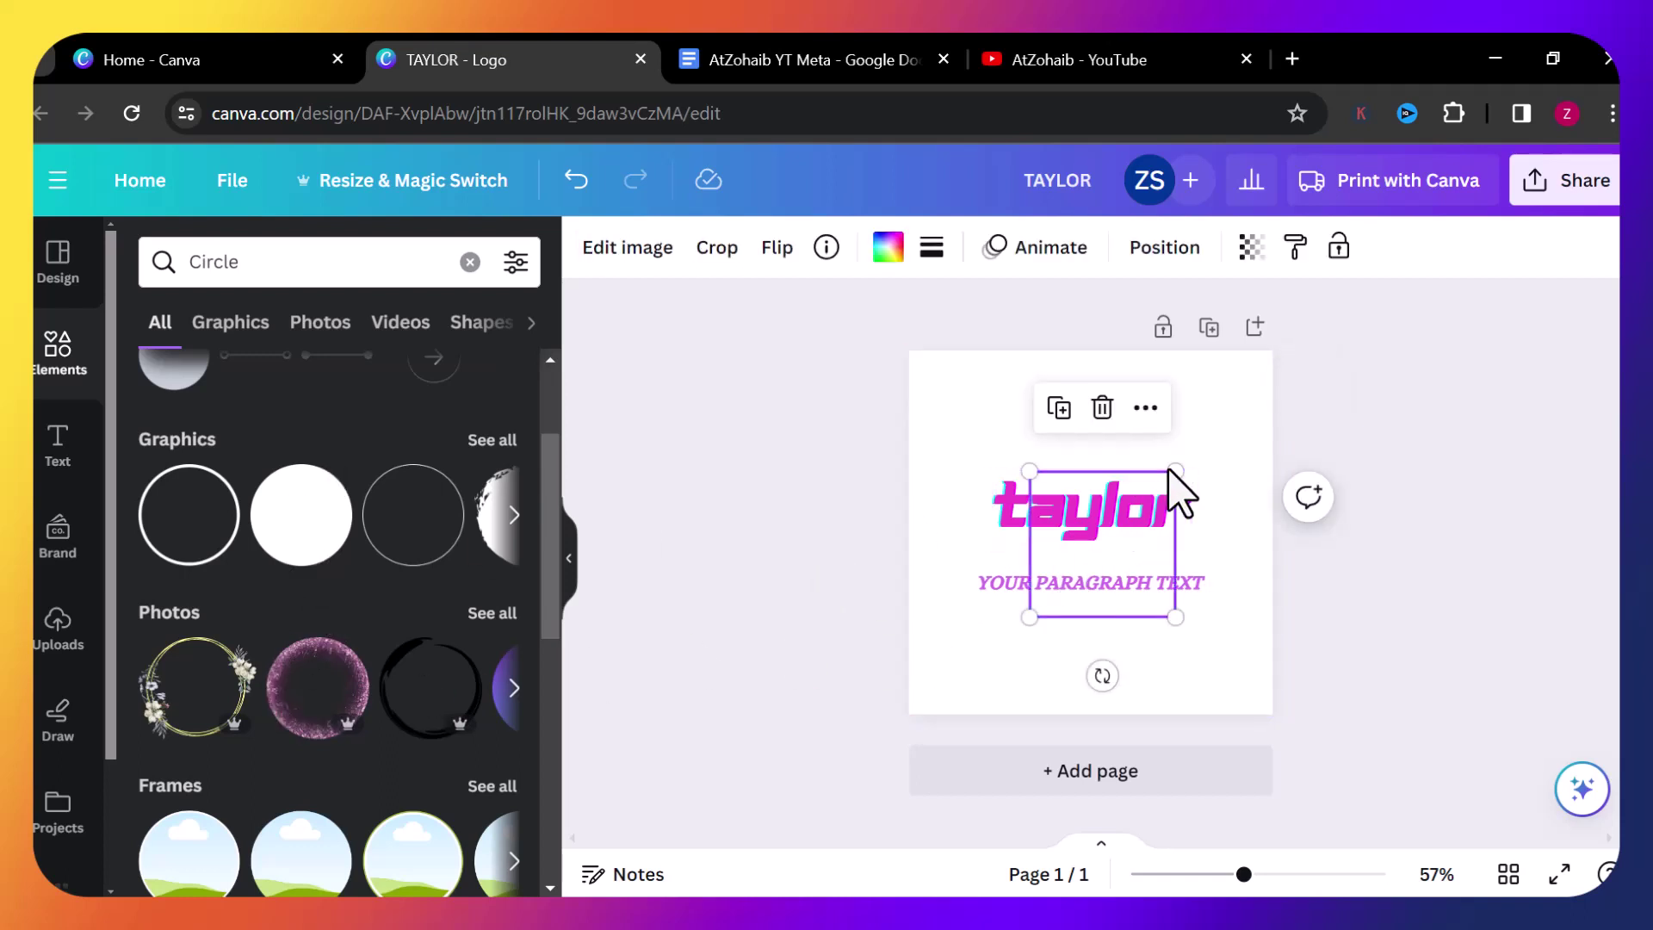
{"action": "left_click_drag", "start_coordinate": [1180, 468], "coordinate": [1240, 412]}
{"action": "left_click_drag", "start_coordinate": [1018, 627], "coordinate": [930, 651]}
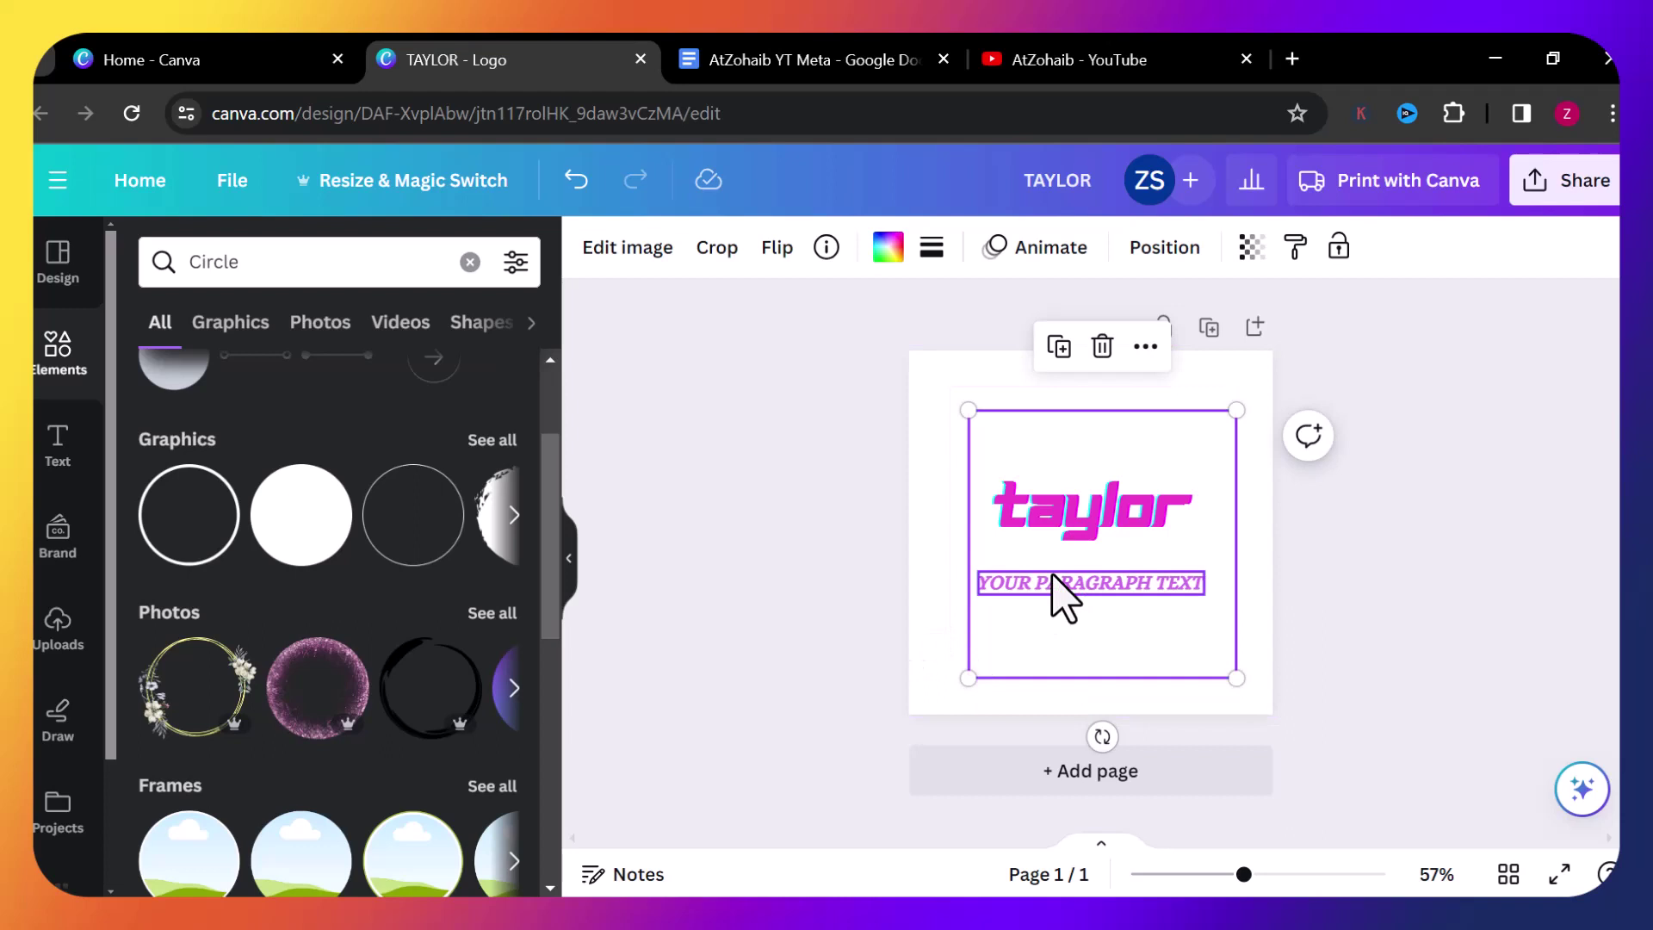
Colour the enlarged circle black.
{"action": "left_click", "coordinate": [1010, 407]}
{"action": "left_click", "coordinate": [992, 456]}
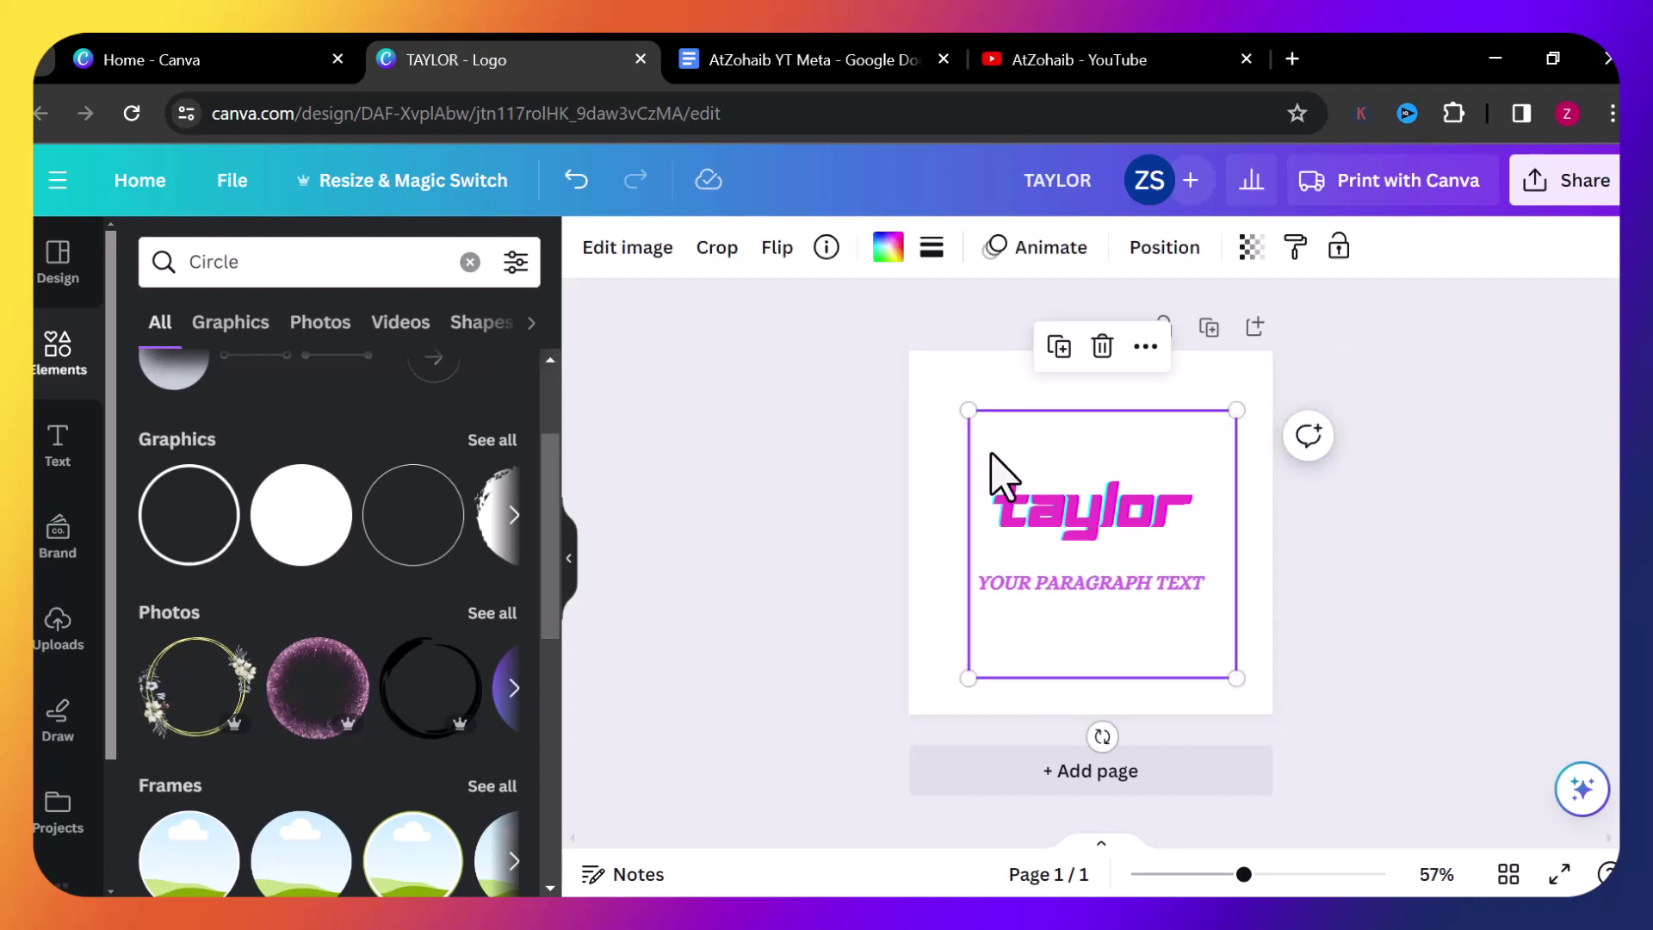
{"action": "left_click", "coordinate": [887, 250]}
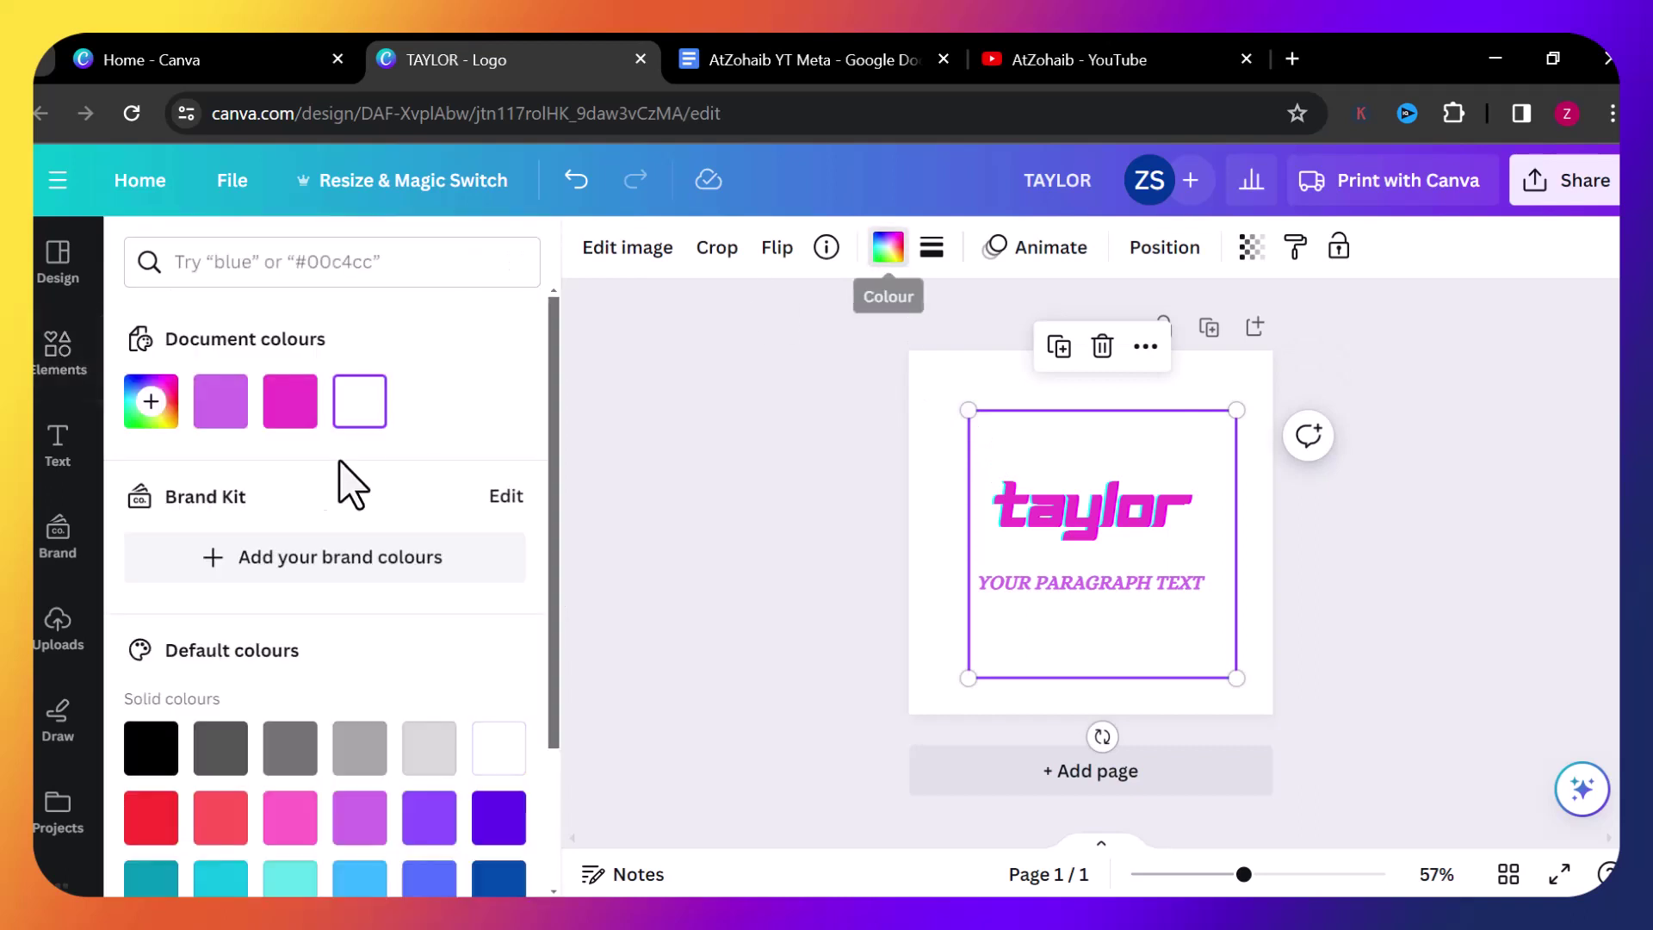
{"action": "left_click", "coordinate": [148, 745]}
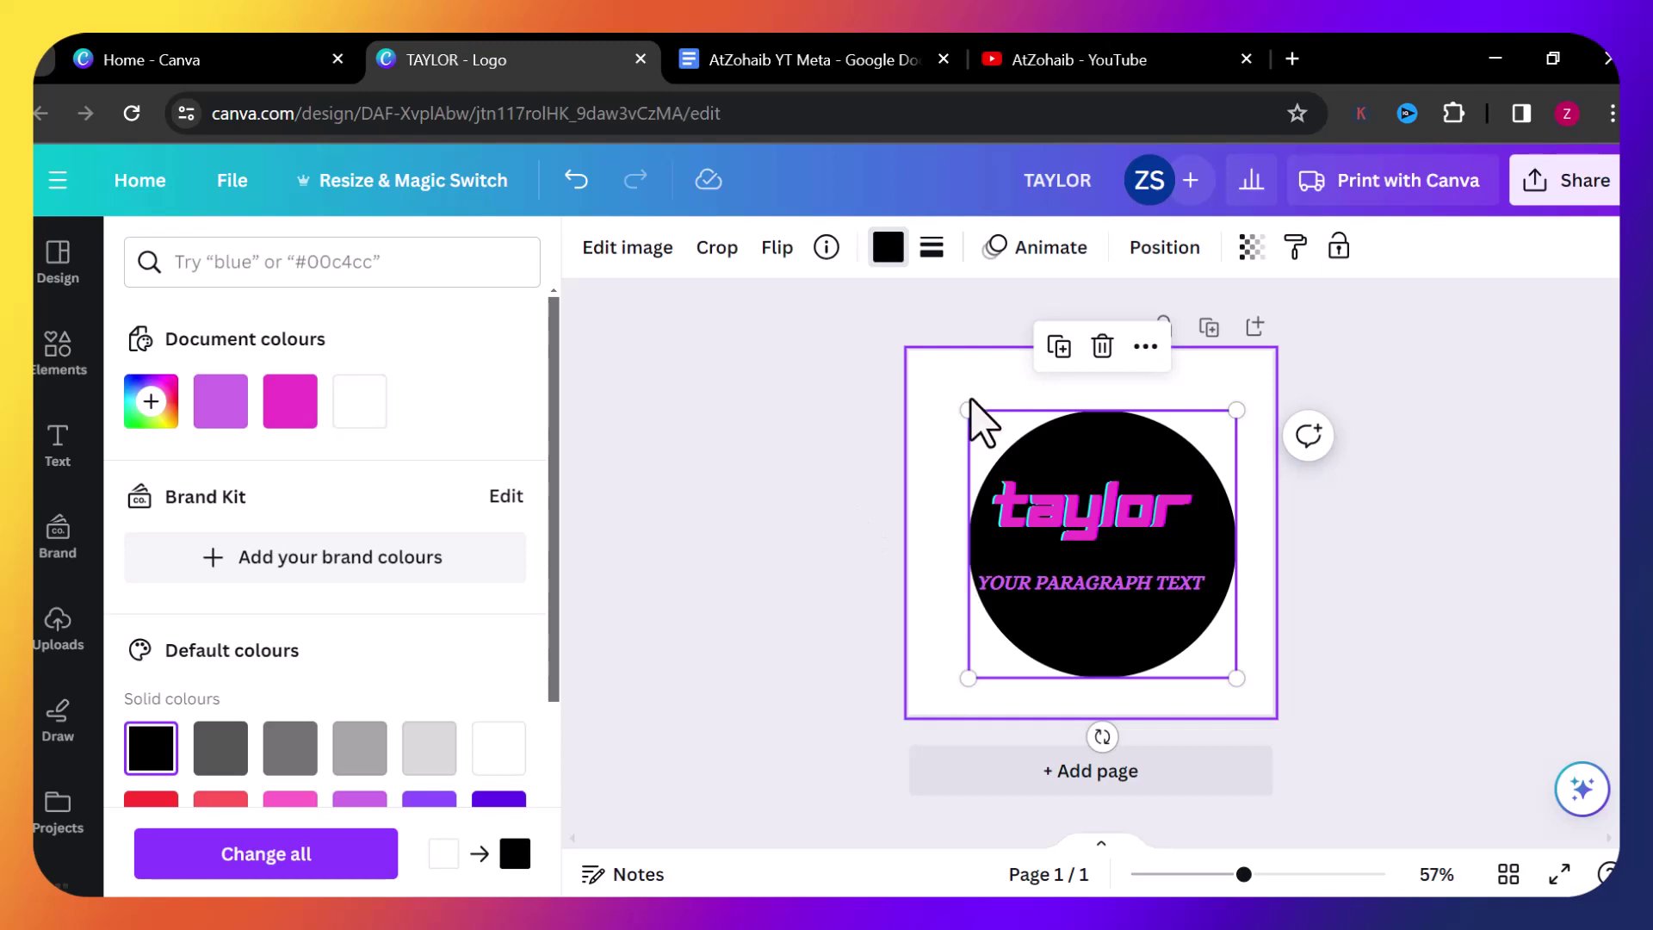
Enlarge the black circle further until it nearly fills the page, with only a small white margin around it.
{"action": "left_click_drag", "start_coordinate": [968, 411], "coordinate": [941, 379]}
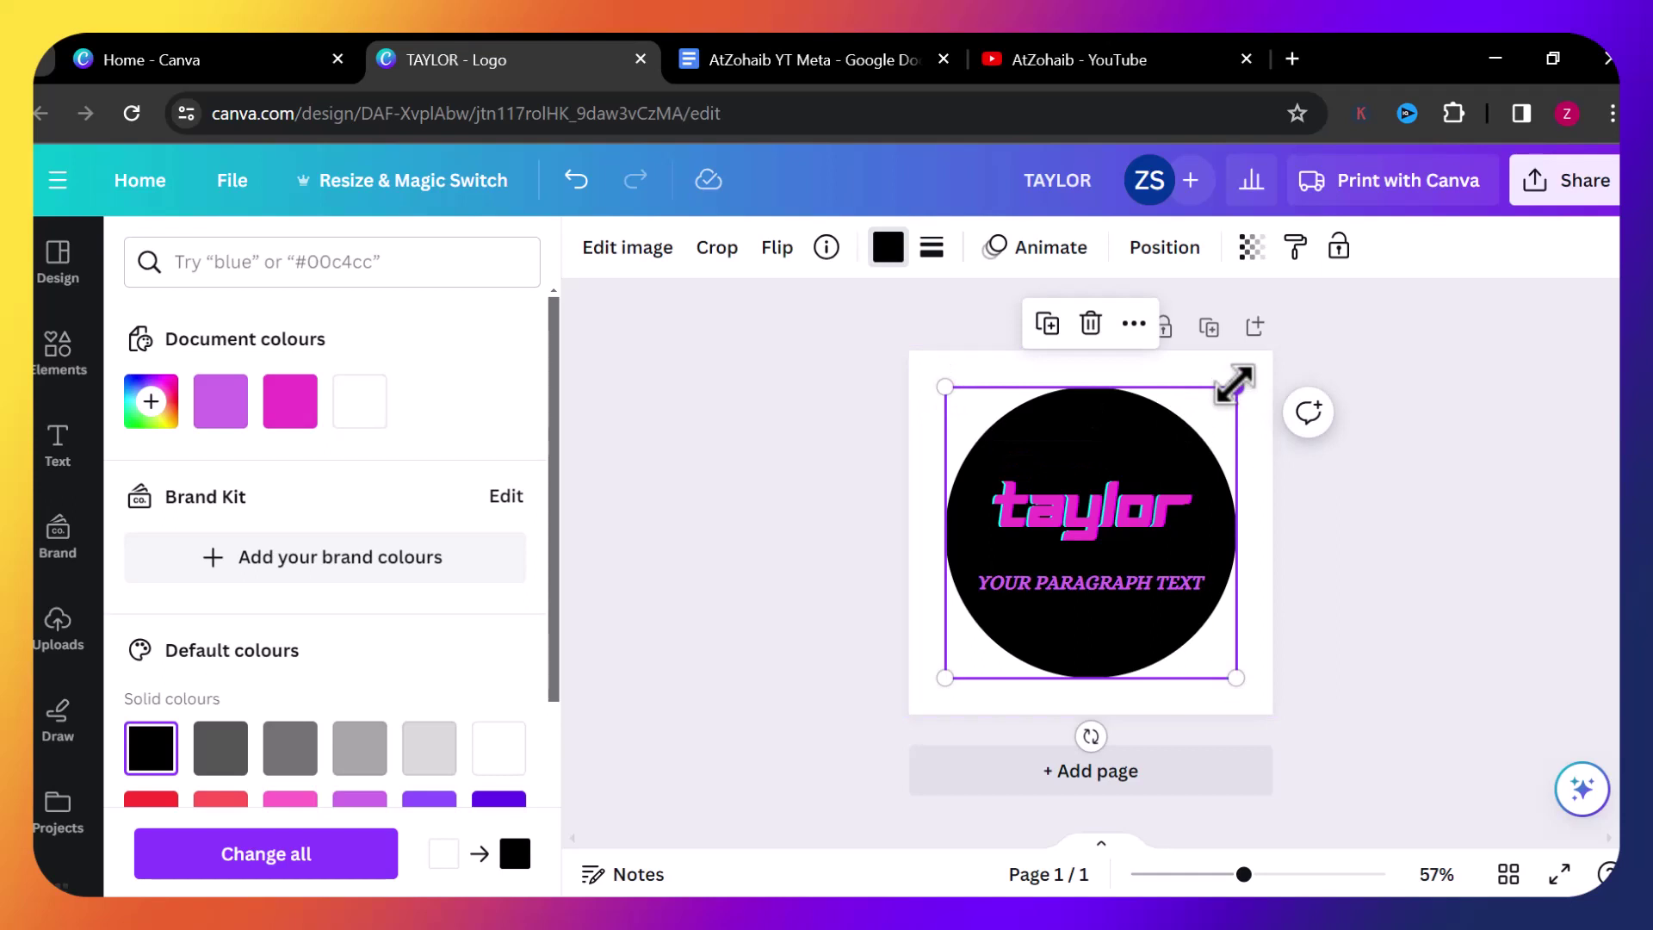
{"action": "left_click_drag", "start_coordinate": [1235, 385], "coordinate": [1249, 375]}
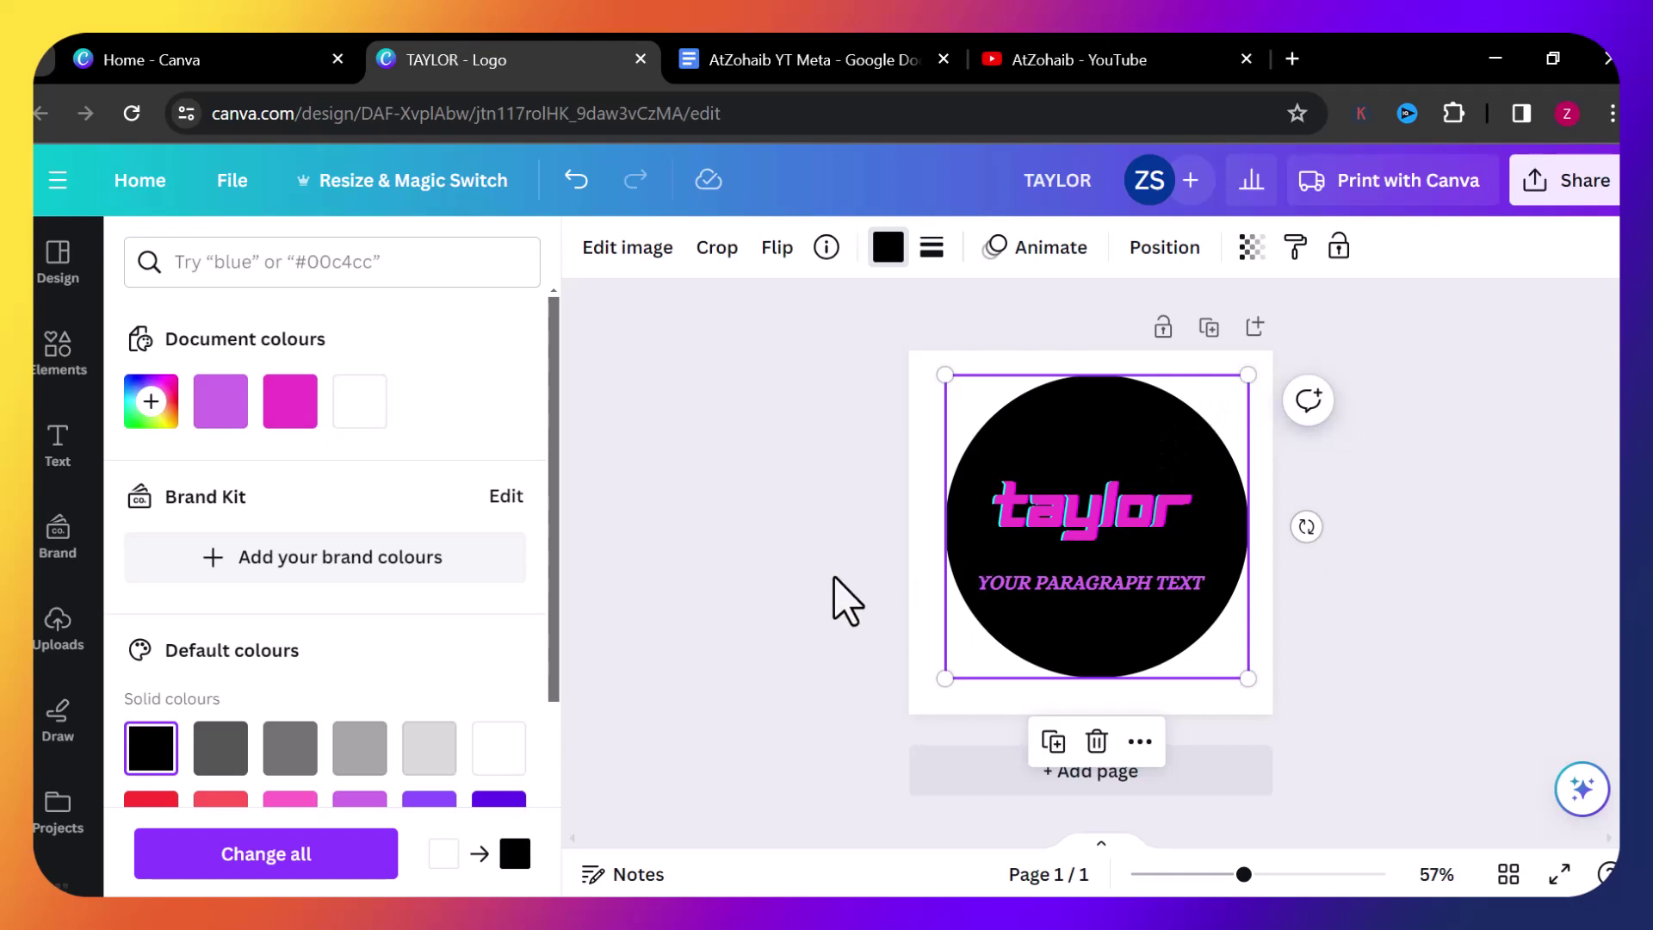
{"action": "key", "text": "Escape"}
{"action": "left_click", "coordinate": [933, 601]}
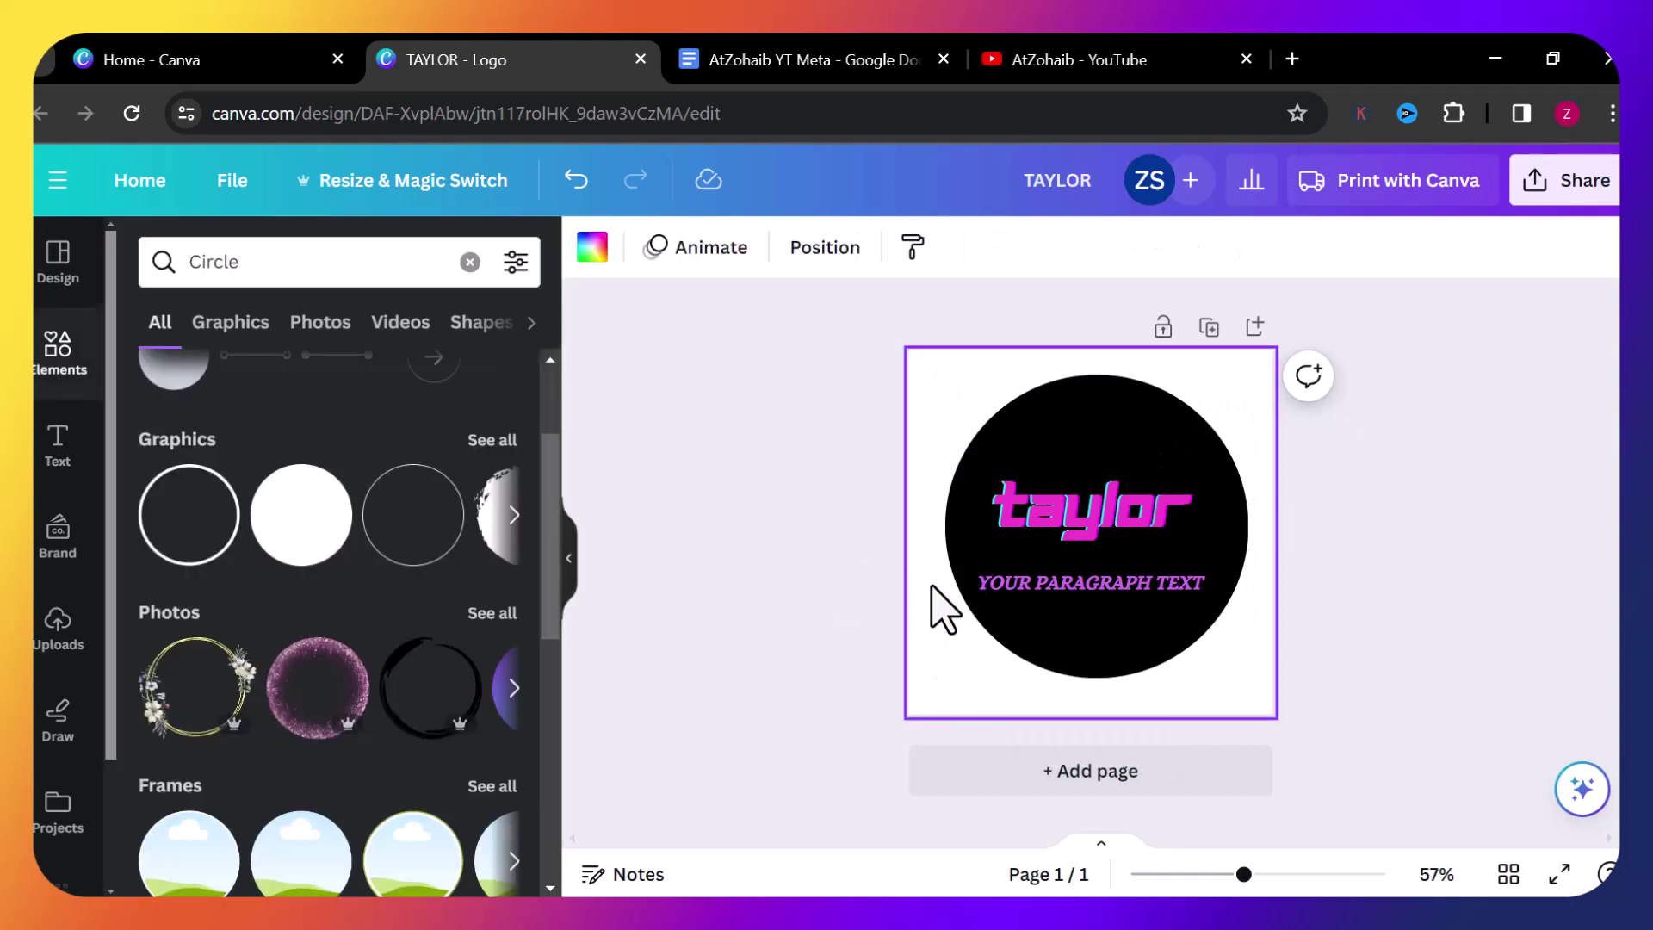
Centre the "taylor" wordmark and the paragraph text horizontally on the black circle.
{"action": "left_click", "coordinate": [1058, 523]}
{"action": "left_click_drag", "start_coordinate": [1058, 523], "coordinate": [1065, 519]}
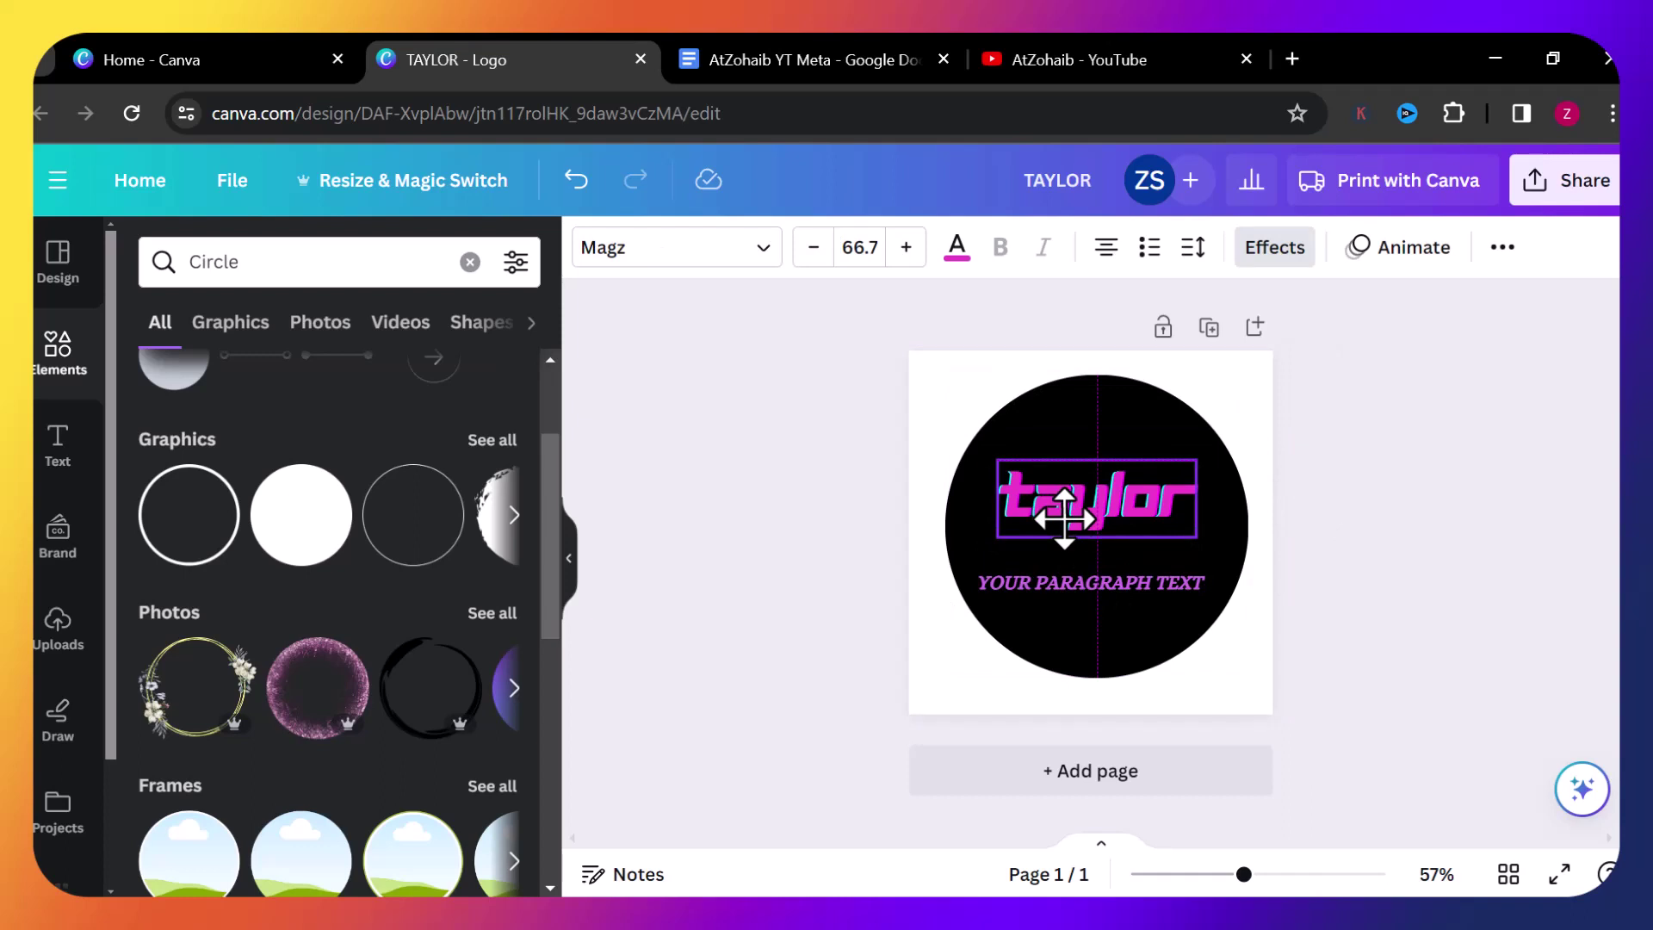
{"action": "left_click_drag", "start_coordinate": [1064, 519], "coordinate": [1064, 519]}
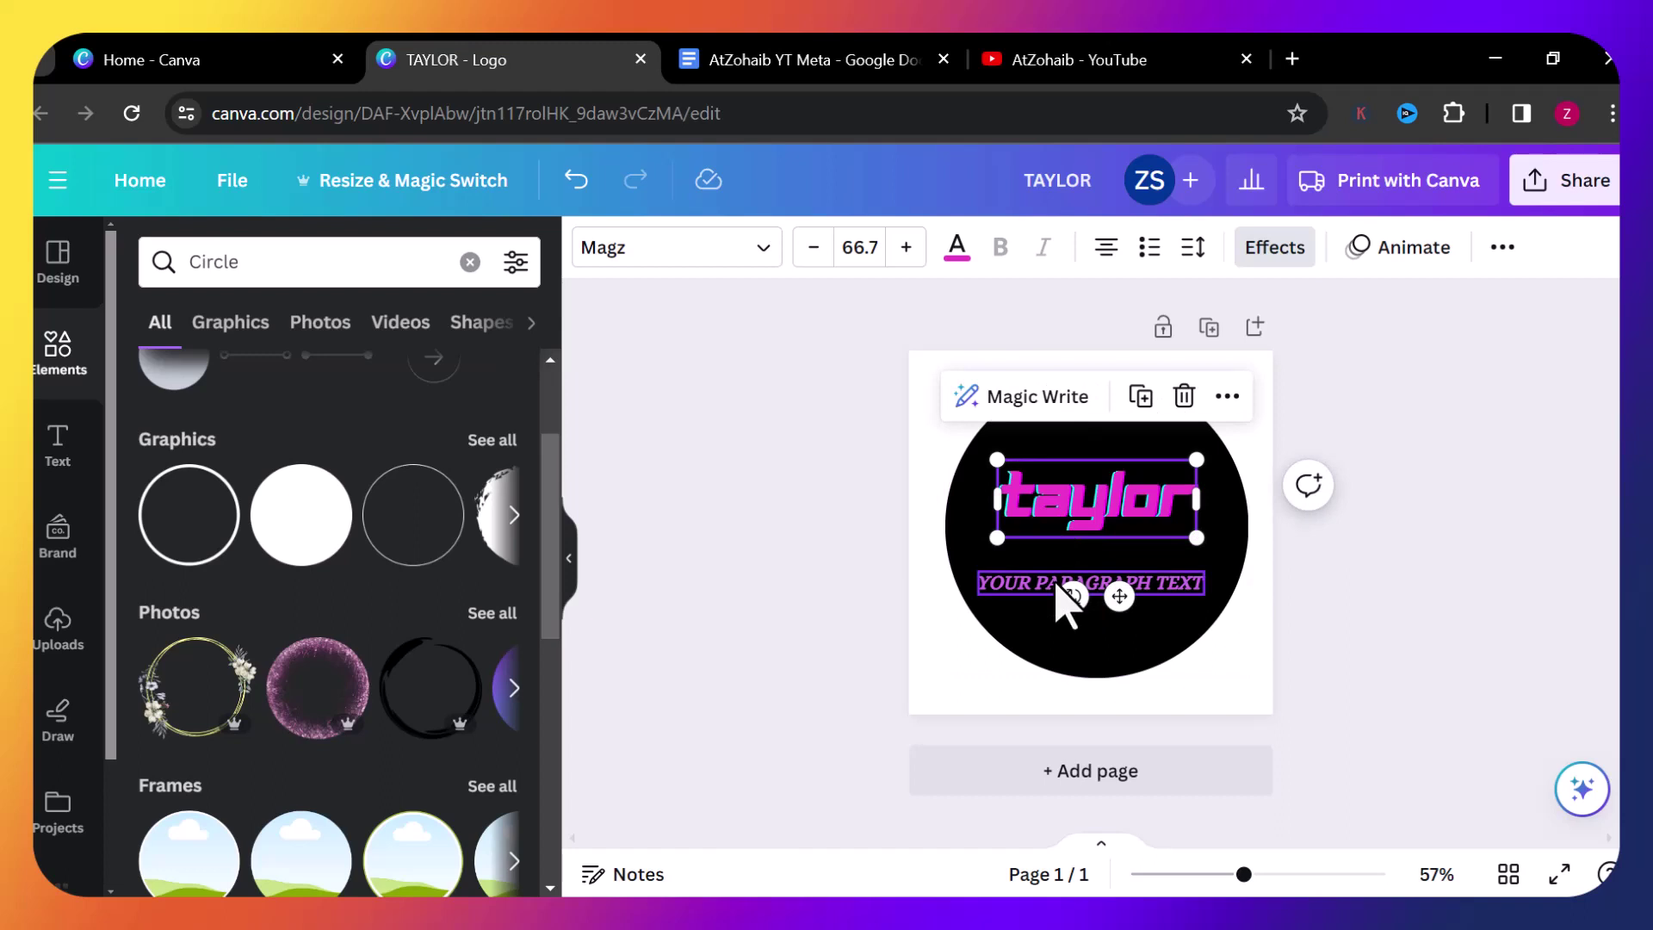
{"action": "left_click_drag", "start_coordinate": [1057, 584], "coordinate": [1065, 578]}
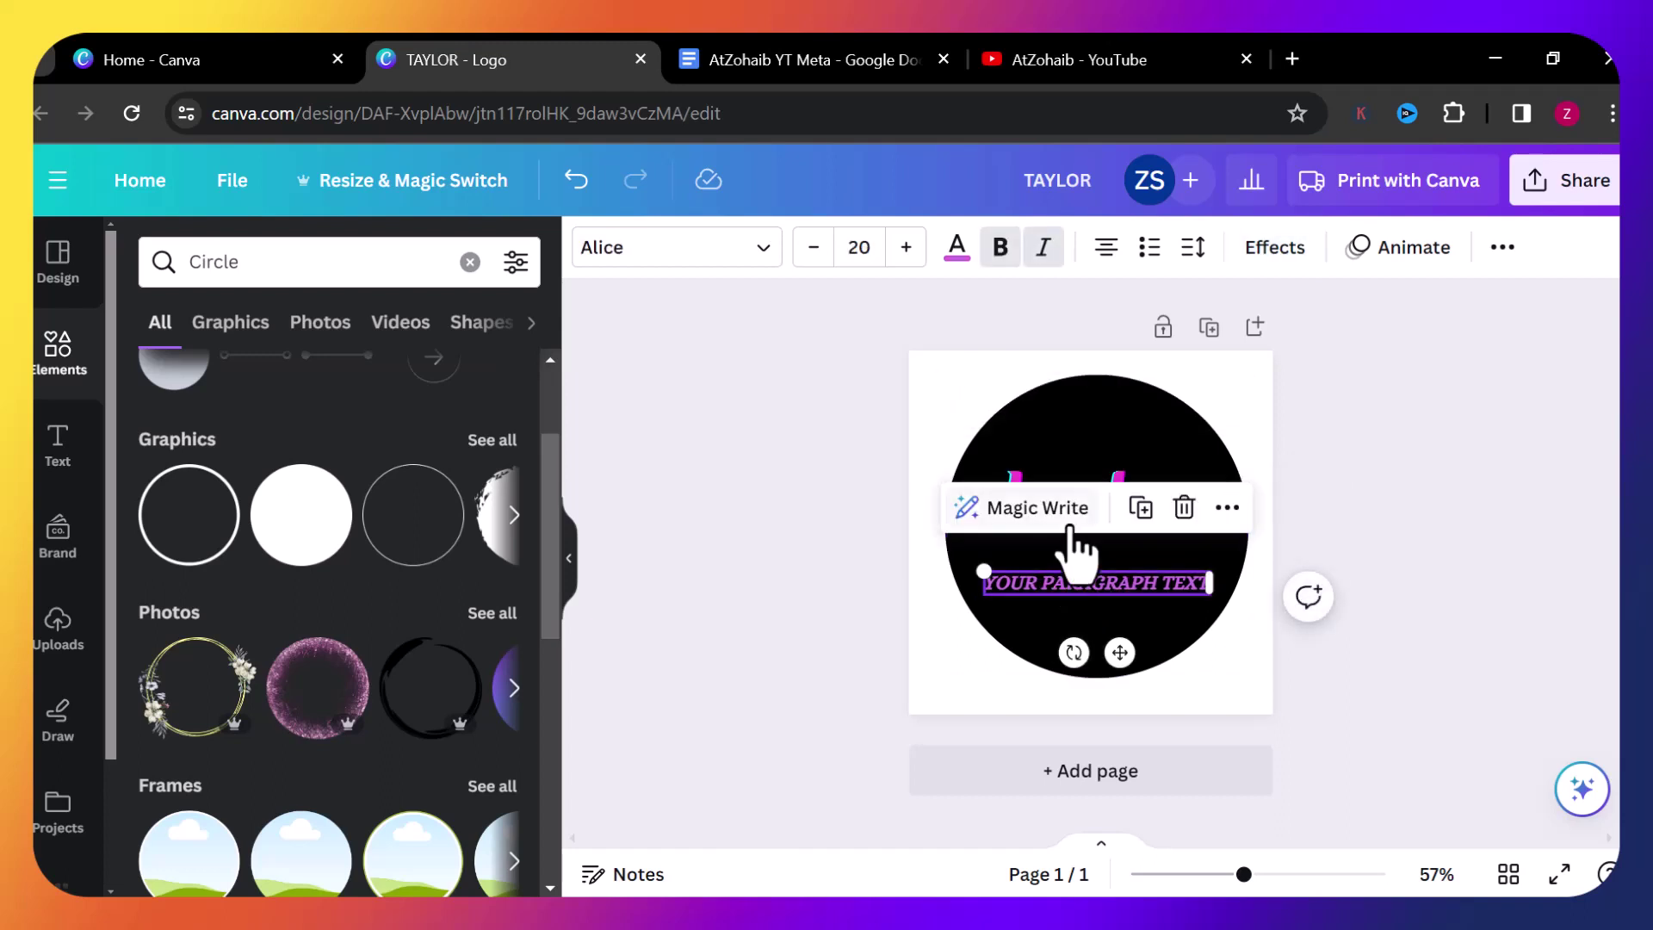
{"action": "left_click", "coordinate": [1086, 469]}
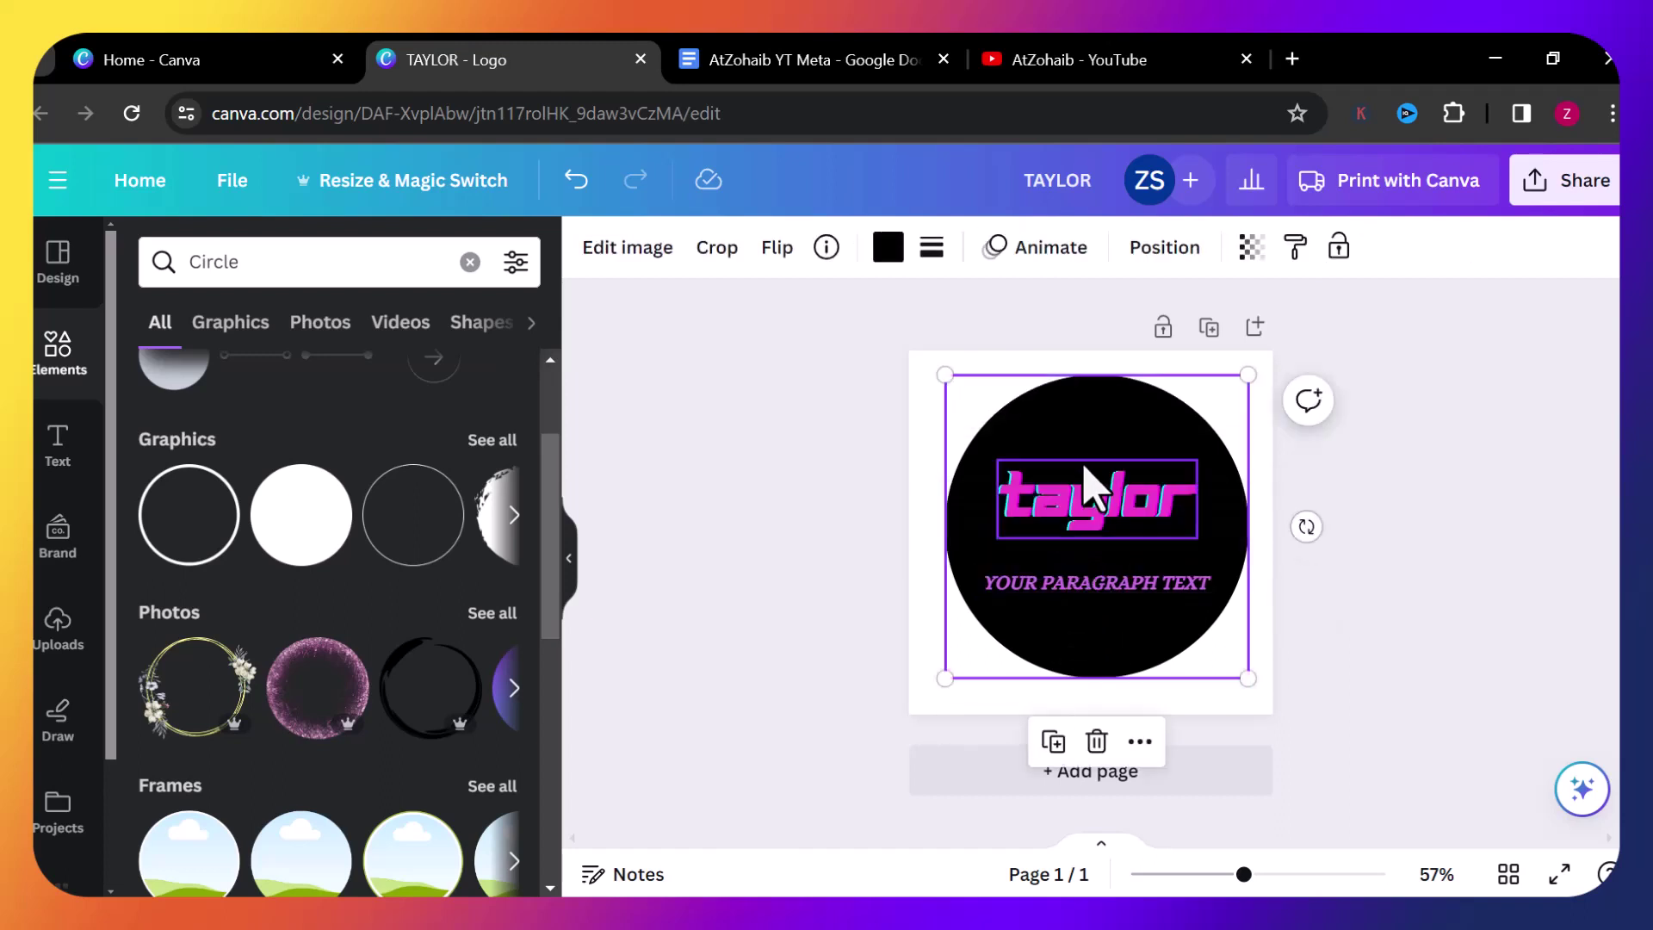
{"action": "left_click", "coordinate": [1089, 480]}
{"action": "left_click_drag", "start_coordinate": [1089, 479], "coordinate": [1078, 499]}
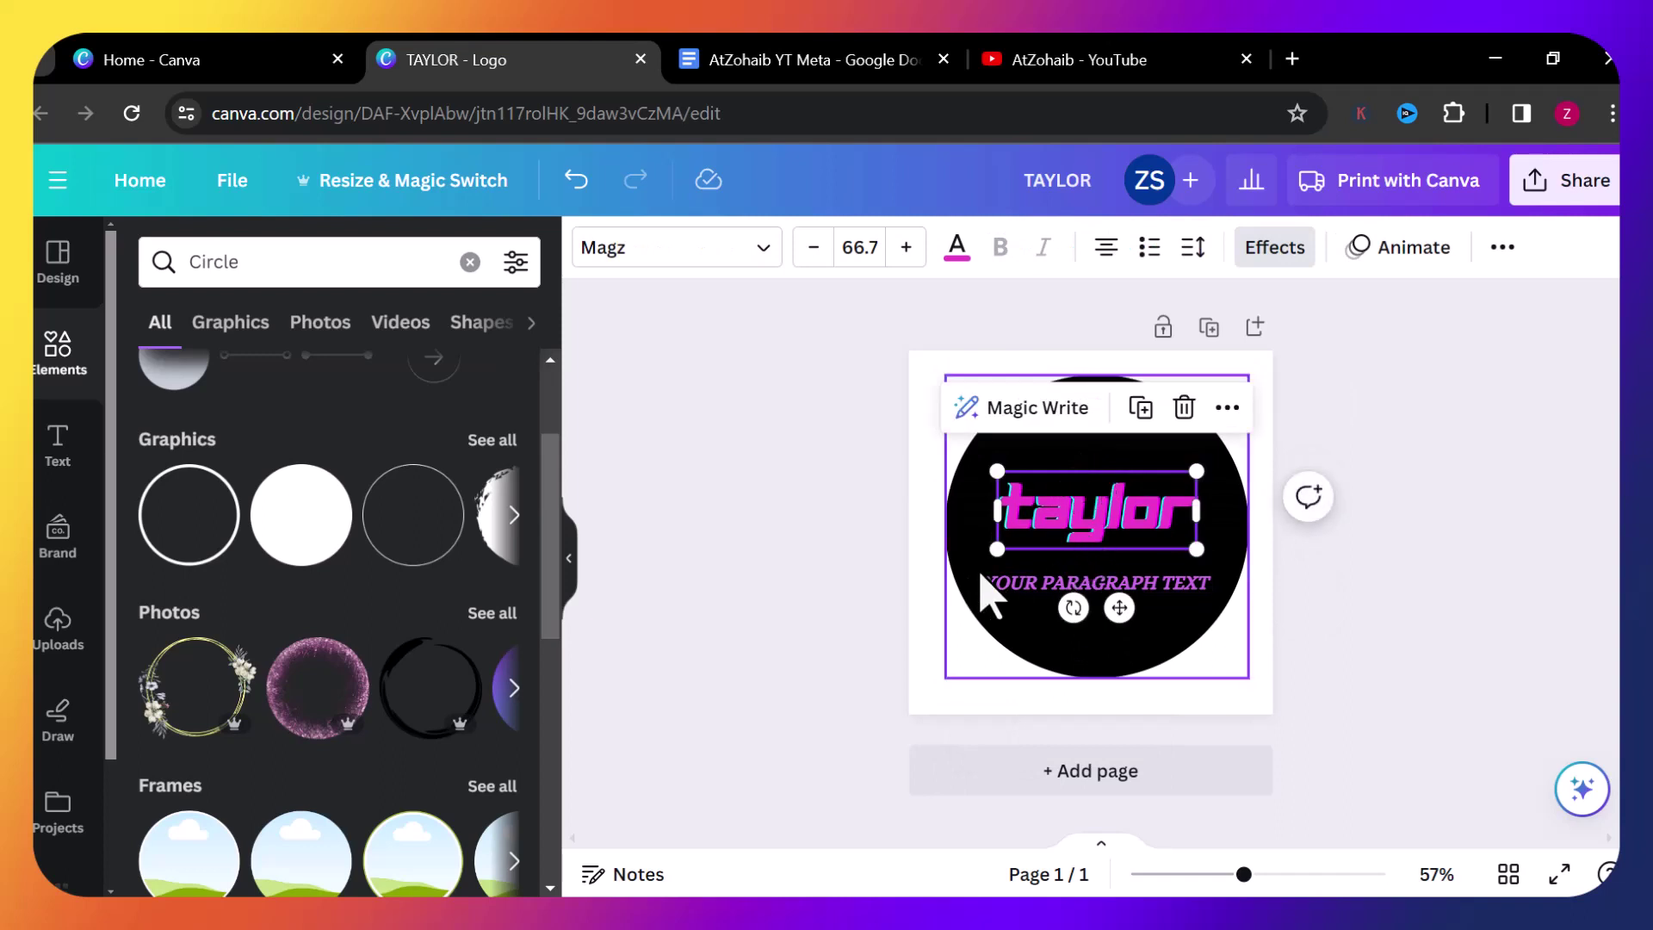
Apply the Curve shape effect to the paragraph text with a curve value of -36.
{"action": "left_click", "coordinate": [1018, 578]}
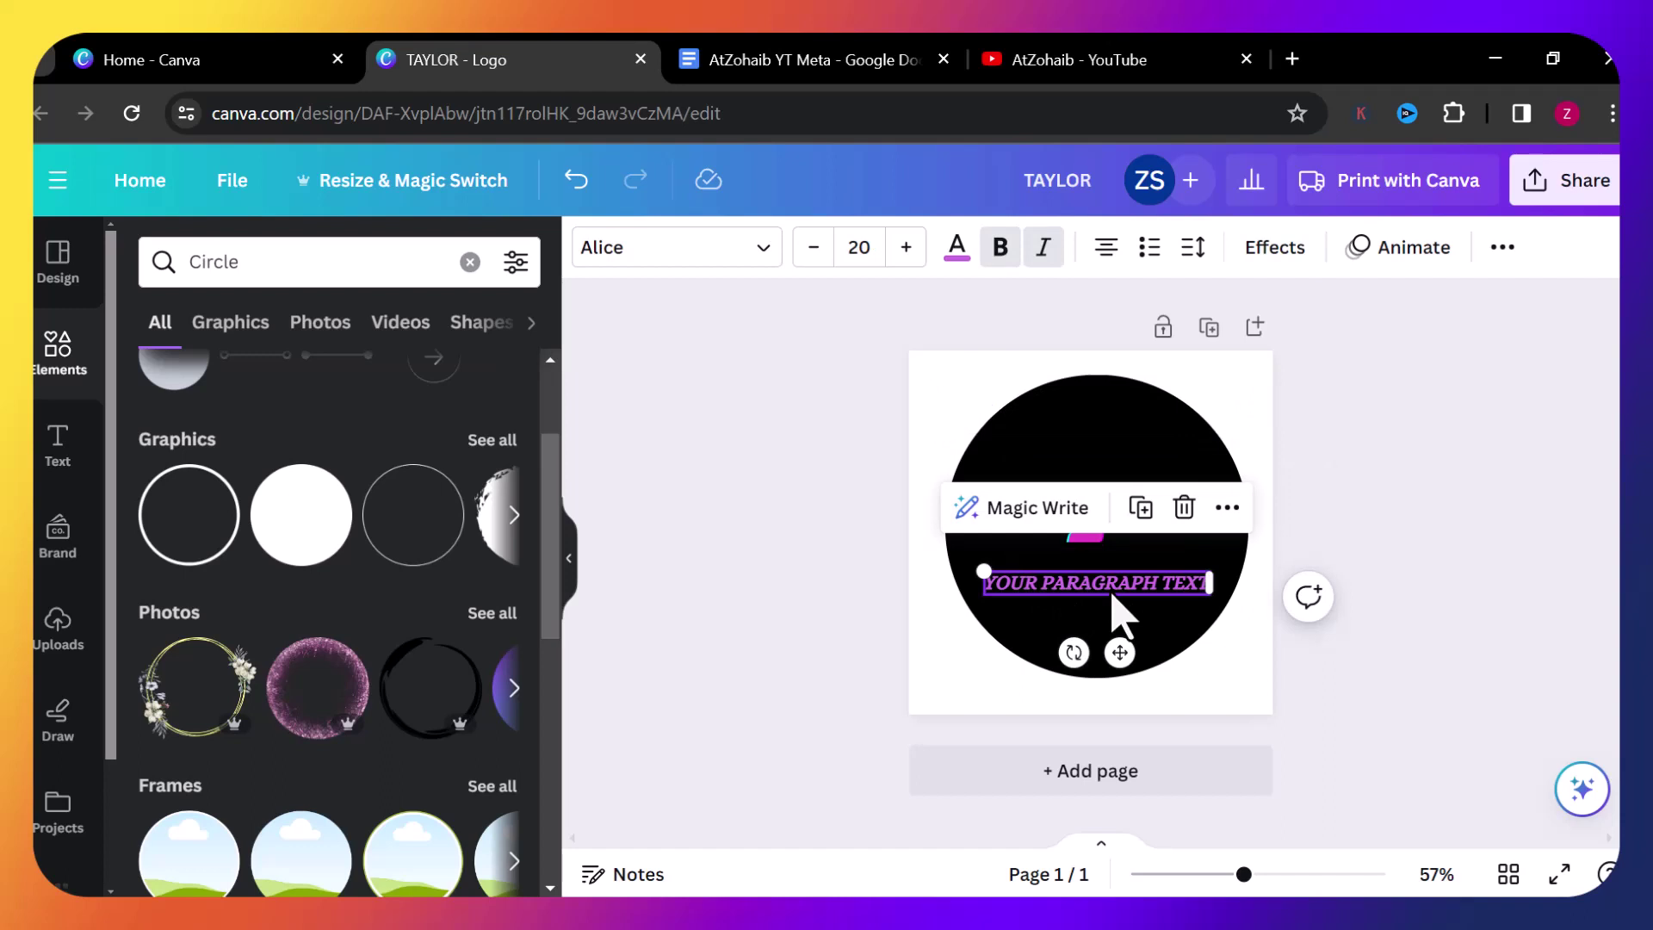
{"action": "double_click", "coordinate": [1065, 588]}
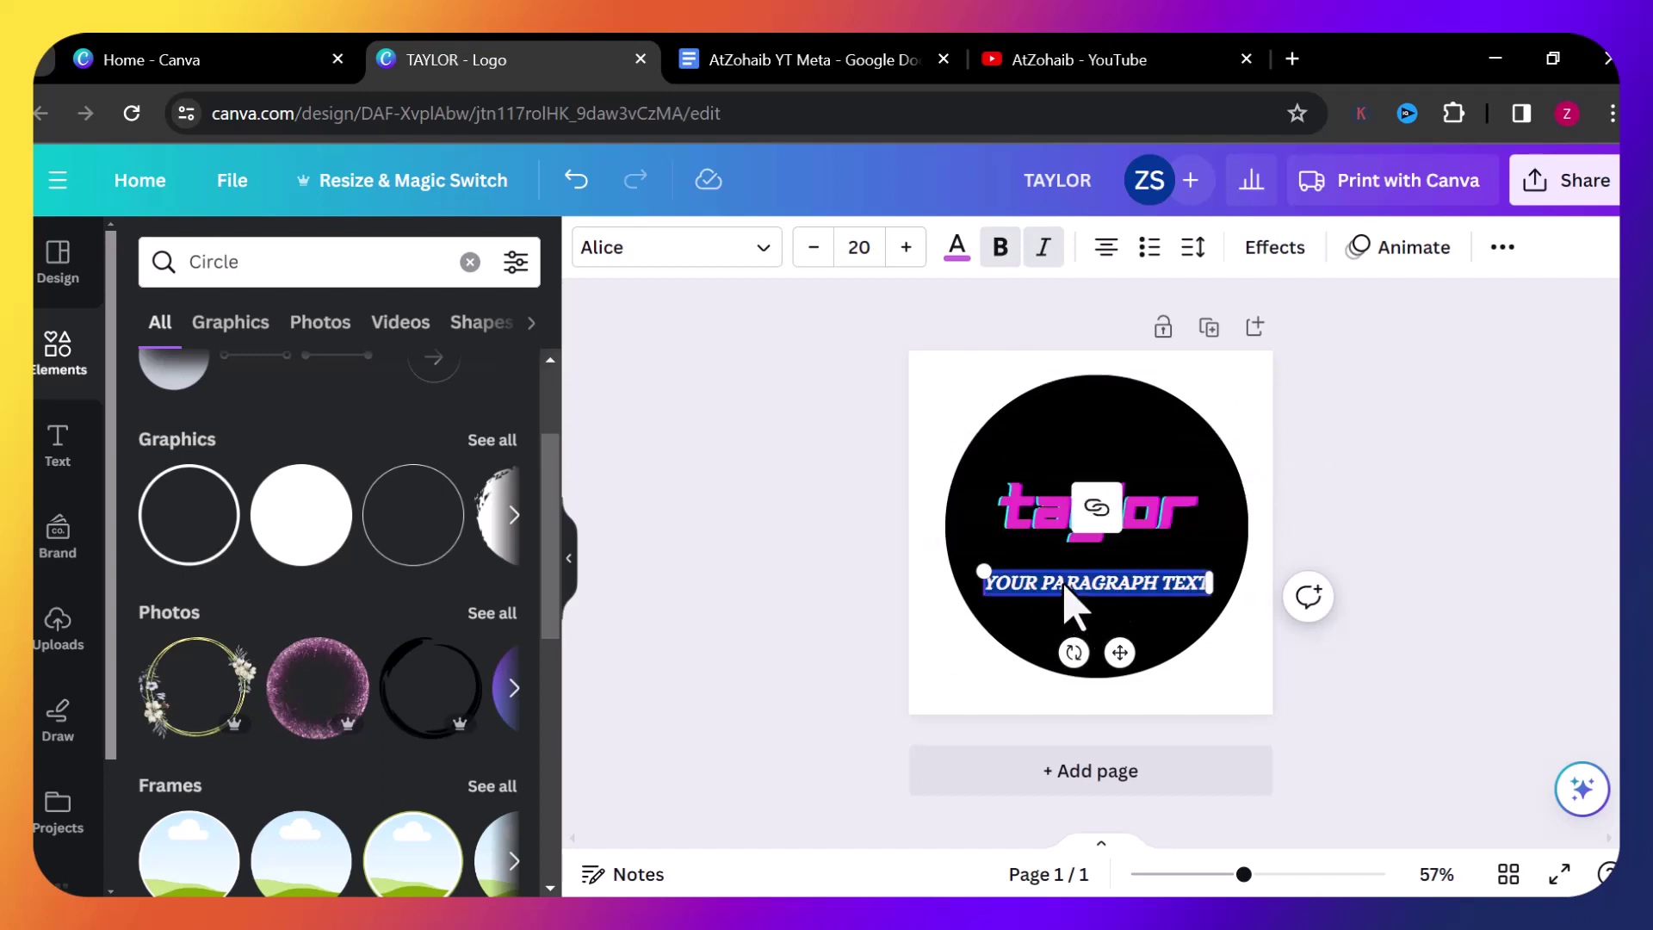
{"action": "left_click", "coordinate": [1277, 290]}
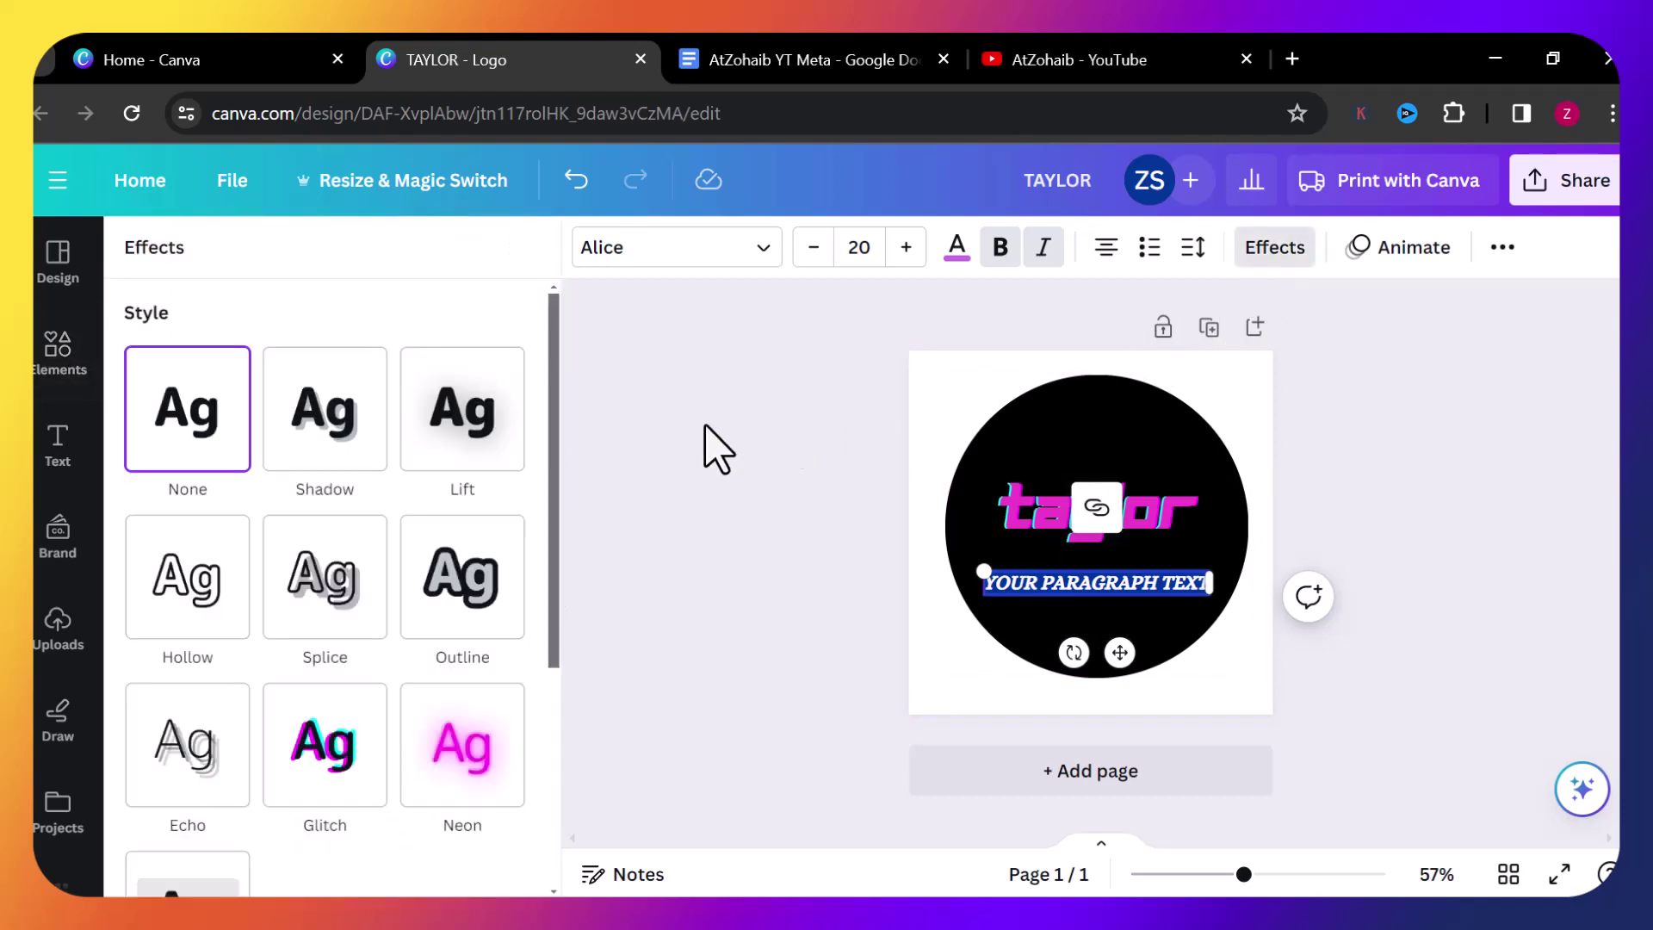
{"action": "left_click_drag", "start_coordinate": [556, 425], "coordinate": [555, 657]}
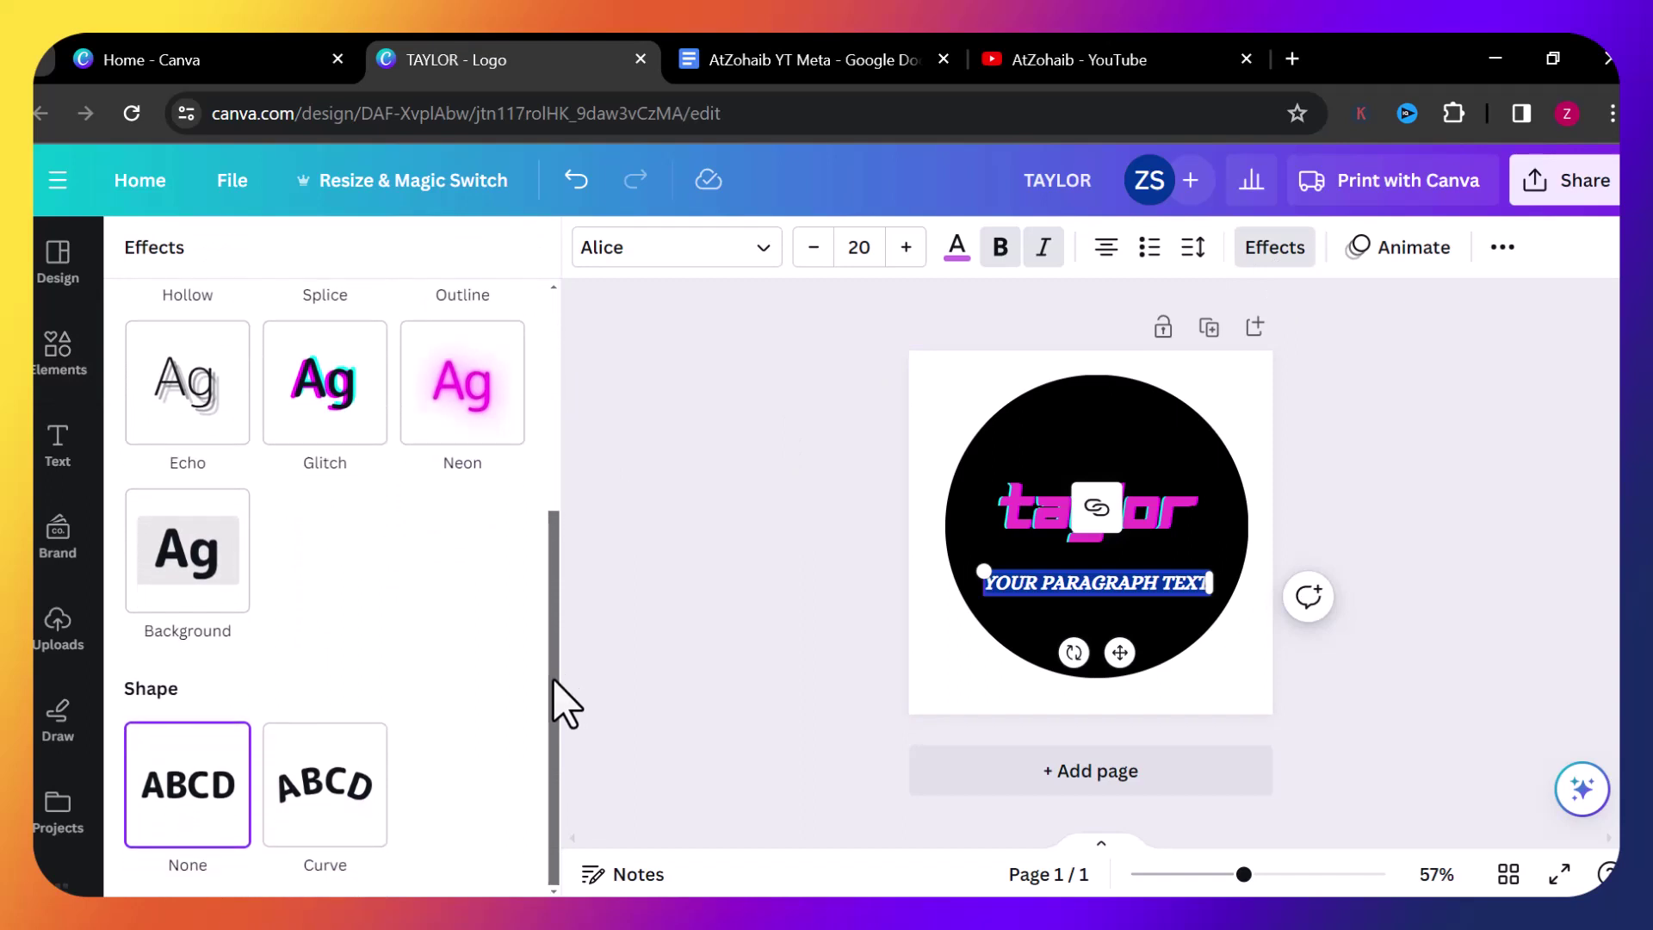
{"action": "left_click", "coordinate": [344, 809]}
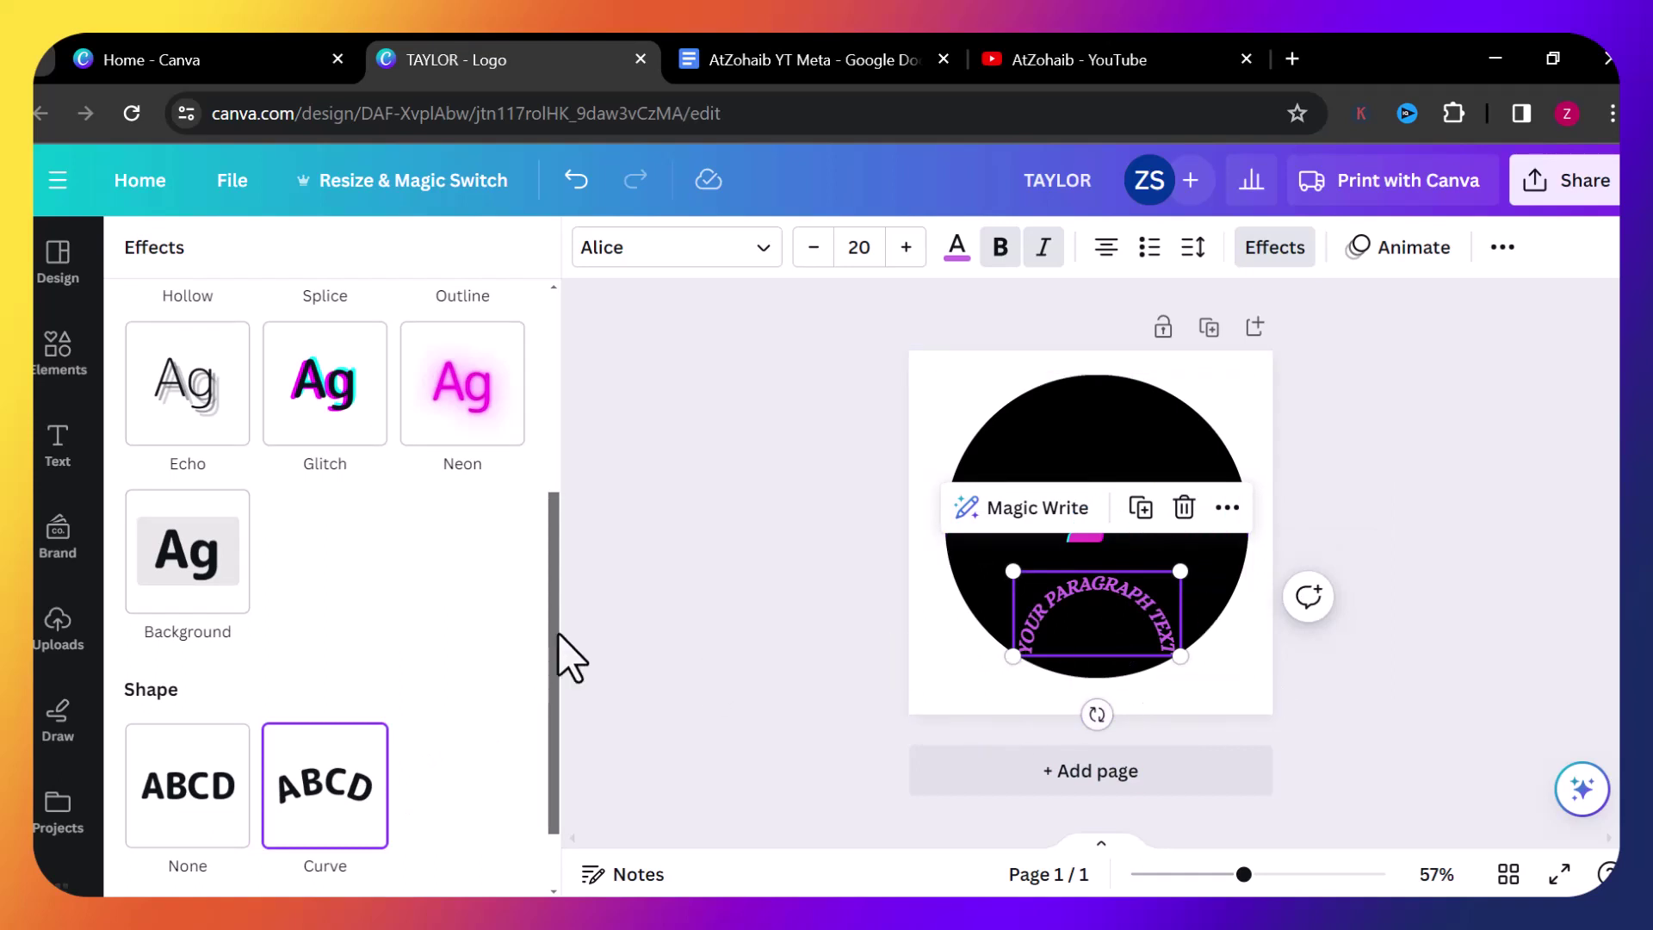
{"action": "scroll", "coordinate": [564, 642], "scroll_direction": "down", "scroll_amount": 2}
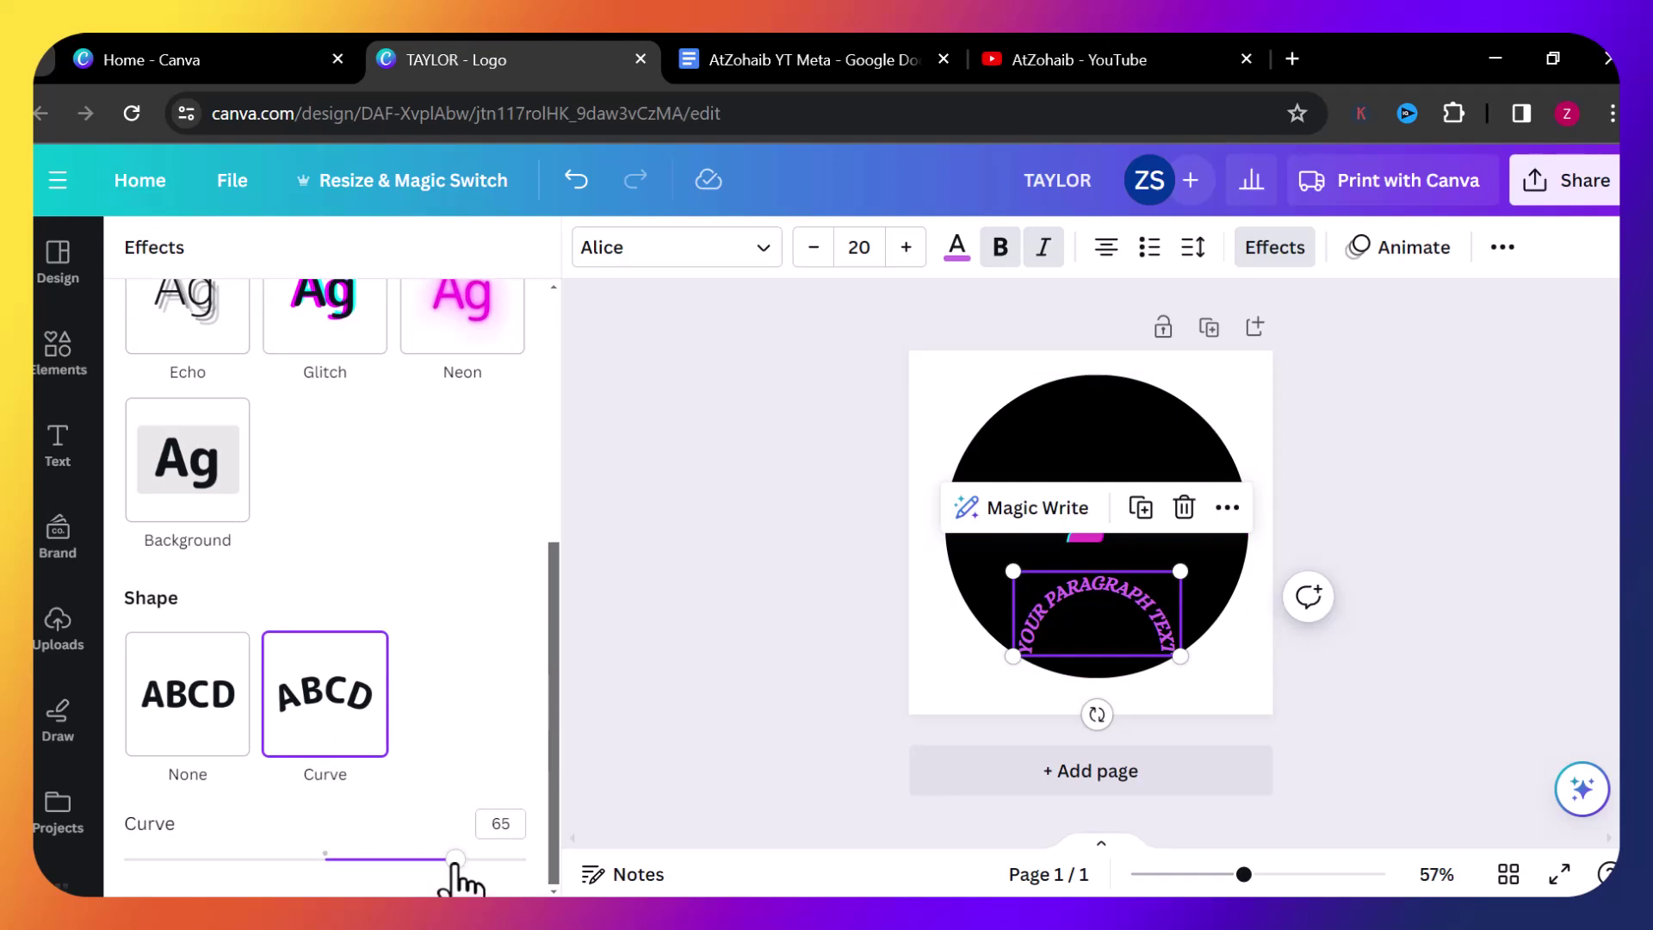
{"action": "left_click_drag", "start_coordinate": [454, 860], "coordinate": [253, 859]}
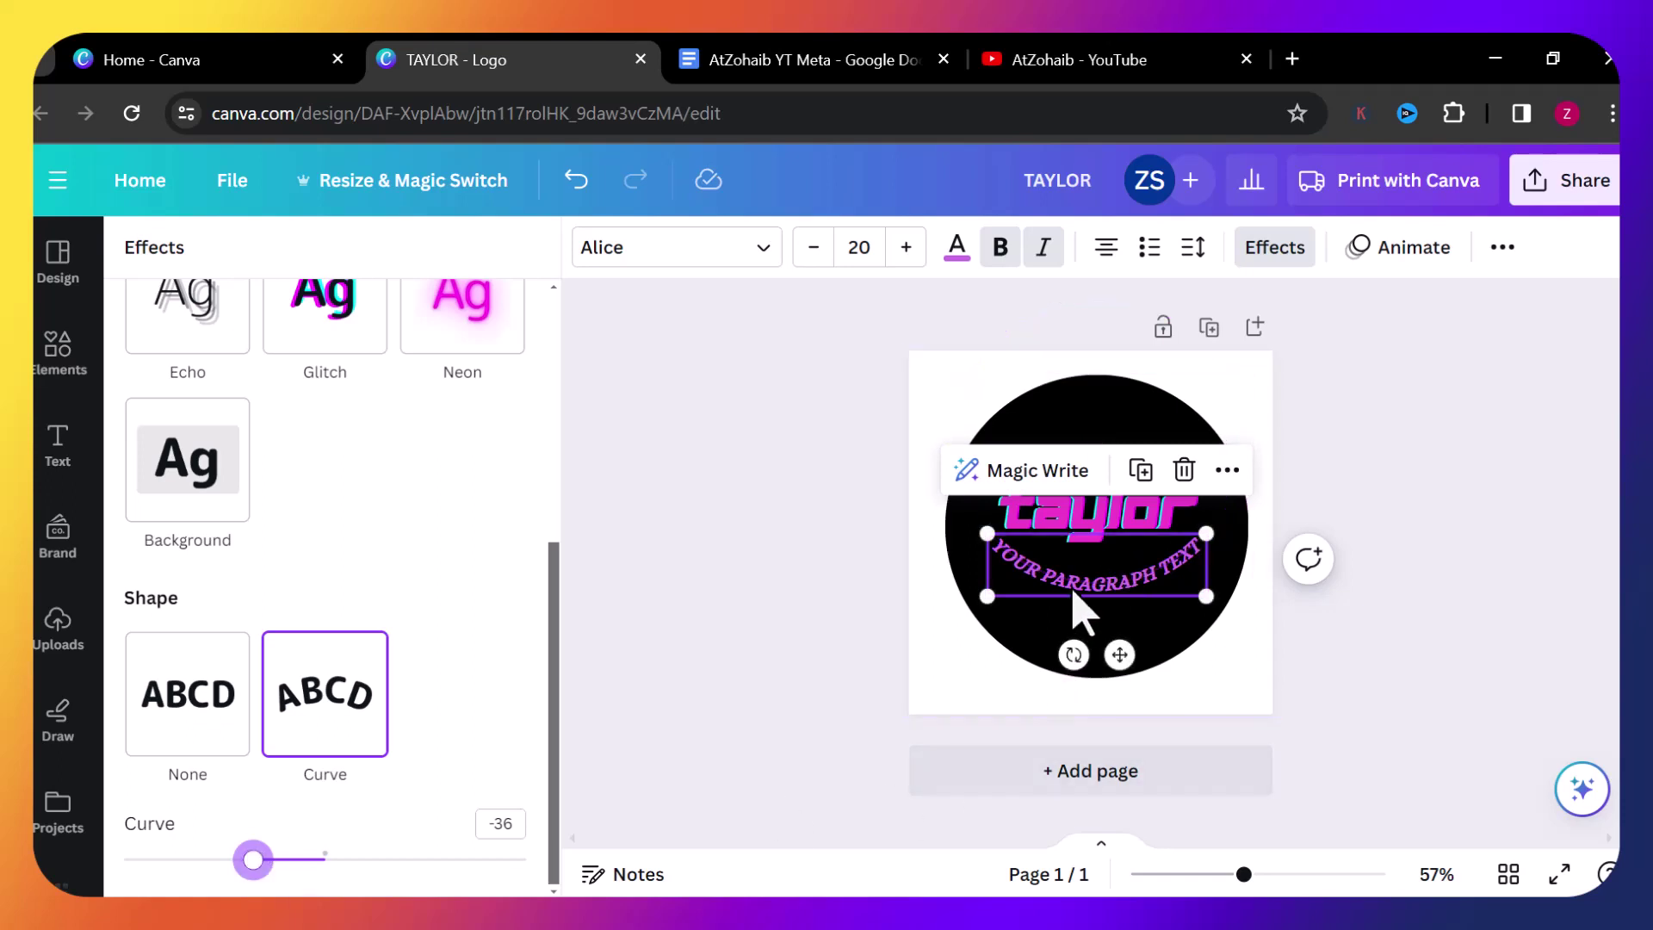
Move the curved paragraph text down towards the circle's lower edge and lower the "taylor" wordmark slightly.
{"action": "mouse_move", "coordinate": [1078, 609]}
{"action": "left_mouse_down"}
{"action": "mouse_move", "coordinate": [1073, 591]}
{"action": "mouse_move", "coordinate": [1072, 657]}
{"action": "mouse_move", "coordinate": [1069, 635]}
{"action": "left_mouse_up"}
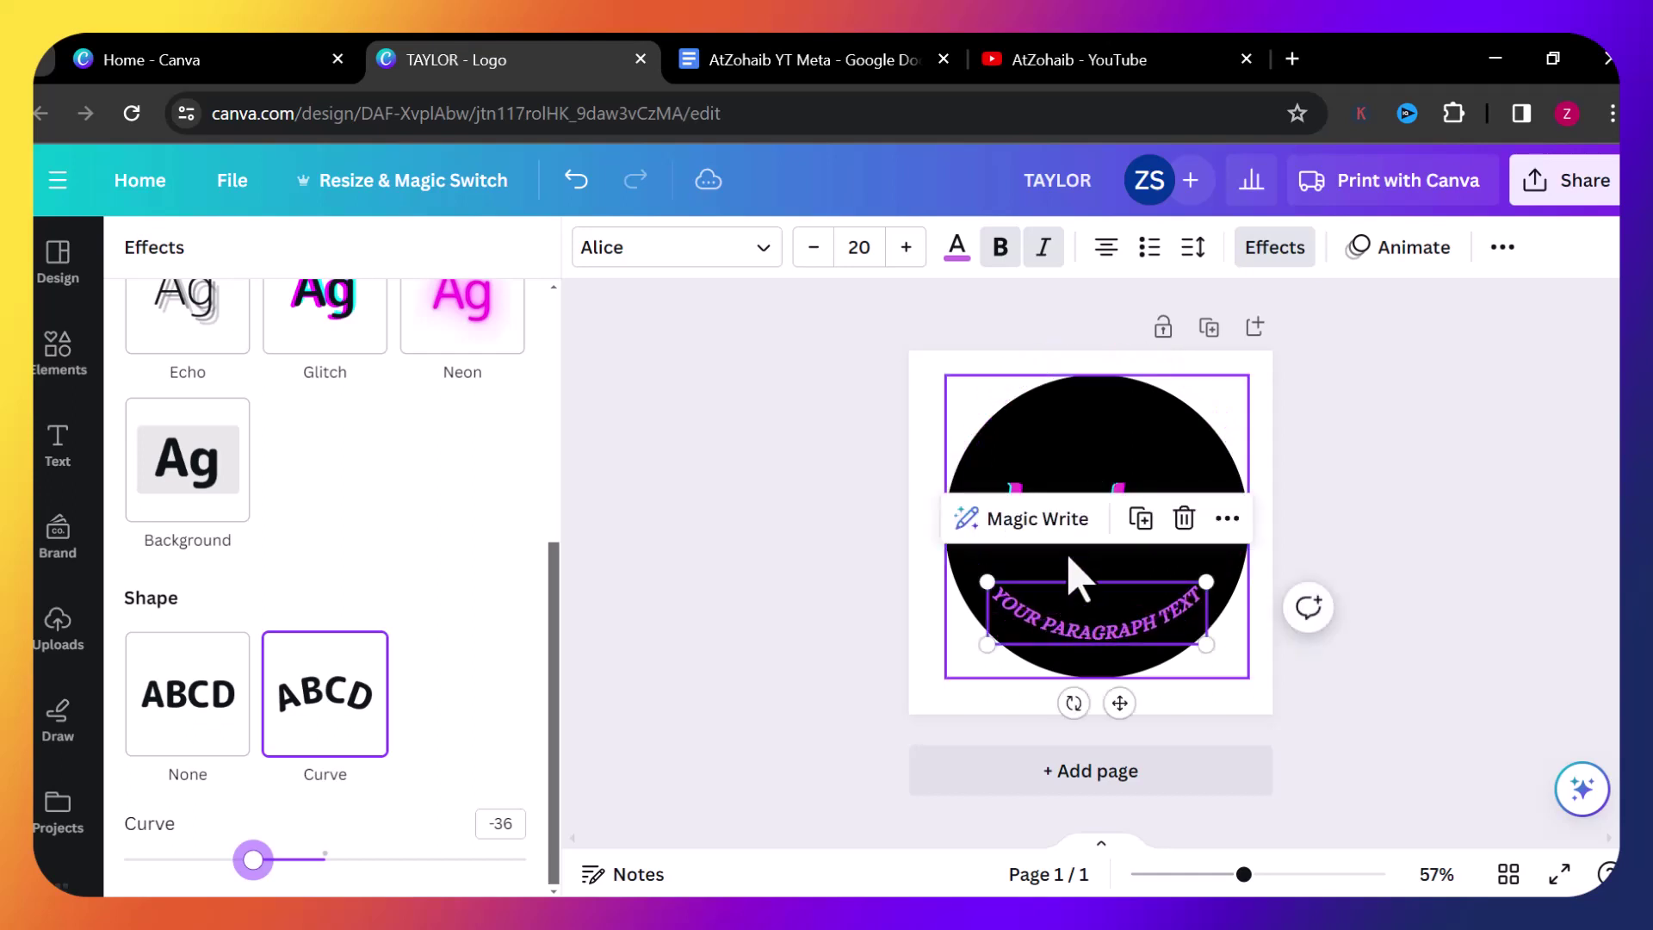
{"action": "left_click", "coordinate": [1095, 493]}
Set the curved paragraph text's letter spacing to 300.
{"action": "left_click", "coordinate": [1154, 638]}
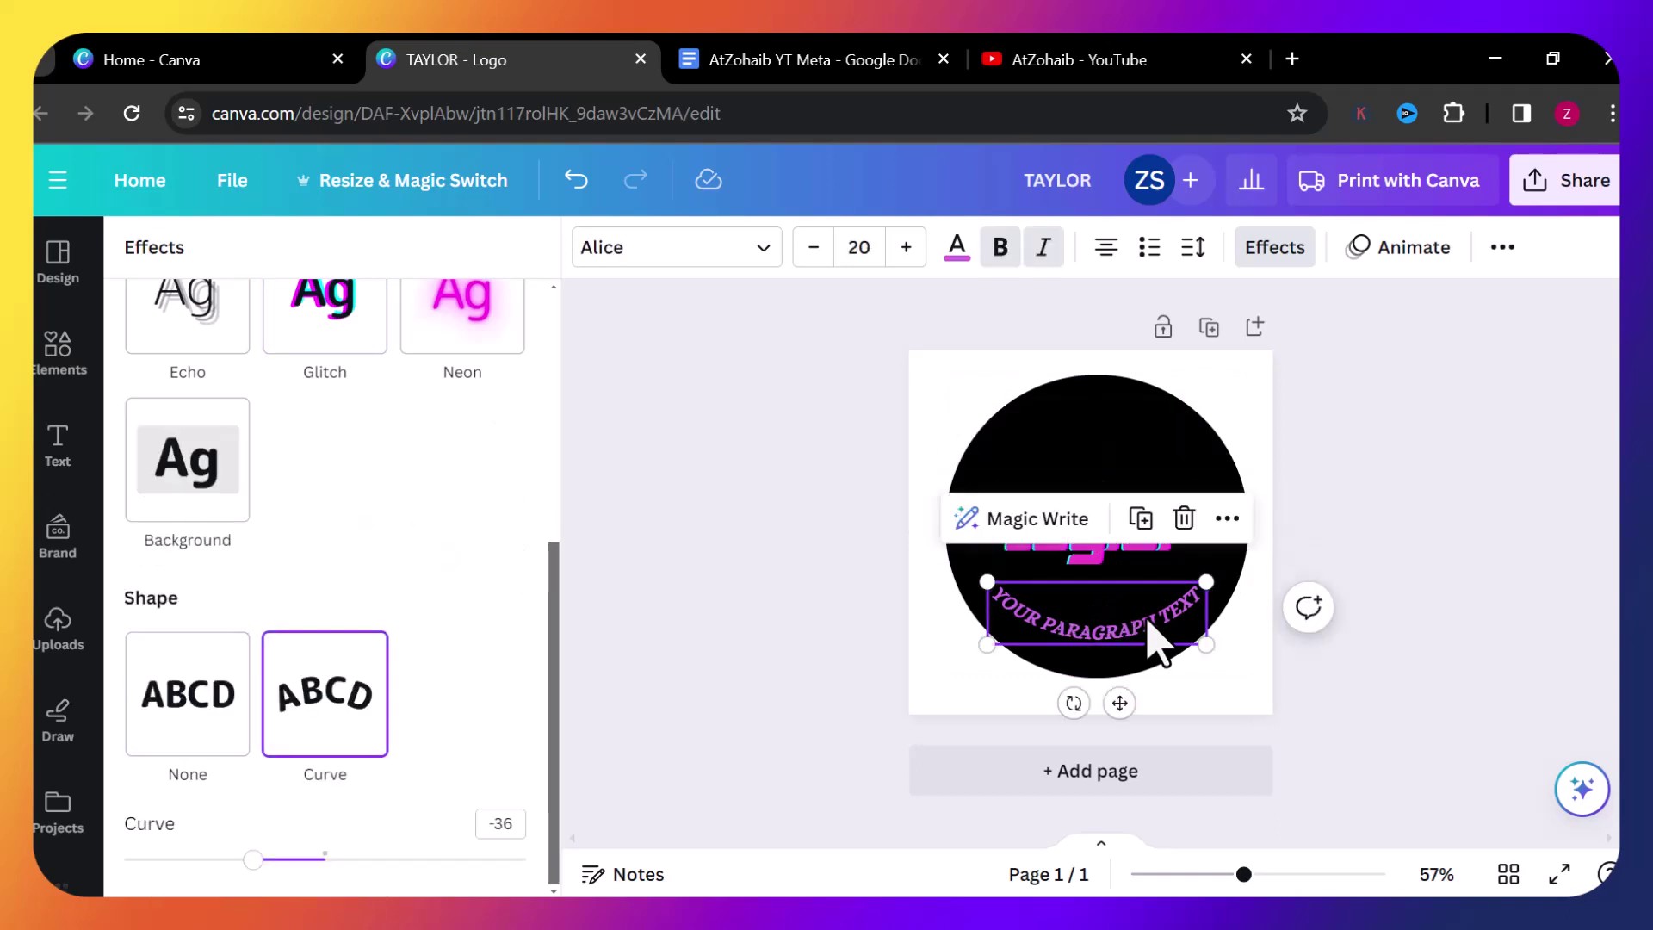
{"action": "left_click", "coordinate": [1147, 620]}
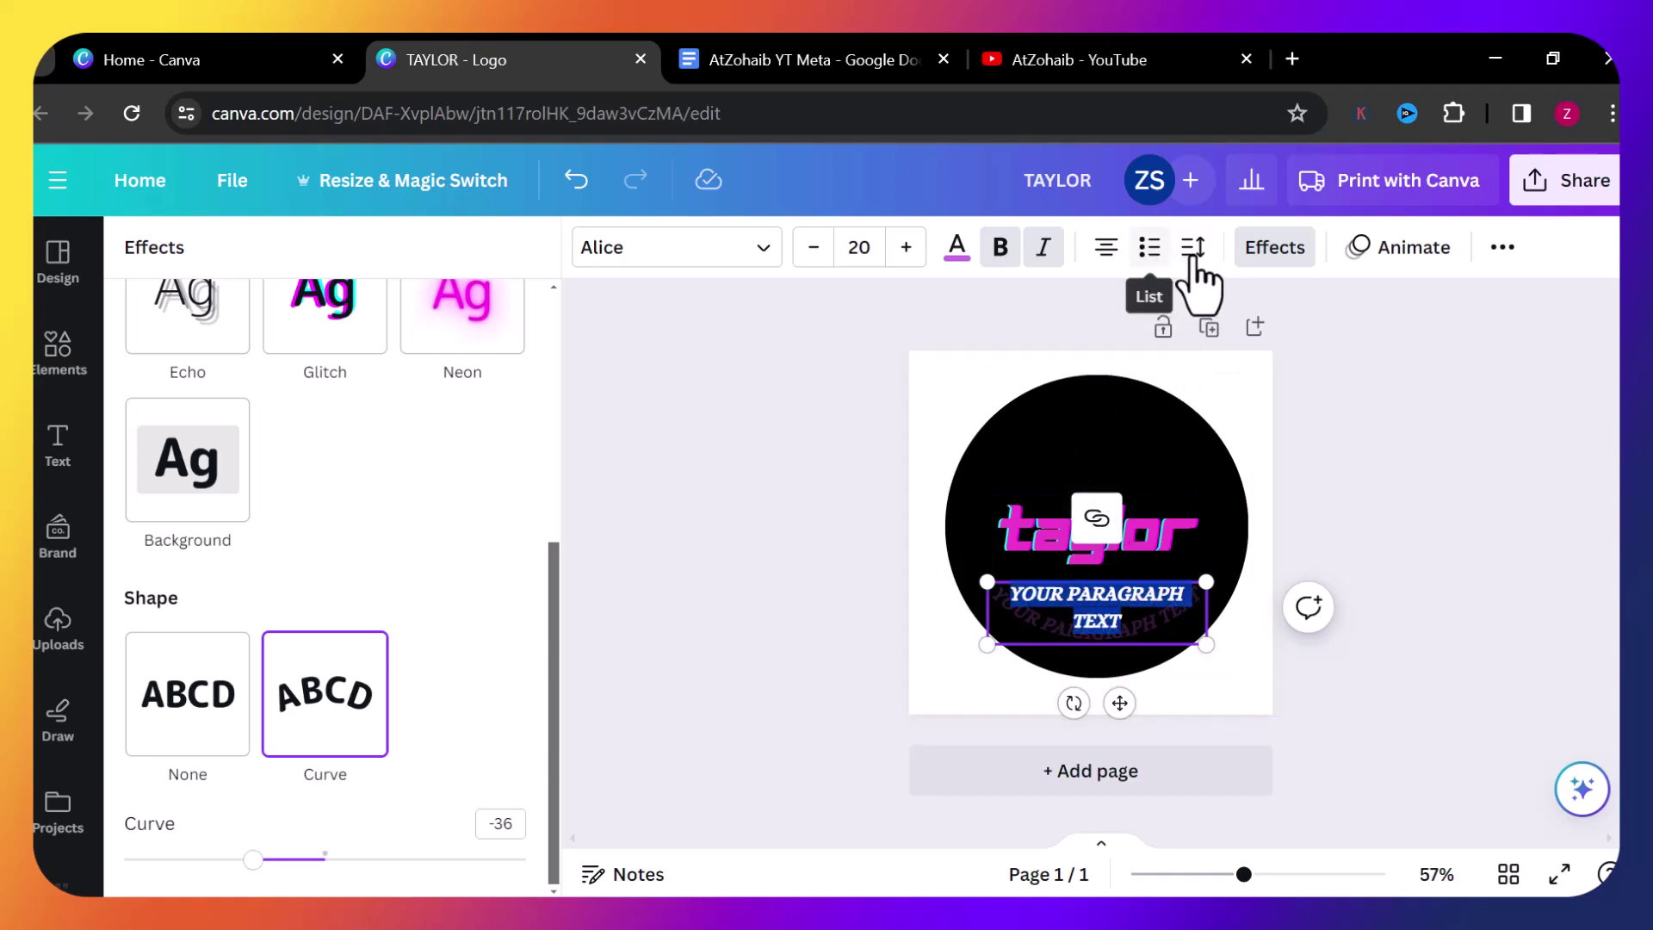
{"action": "left_click", "coordinate": [1194, 251]}
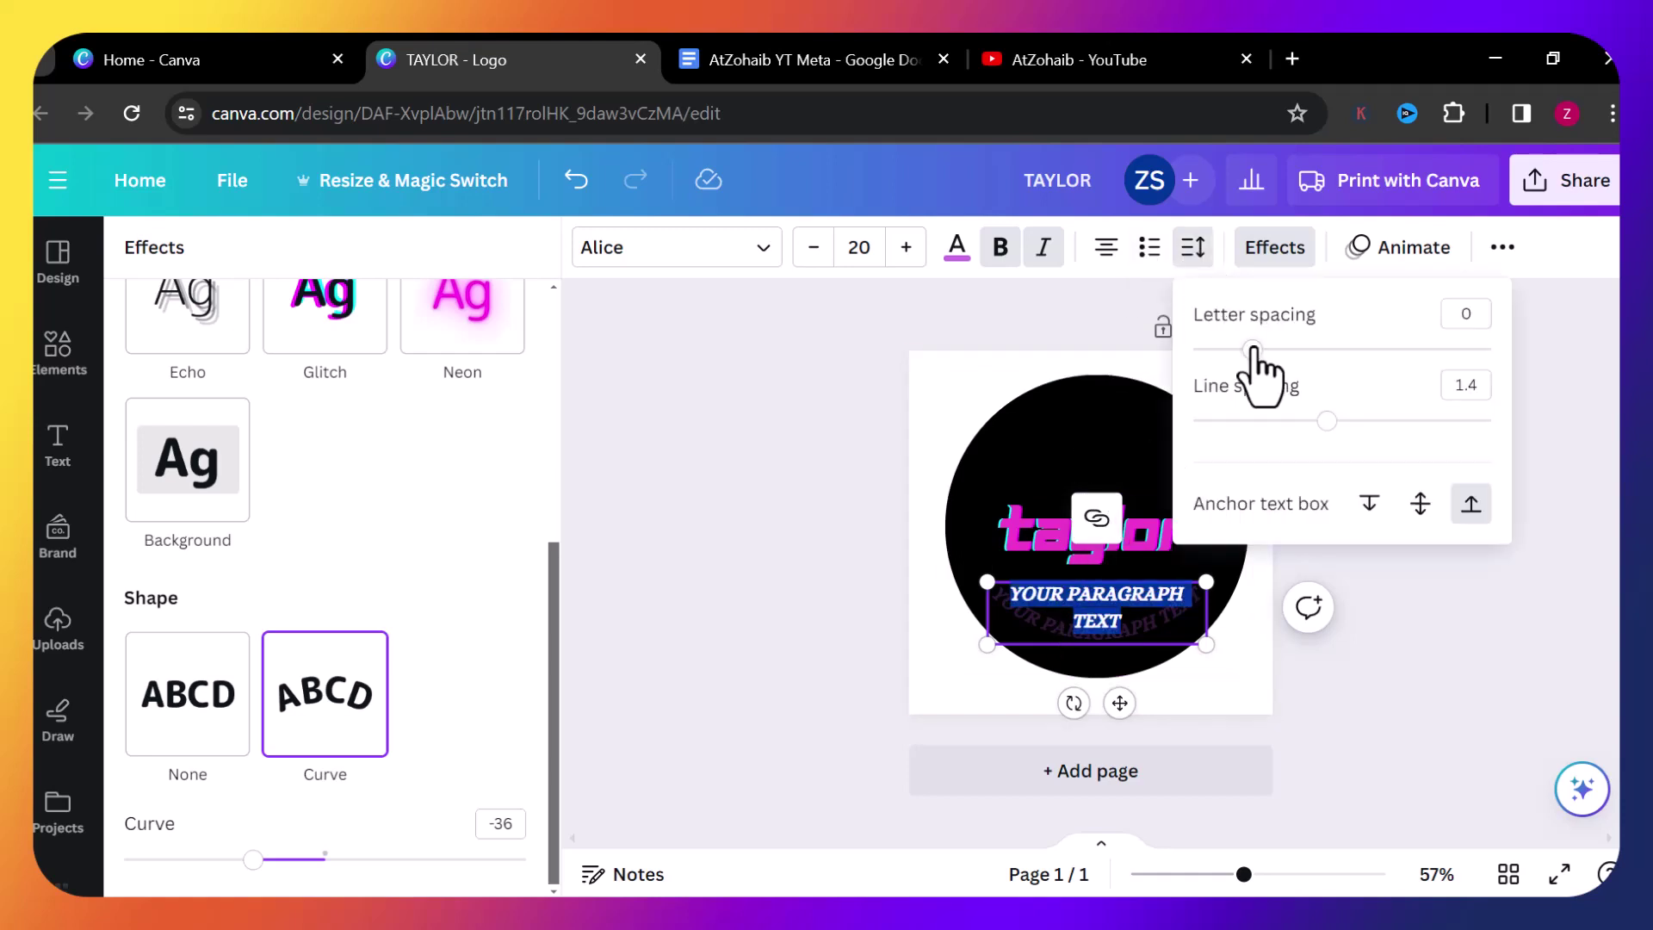
{"action": "left_click_drag", "start_coordinate": [1252, 349], "coordinate": [1342, 349]}
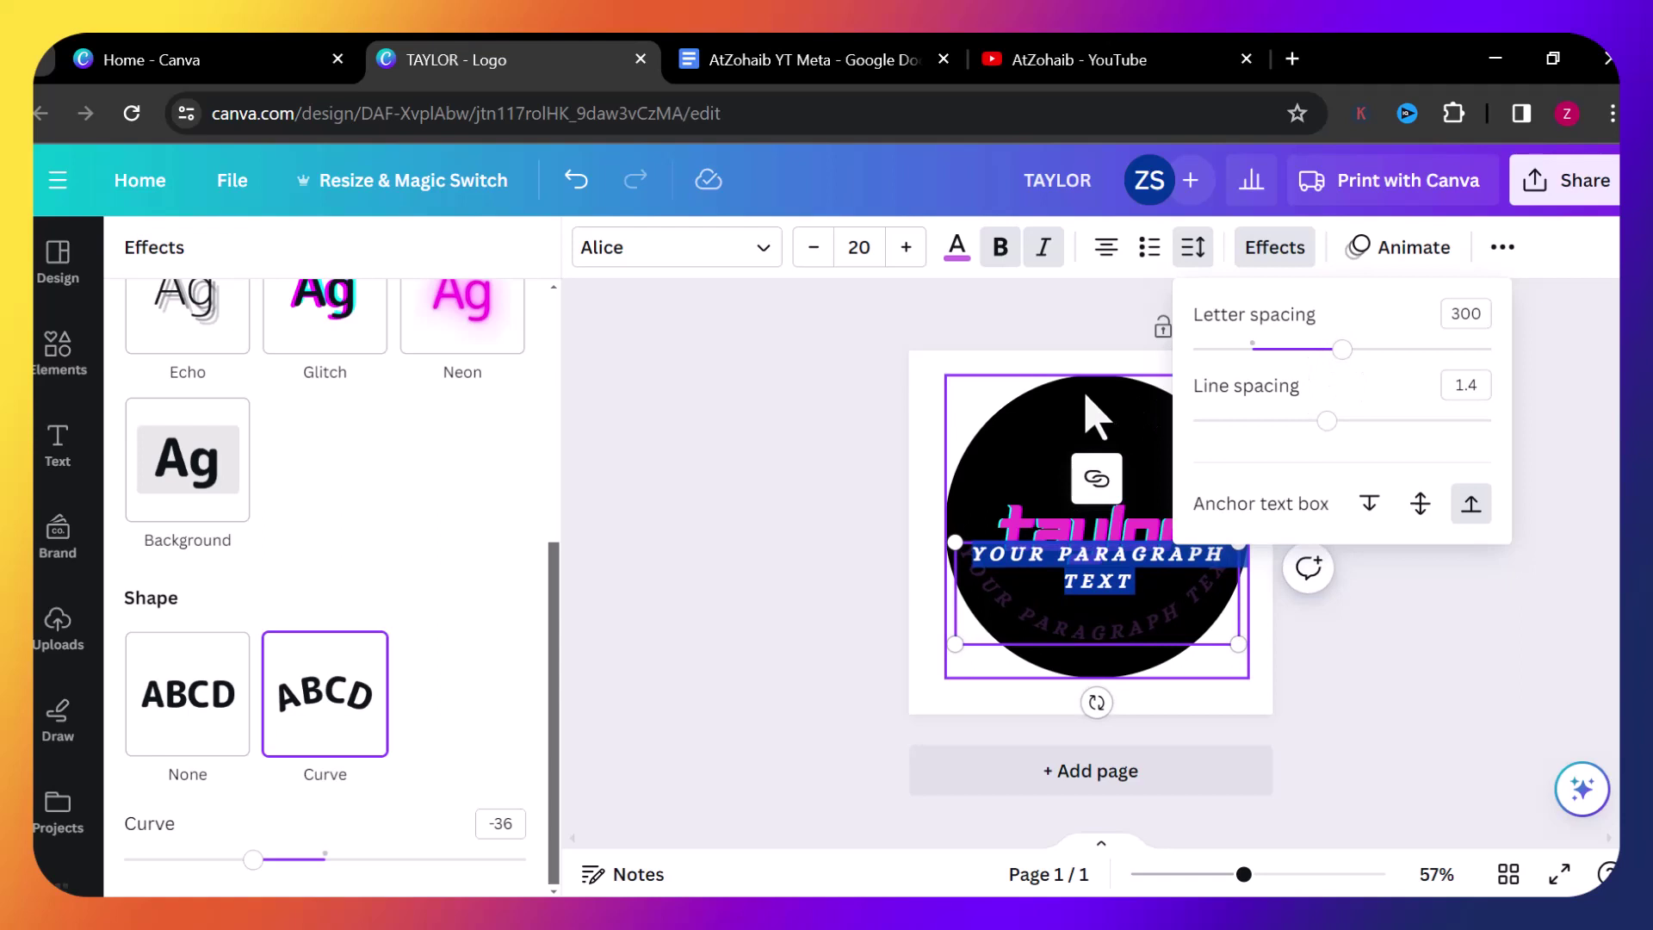
{"action": "left_click", "coordinate": [1096, 417]}
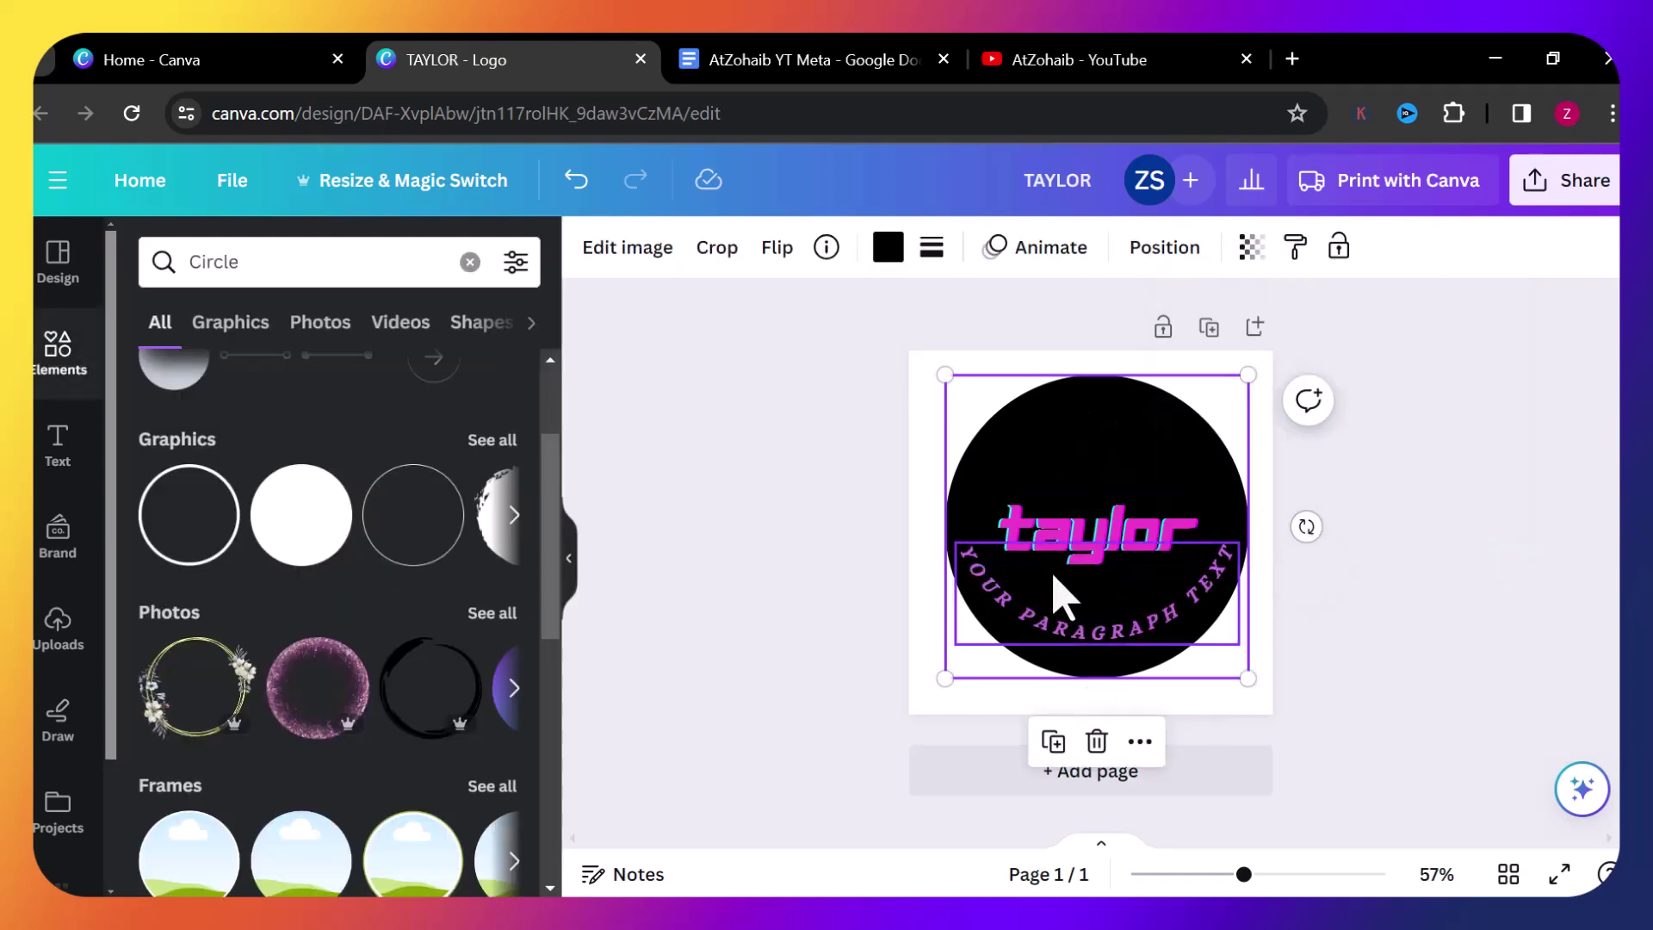
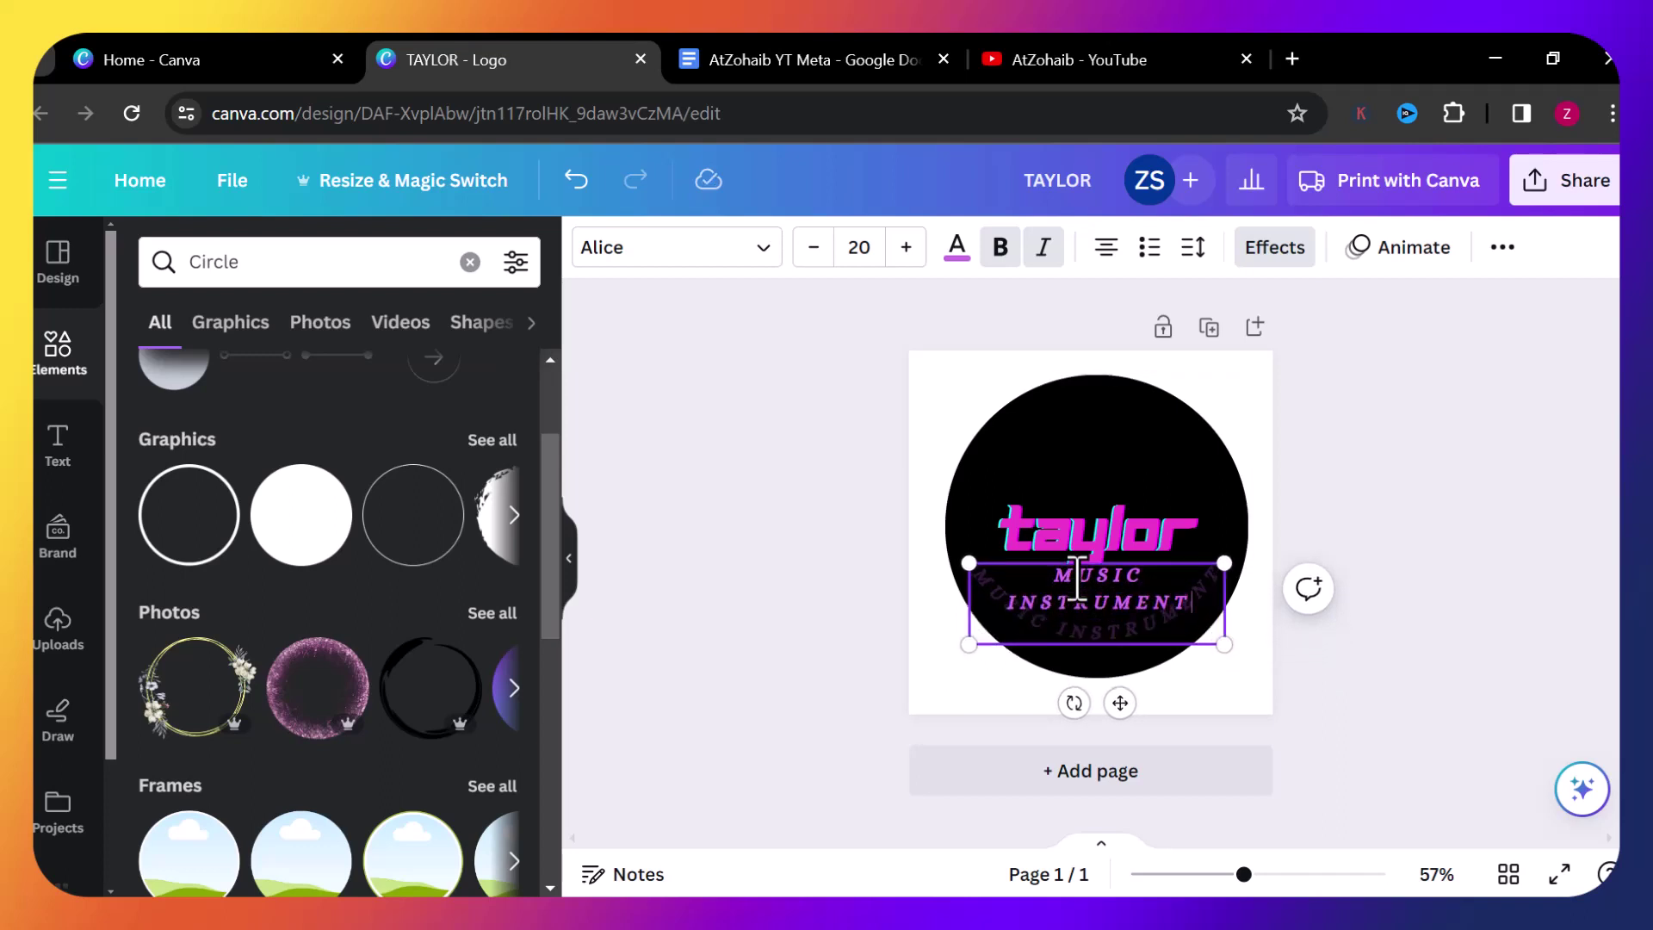
Finish the curved tagline edit with the text "MUSIC INSTRUMENT" and deselect everything on the page.
{"action": "left_click", "coordinate": [1095, 473]}
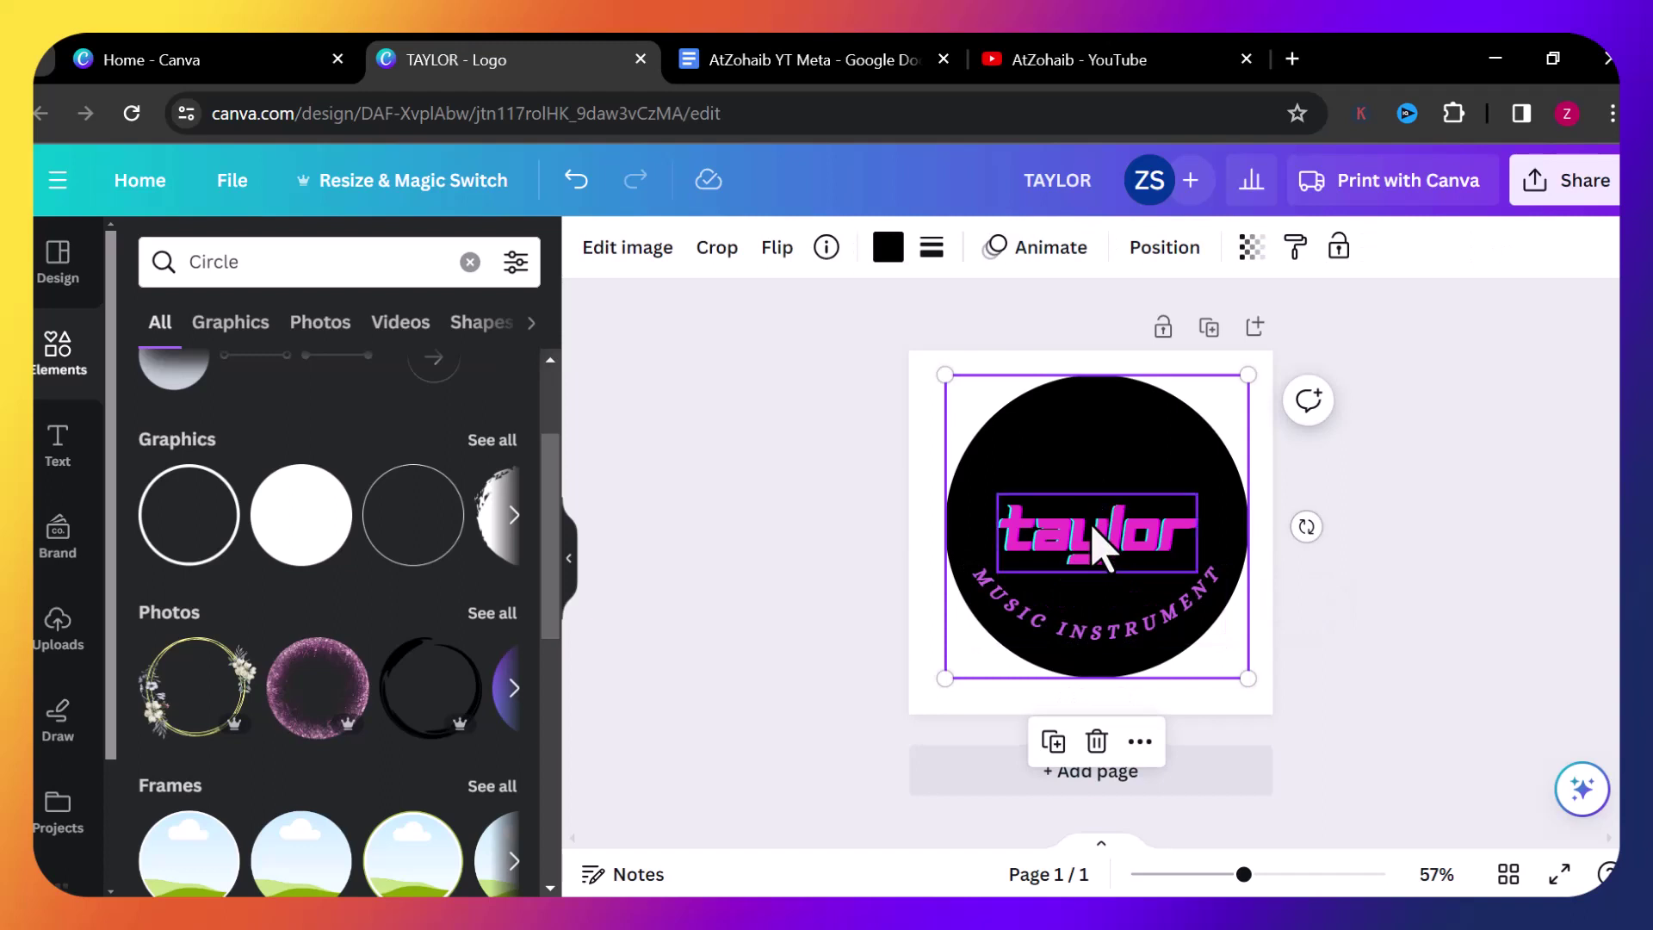
{"action": "left_click_drag", "start_coordinate": [706, 405], "coordinate": [661, 474]}
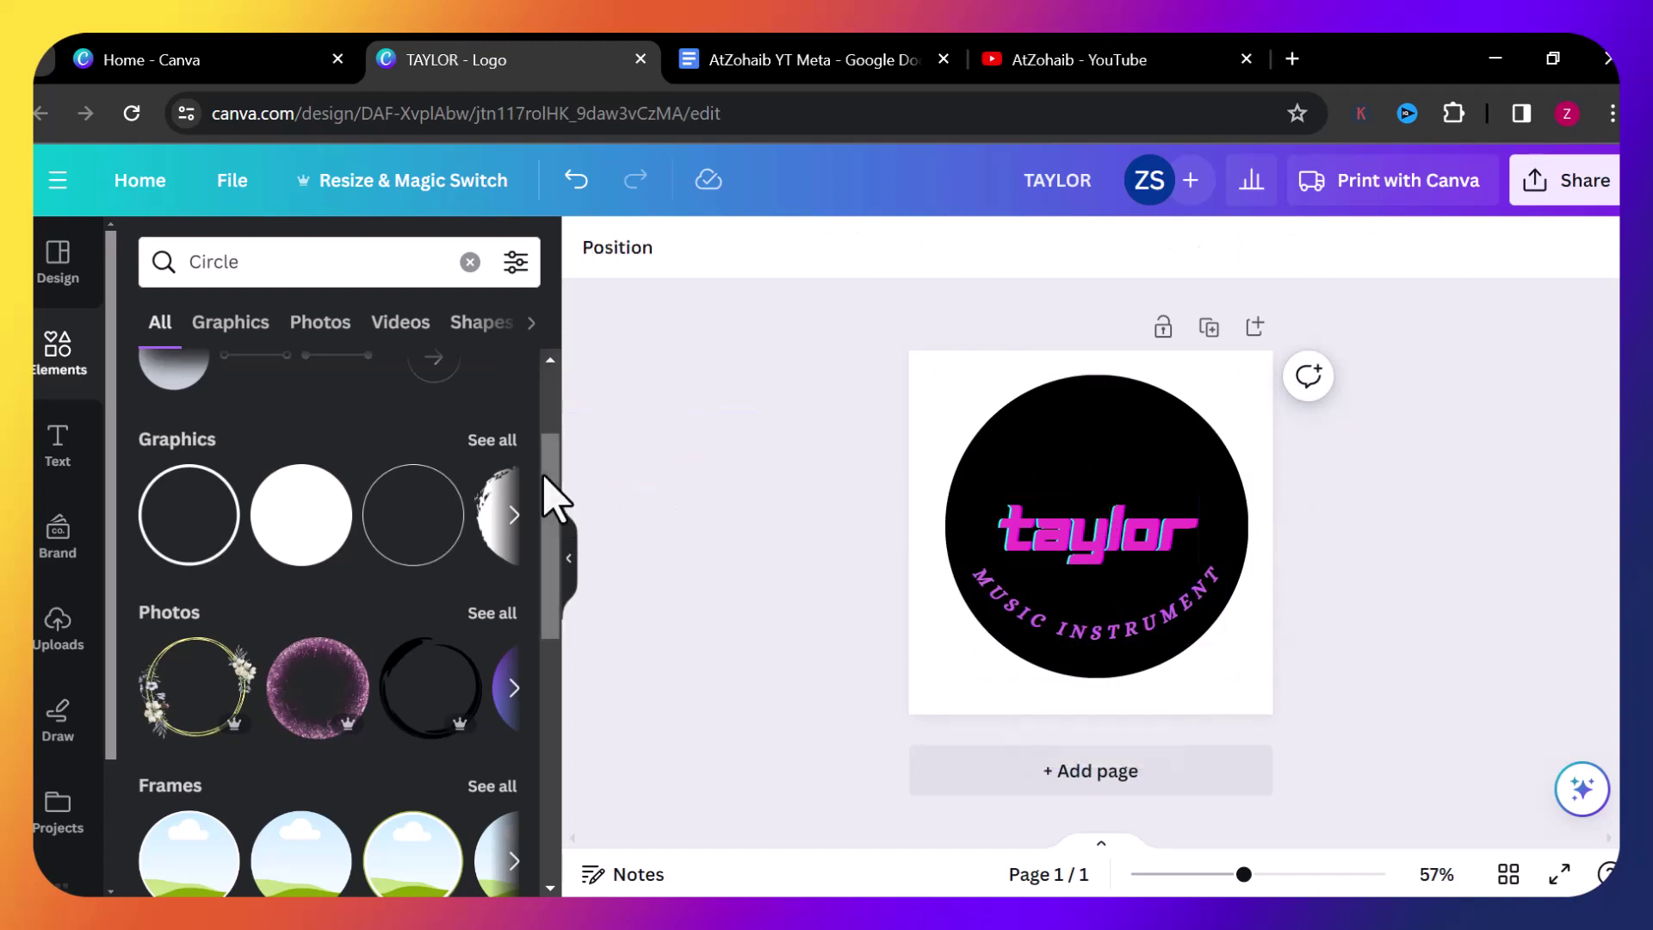
Search the elements library for "MUSIC" and show all of the graphics results.
{"action": "left_click_drag", "start_coordinate": [558, 490], "coordinate": [561, 388]}
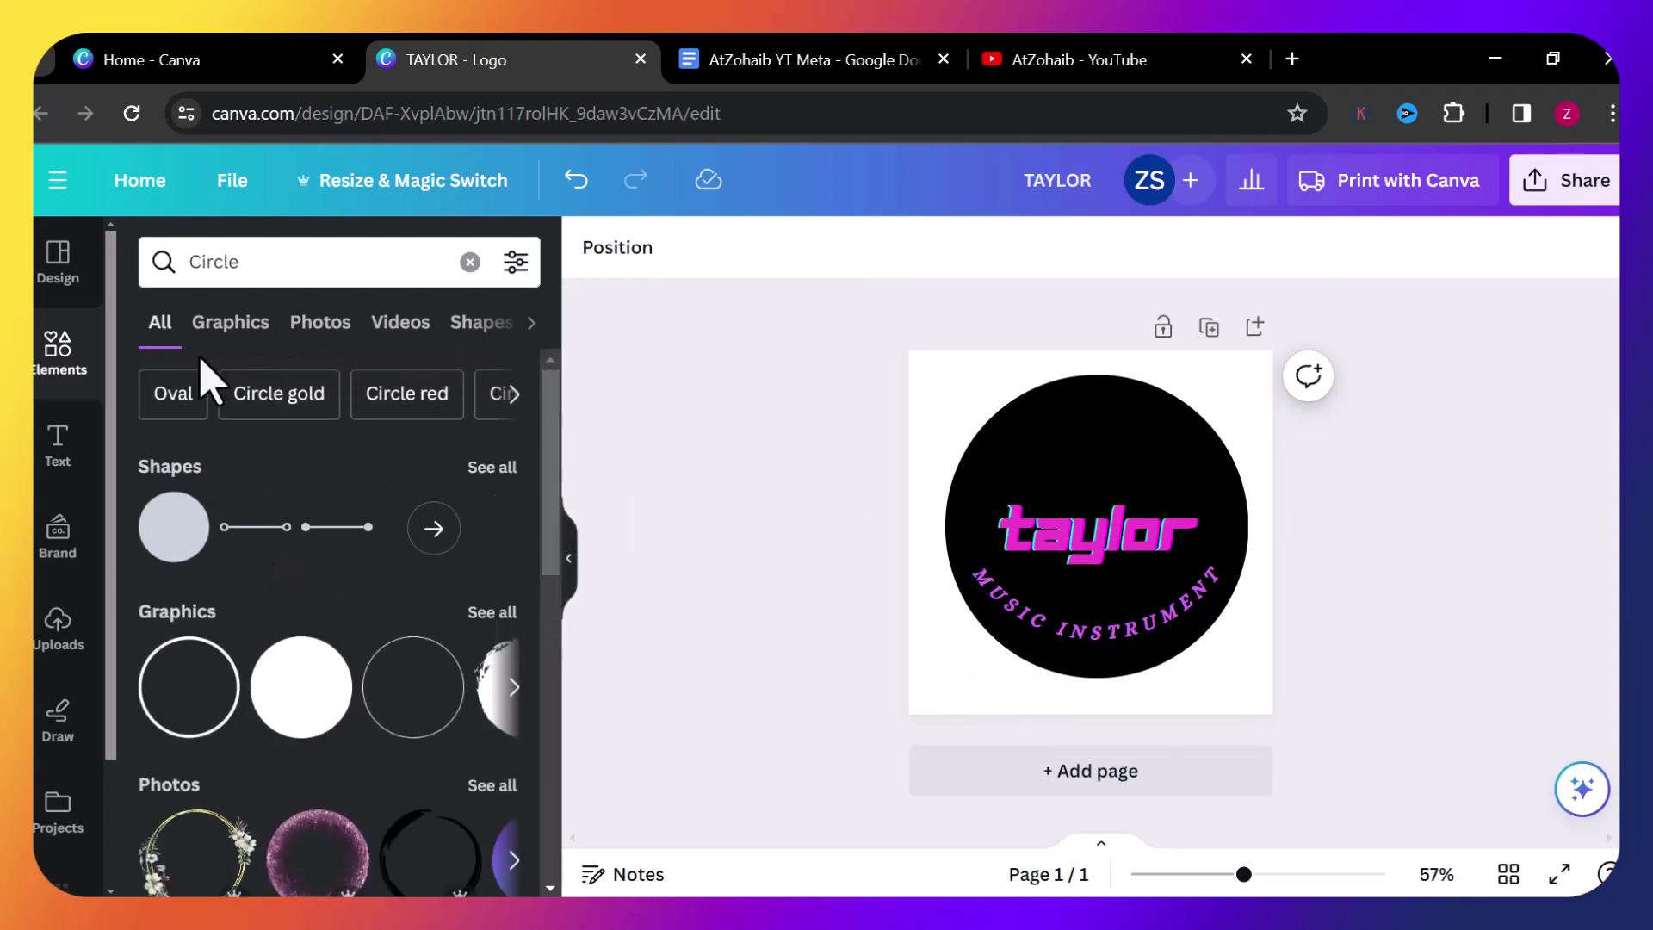
{"action": "double_click", "coordinate": [213, 267]}
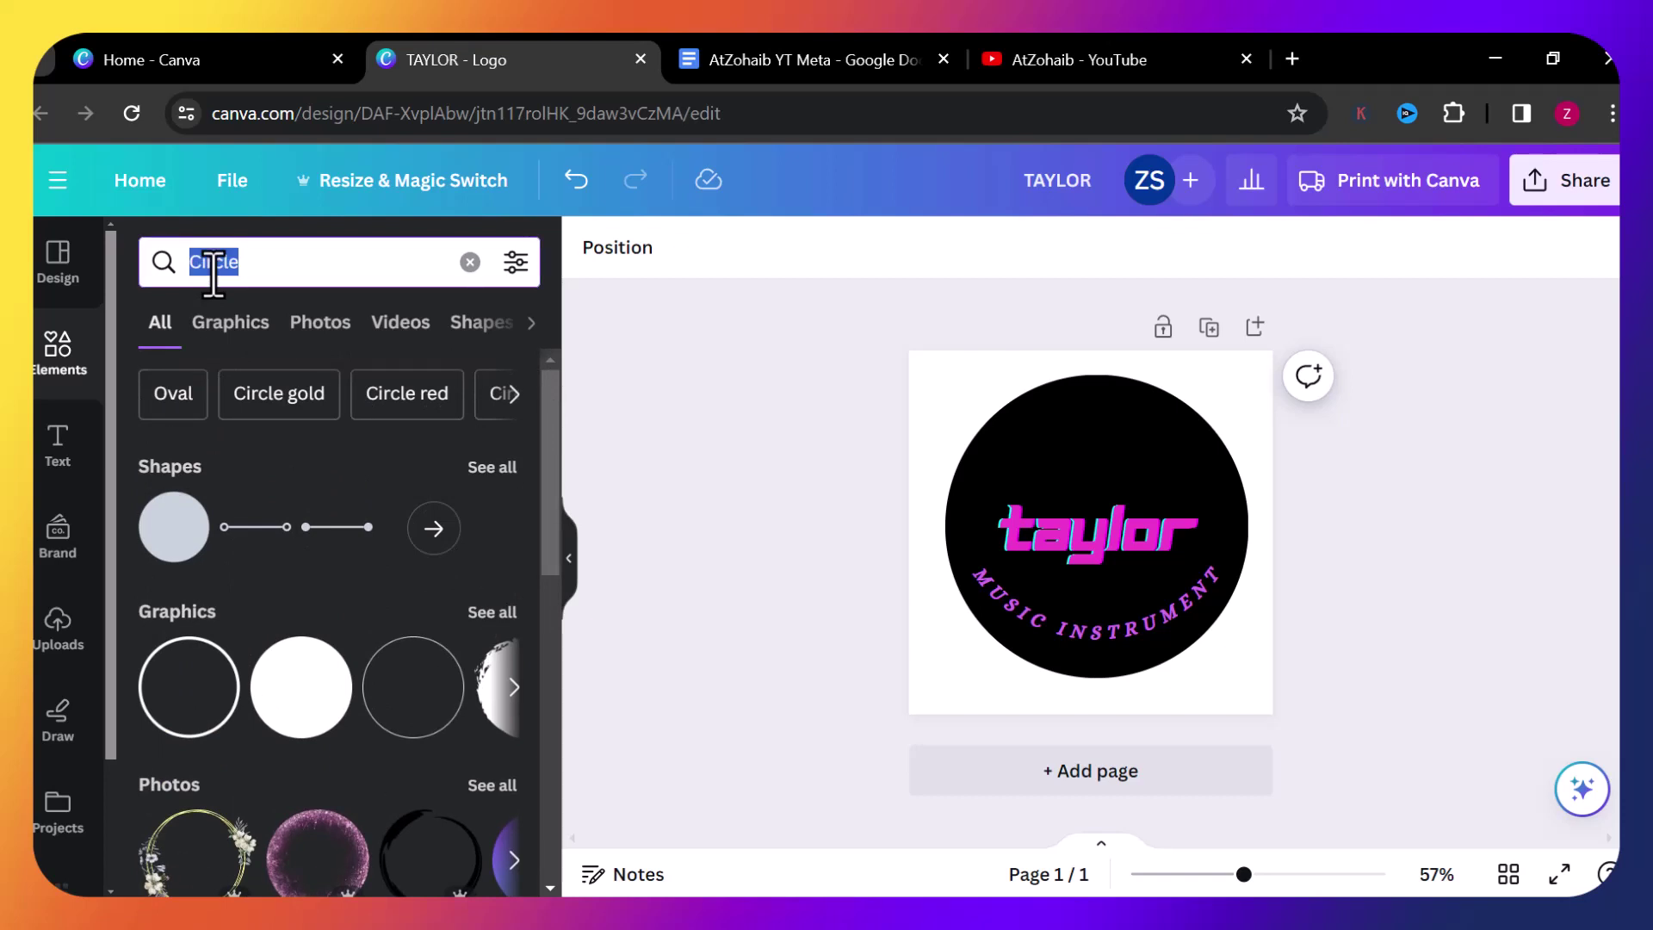
{"action": "type", "text": "Mu"}
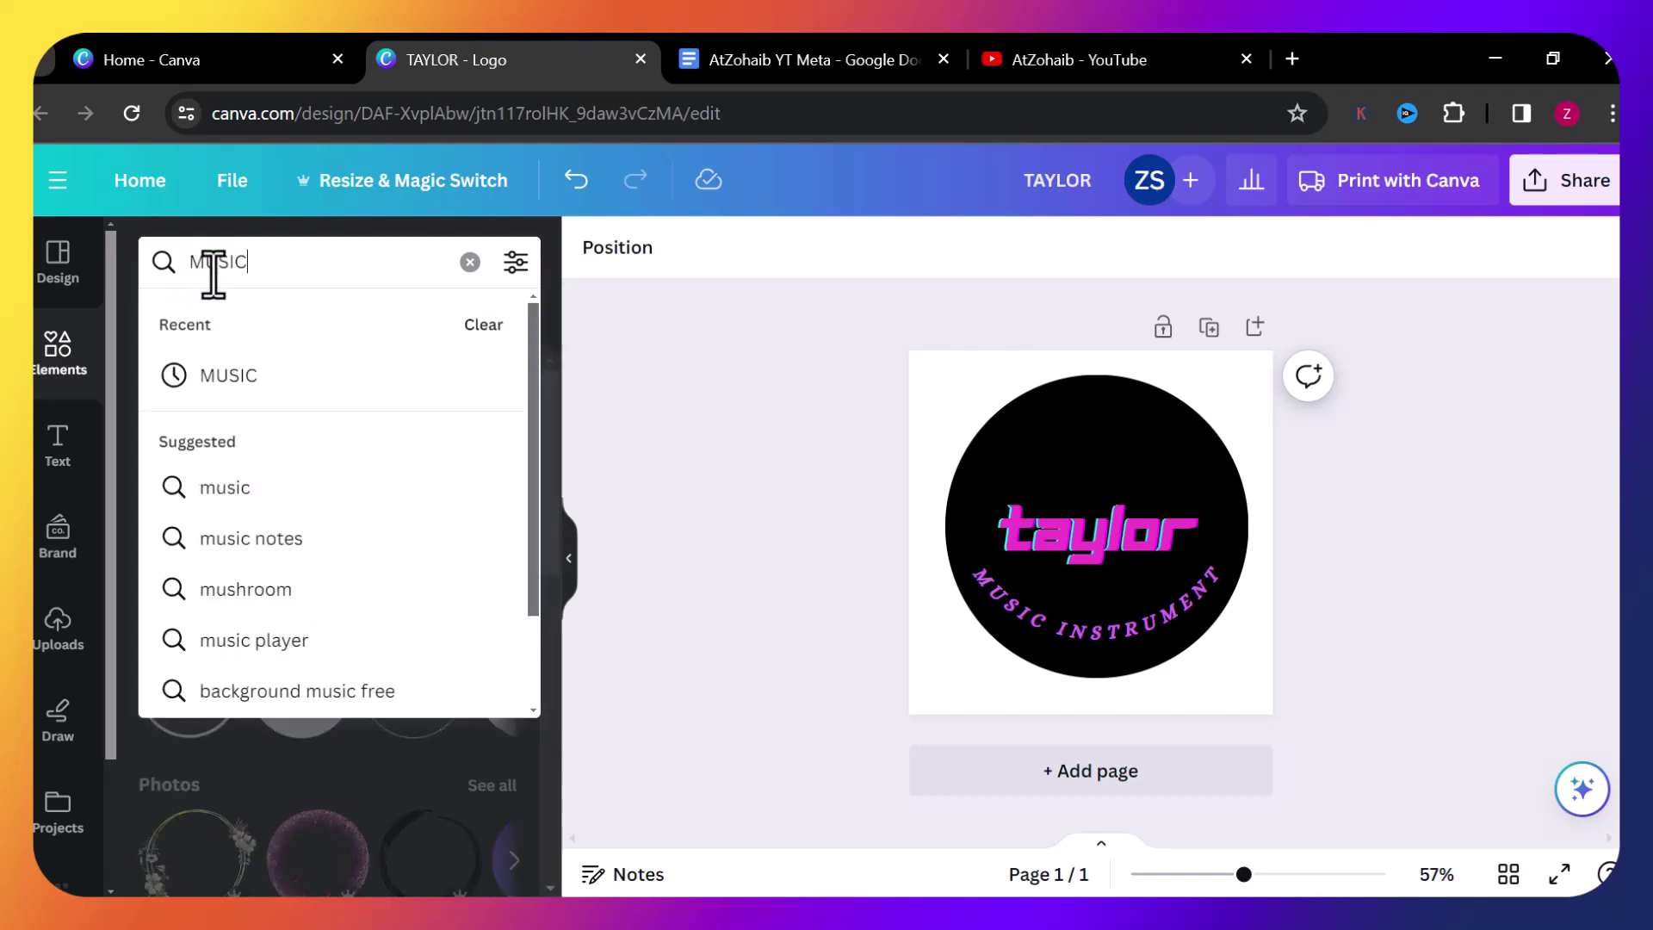
{"action": "key", "text": "Return"}
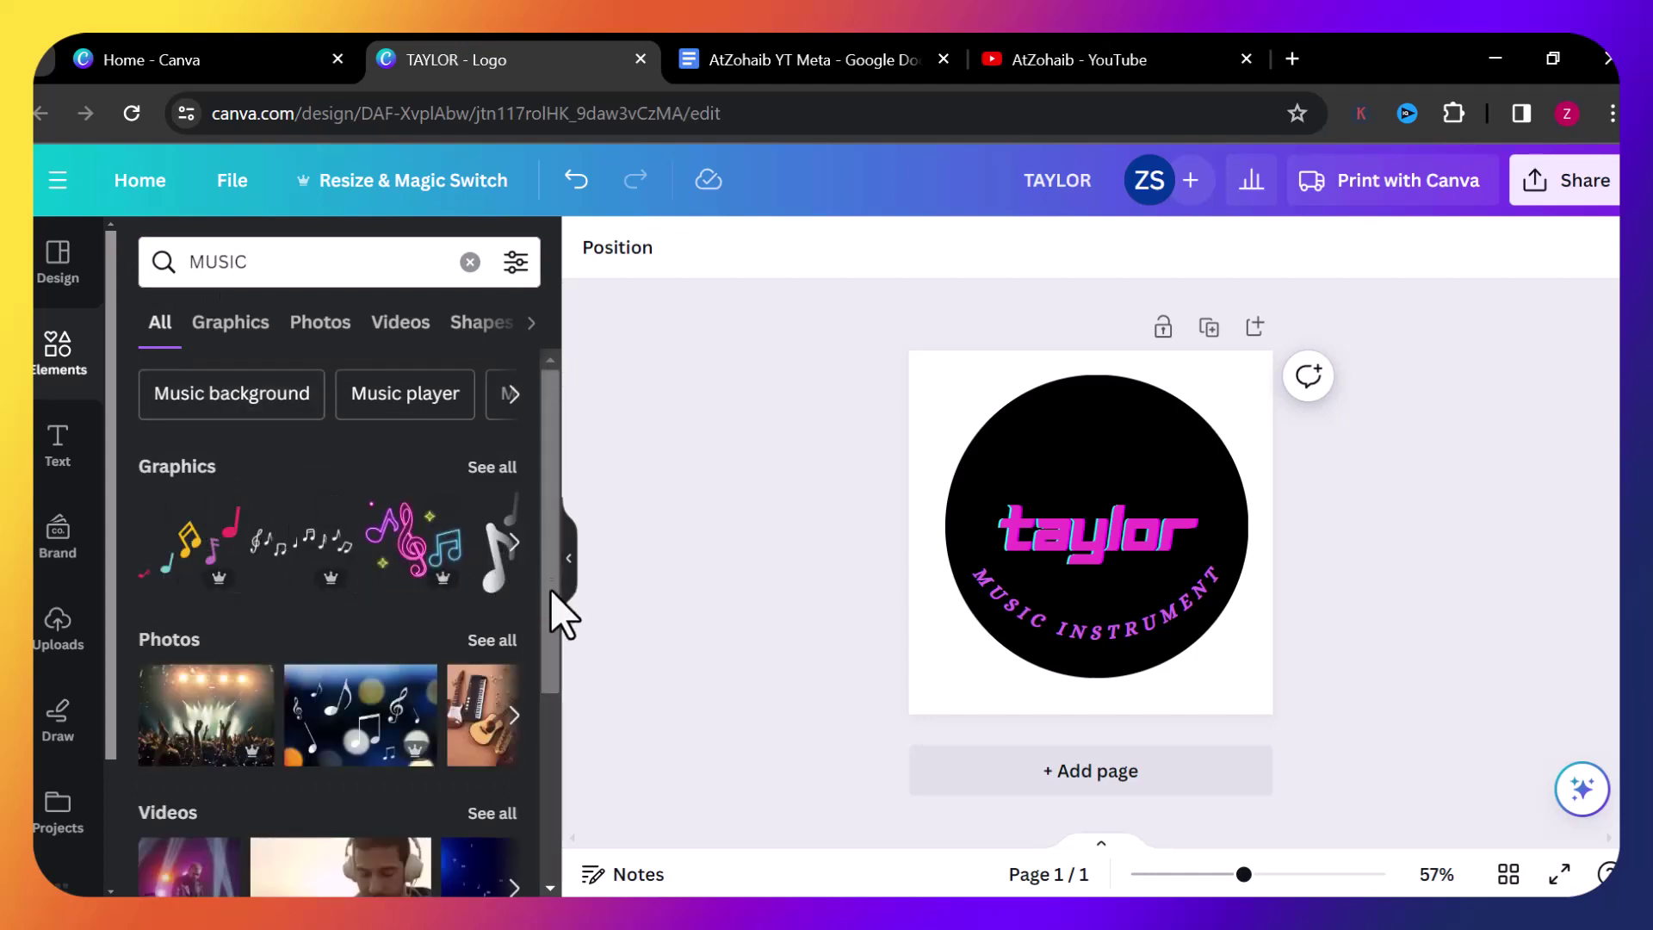
{"action": "left_click_drag", "start_coordinate": [558, 607], "coordinate": [565, 509]}
{"action": "left_click", "coordinate": [510, 395]}
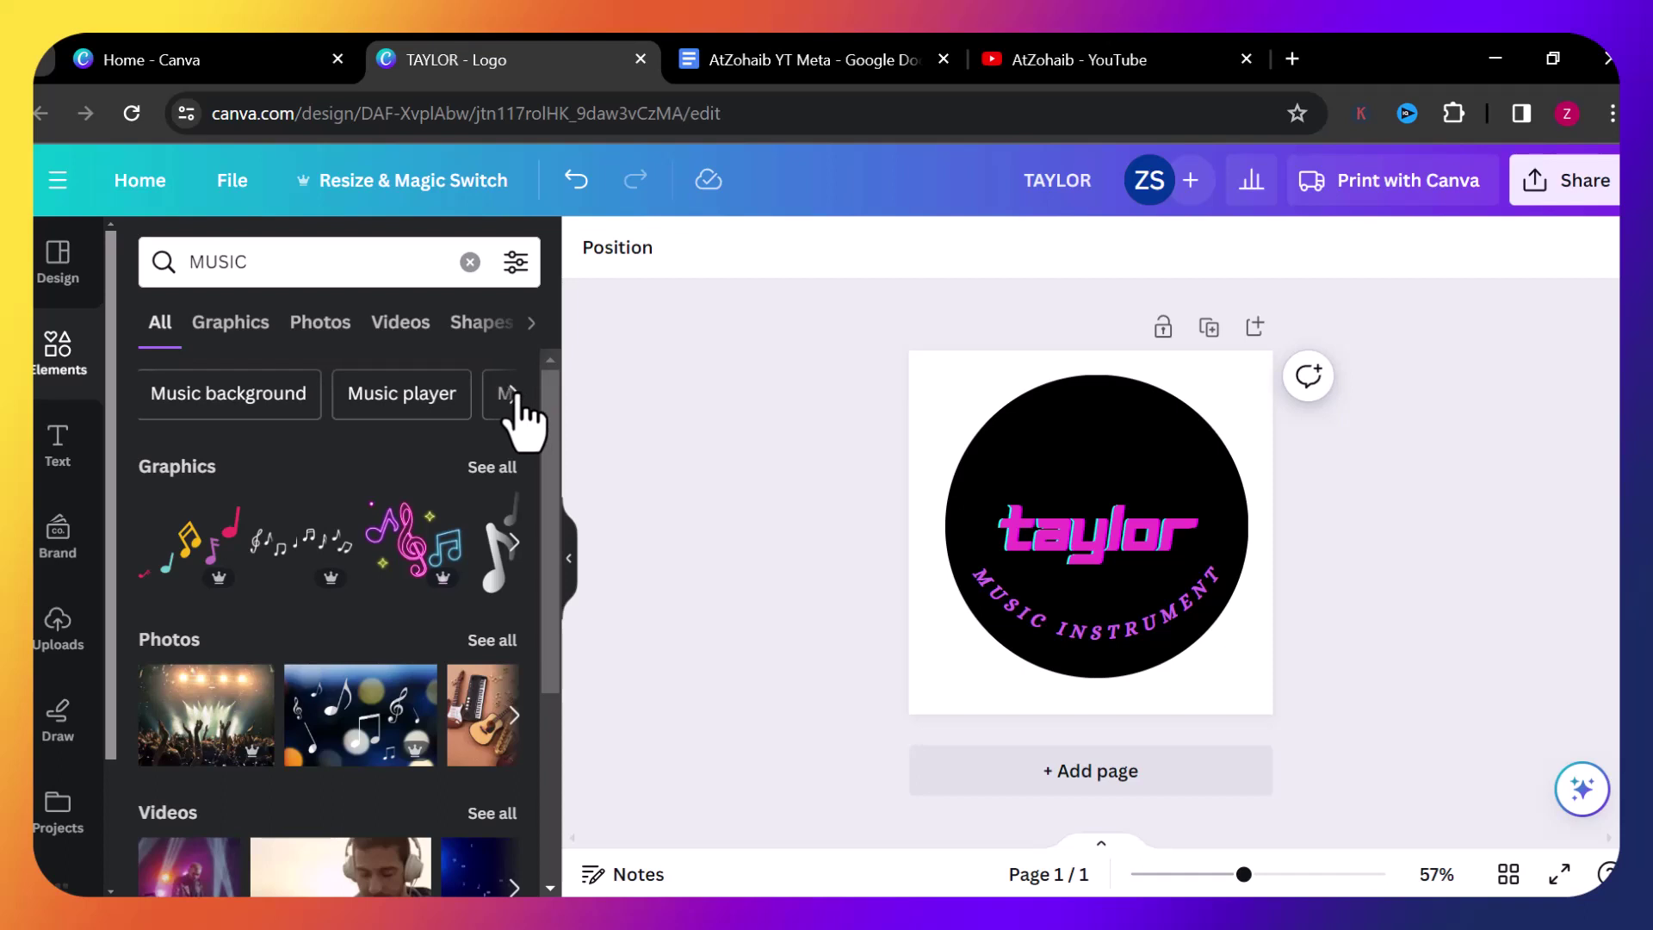
{"action": "left_click", "coordinate": [505, 468]}
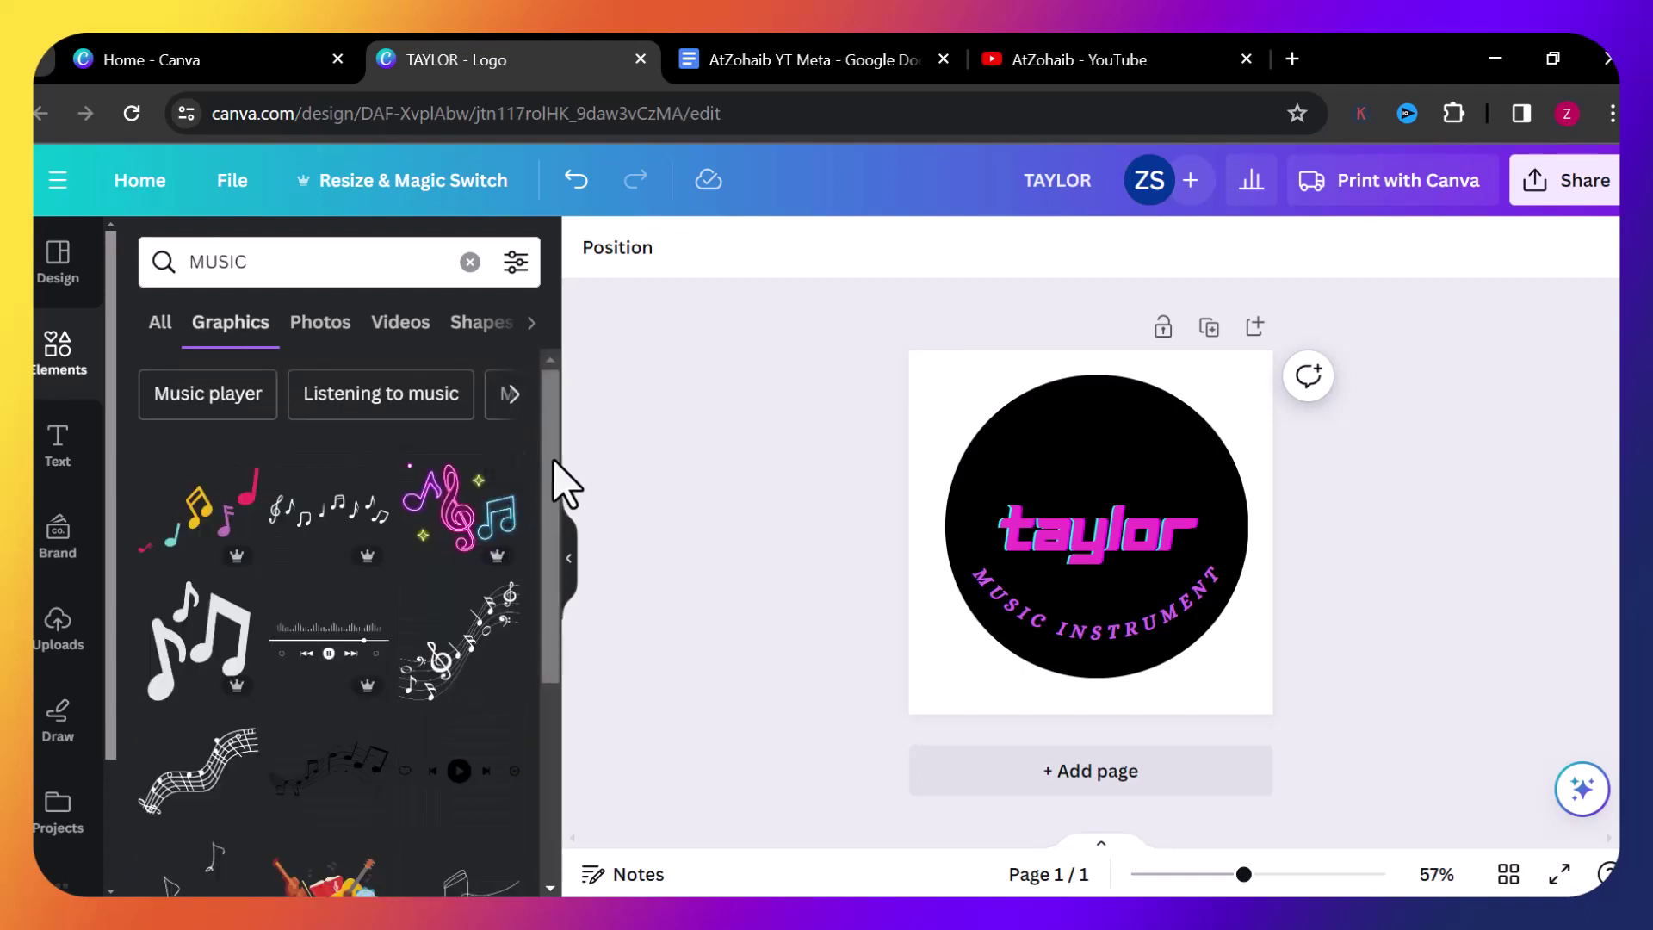
Look through the music graphics for one that suits the space above the "taylor" wordmark.
{"action": "scroll", "coordinate": [556, 500], "scroll_direction": "down", "scroll_amount": 5}
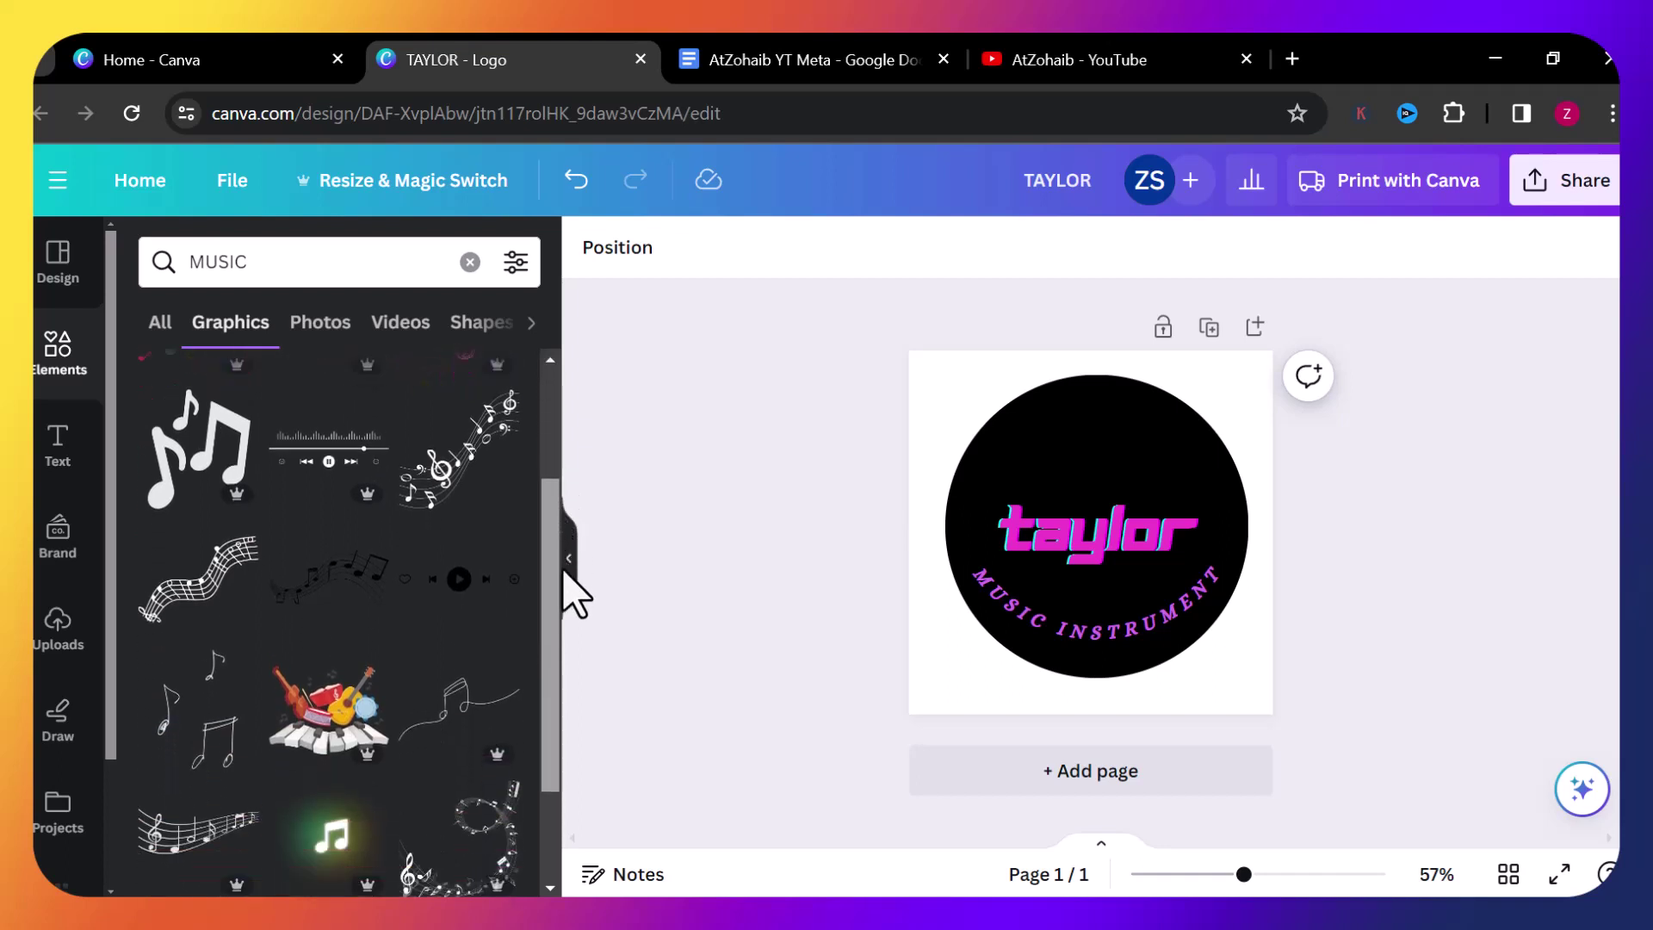
{"action": "scroll", "coordinate": [564, 654], "scroll_direction": "down", "scroll_amount": 3}
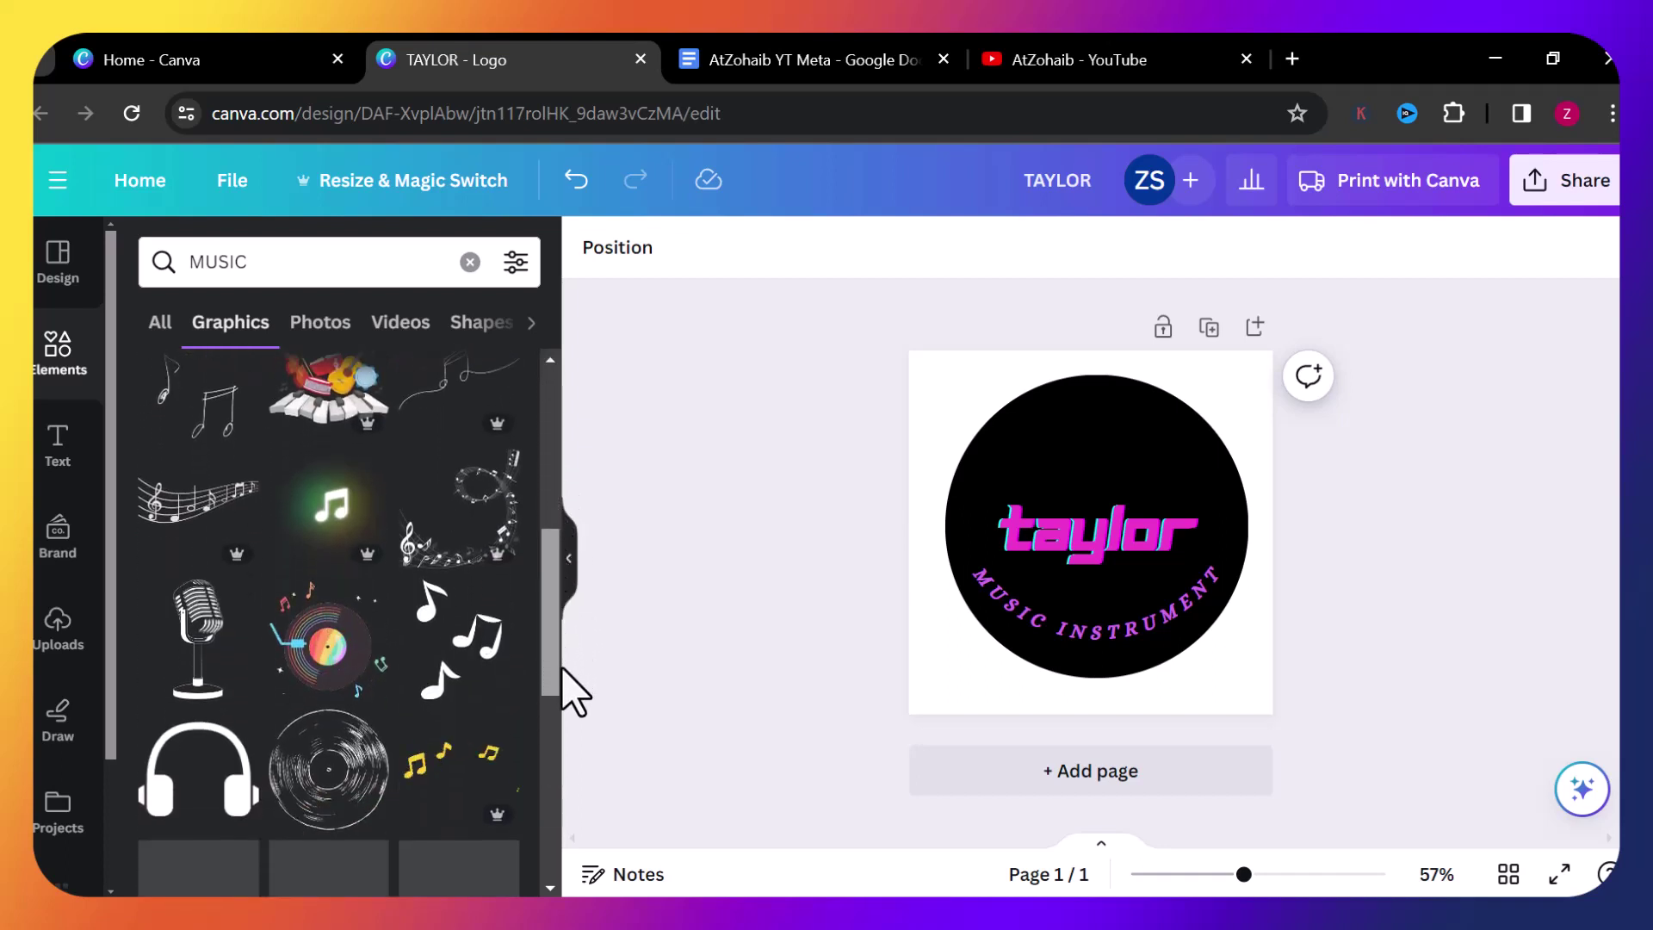
{"action": "scroll", "coordinate": [565, 689], "scroll_direction": "down", "scroll_amount": 4}
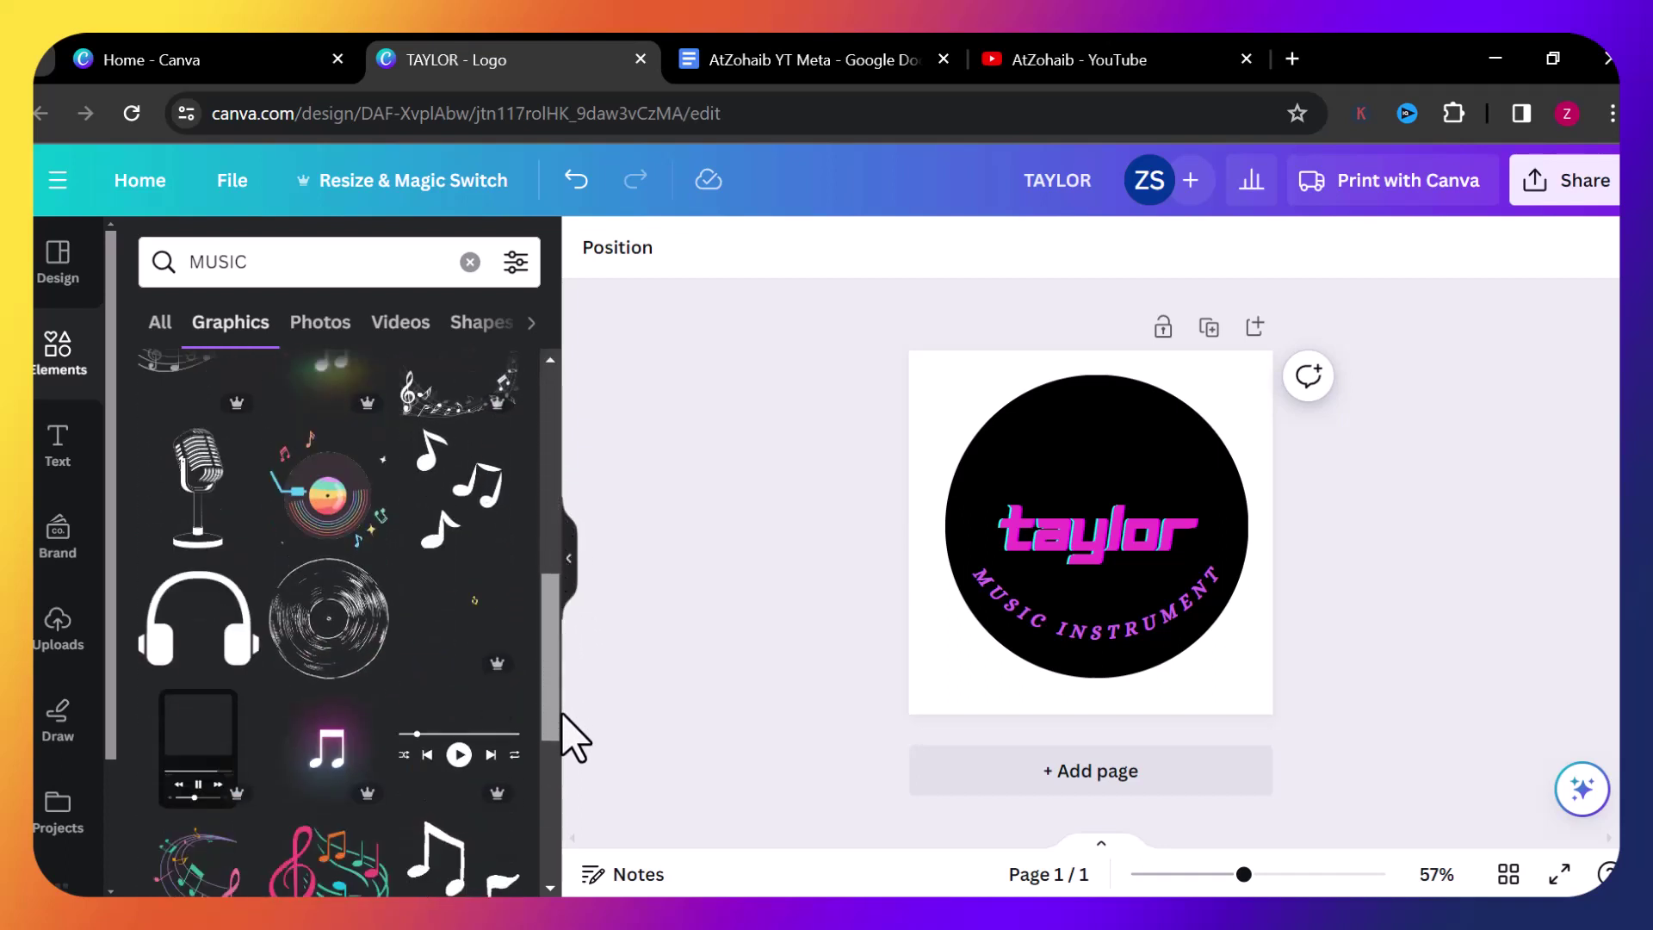
{"action": "scroll", "coordinate": [568, 783], "scroll_direction": "down", "scroll_amount": 3}
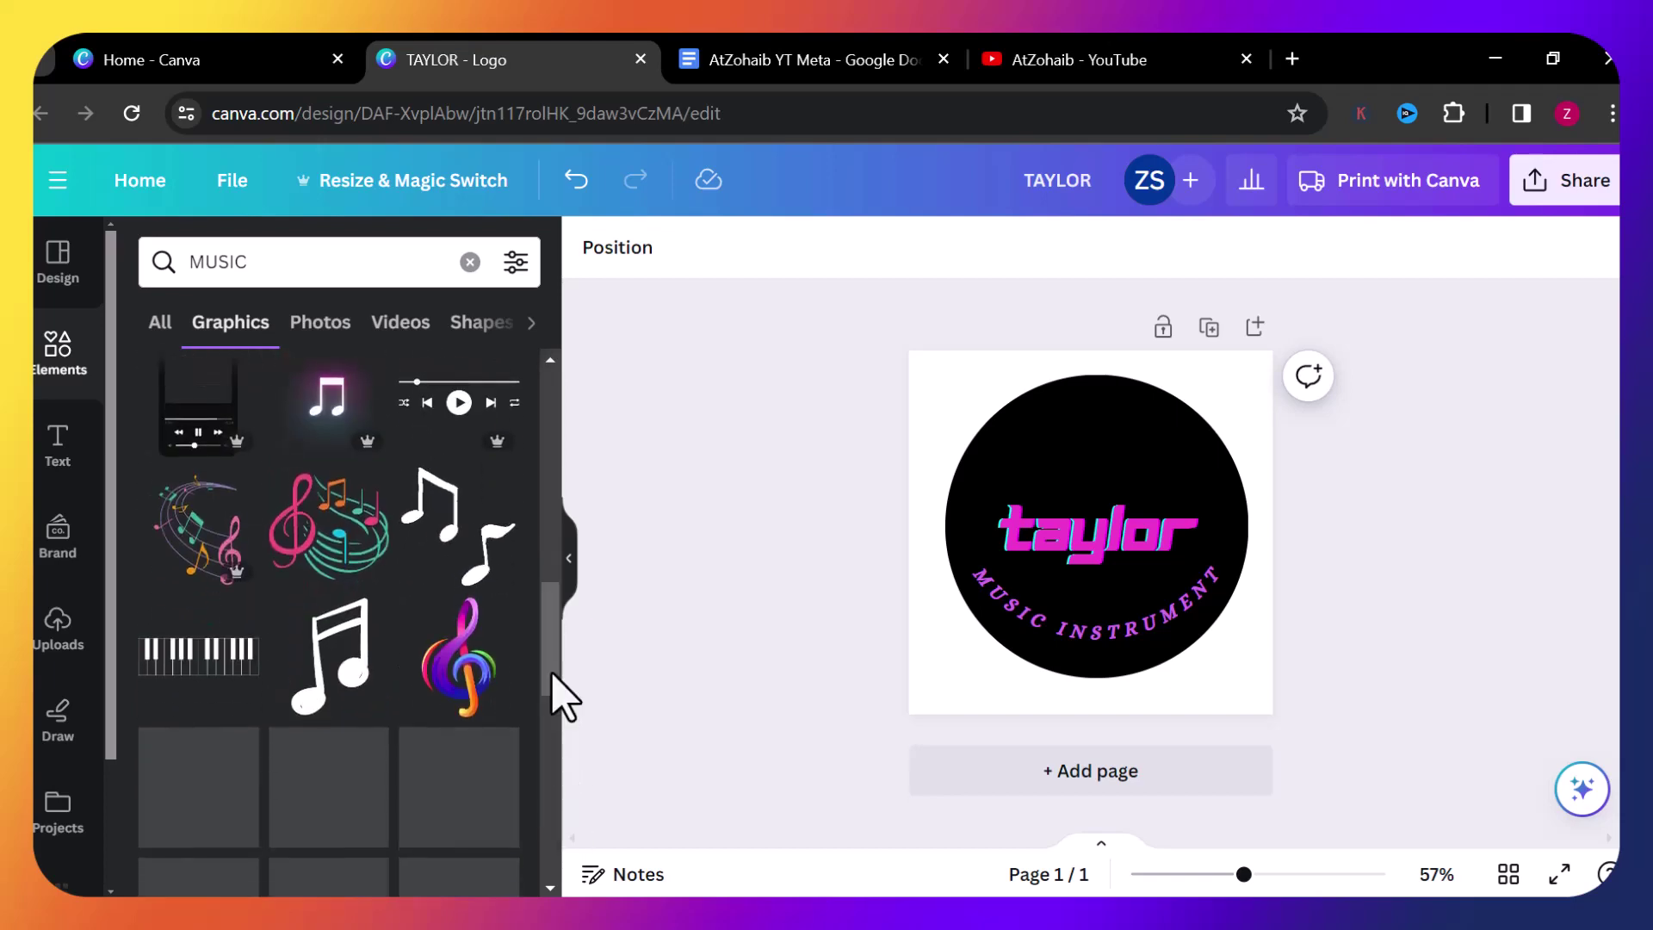
{"action": "scroll", "coordinate": [564, 668], "scroll_direction": "down", "scroll_amount": 2}
{"action": "scroll", "coordinate": [566, 706], "scroll_direction": "down", "scroll_amount": 3}
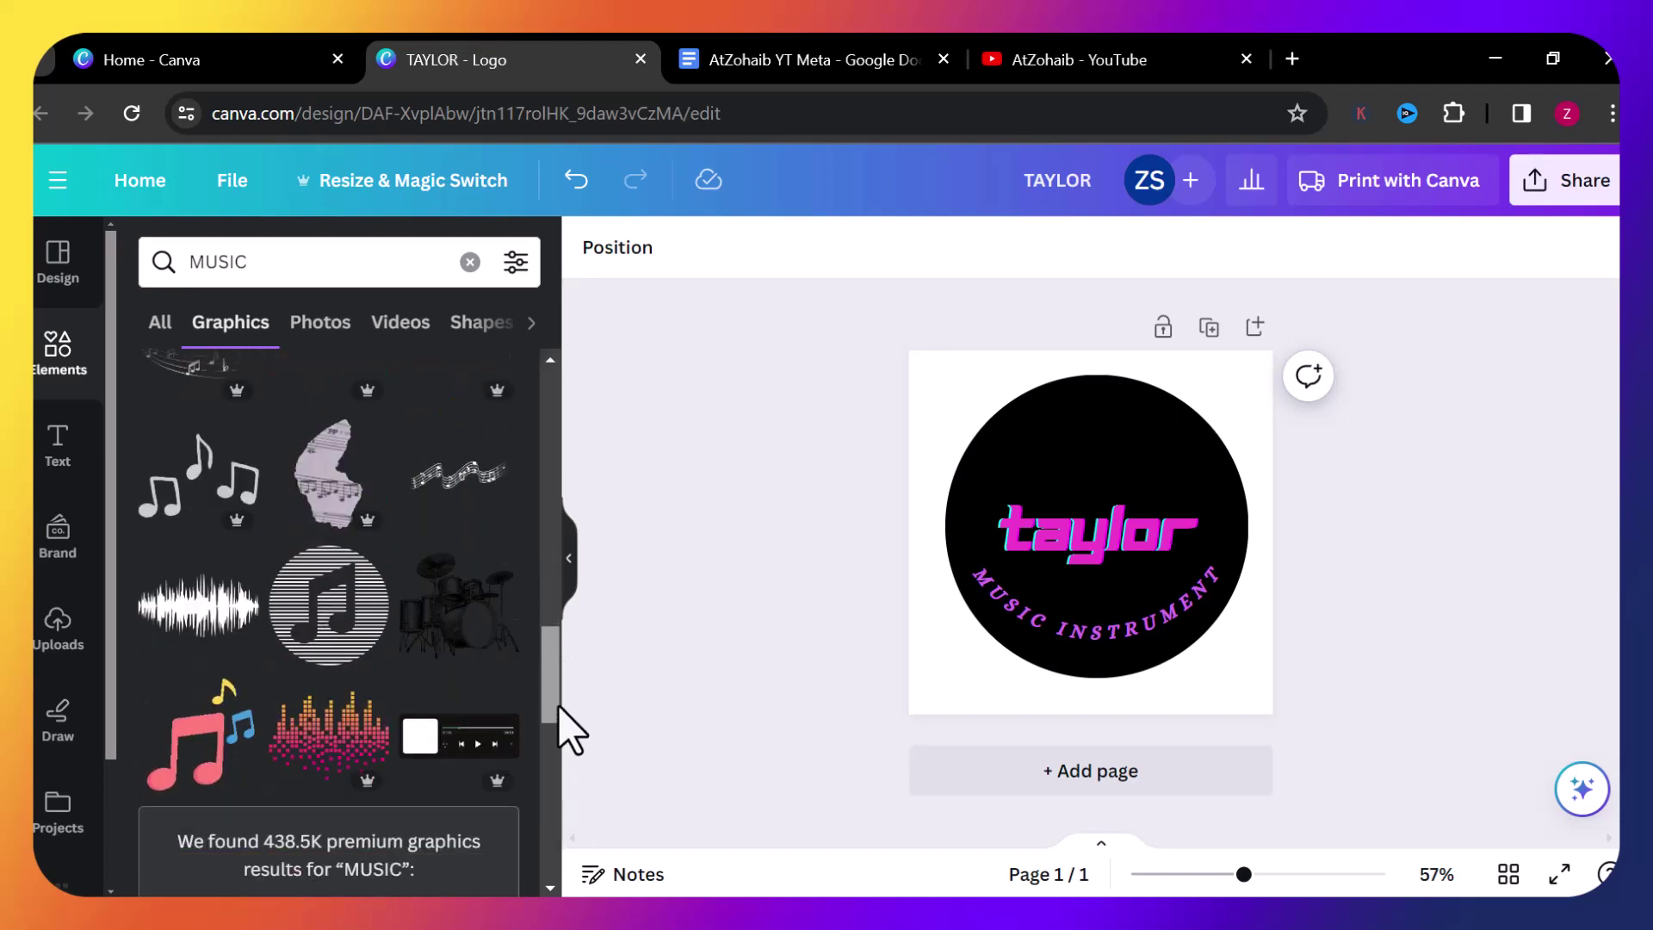
{"action": "scroll", "coordinate": [568, 732], "scroll_direction": "down", "scroll_amount": 4}
{"action": "left_click_drag", "start_coordinate": [559, 733], "coordinate": [550, 418]}
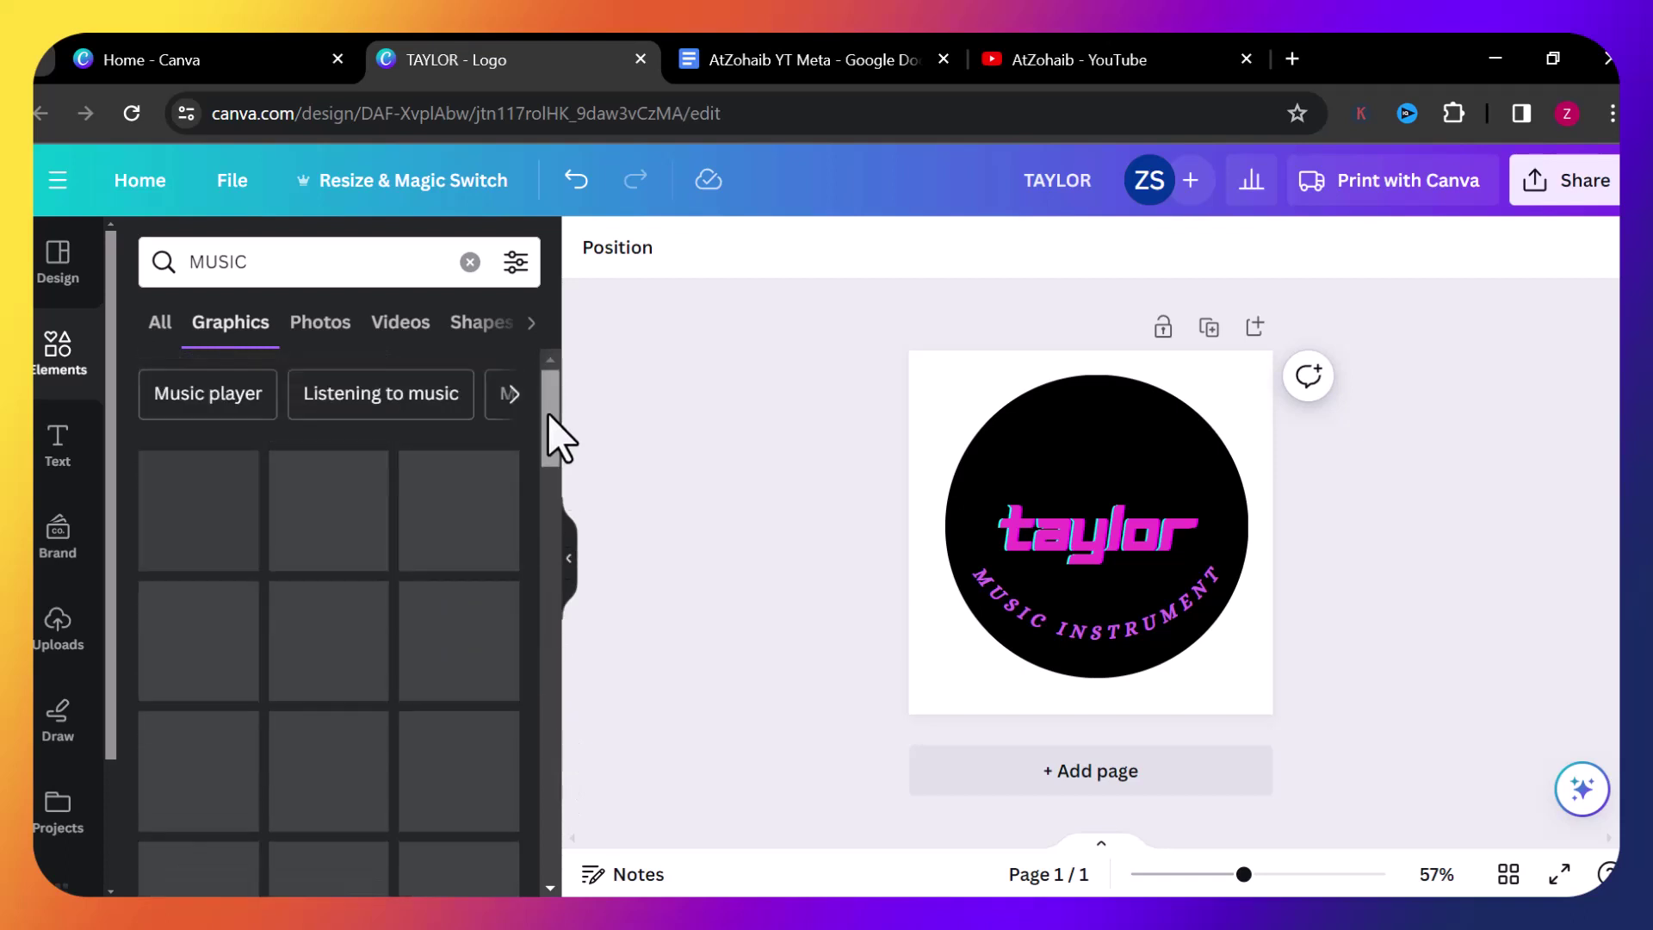
Look at the music results in the Photos, Videos and Shapes categories and return to all results.
{"action": "left_click", "coordinate": [313, 336]}
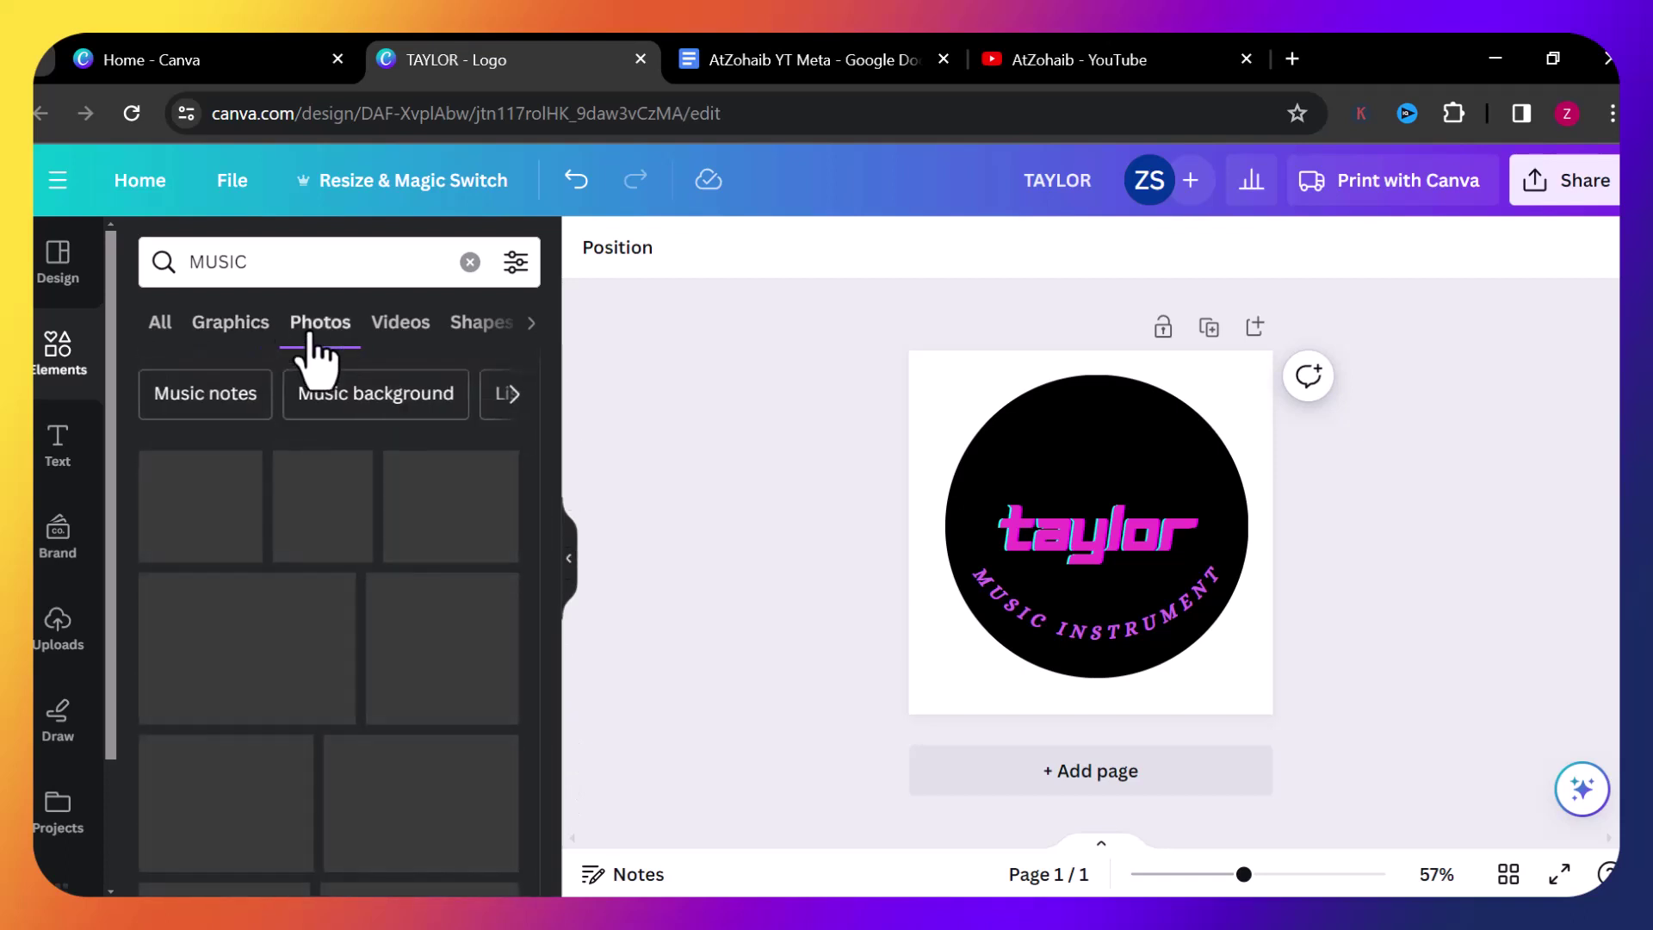
{"action": "left_click", "coordinate": [397, 327]}
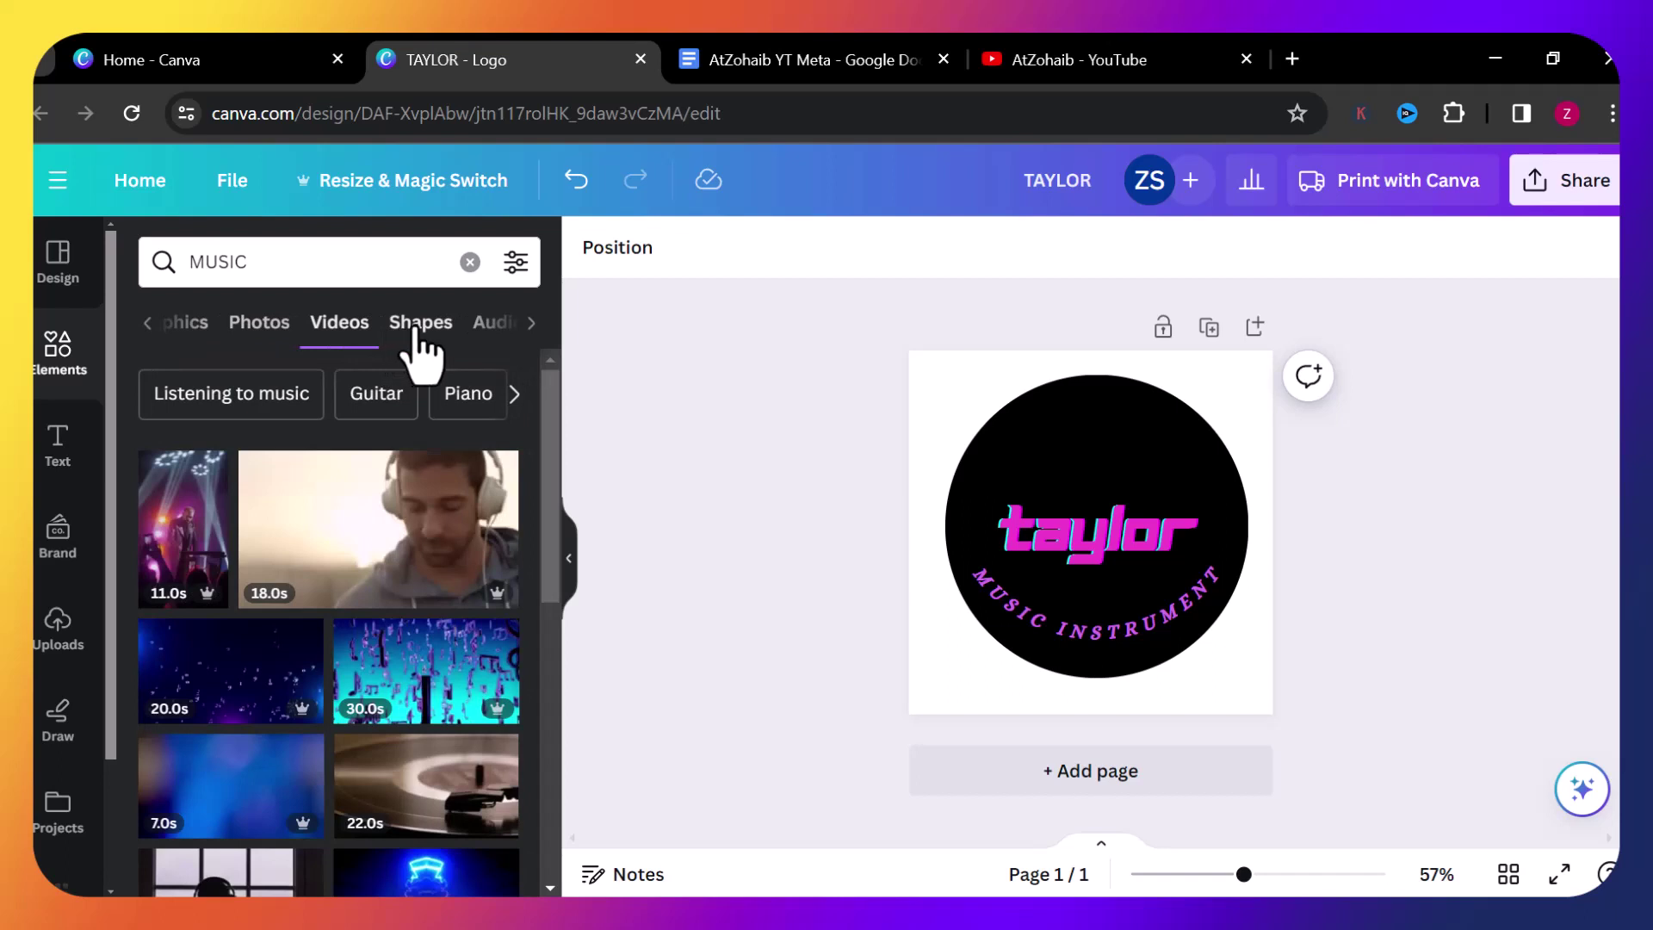
{"action": "left_click", "coordinate": [420, 334]}
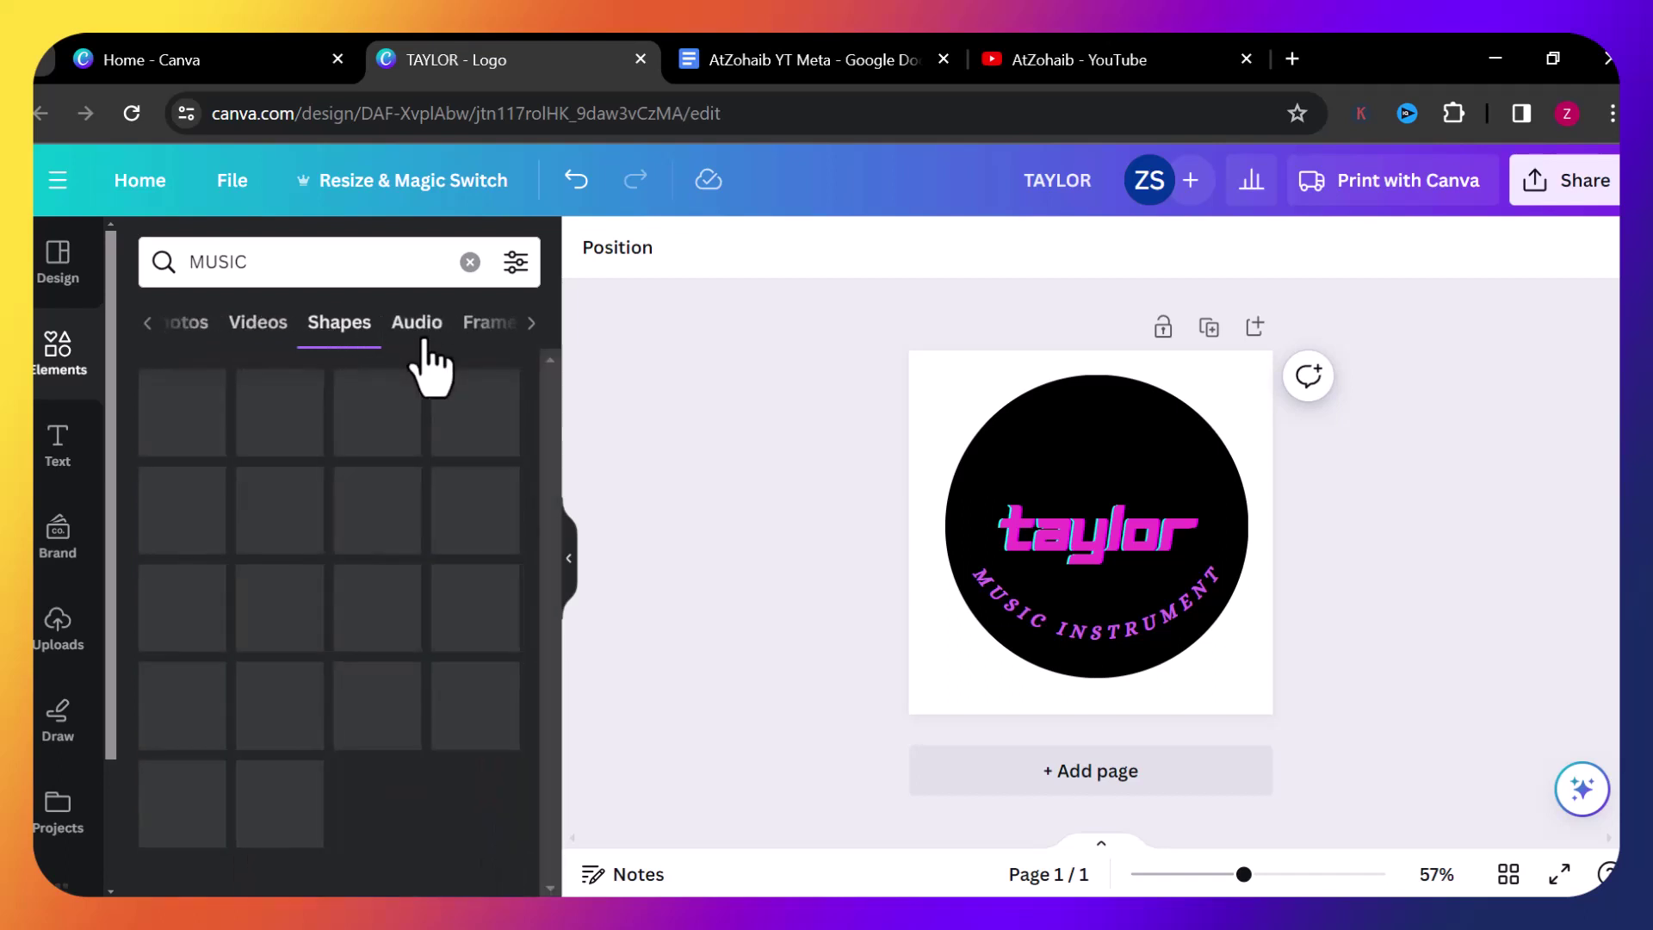
{"action": "left_click", "coordinate": [171, 334]}
{"action": "left_click", "coordinate": [169, 332]}
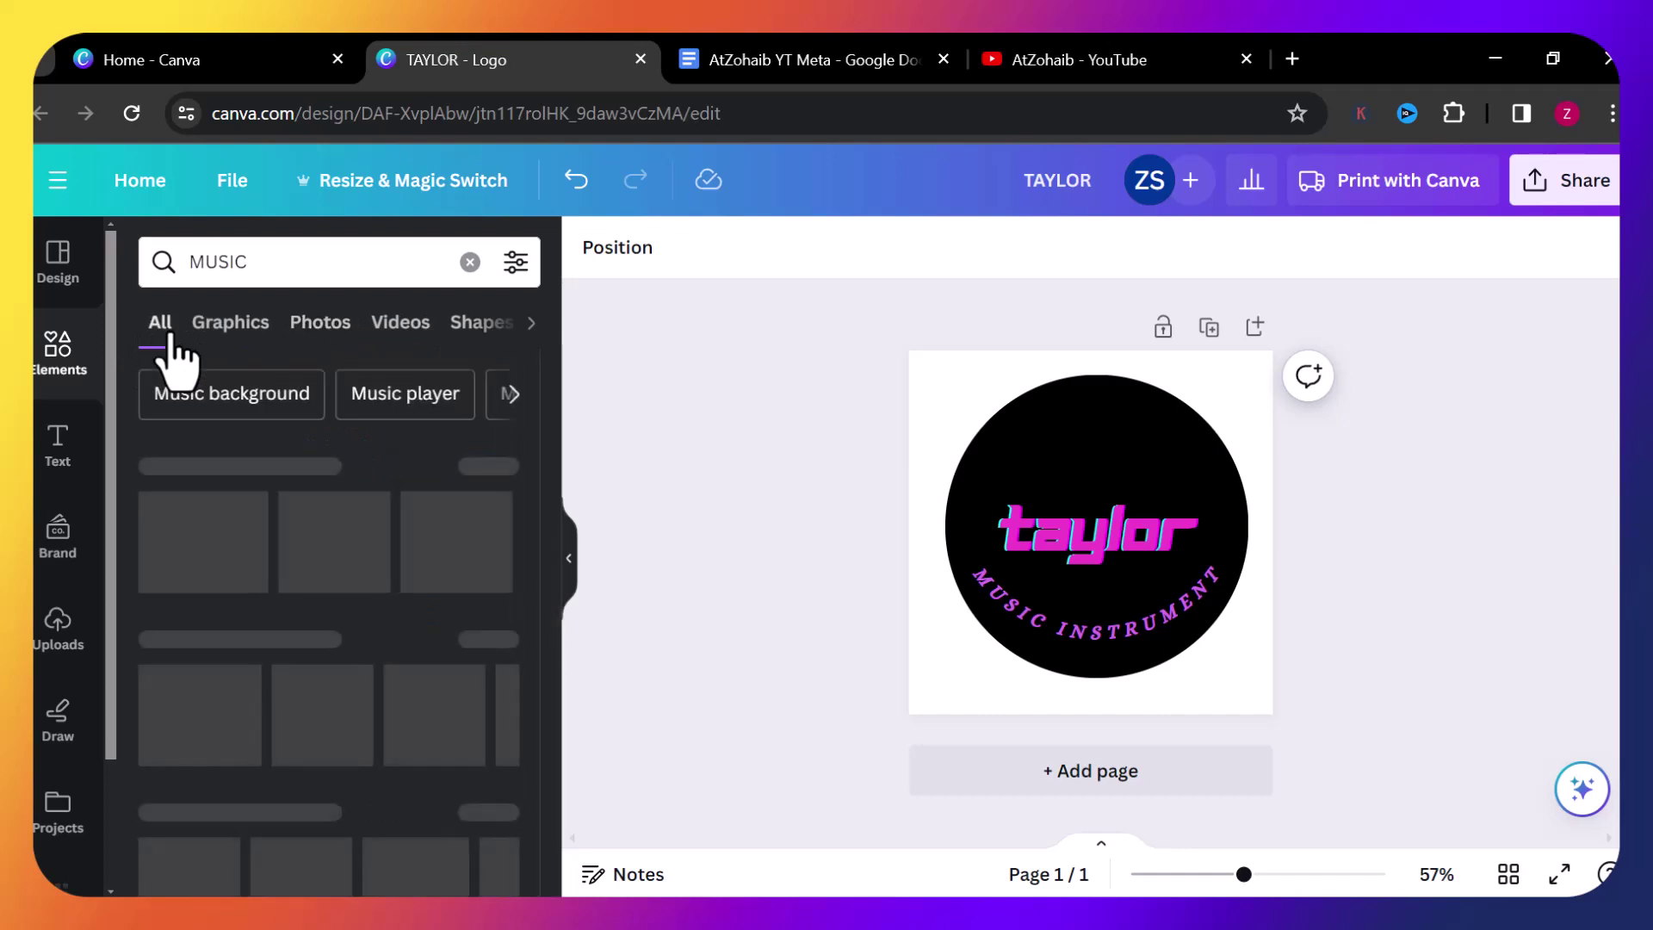
Limit the music results to graphics and switch to the suggested Guitar search.
{"action": "left_click", "coordinate": [218, 341]}
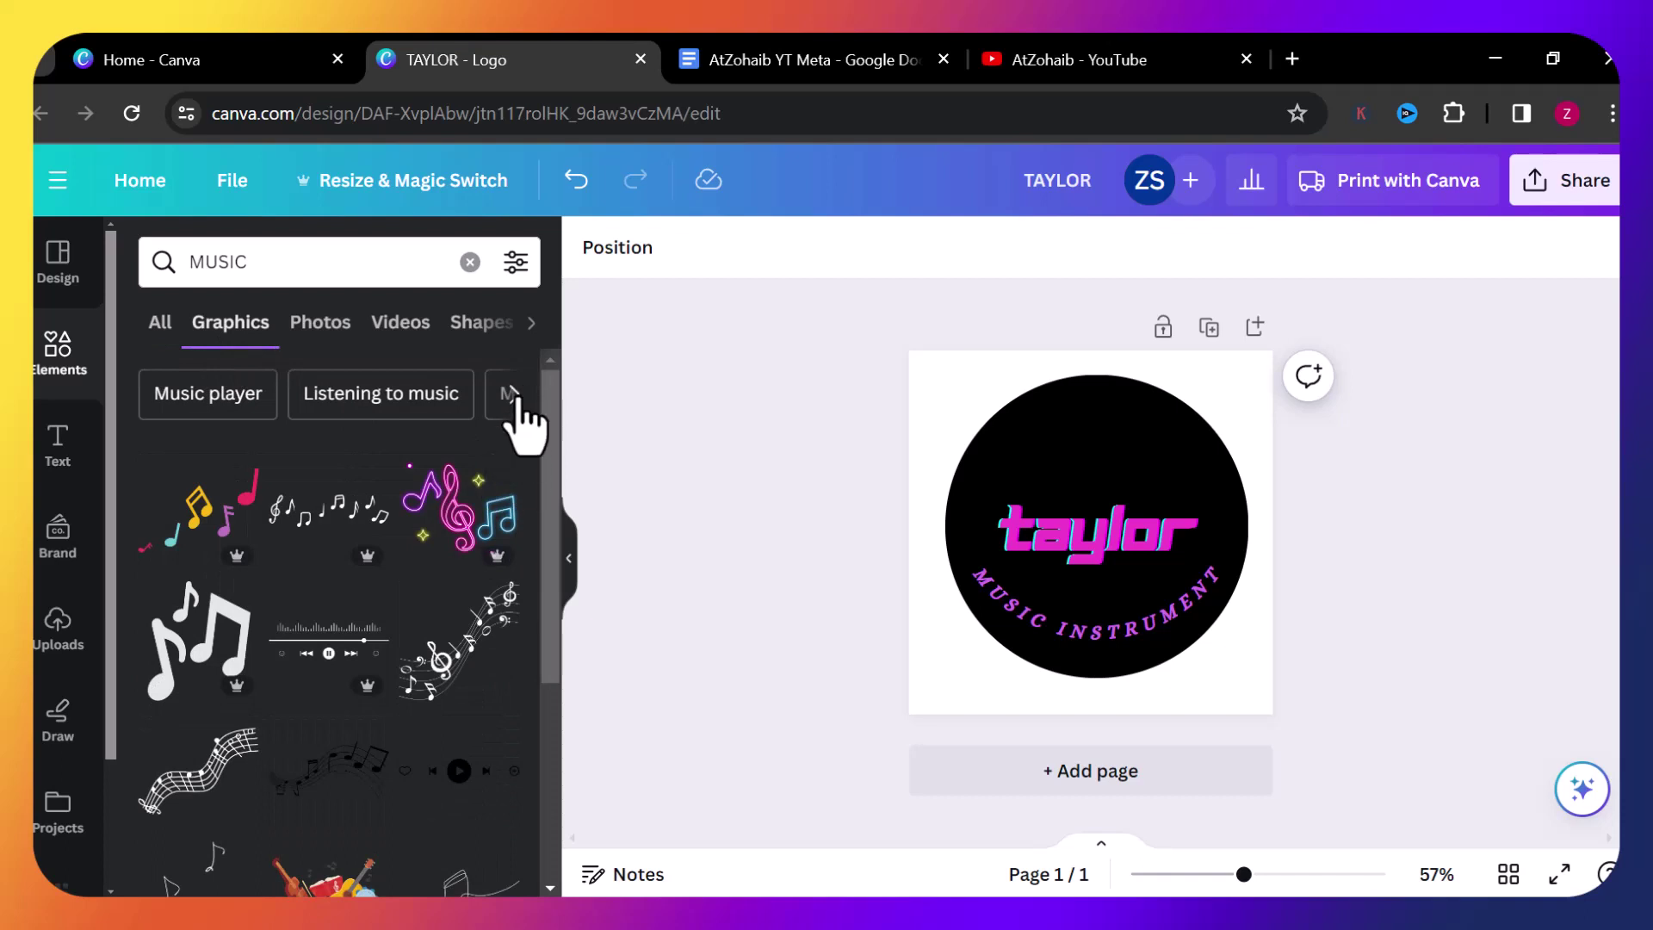
{"action": "left_click", "coordinate": [513, 392]}
{"action": "left_click", "coordinate": [514, 393]}
{"action": "left_click", "coordinate": [514, 393]}
{"action": "left_click", "coordinate": [514, 393]}
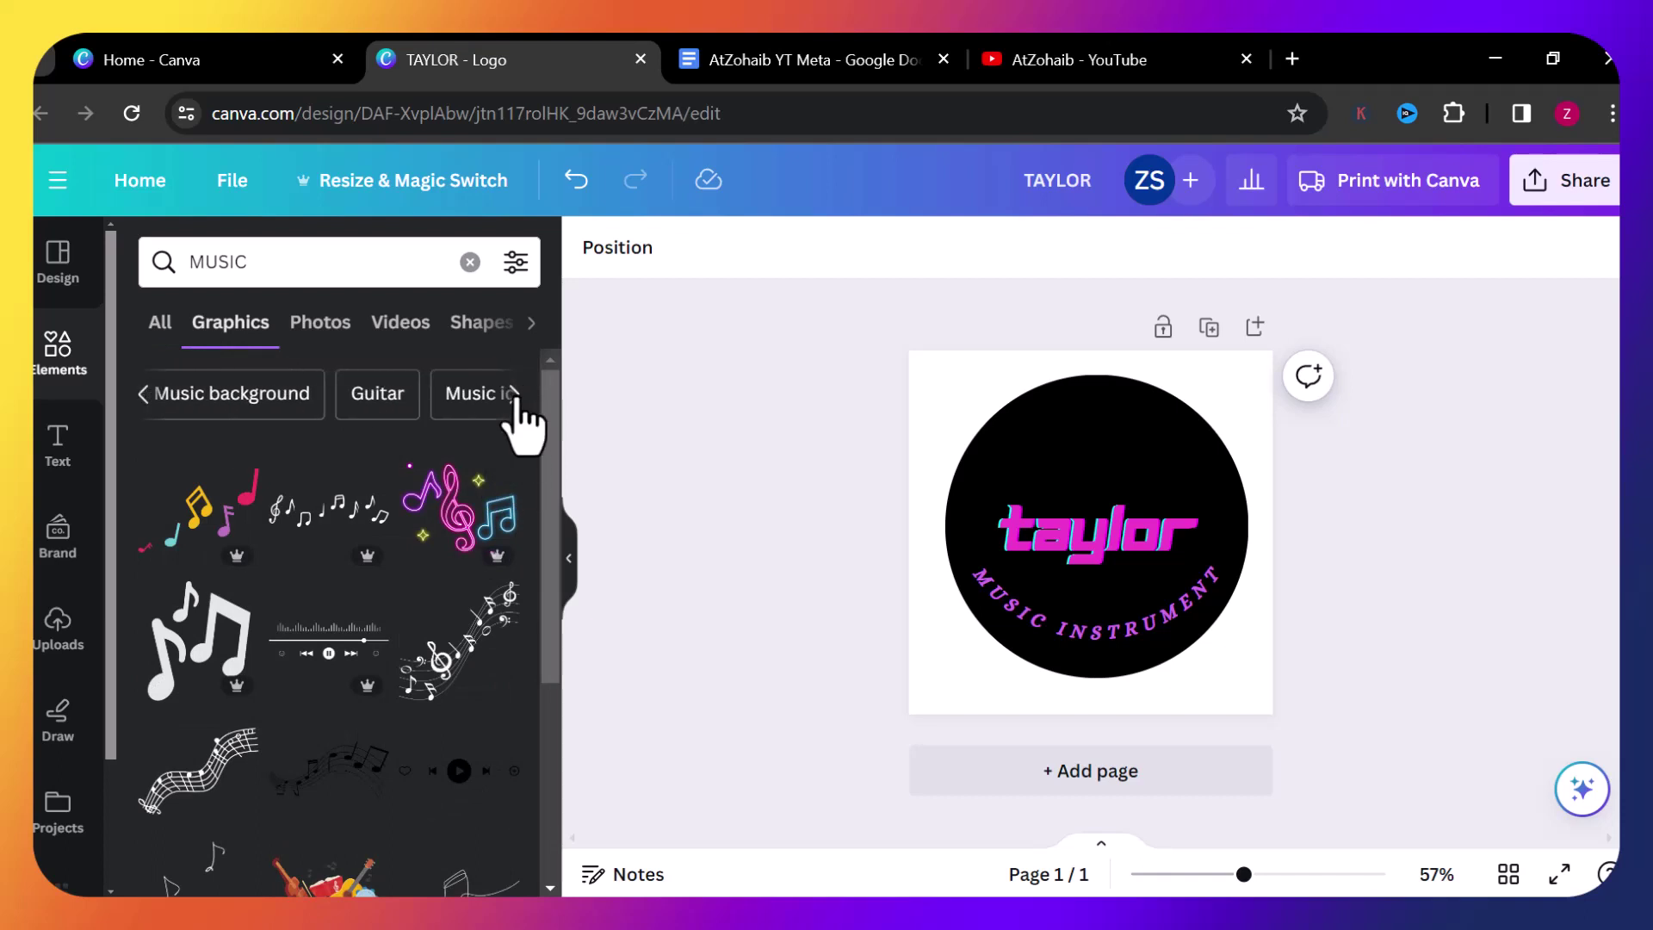
{"action": "left_click", "coordinate": [398, 396]}
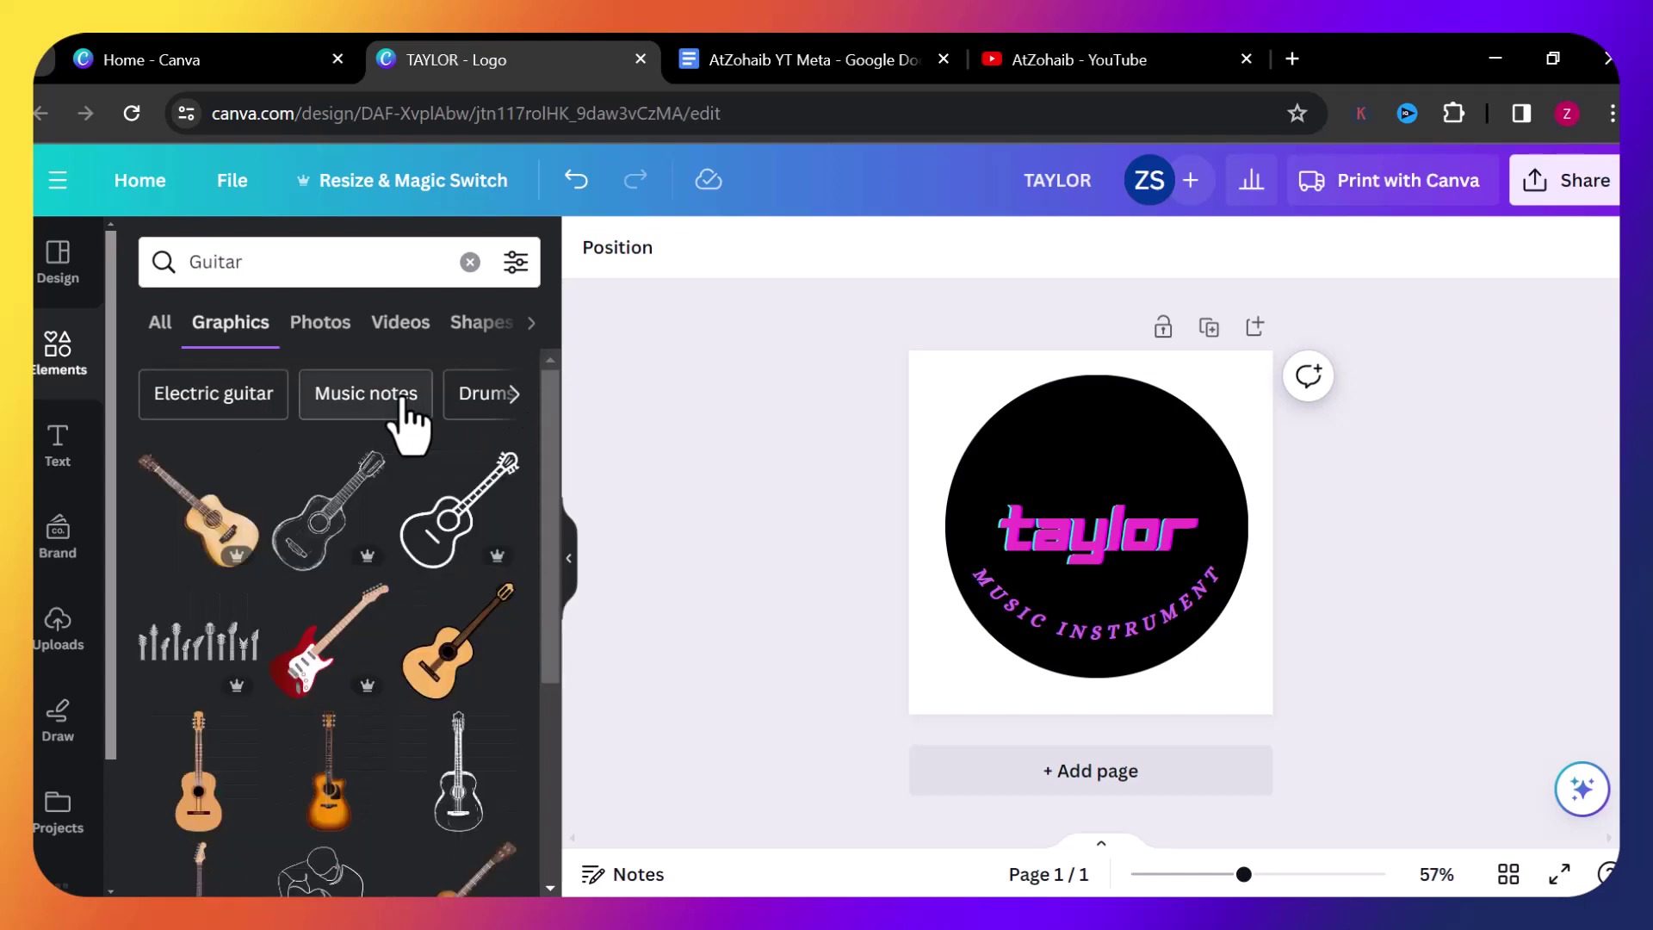
Add the graphic with the row of instrument necks and place it above the "taylor" wordmark inside the circle.
{"action": "left_click", "coordinate": [184, 652]}
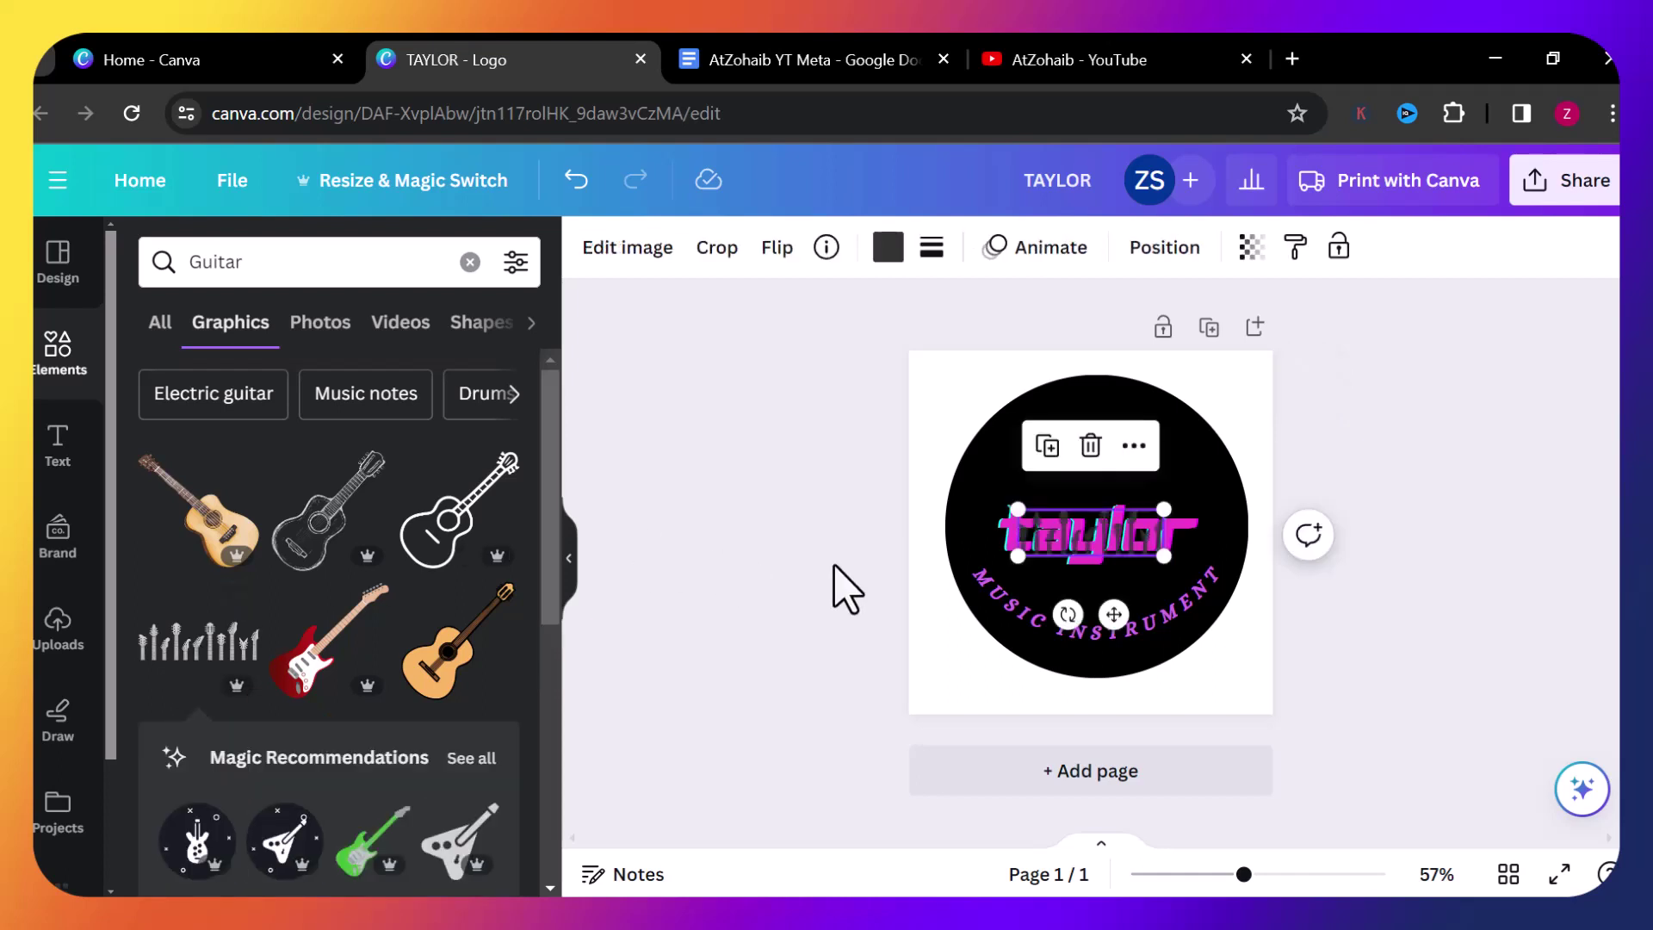
{"action": "left_click_drag", "start_coordinate": [1076, 560], "coordinate": [1077, 471]}
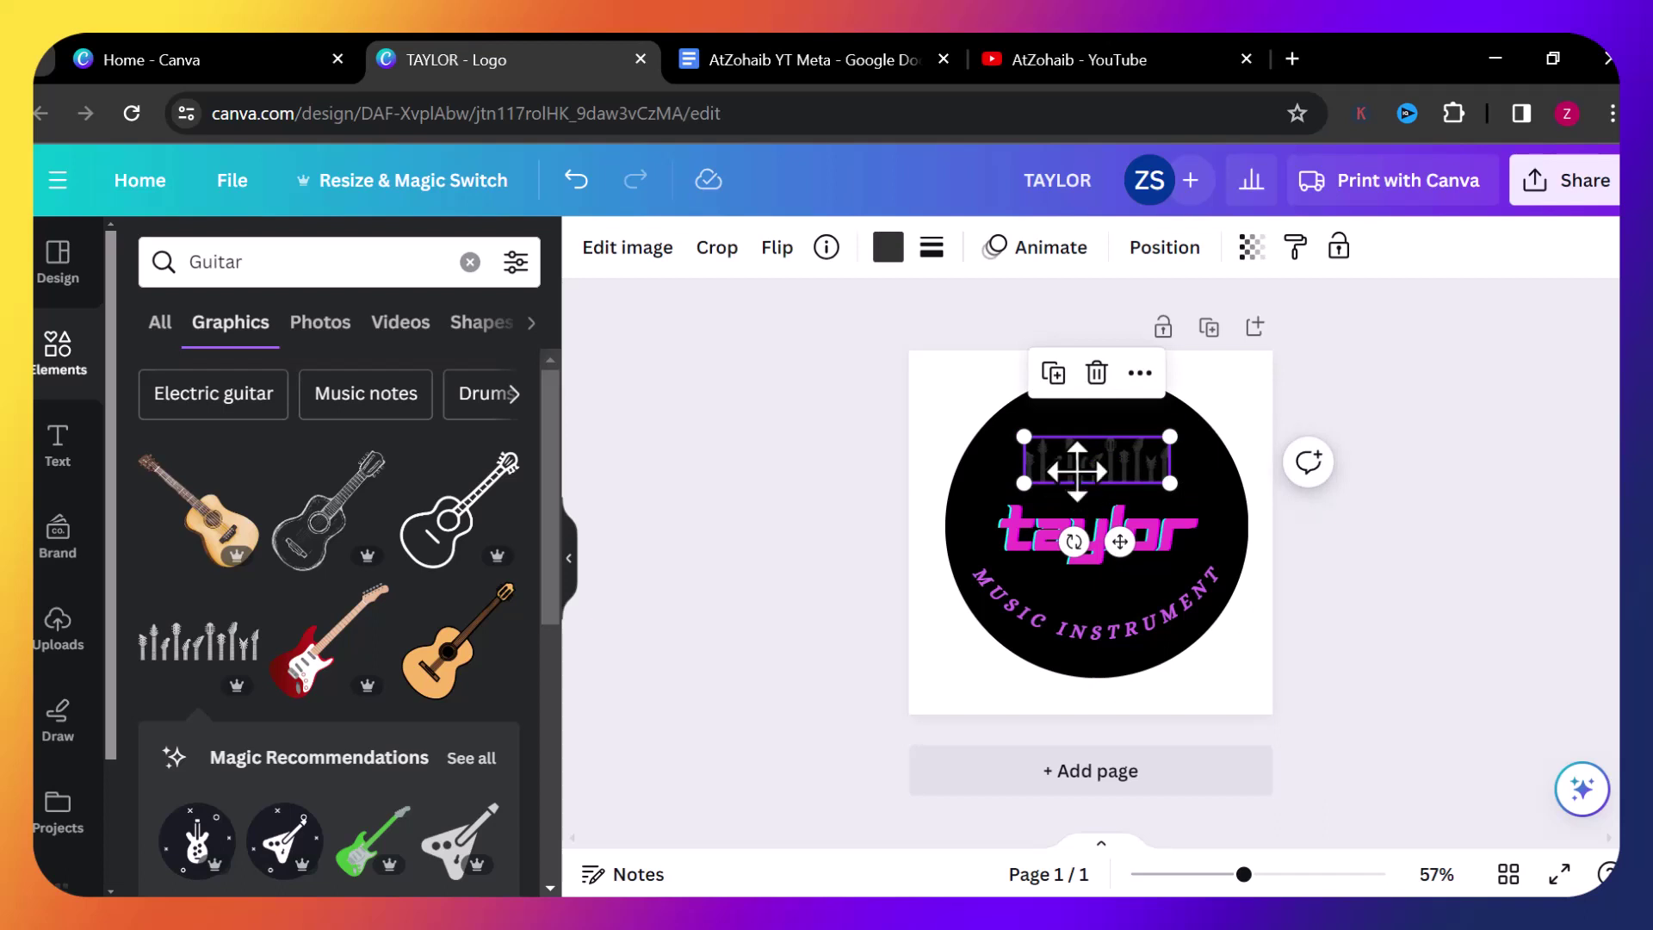
{"action": "double_click", "coordinate": [1077, 471]}
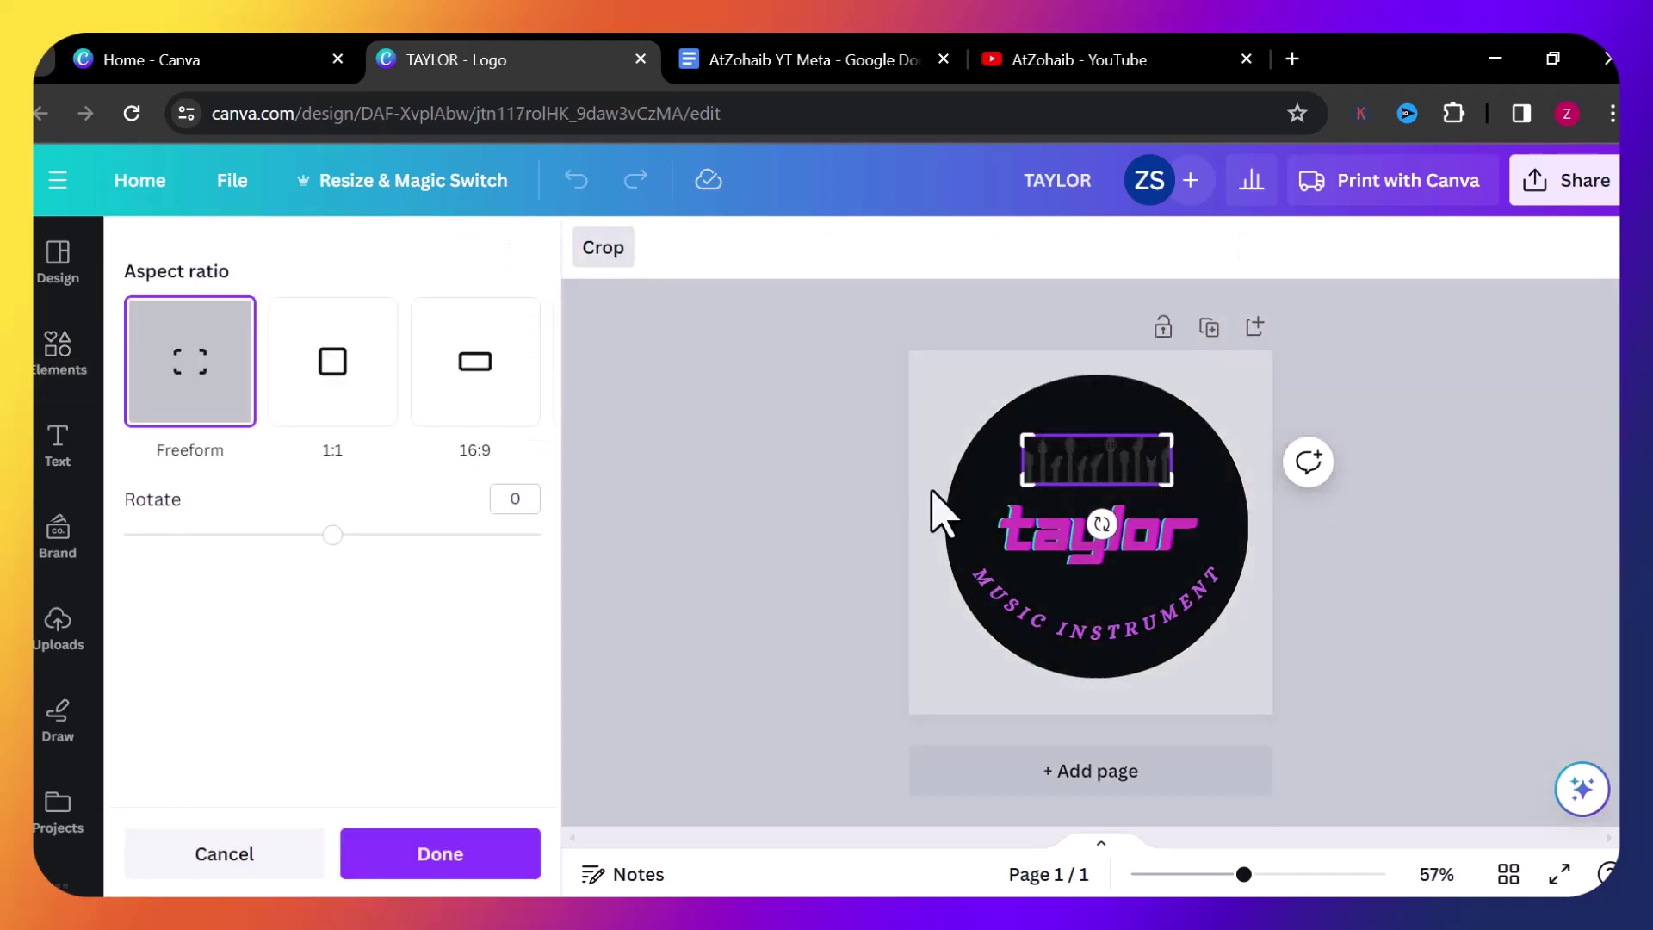
{"action": "left_click", "coordinate": [1093, 562]}
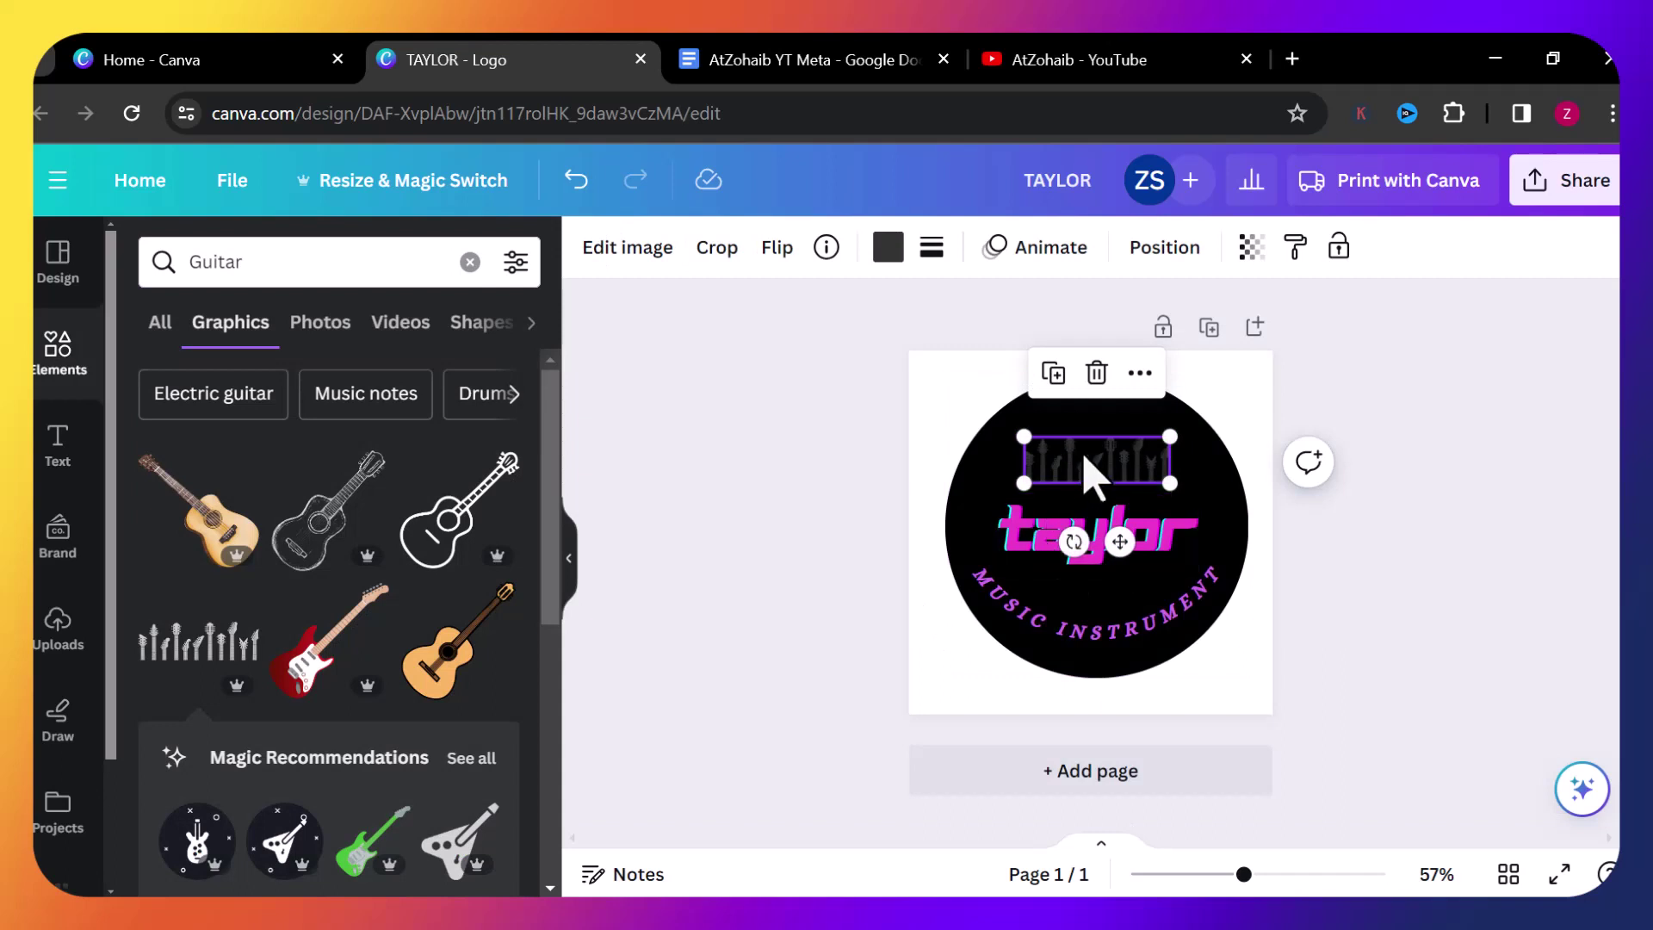
Recolour the instruments graphic in the light purple from the default solid colours and deselect it.
{"action": "left_click", "coordinate": [888, 250]}
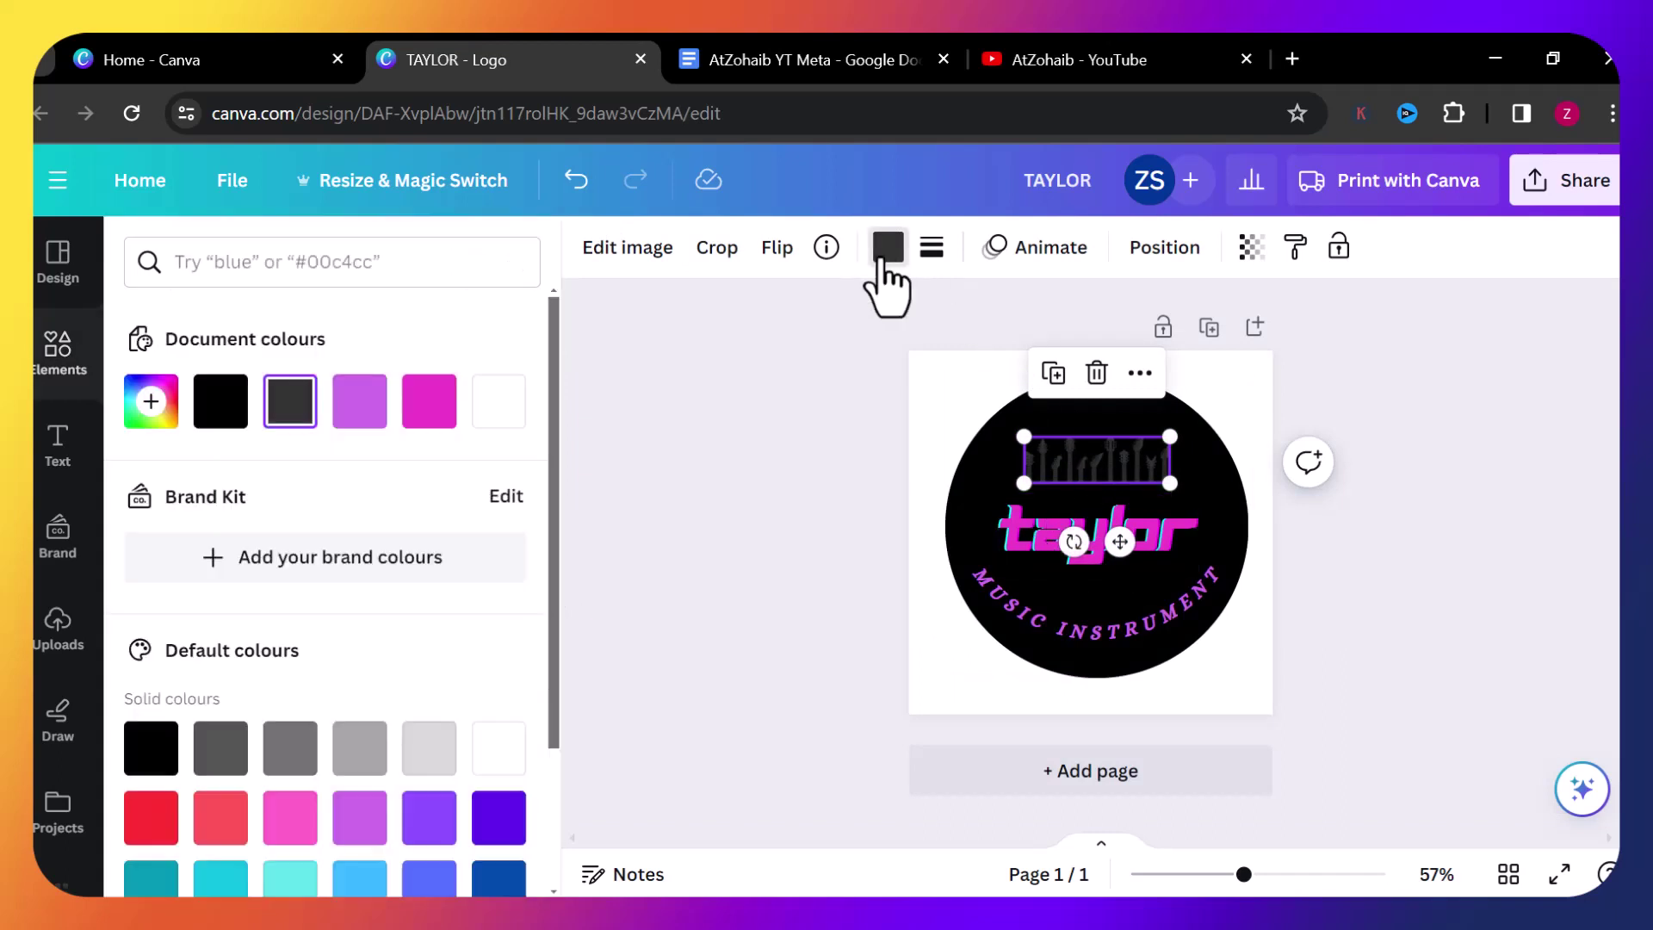
{"action": "left_click", "coordinate": [430, 823]}
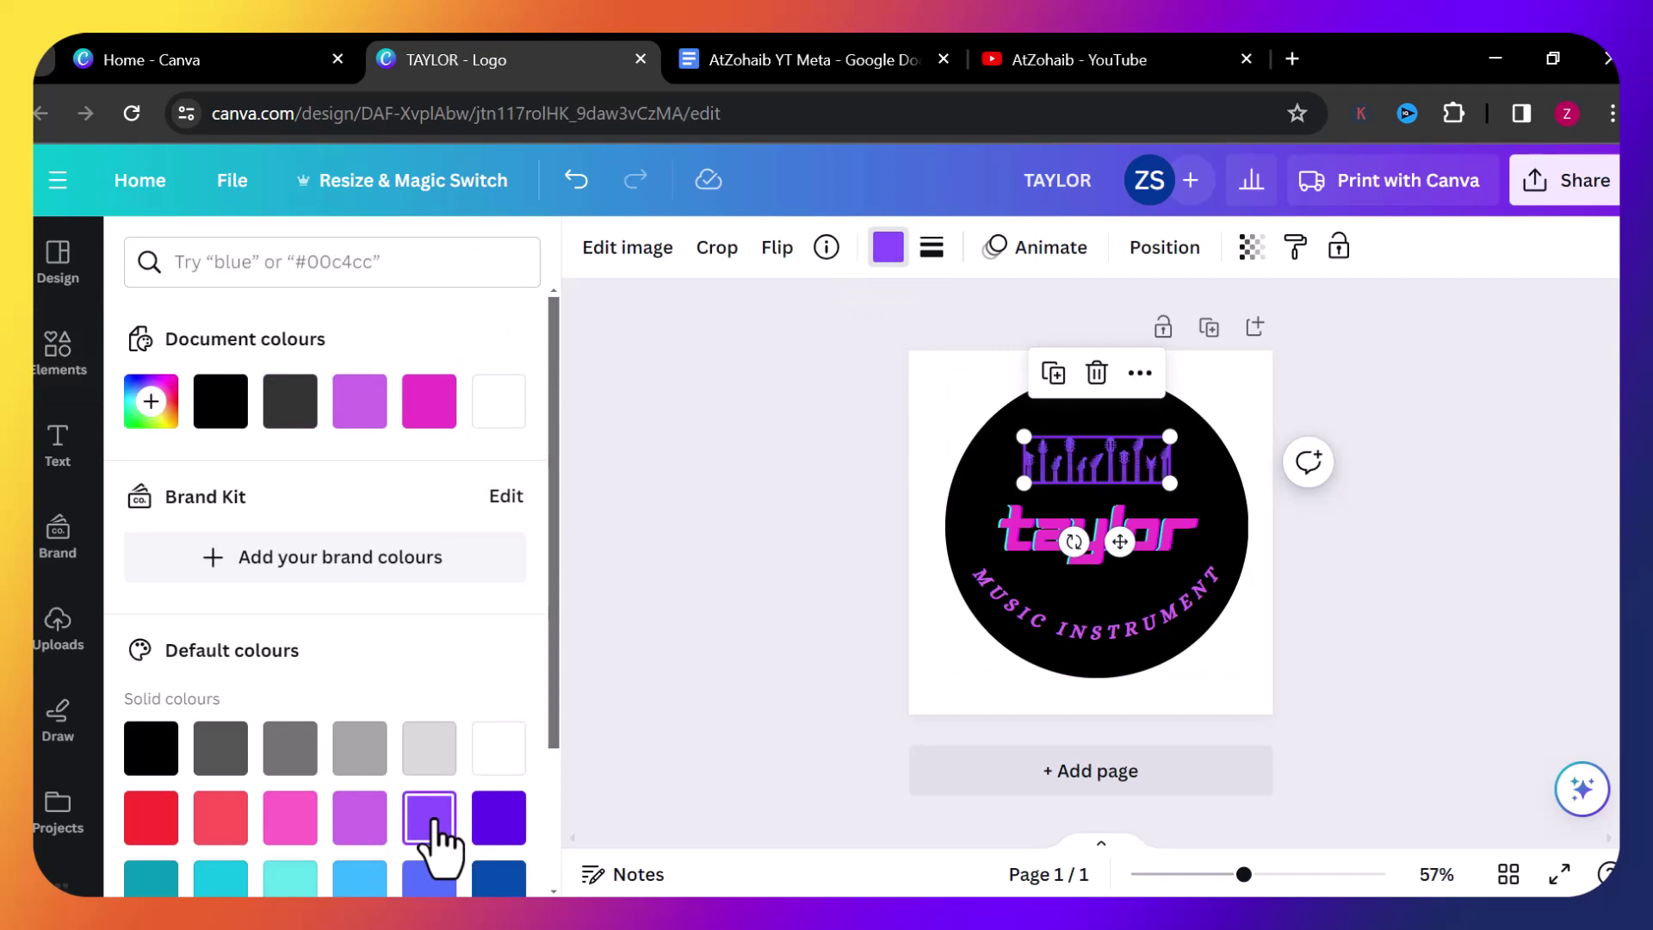
{"action": "left_click", "coordinate": [357, 831]}
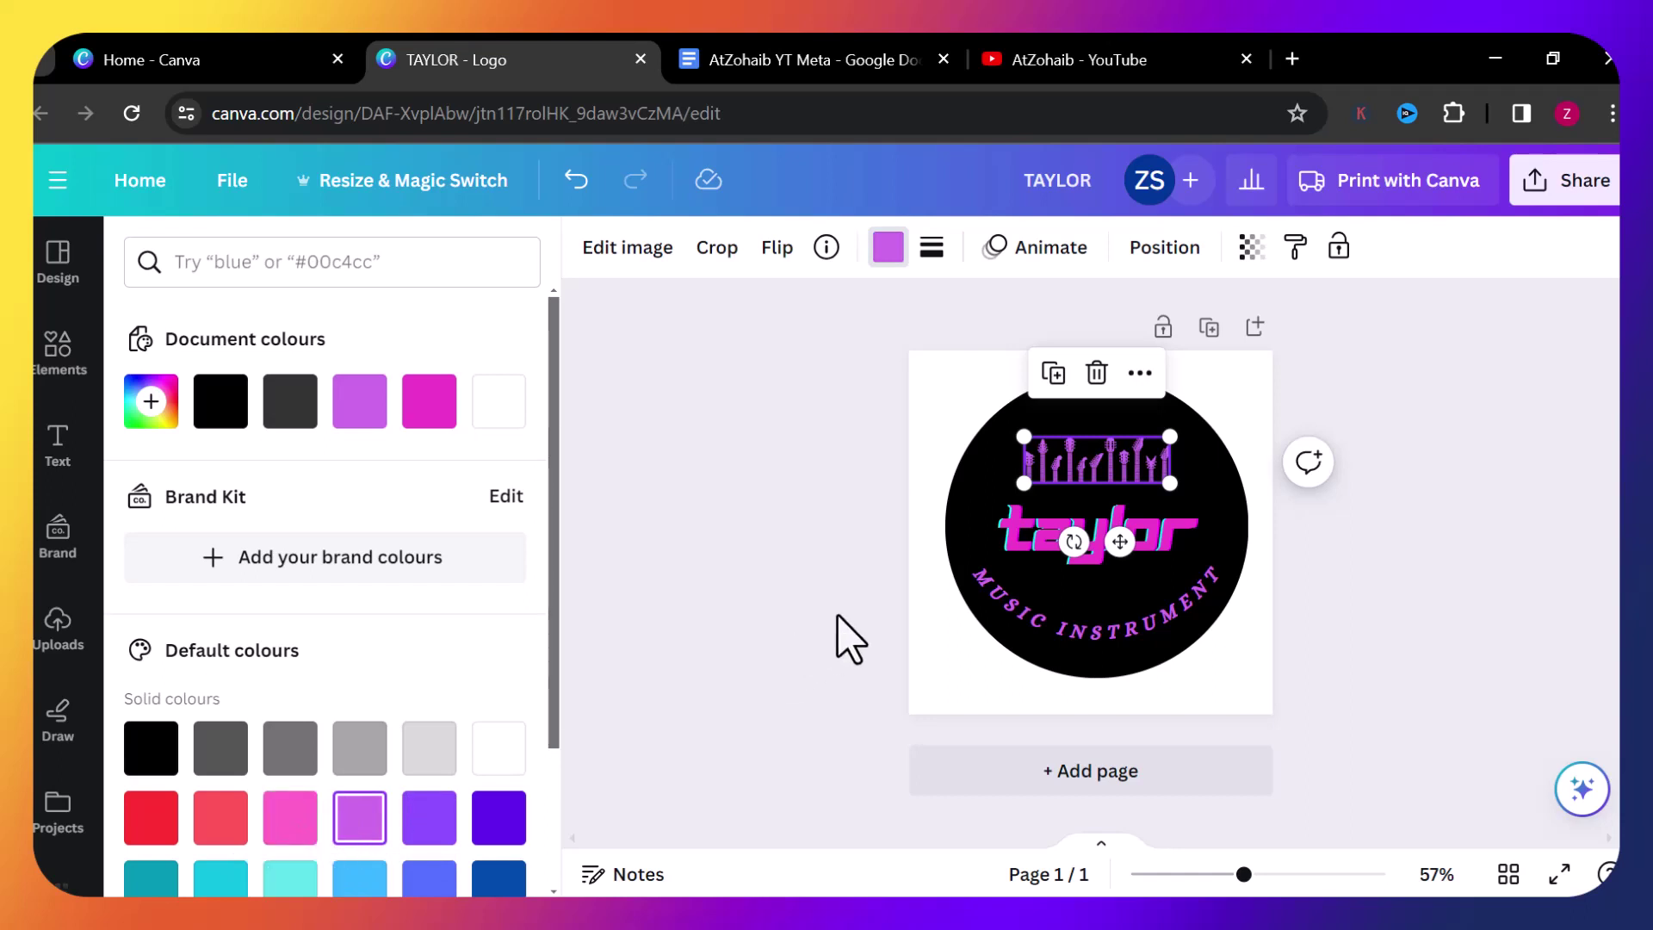
{"action": "key", "text": "Escape"}
{"action": "left_click", "coordinate": [982, 542]}
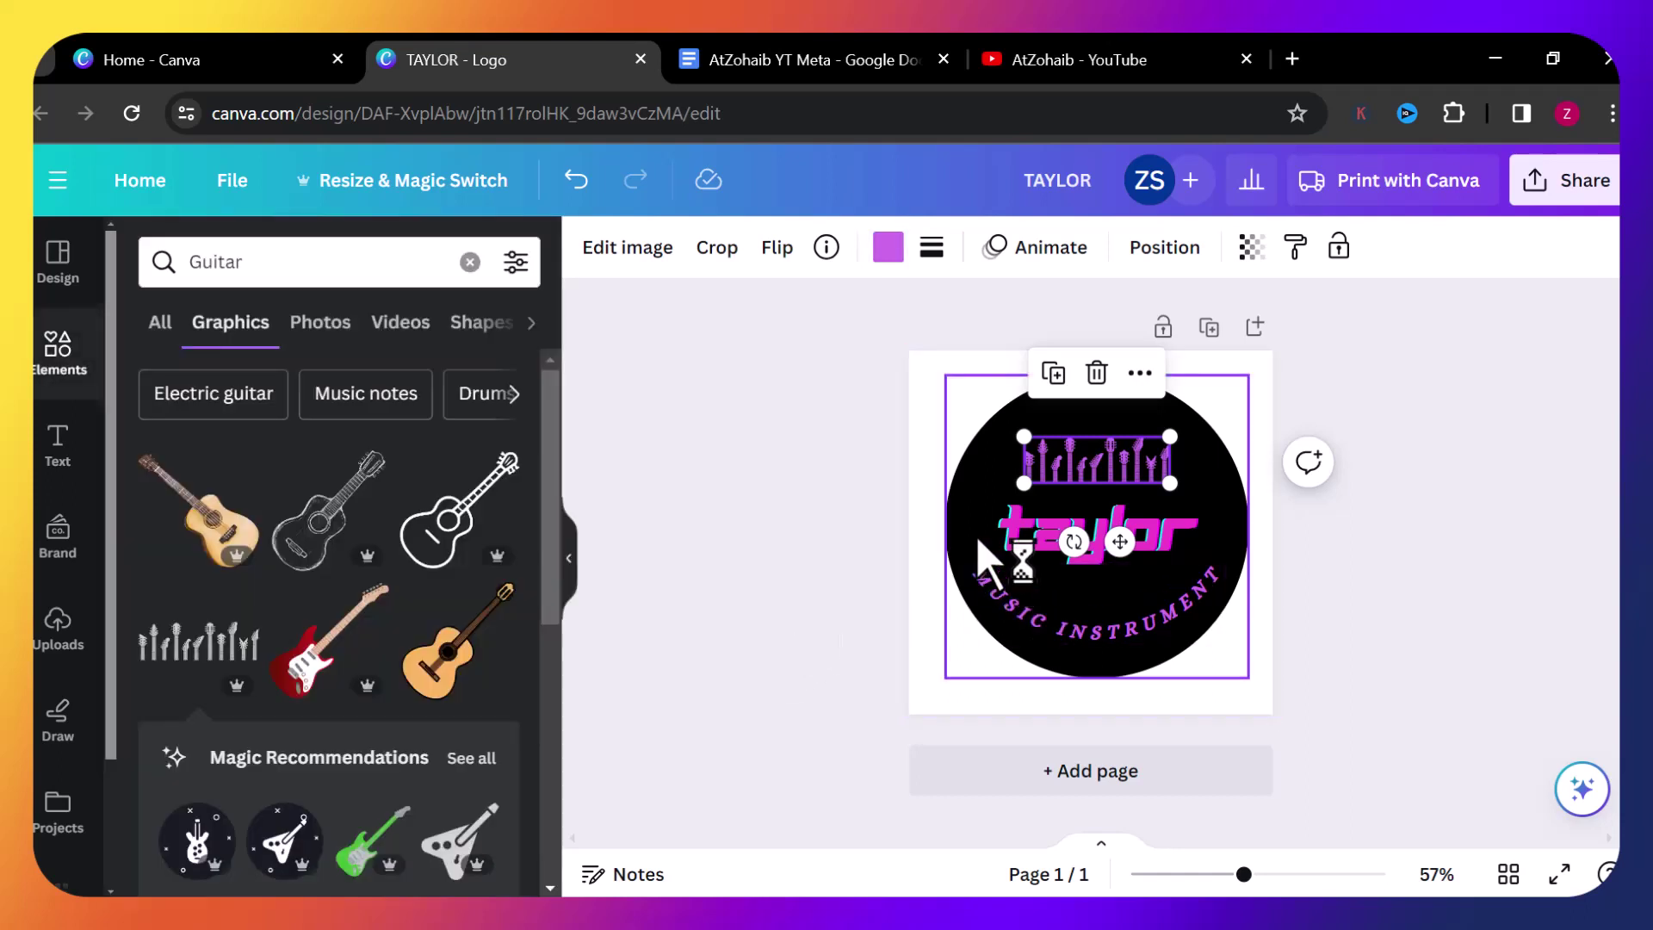
{"action": "left_click", "coordinate": [848, 551]}
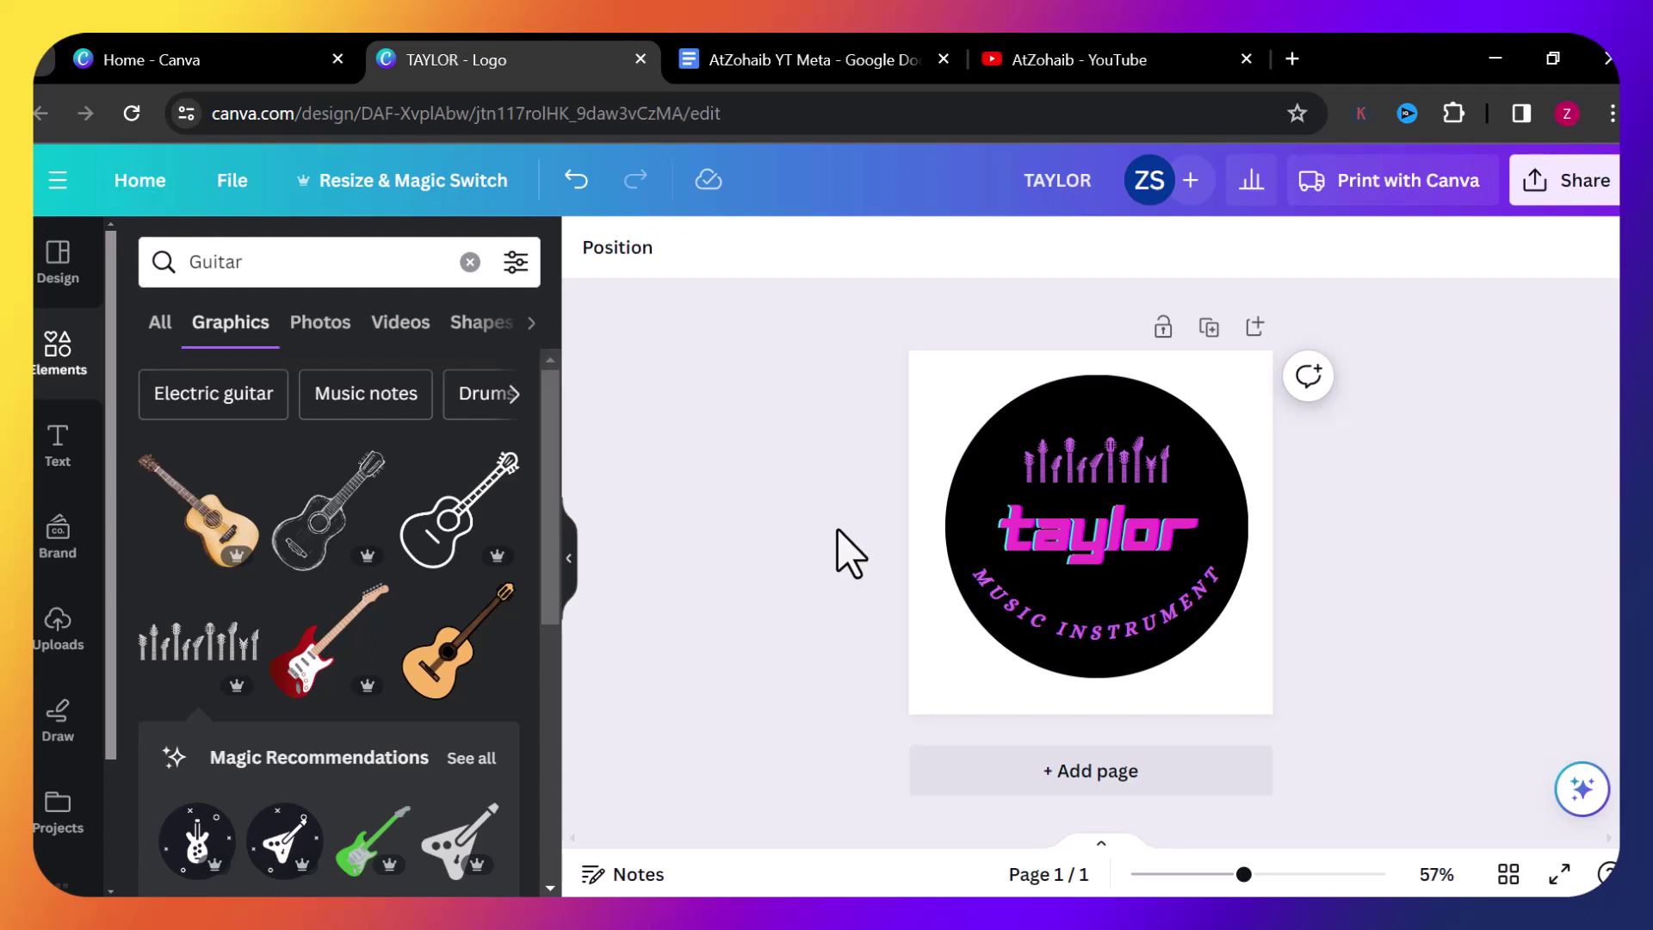
Shift the "taylor" wordmark slightly to the left on the circle and open the curved tagline text for editing.
{"action": "left_click", "coordinate": [1096, 541]}
{"action": "mouse_move", "coordinate": [1096, 541]}
{"action": "left_mouse_down"}
{"action": "mouse_move", "coordinate": [1107, 548]}
{"action": "mouse_move", "coordinate": [1089, 542]}
{"action": "left_mouse_up"}
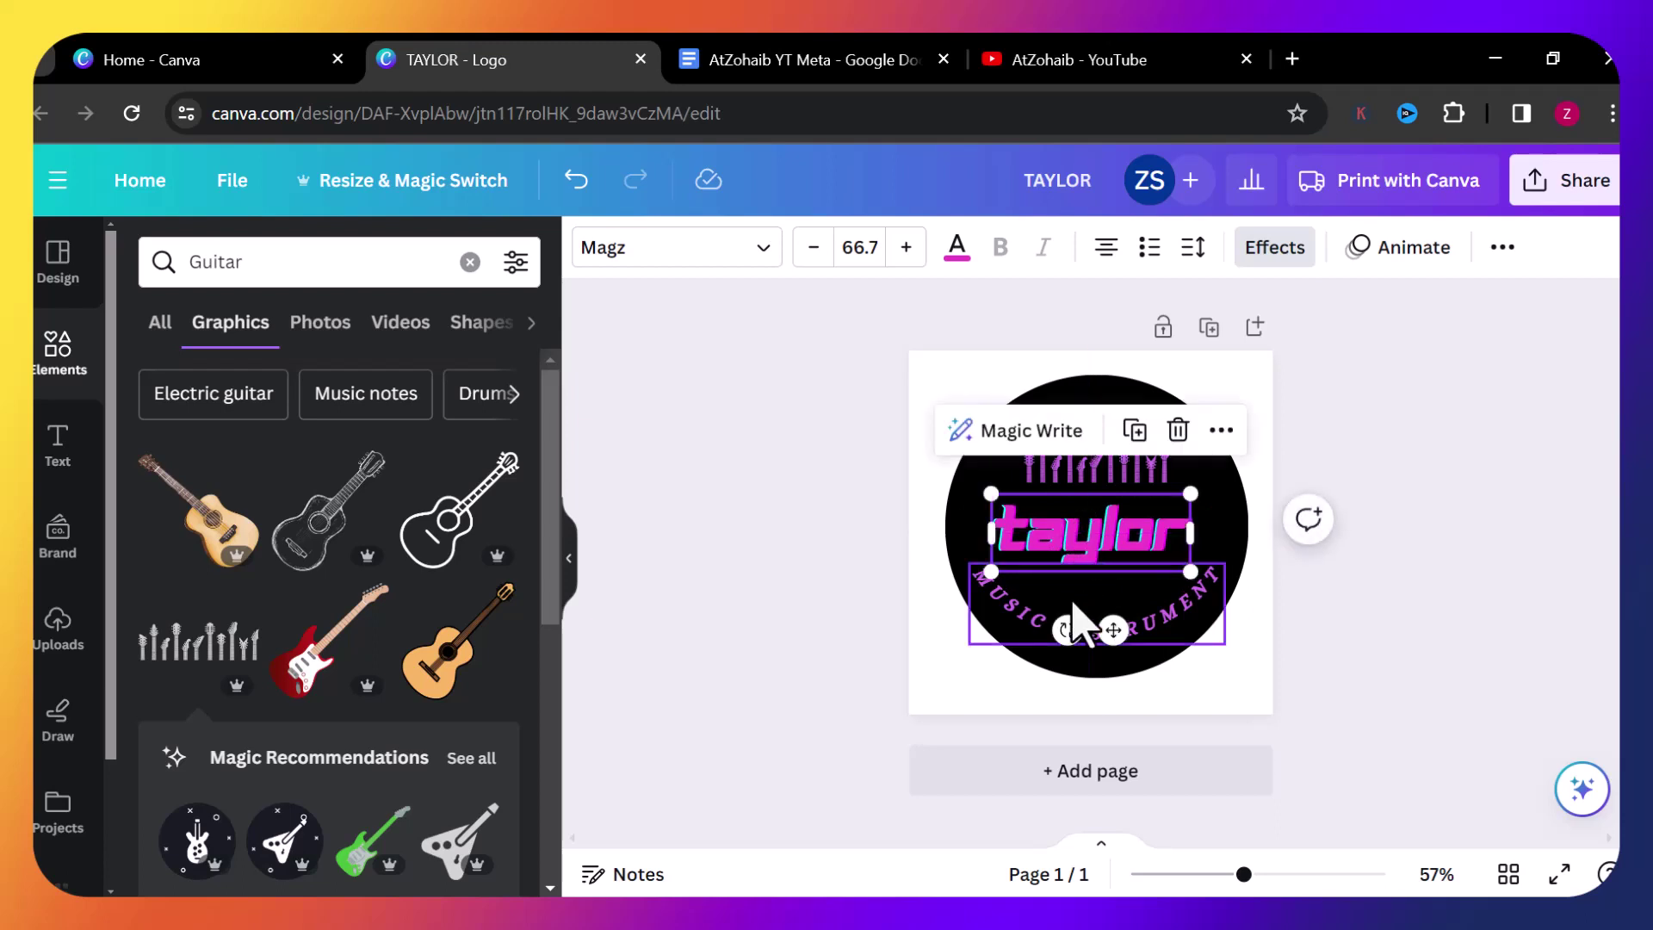
{"action": "left_click", "coordinate": [1176, 633]}
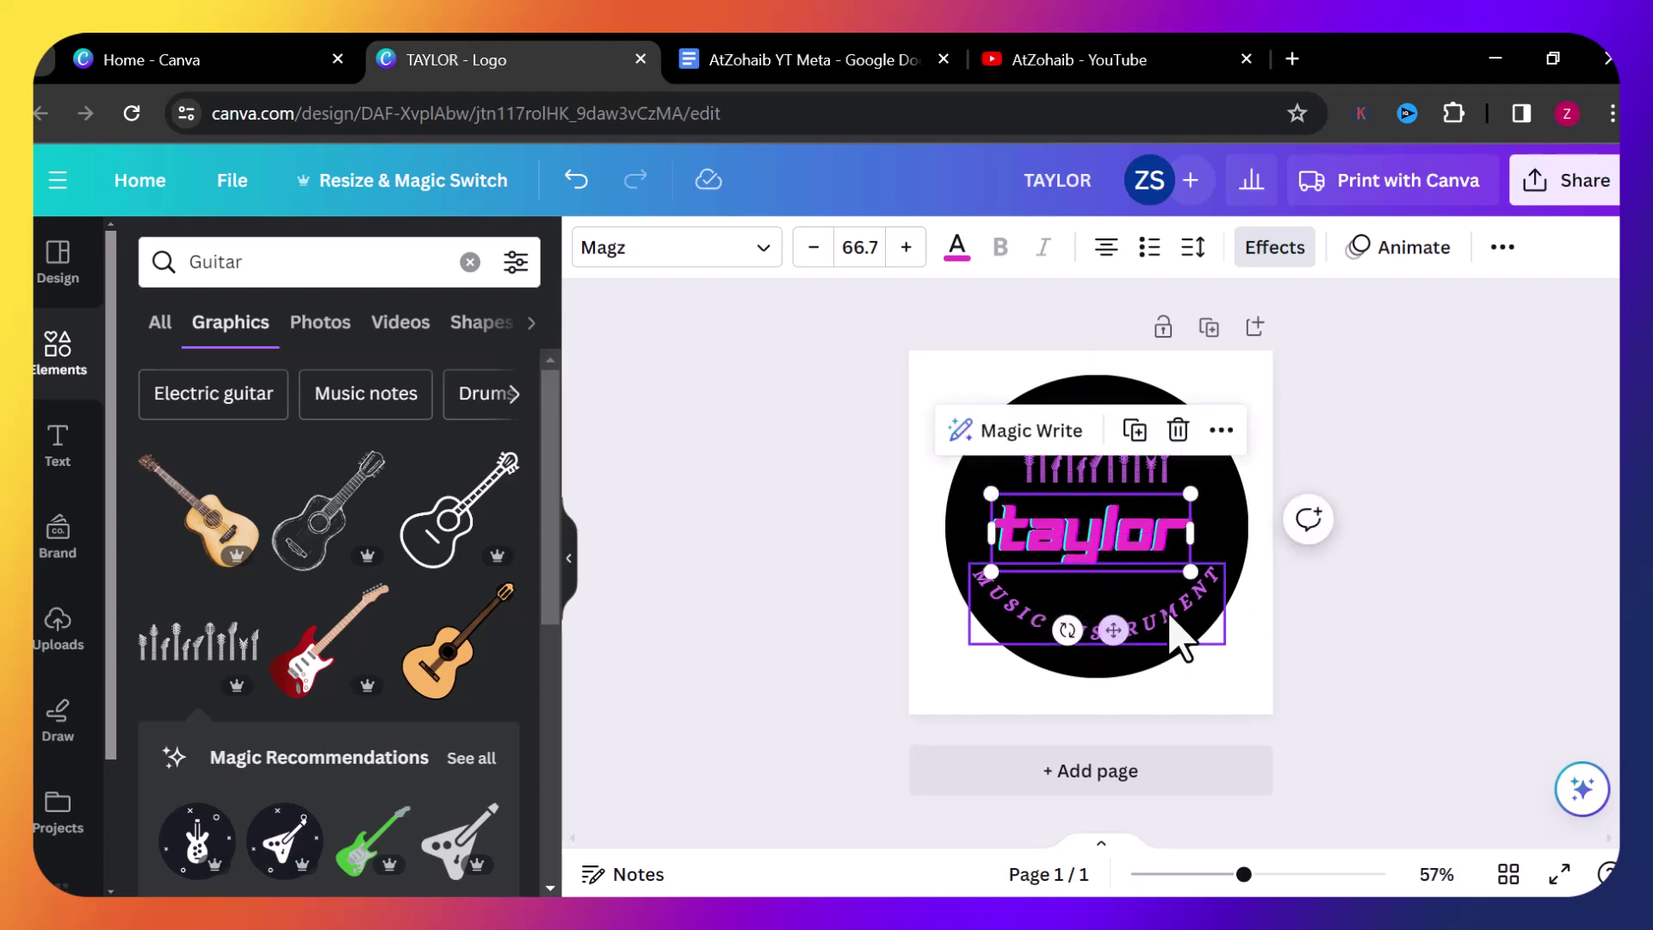
{"action": "left_click", "coordinate": [1171, 628]}
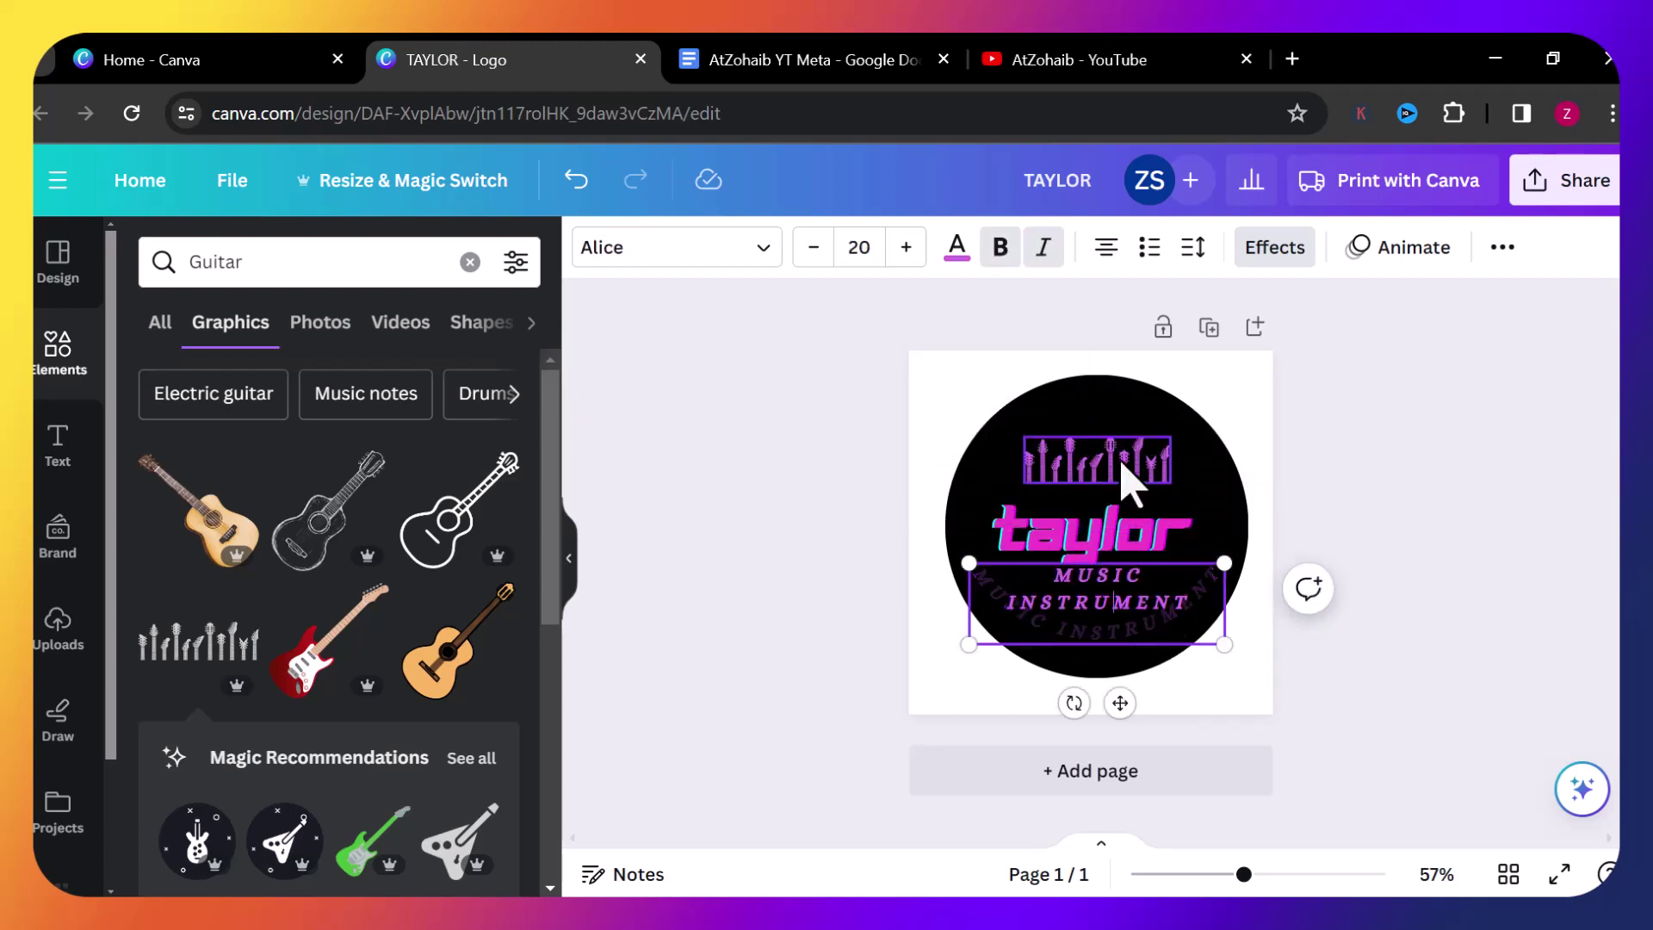
Recolour the instruments graphic in the magenta document colour used by the "taylor" wordmark, leaving its size uncropped.
{"action": "left_click", "coordinate": [1128, 489]}
{"action": "double_click", "coordinate": [1125, 482]}
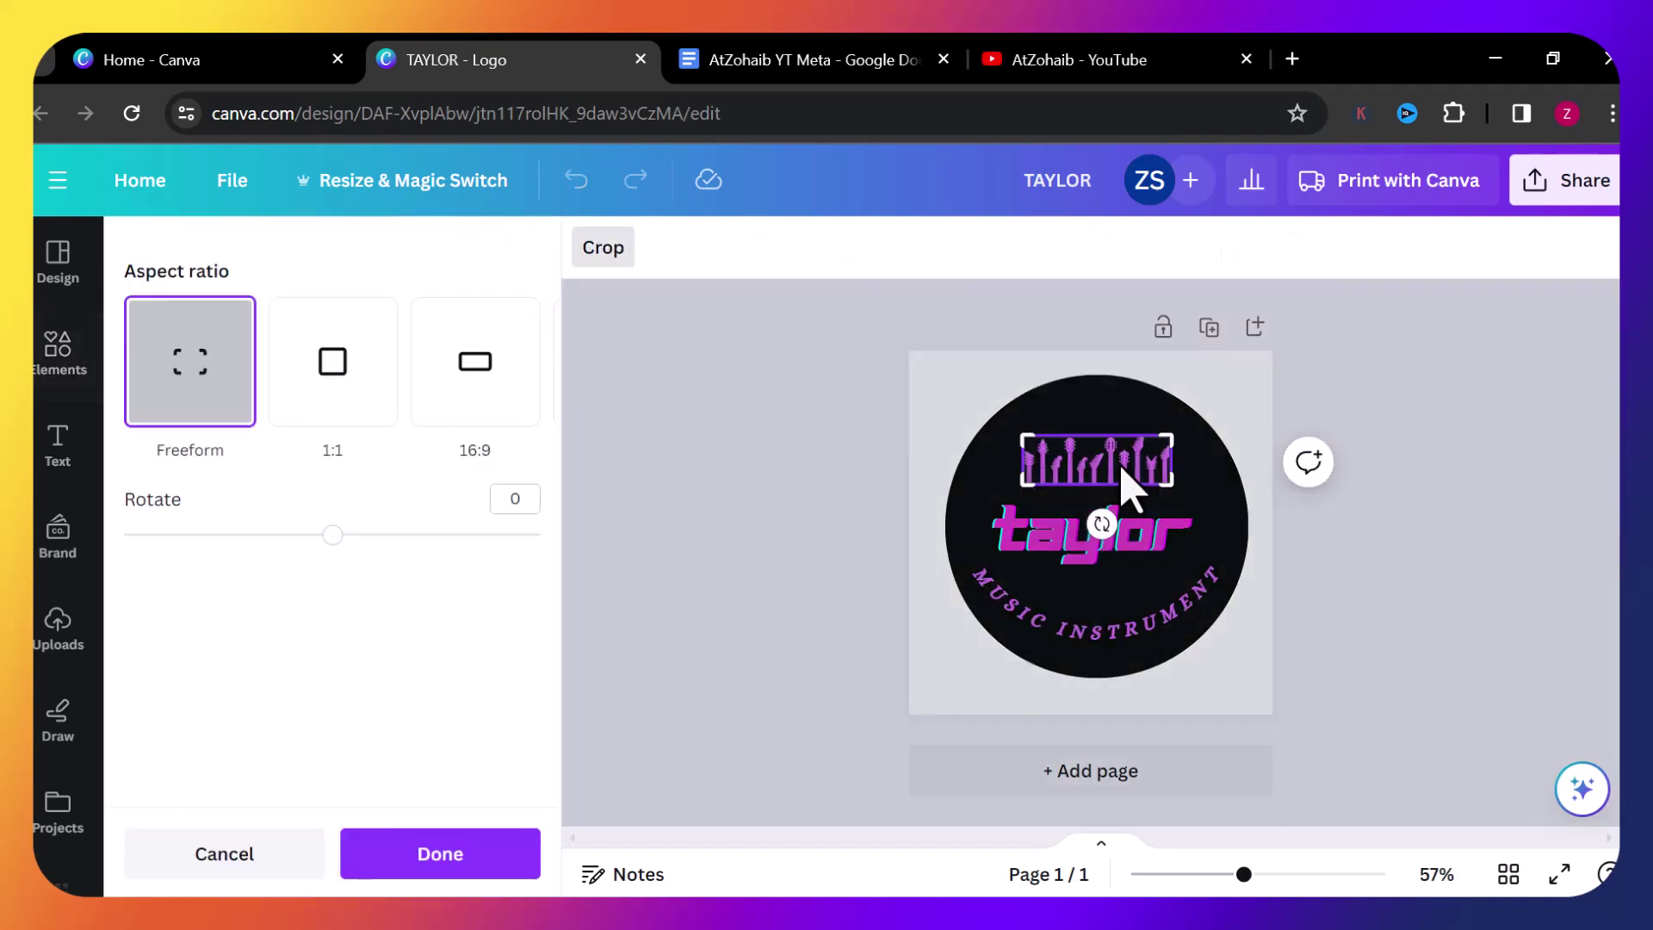
{"action": "left_click", "coordinate": [767, 581]}
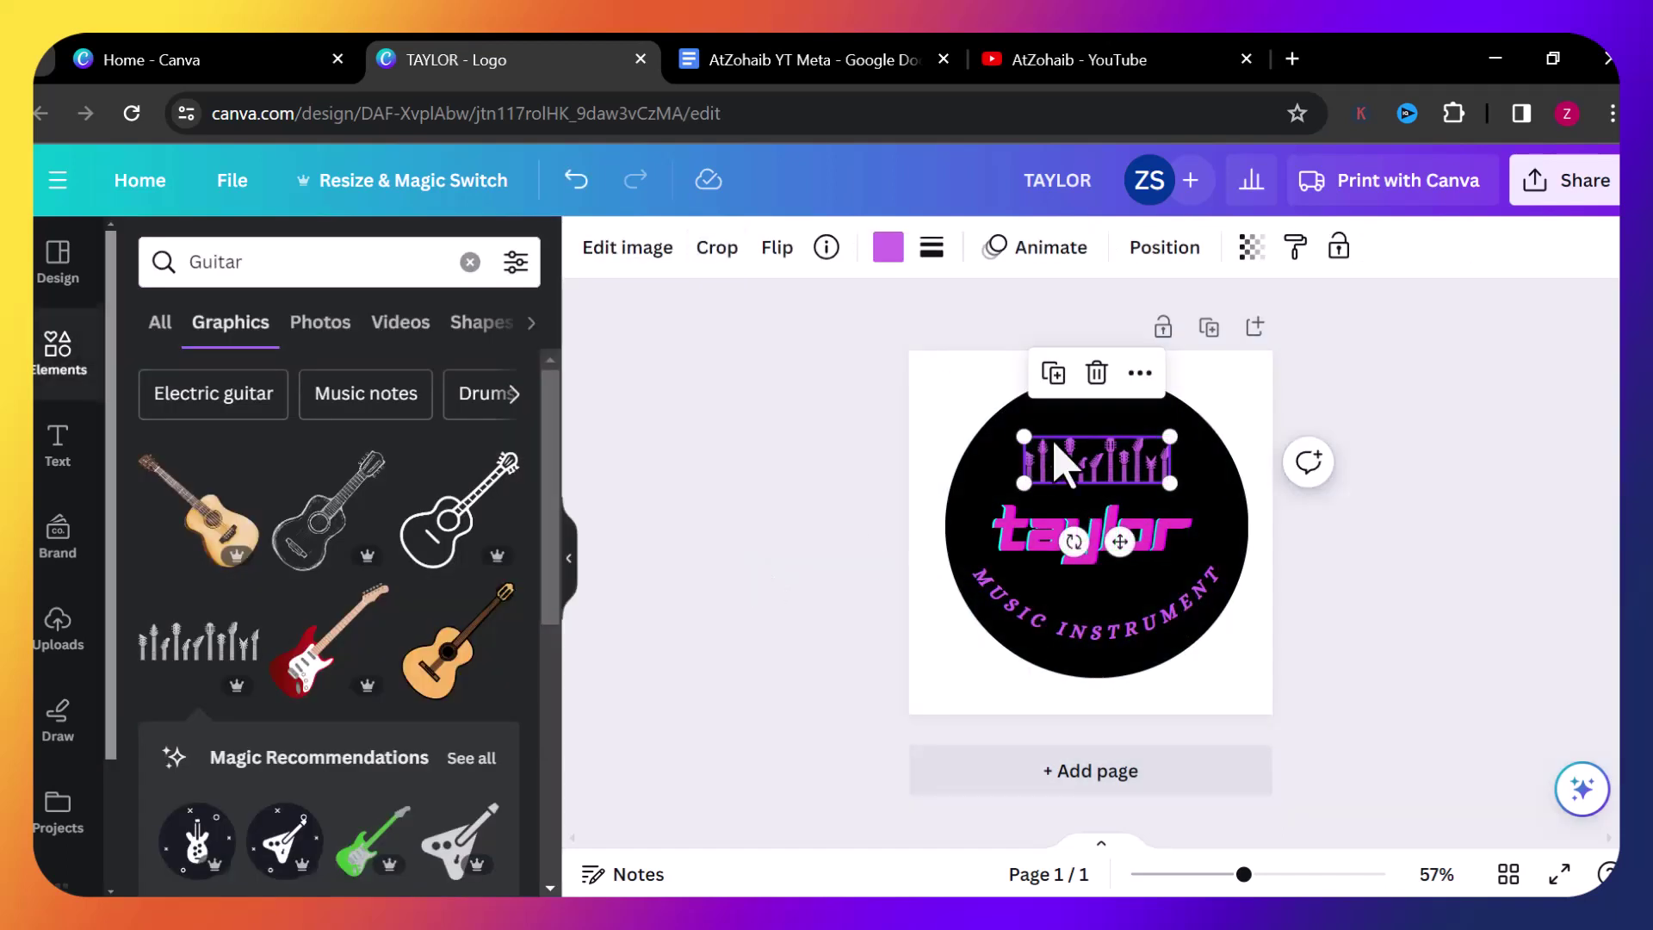
{"action": "left_click", "coordinate": [884, 257]}
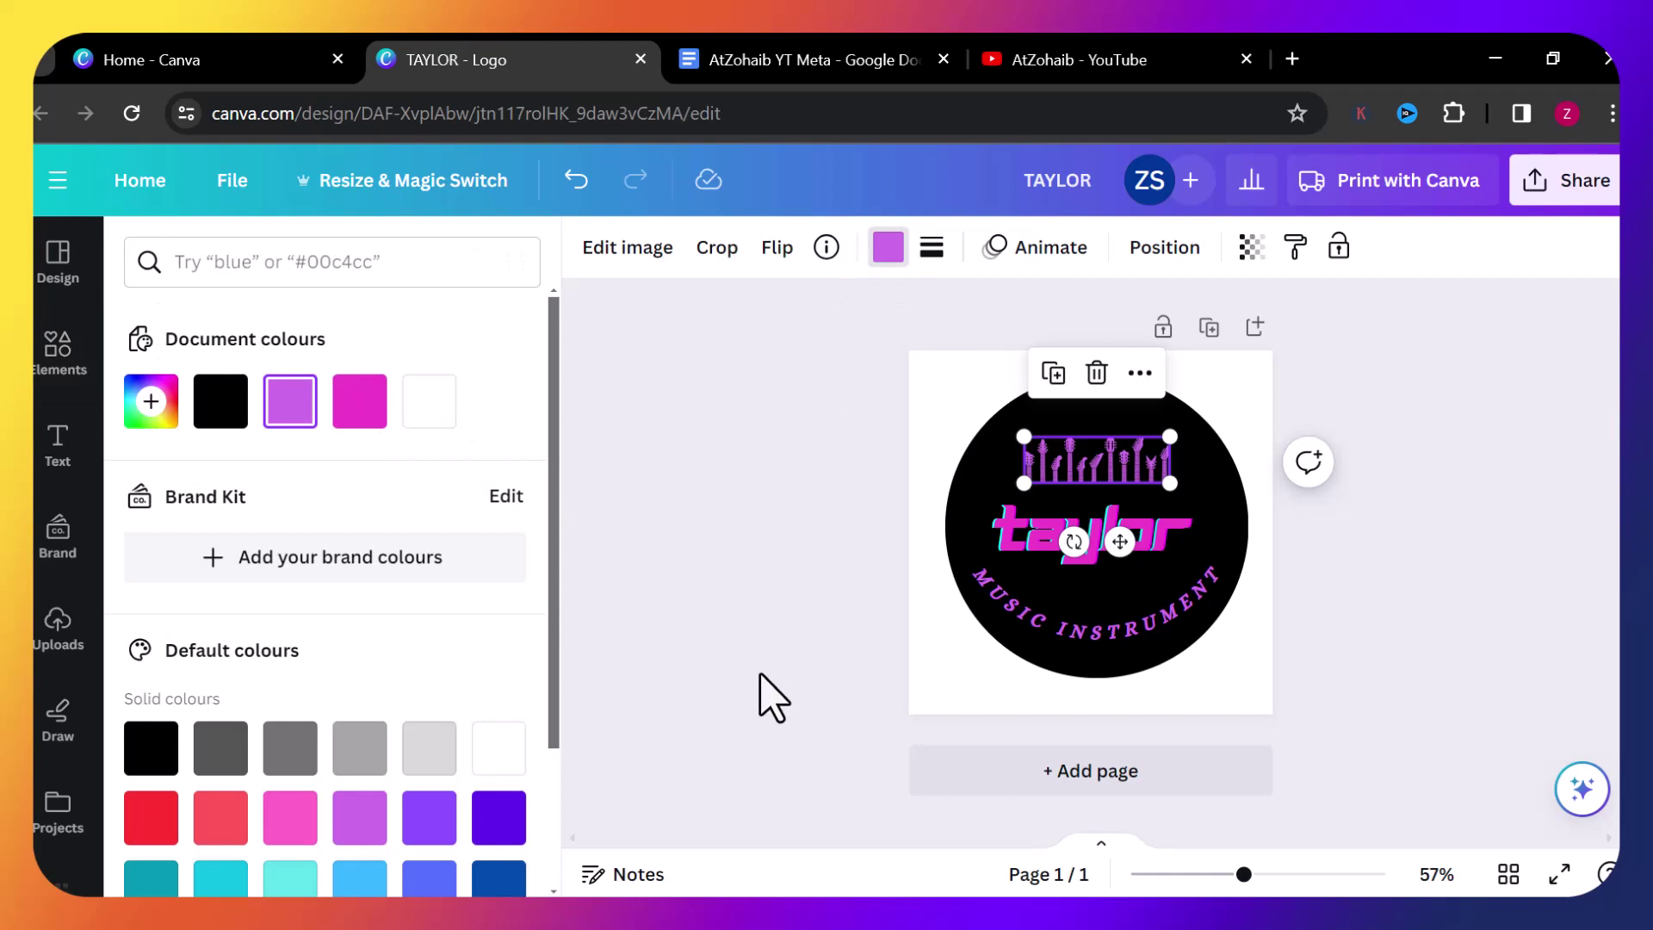
{"action": "left_click", "coordinate": [360, 403]}
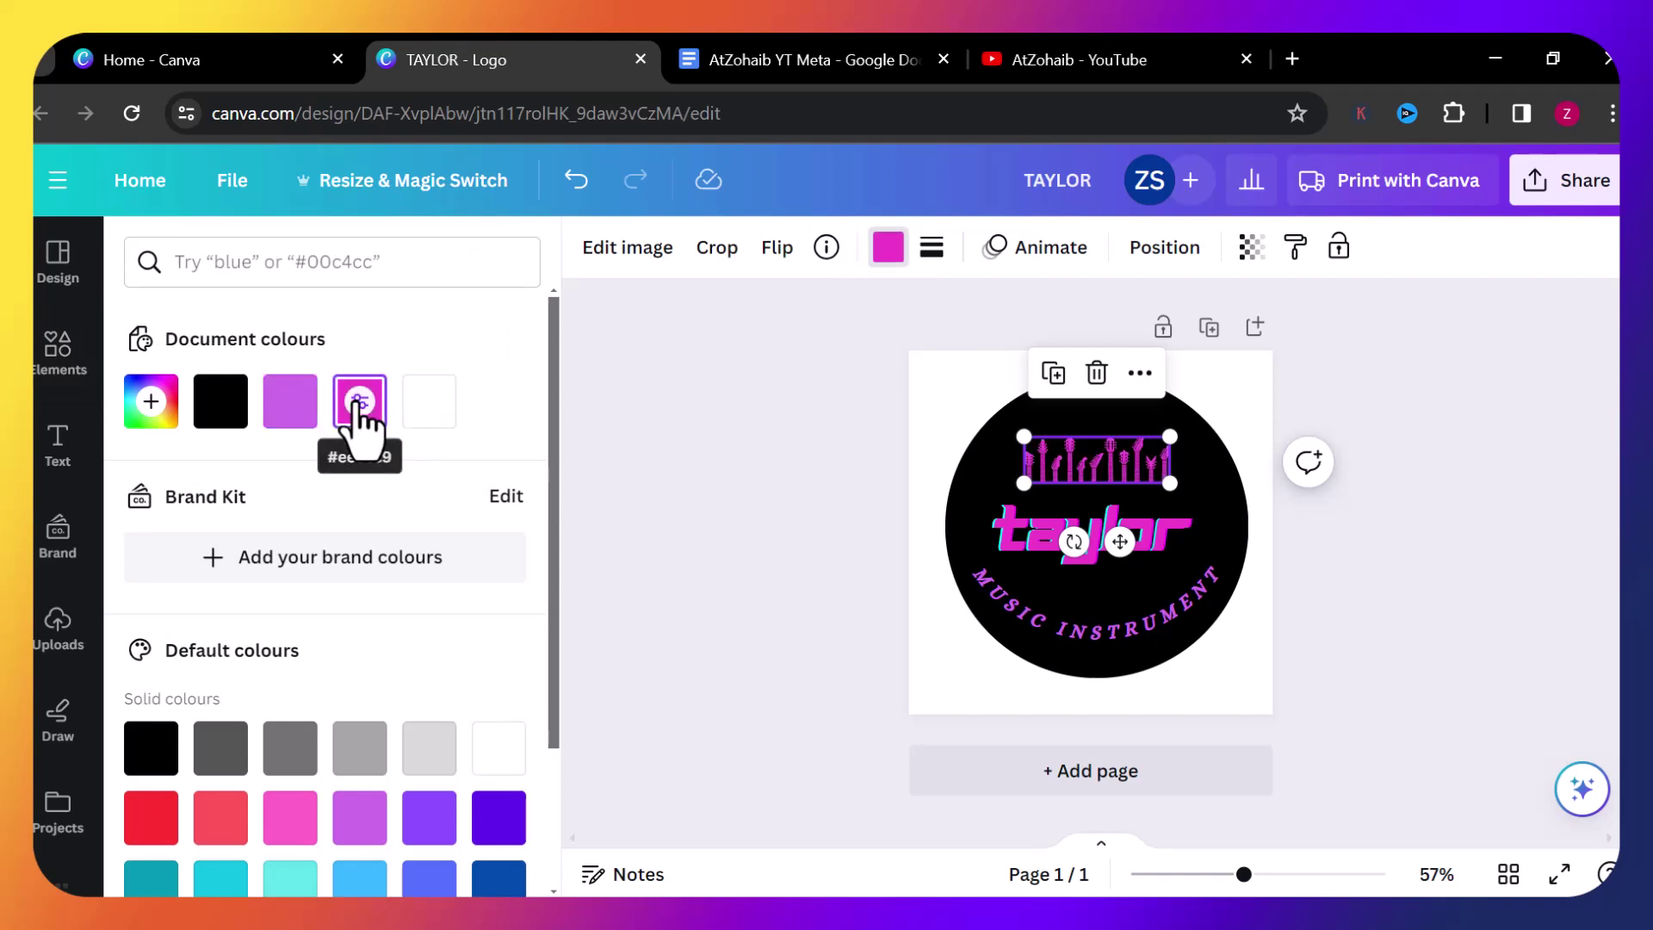
Recolour the "taylor" wordmark in the coral red from the default solid colours.
{"action": "left_click", "coordinate": [1057, 541]}
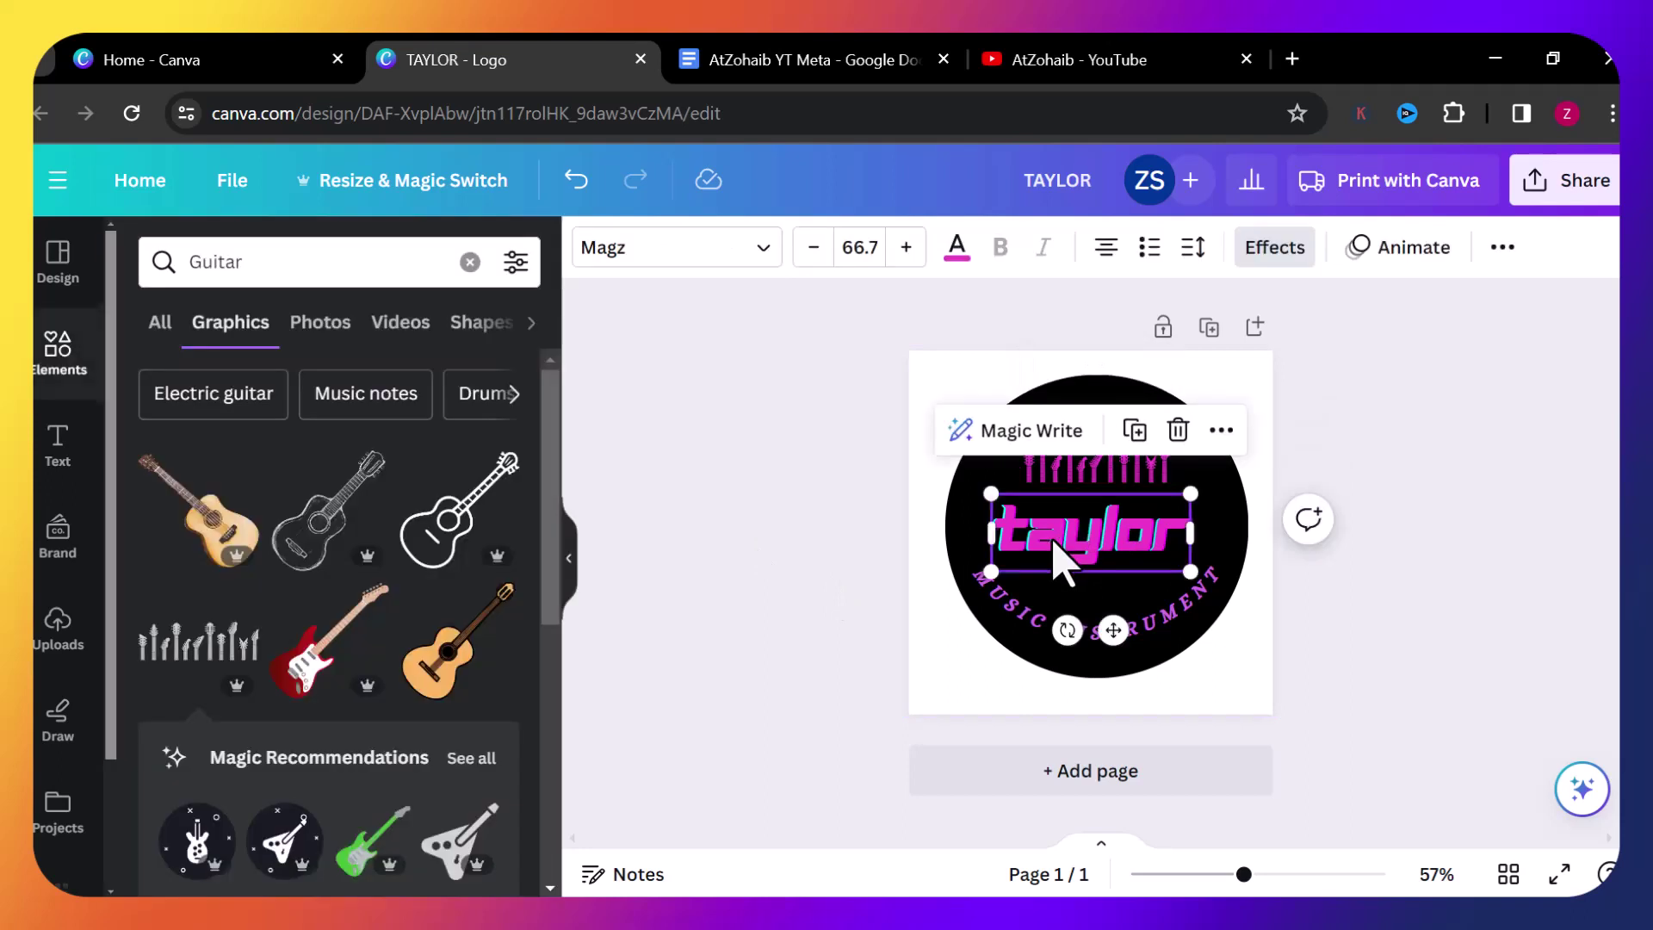
{"action": "left_click", "coordinate": [956, 247]}
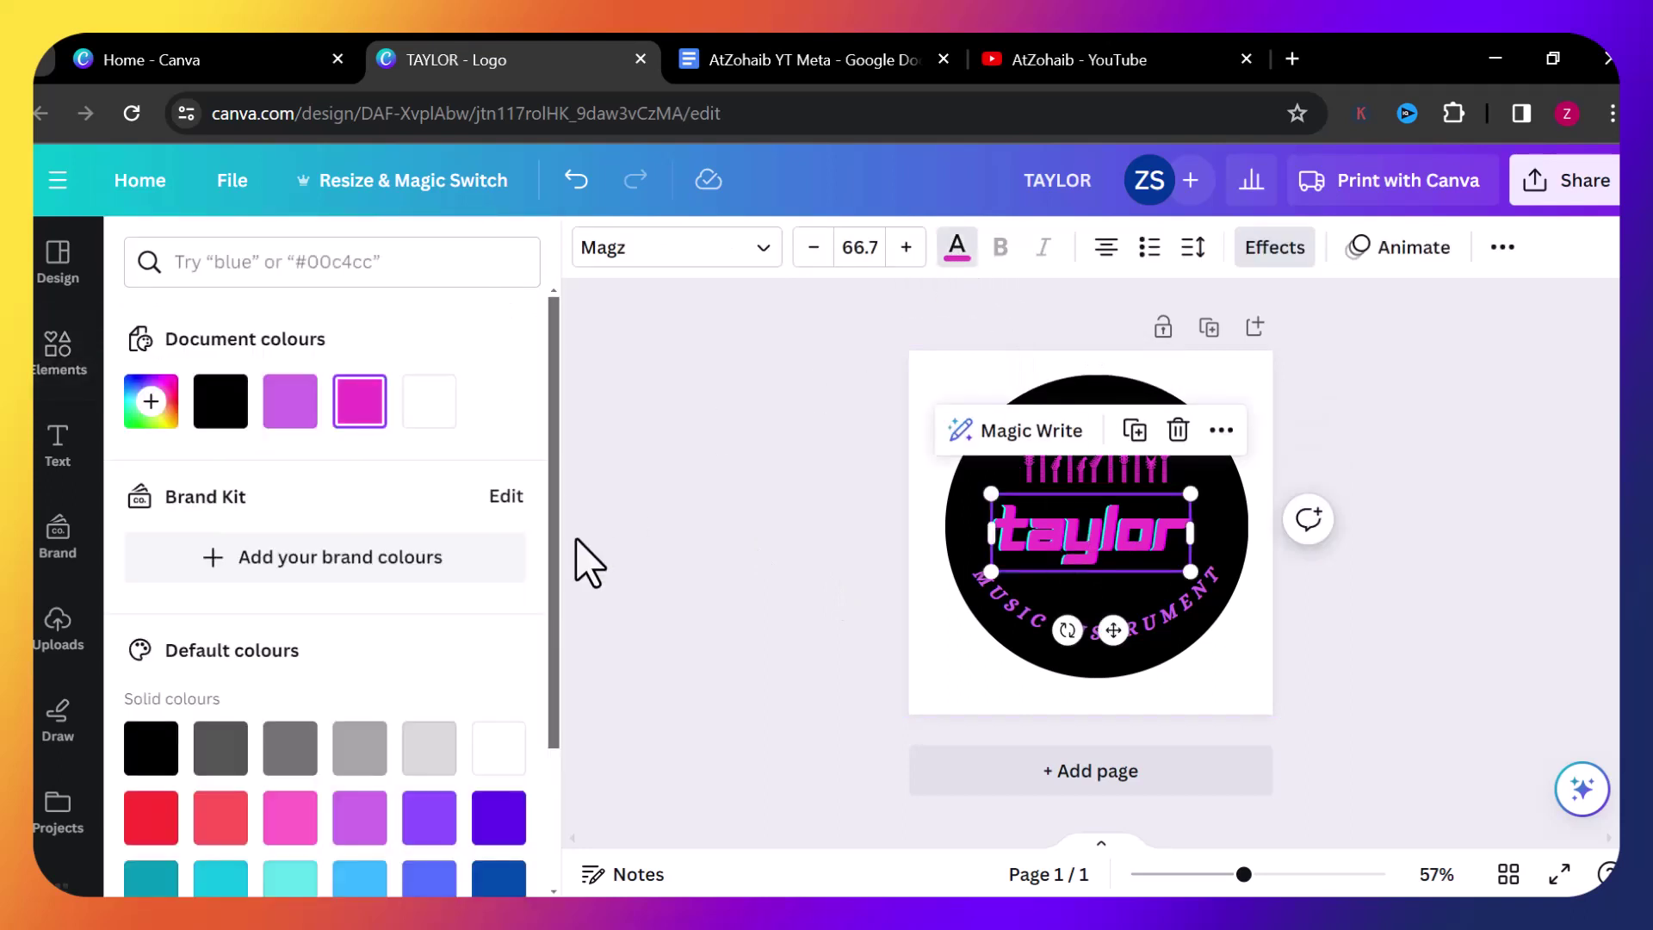
{"action": "left_click", "coordinate": [219, 822]}
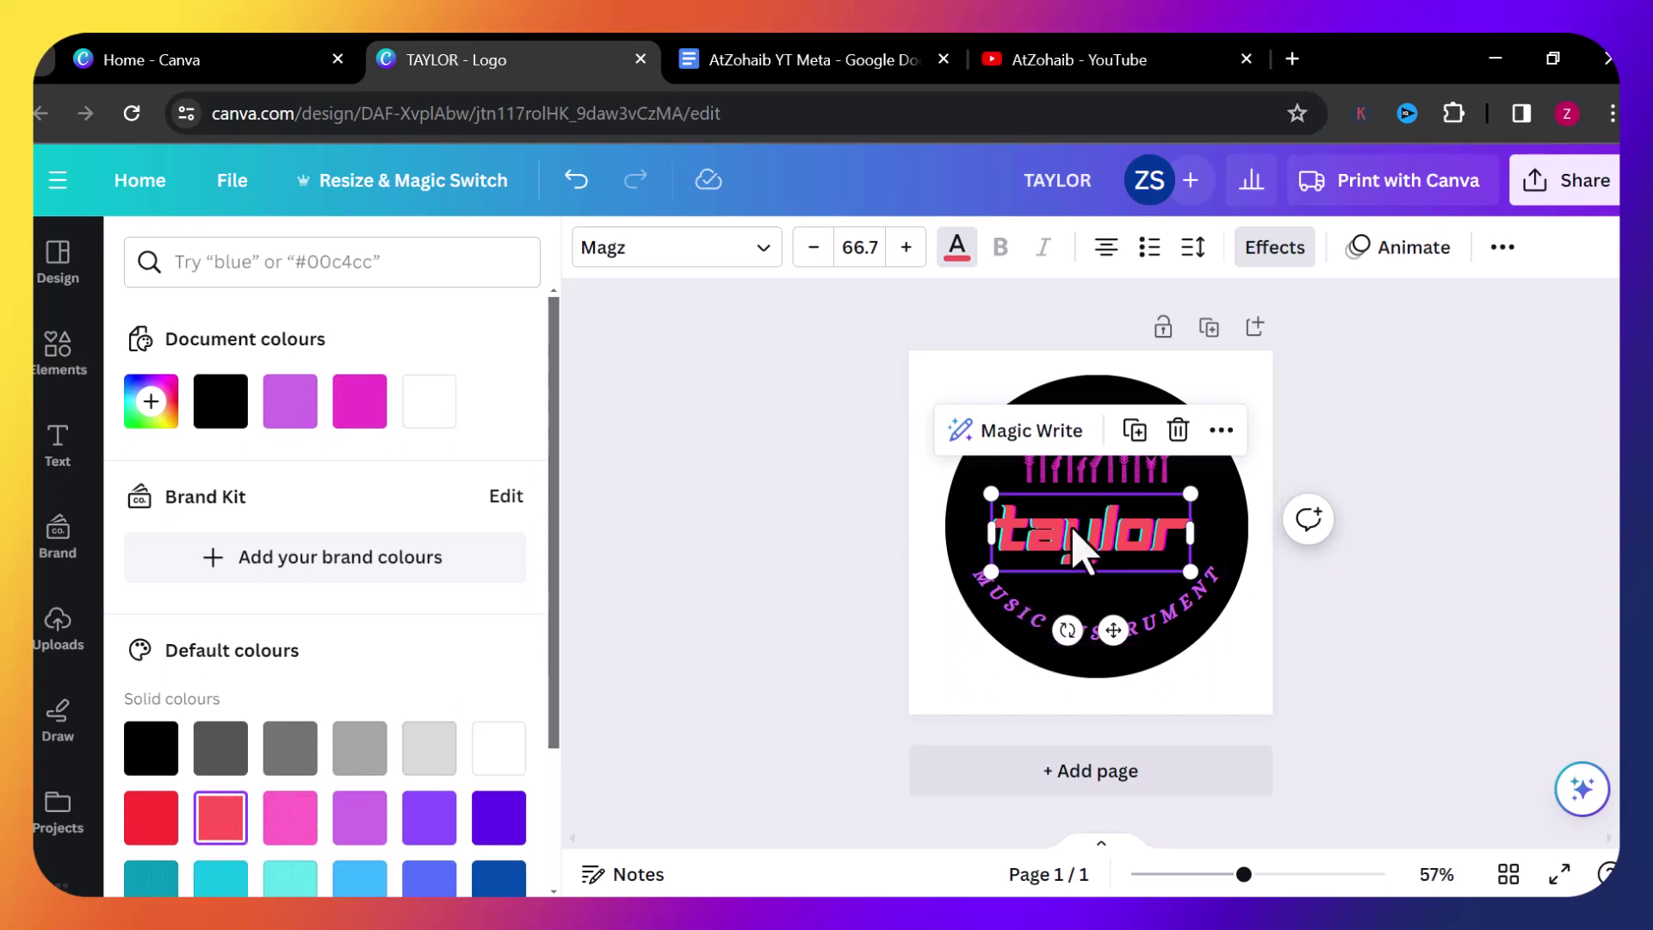
Recolour the instruments graphic in the bright red from the default solid colours.
{"action": "left_click", "coordinate": [1105, 482]}
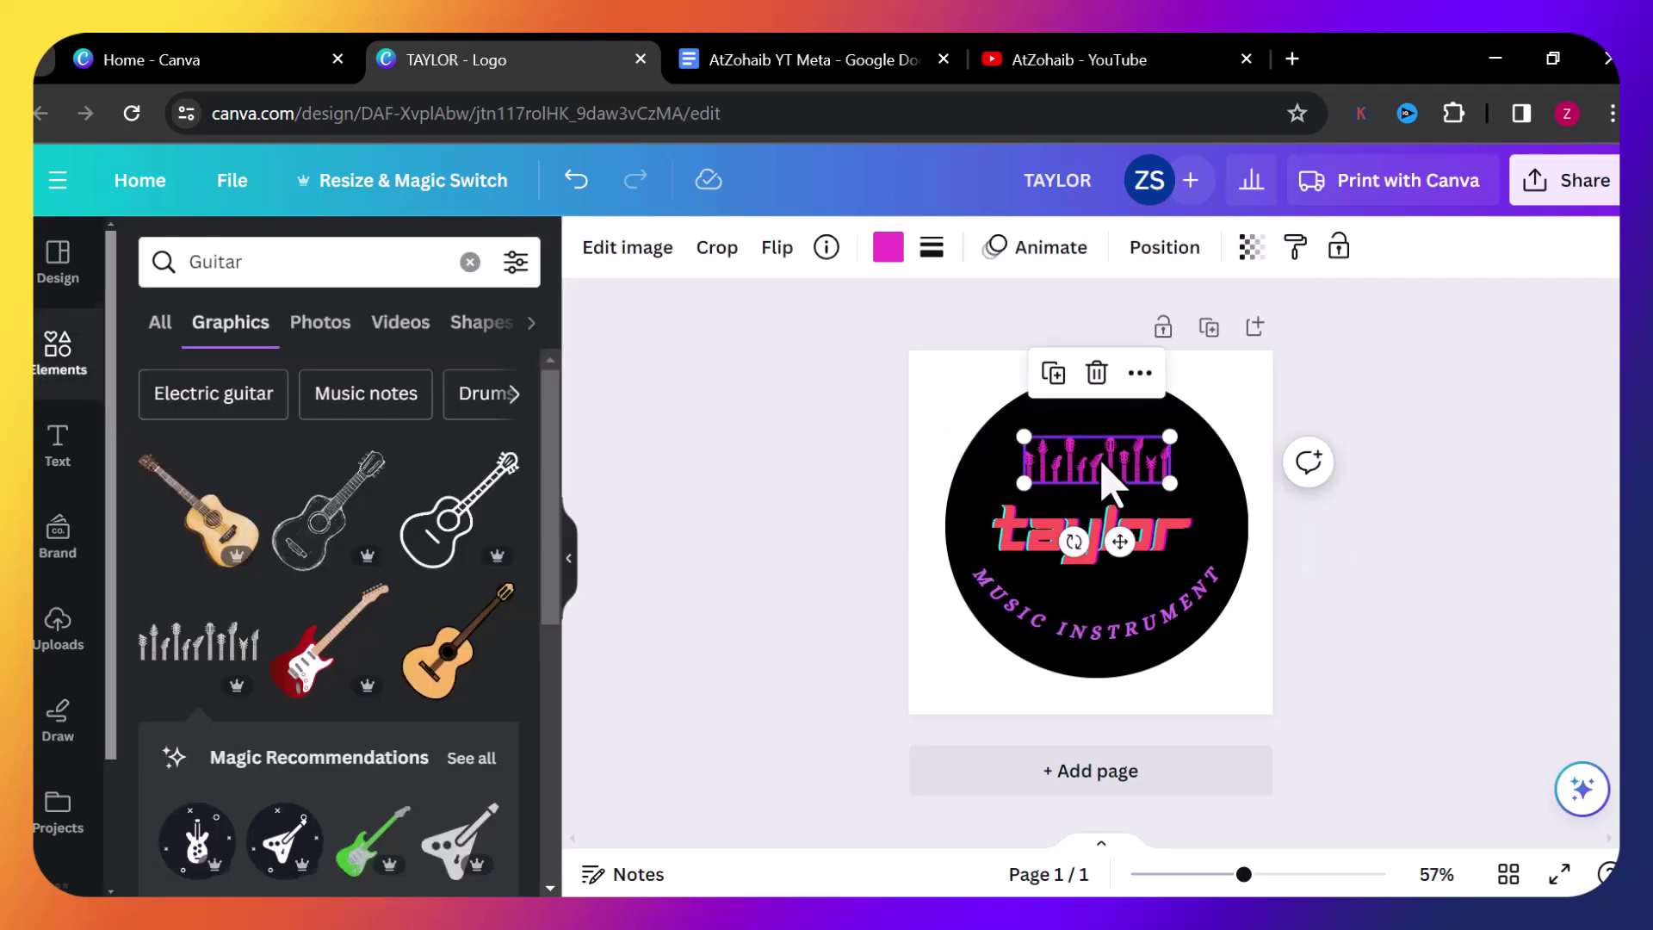
{"action": "left_click", "coordinate": [888, 249]}
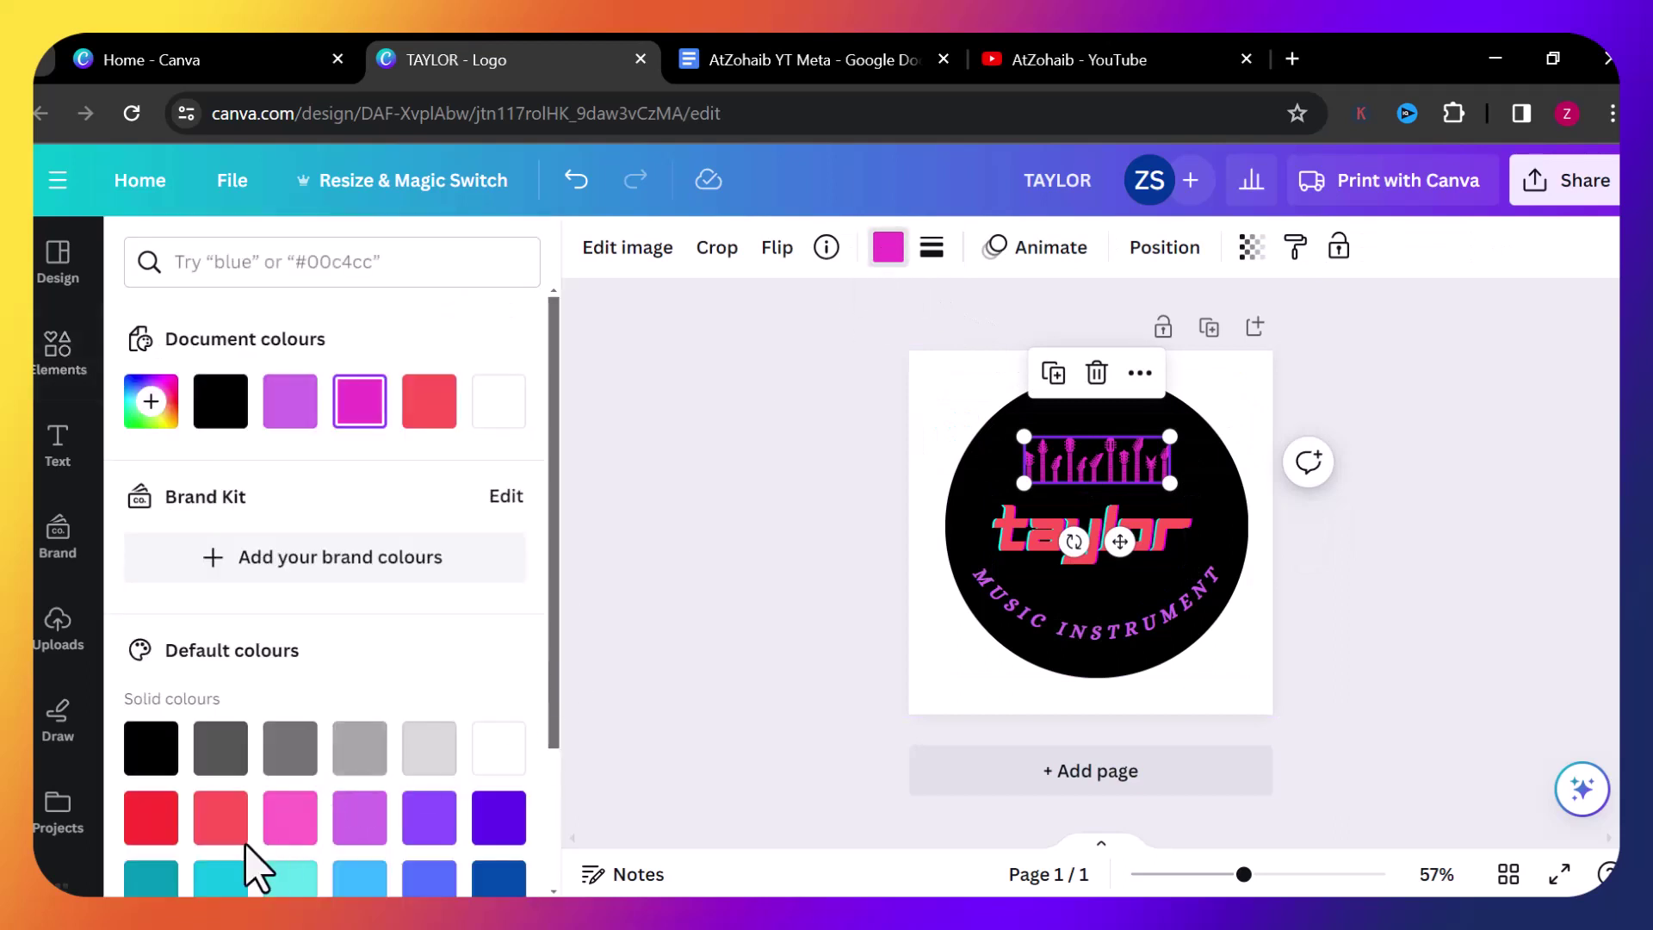
{"action": "left_click", "coordinate": [152, 836]}
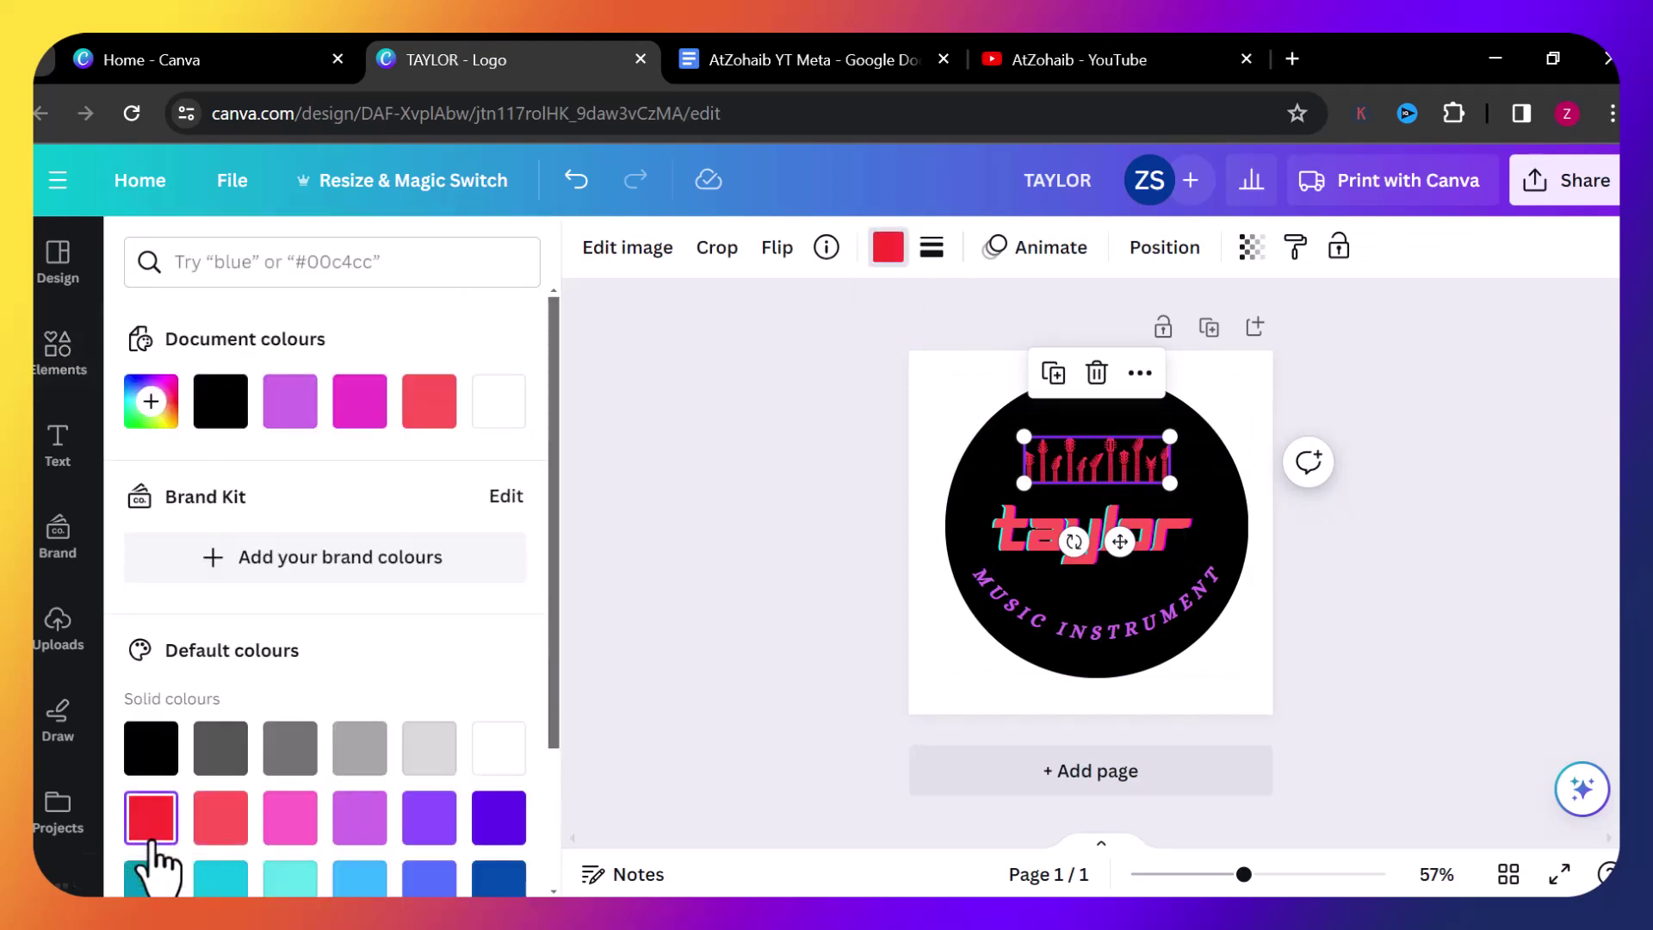
Recolour the word "INSTRUMENT" in the curved tagline with the coral red document colour #FF5757 and leave text editing.
{"action": "left_click", "coordinate": [1101, 656]}
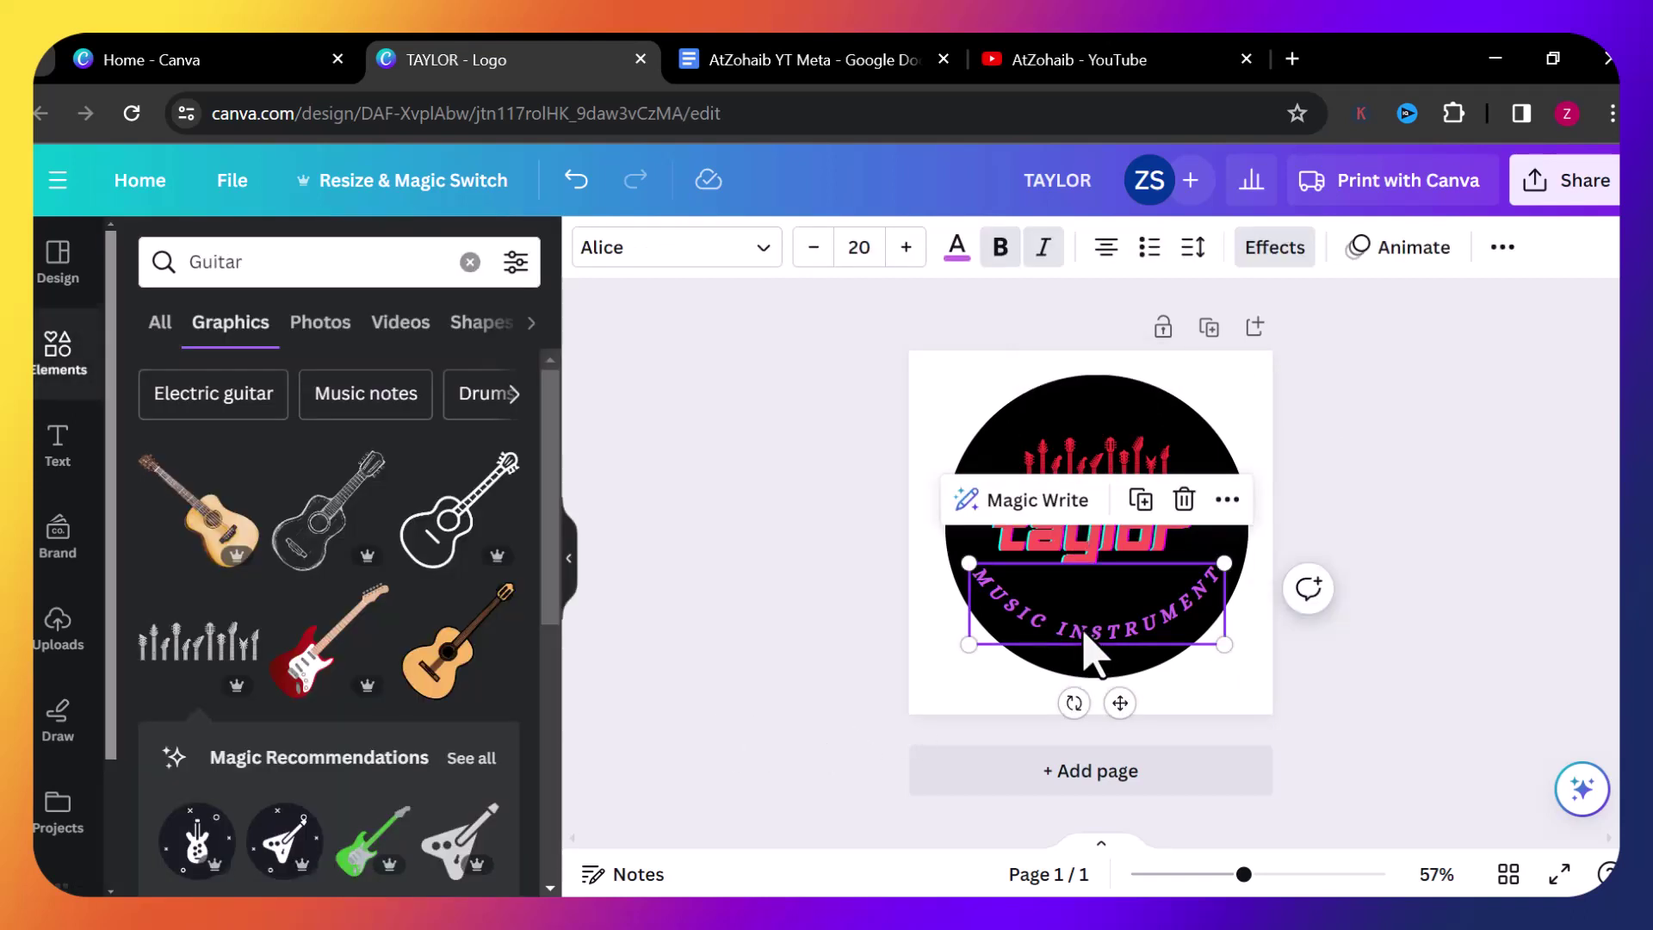
{"action": "double_click", "coordinate": [1085, 638]}
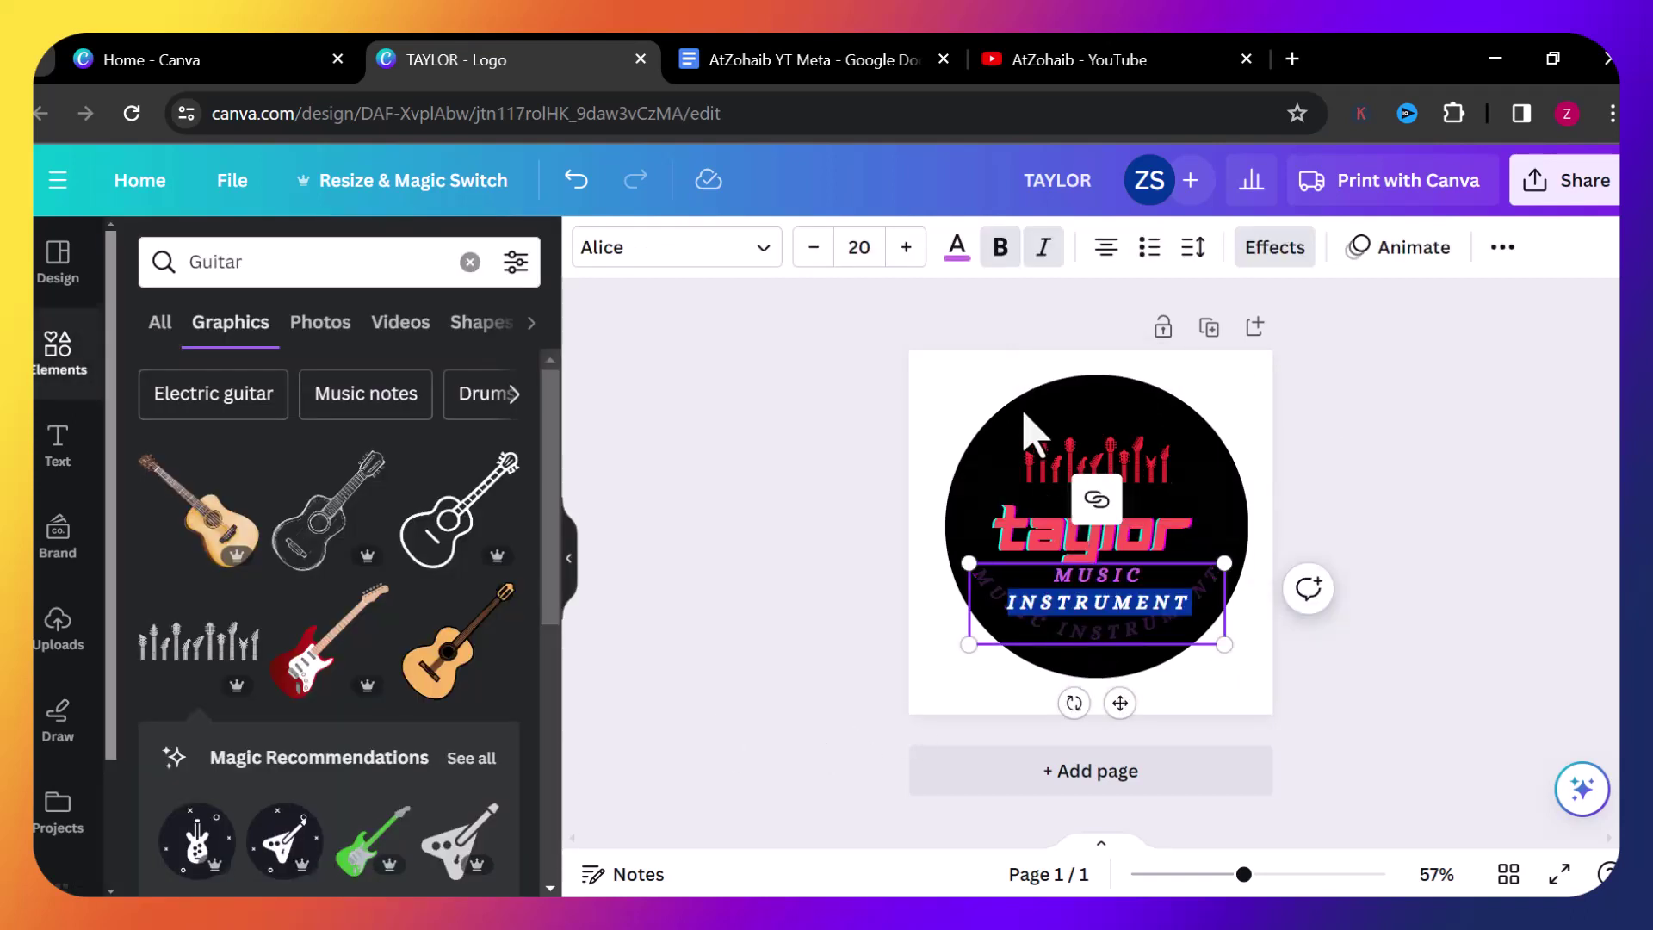
{"action": "left_click", "coordinate": [956, 250]}
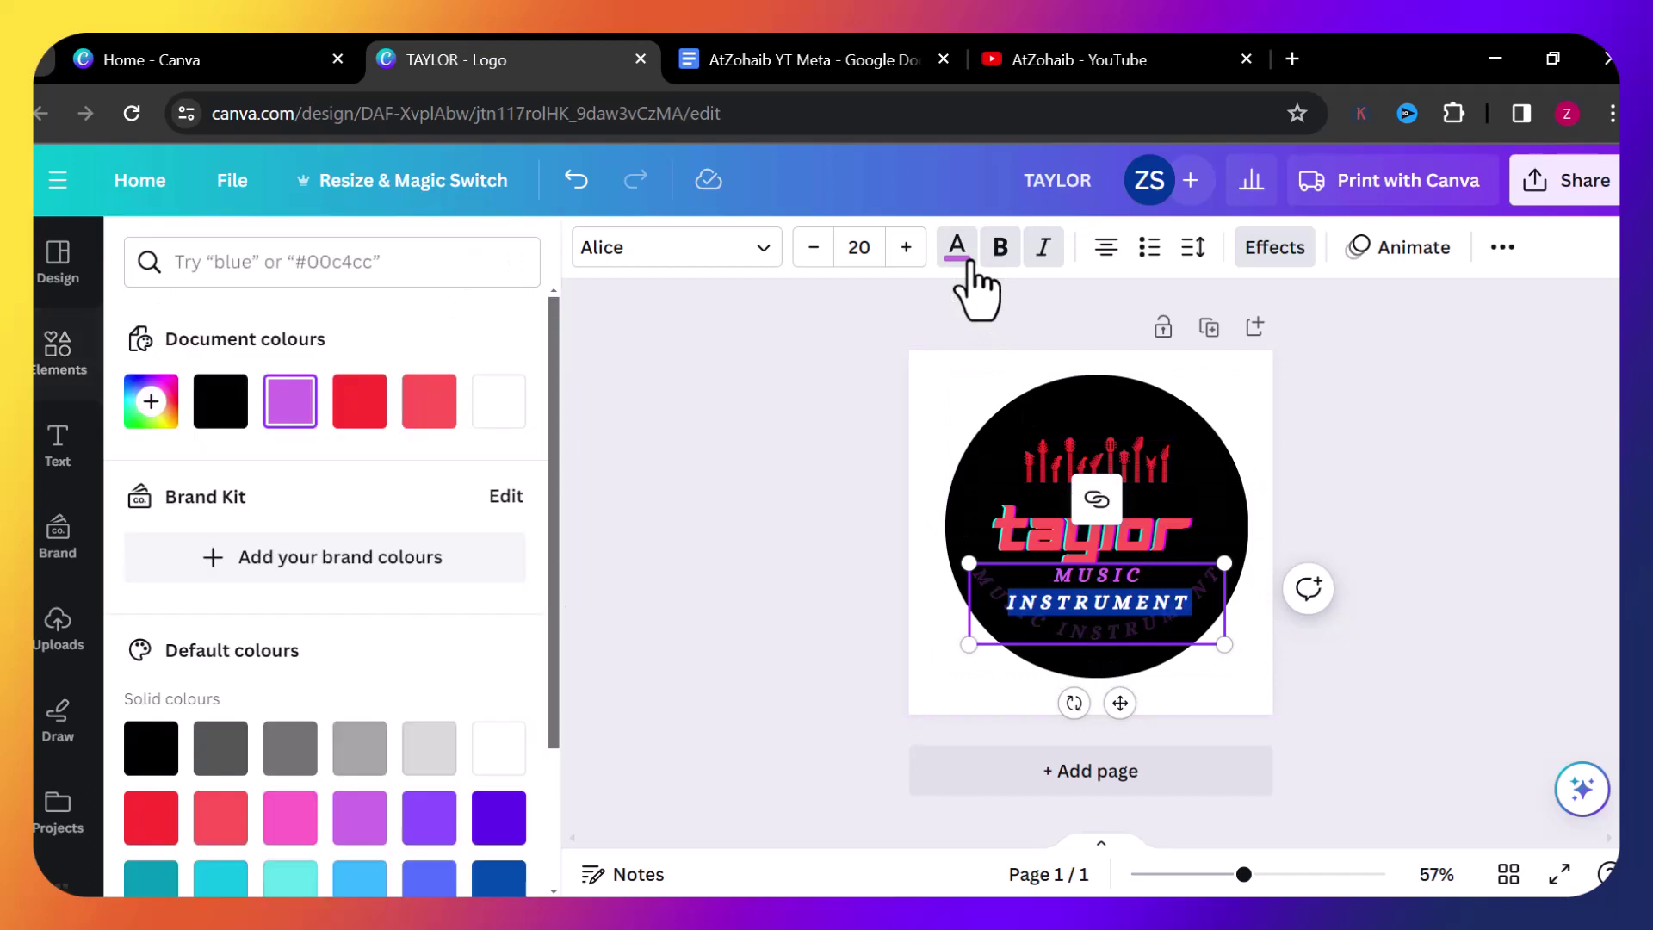
{"action": "left_click", "coordinate": [428, 409]}
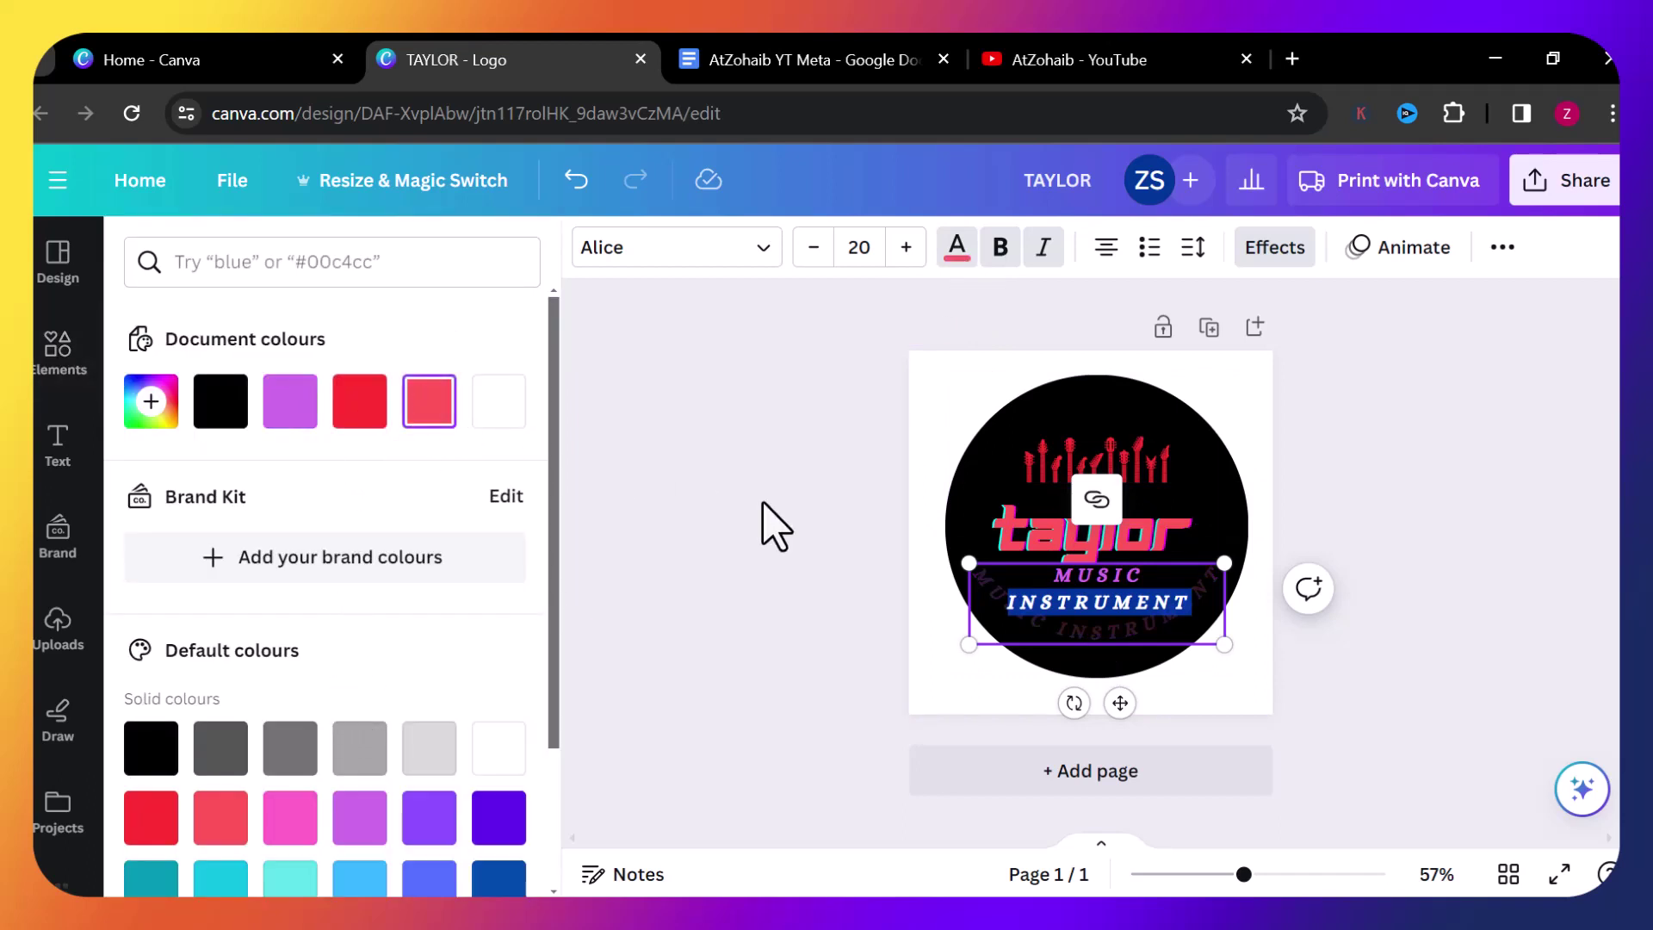
{"action": "left_click", "coordinate": [432, 411]}
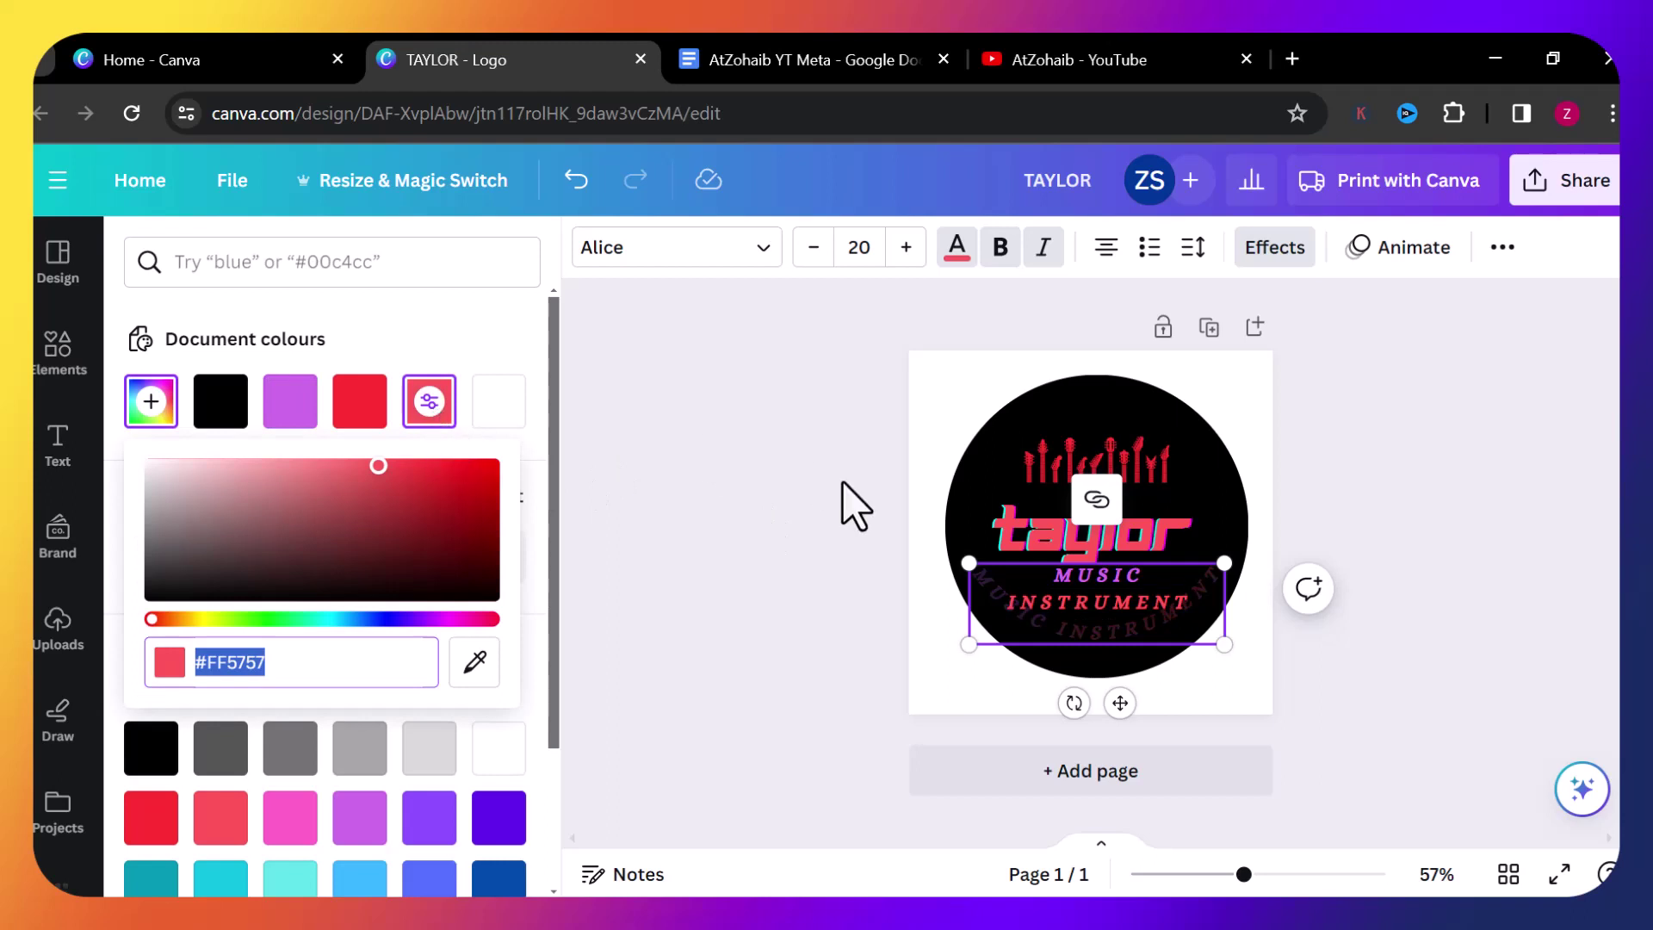
{"action": "key", "text": "Escape"}
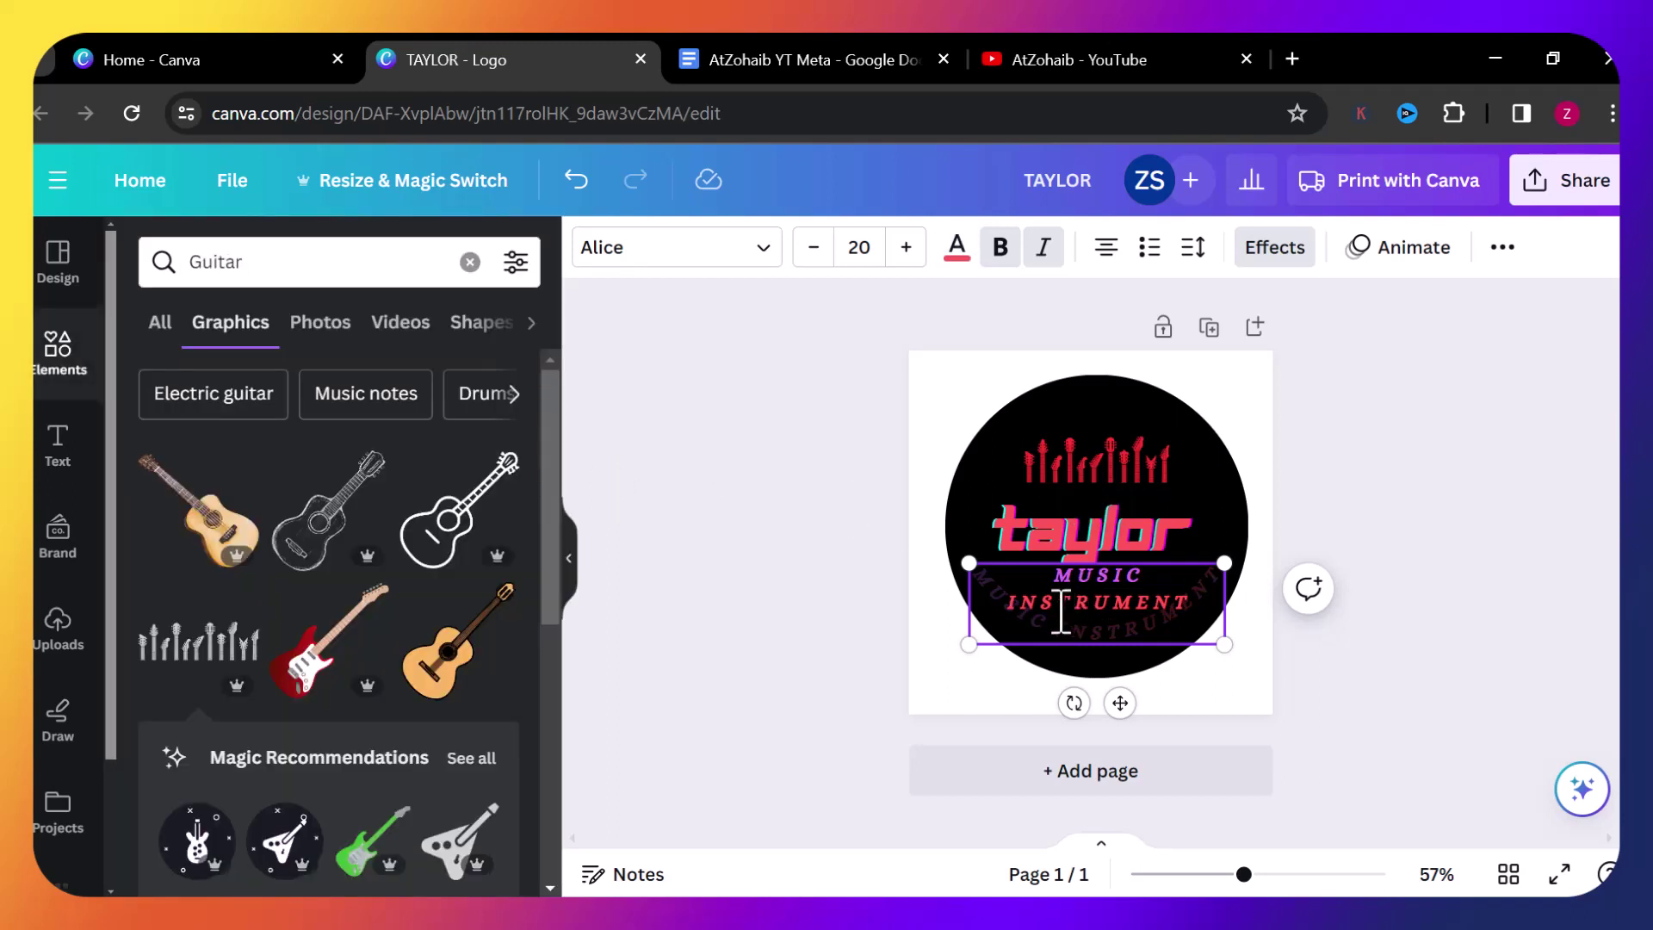
{"action": "left_click", "coordinate": [968, 696]}
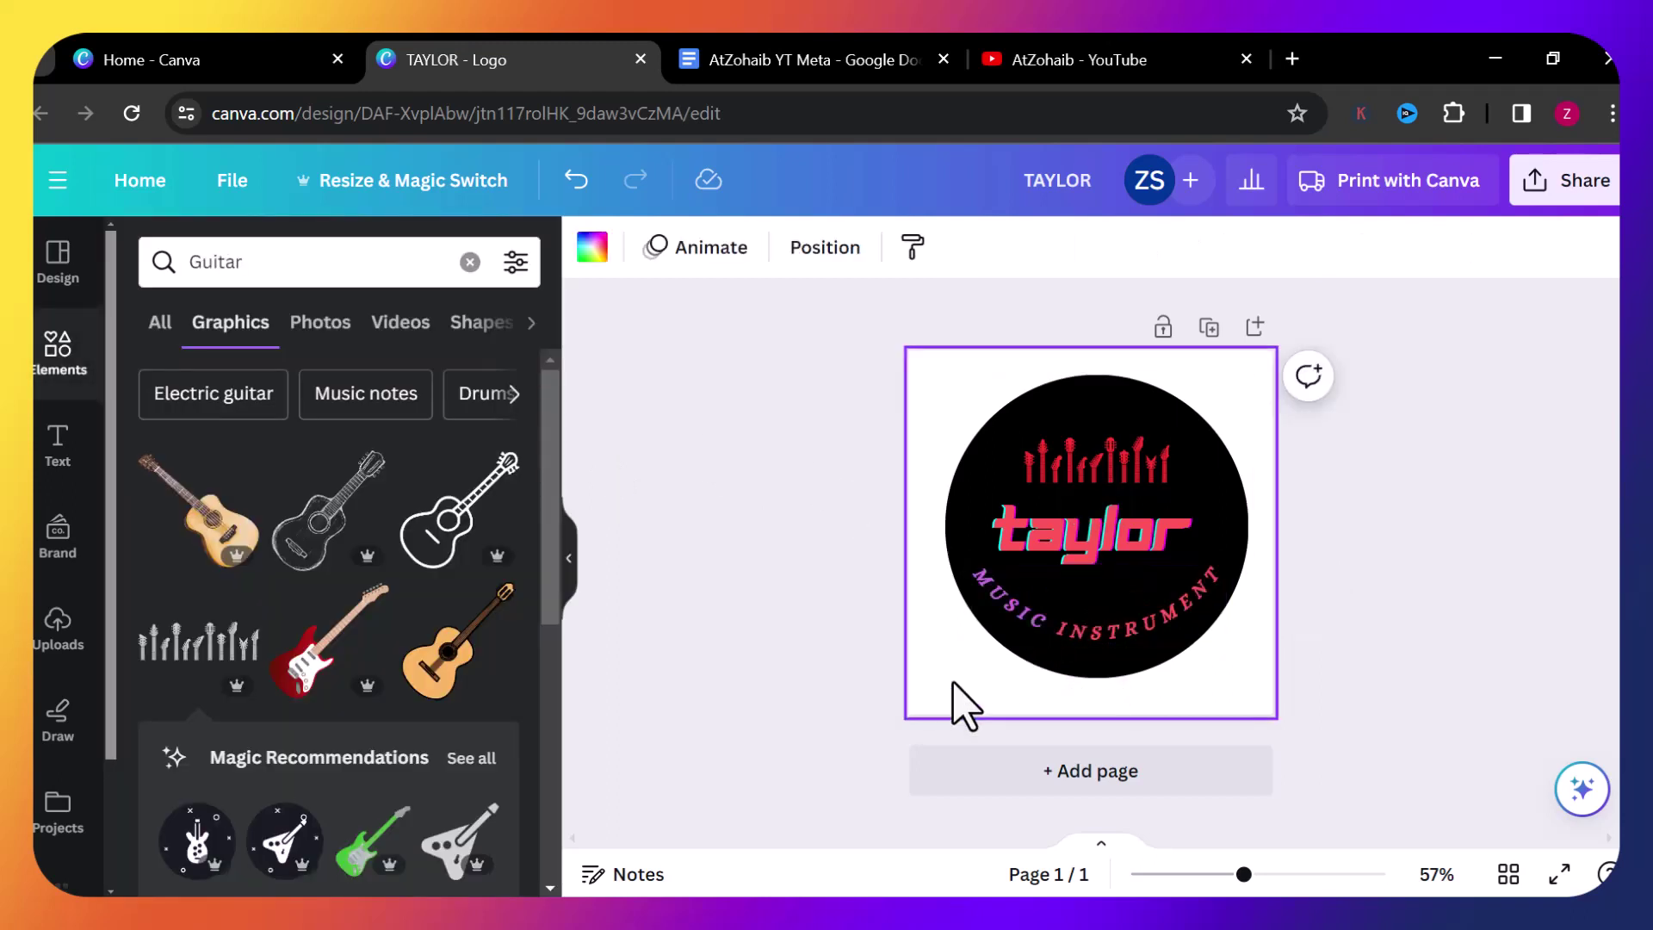
Apply the coral red #FF5757 to the entire curved "MUSIC INSTRUMENT" tagline and clear the selection.
{"action": "left_click", "coordinate": [1022, 633]}
{"action": "left_click", "coordinate": [1021, 633]}
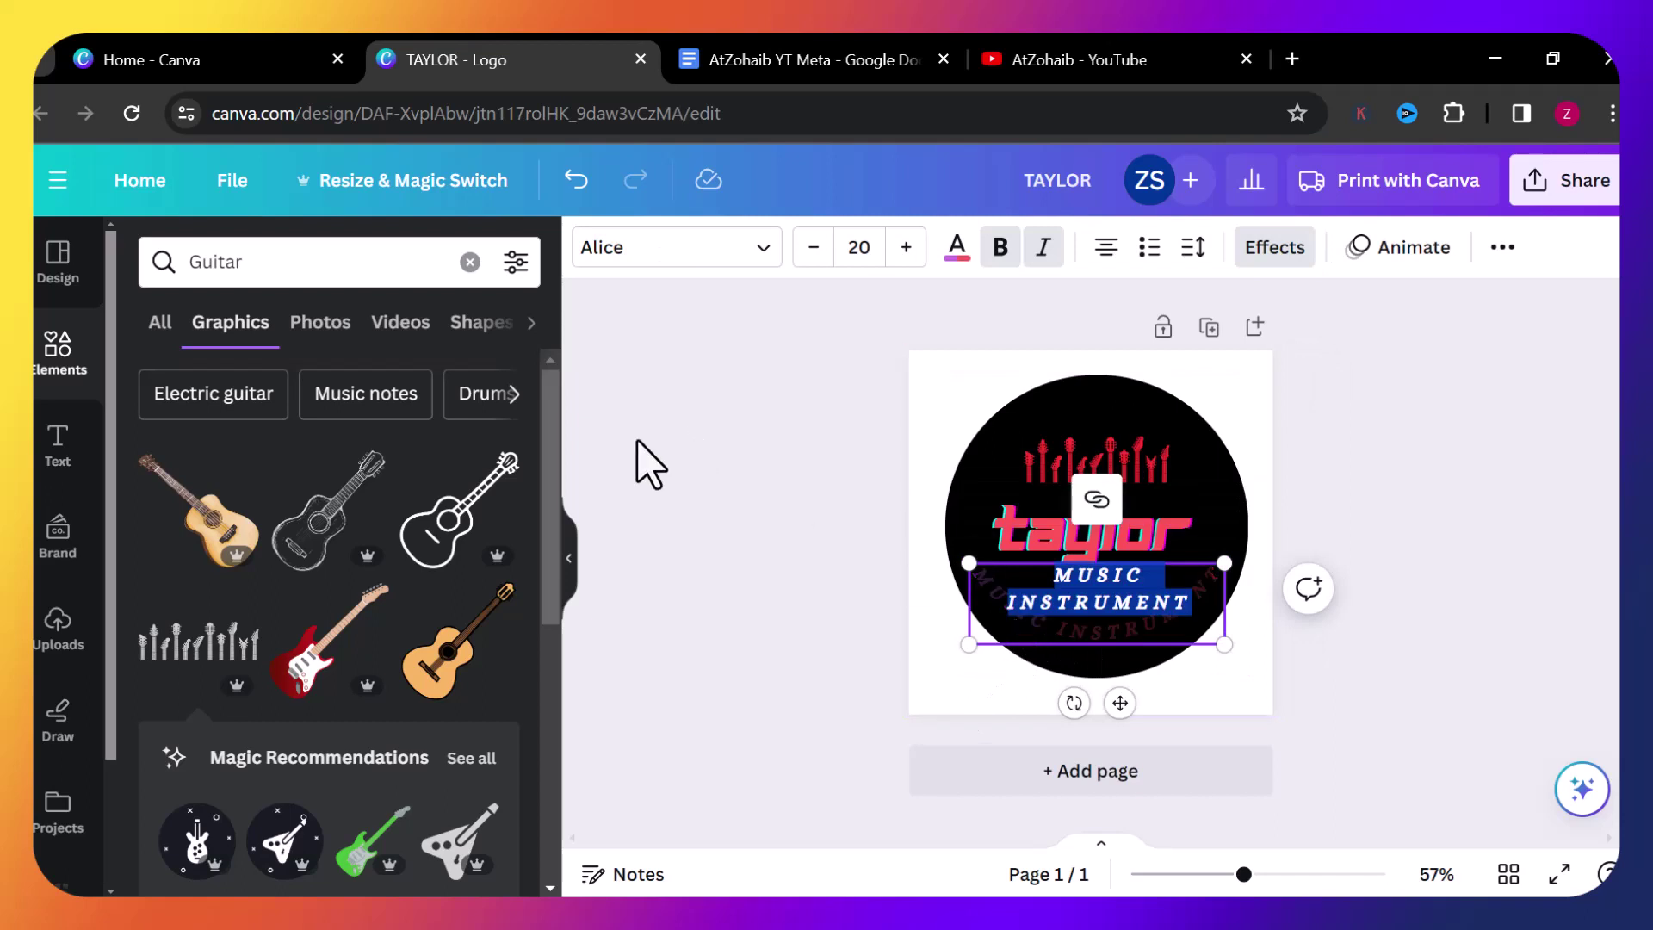
{"action": "left_click", "coordinate": [956, 247]}
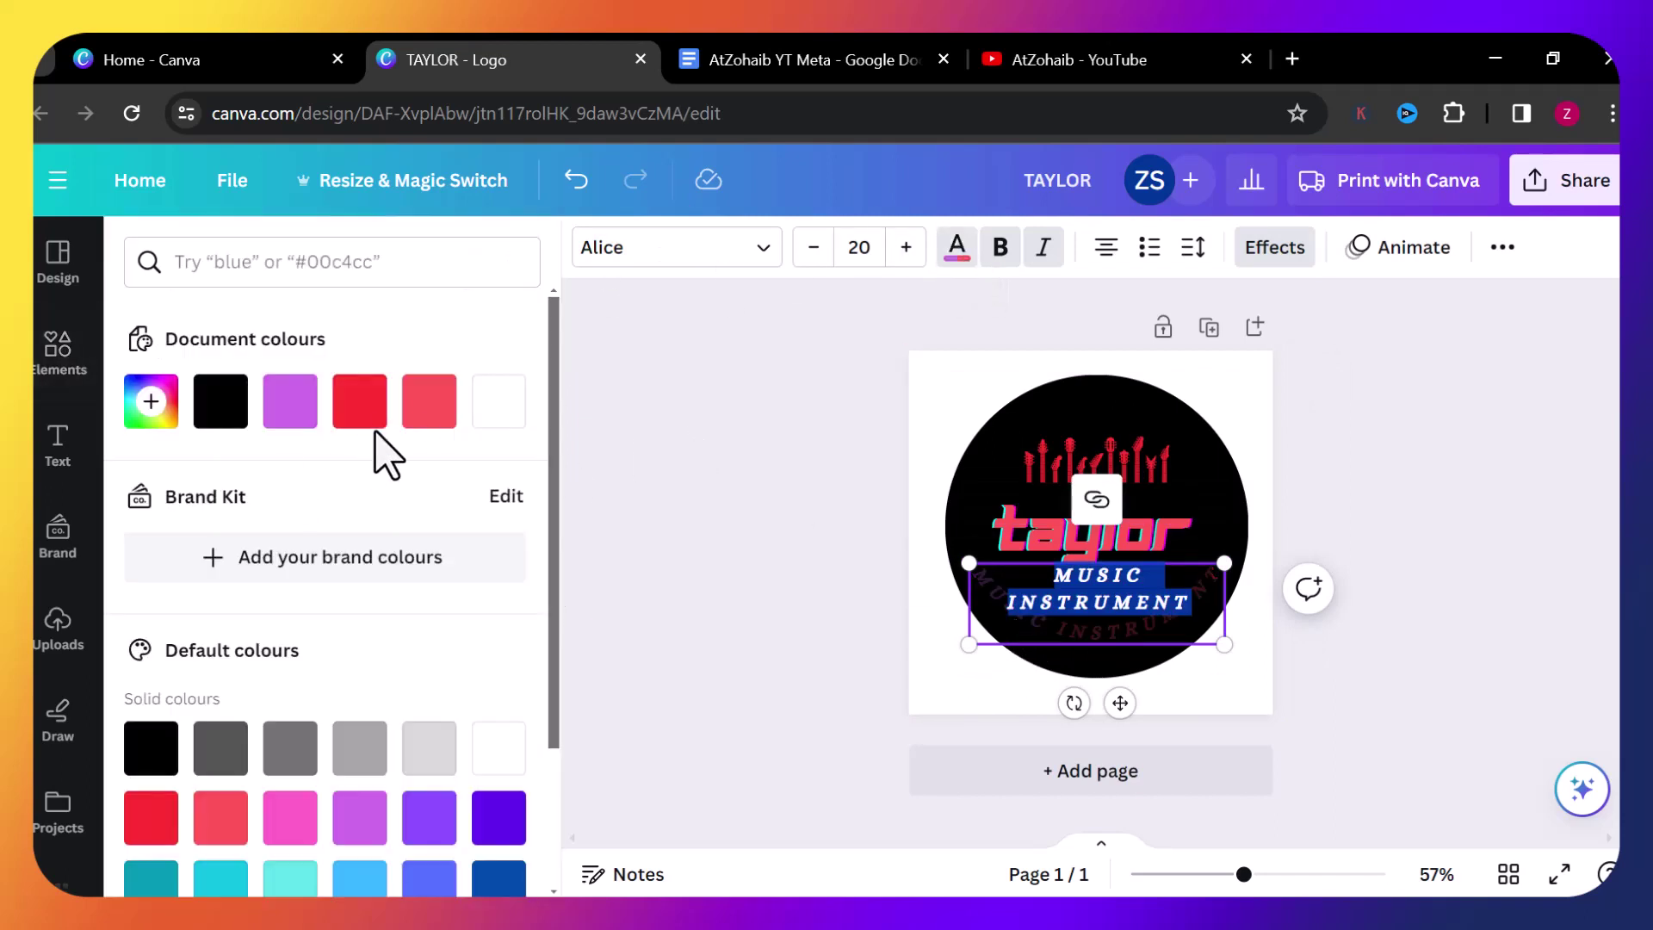
{"action": "left_click", "coordinate": [436, 408]}
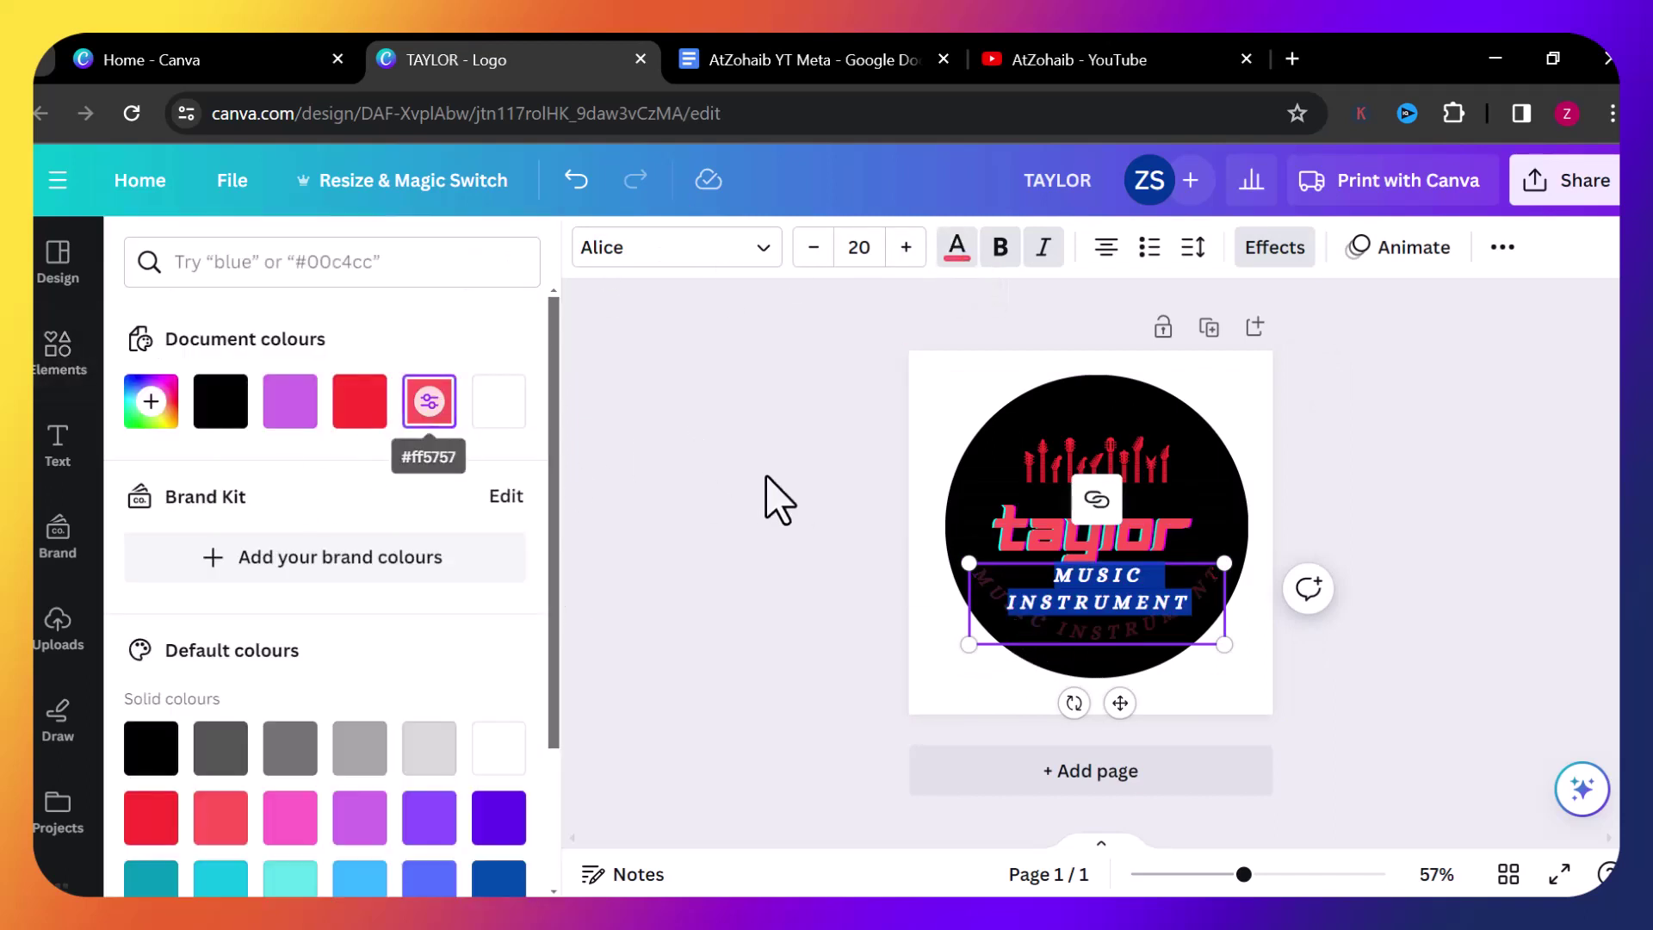
{"action": "left_click", "coordinate": [429, 402]}
{"action": "left_click", "coordinate": [967, 508]}
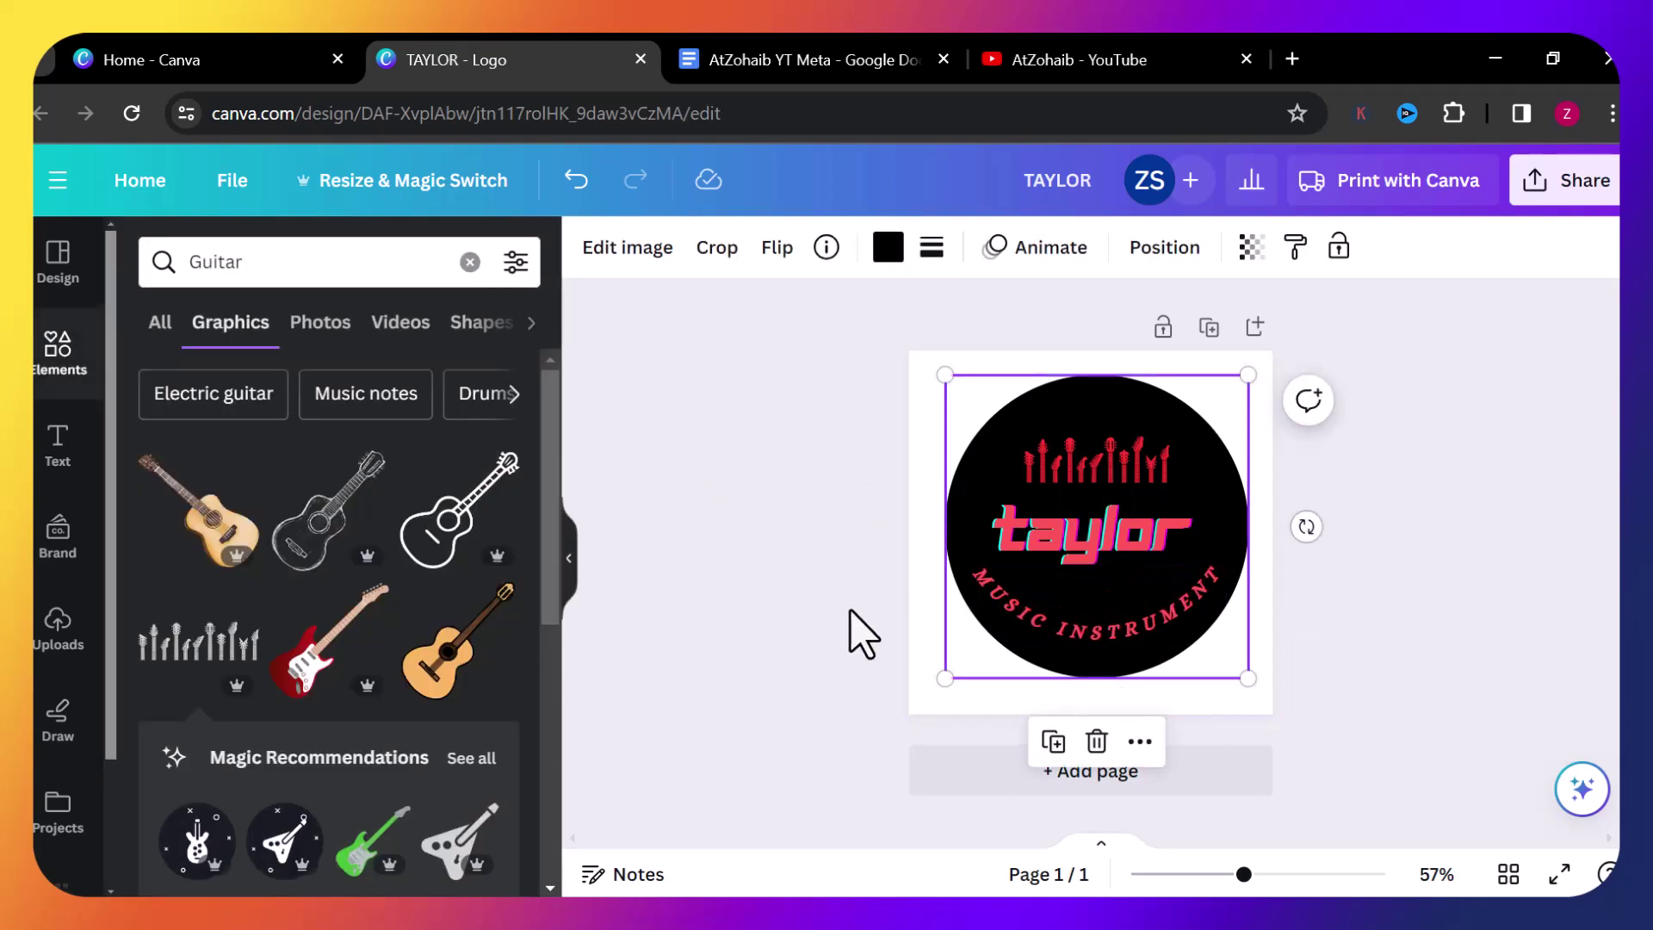
{"action": "left_click", "coordinate": [846, 623]}
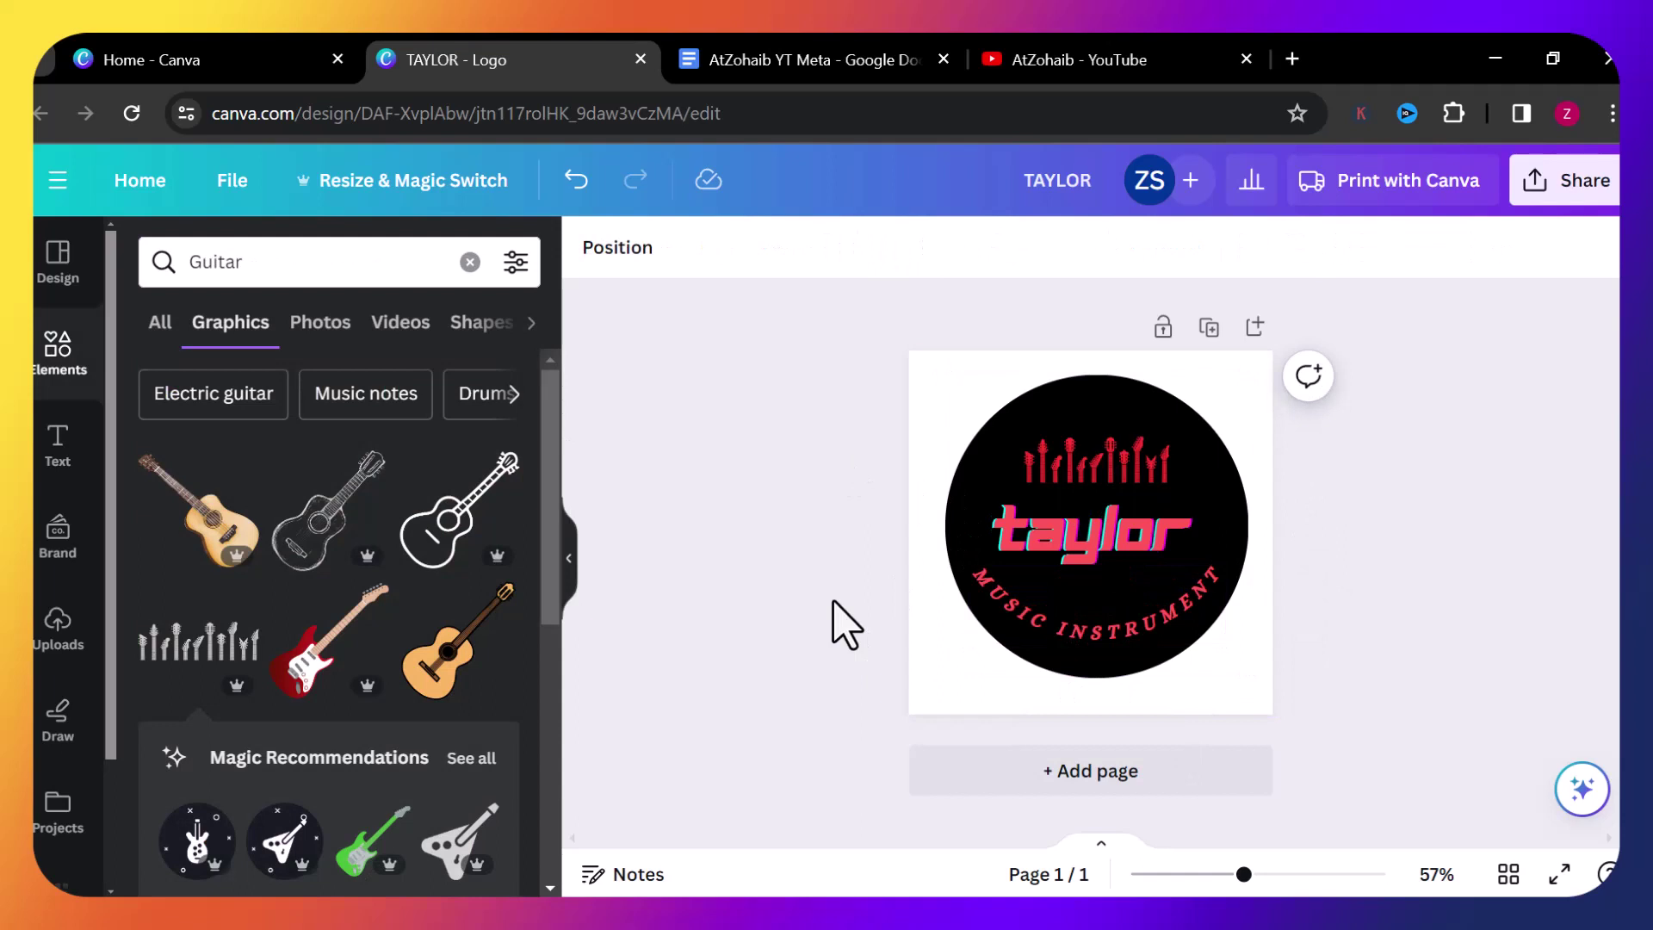
Shift the "taylor" wordmark slightly to the right on the black circle.
{"action": "left_click", "coordinate": [1098, 561]}
{"action": "left_click_drag", "start_coordinate": [1098, 561], "coordinate": [1093, 568]}
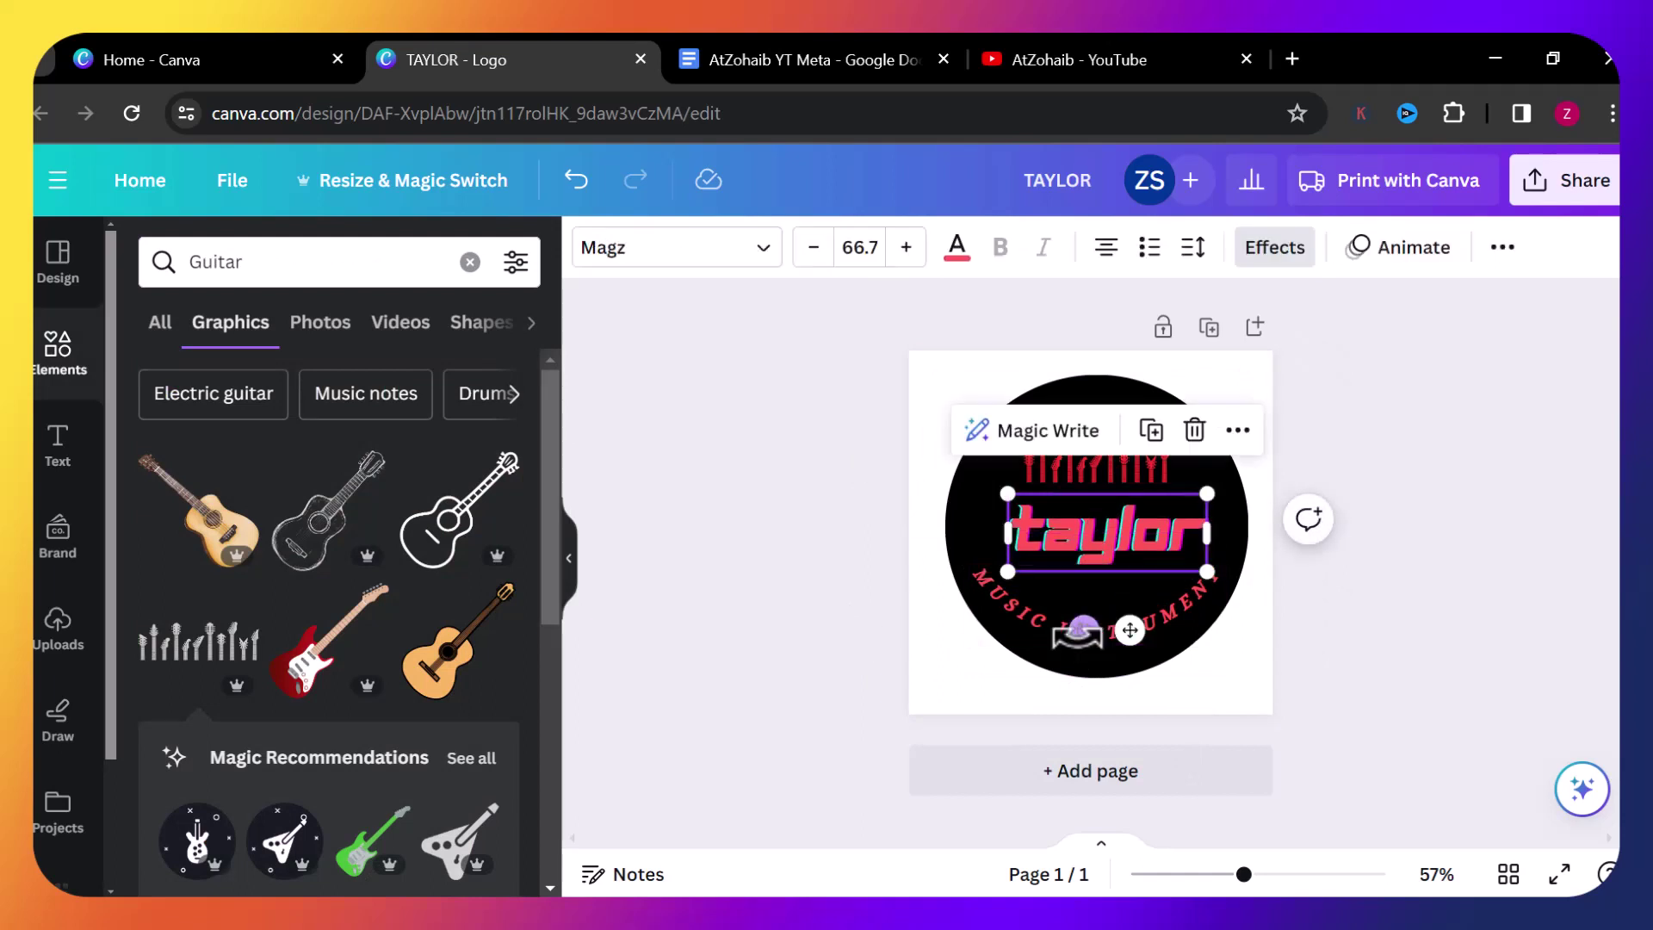
Recolour the whole curved "MUSIC INSTRUMENT" tagline in white from the default solid colours.
{"action": "left_click", "coordinate": [1057, 651]}
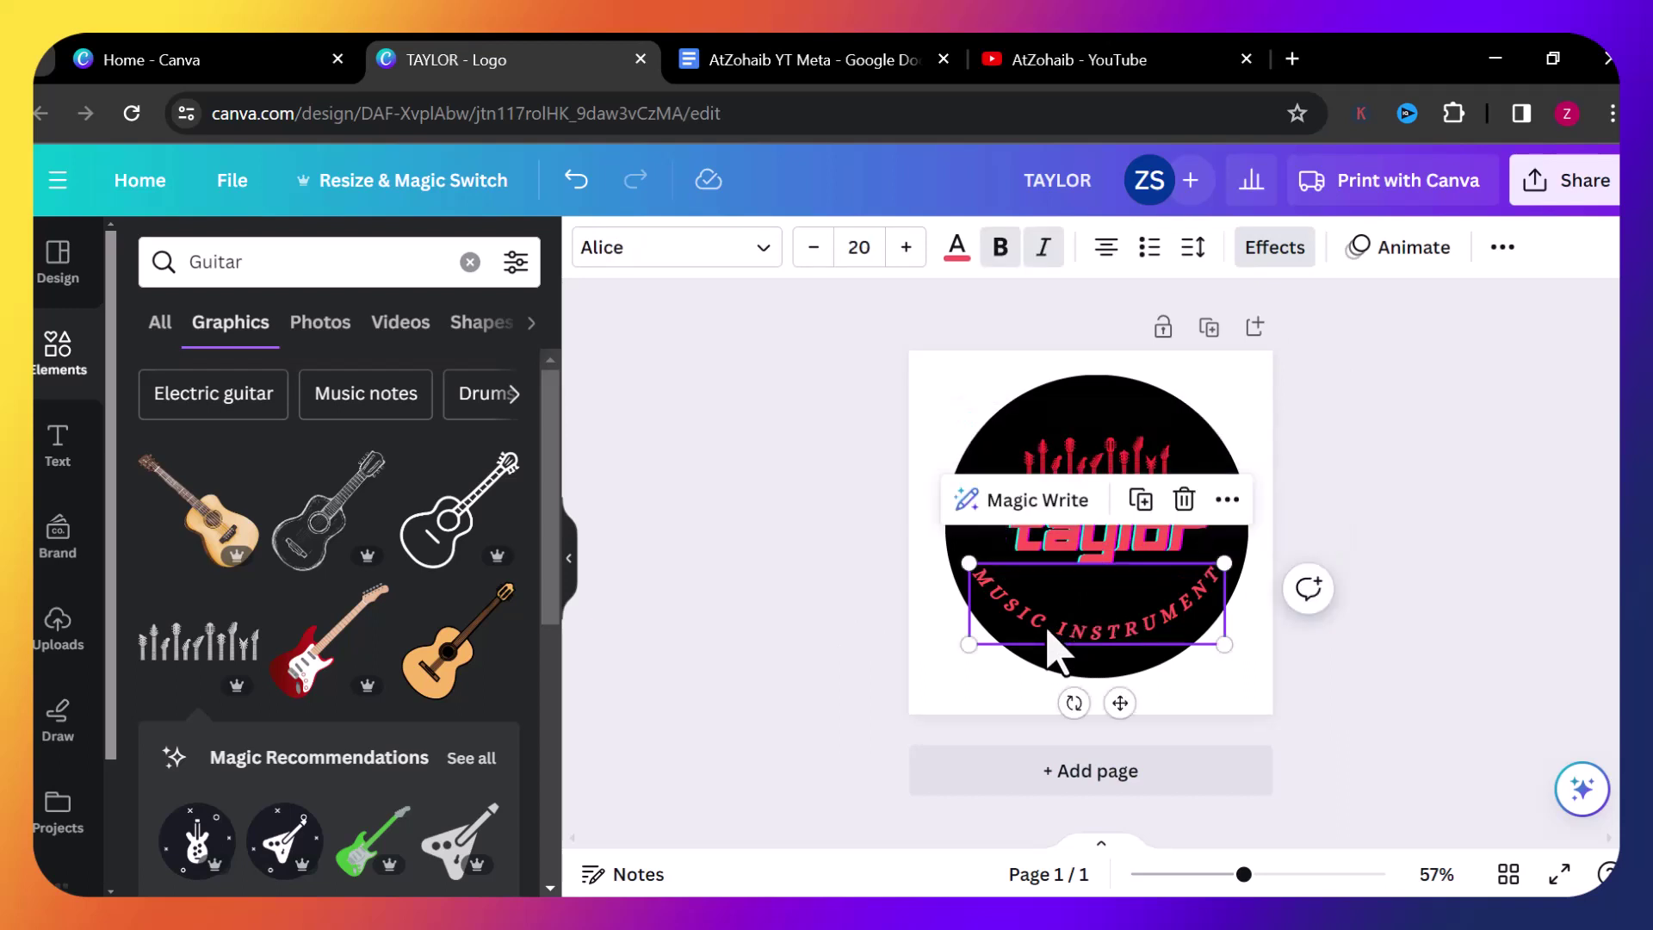
{"action": "double_click", "coordinate": [1072, 652]}
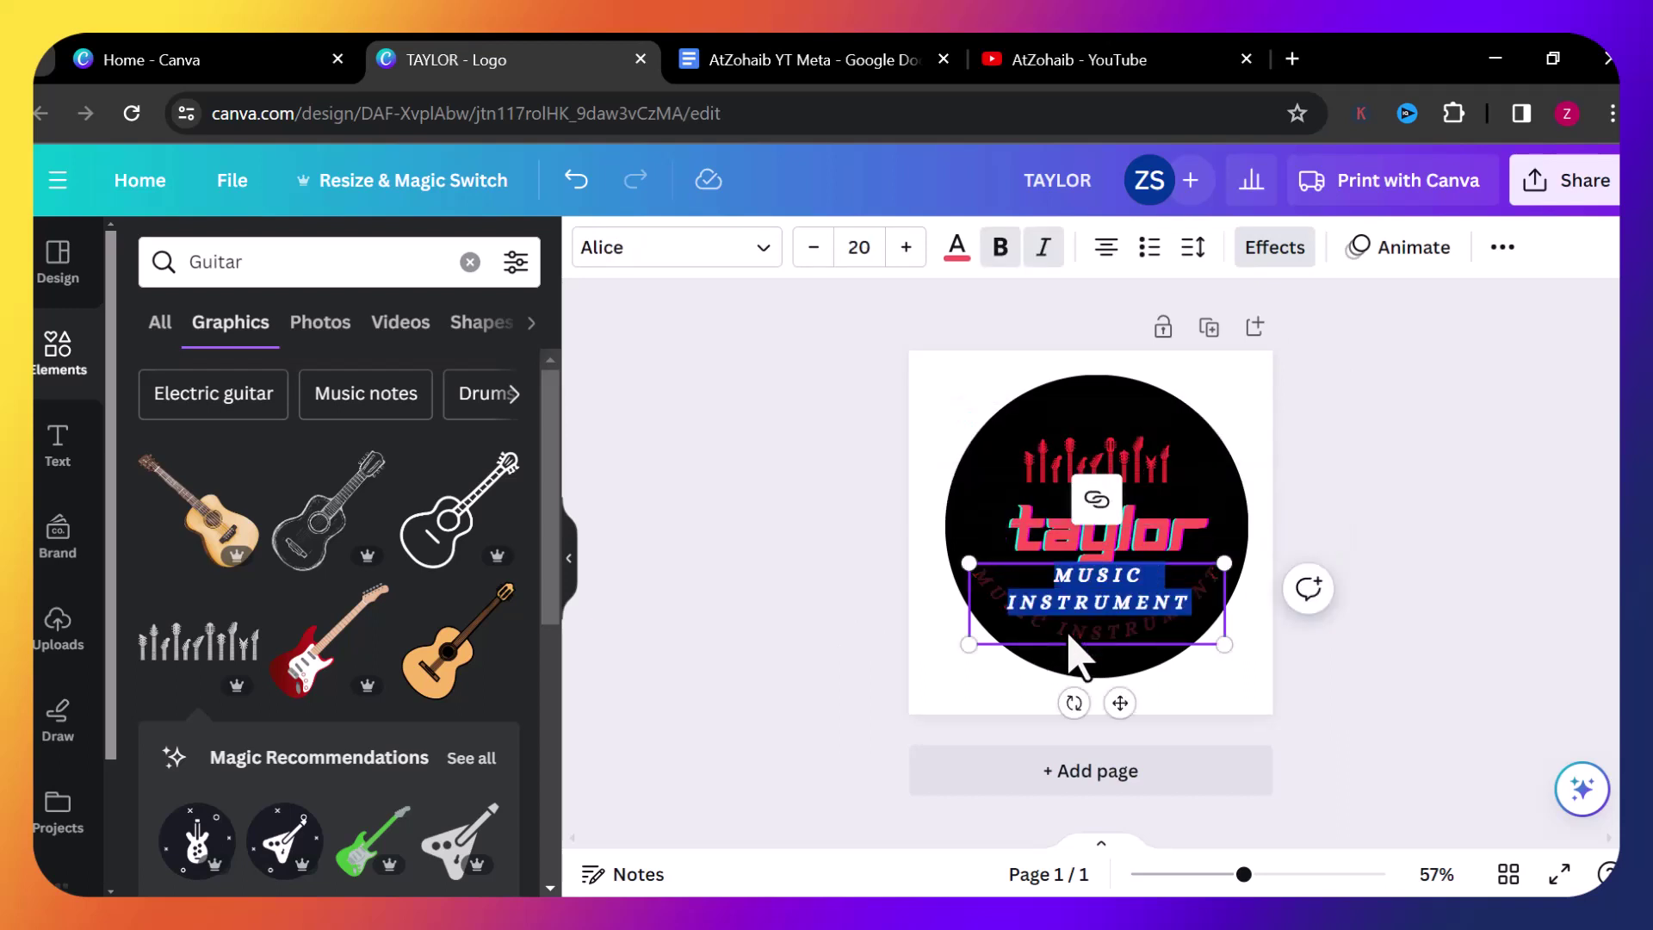
{"action": "left_click", "coordinate": [954, 253]}
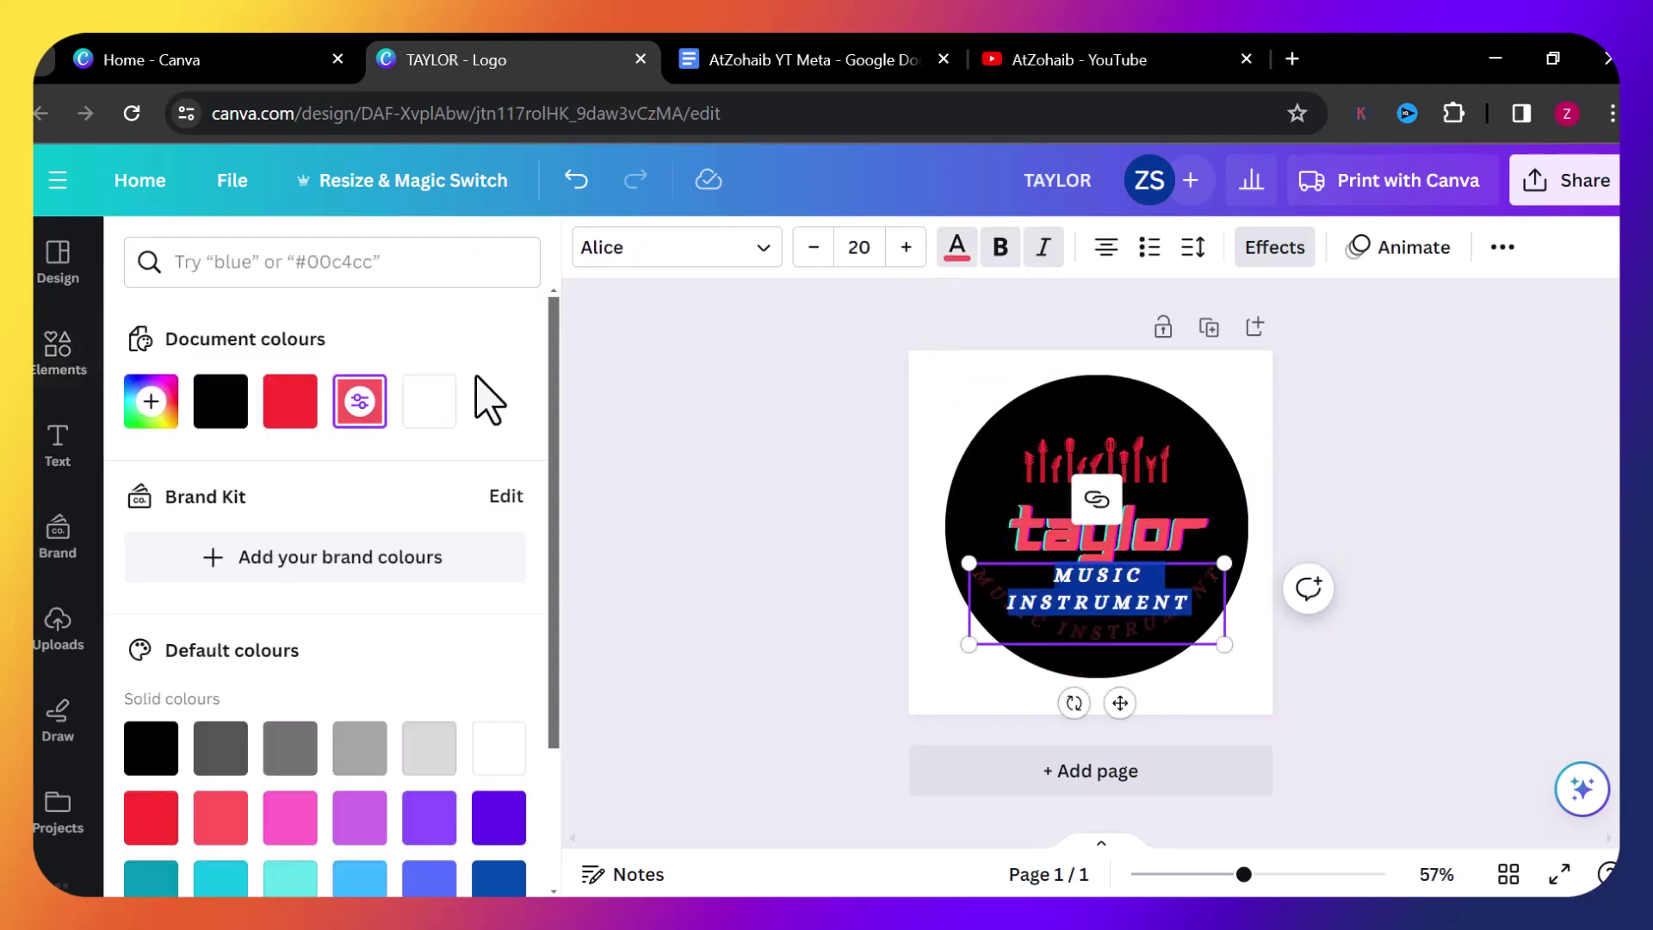
{"action": "left_click", "coordinate": [488, 758]}
Recolour the instruments graphic above the wordmark in white, without cropping it.
{"action": "left_click", "coordinate": [1046, 468]}
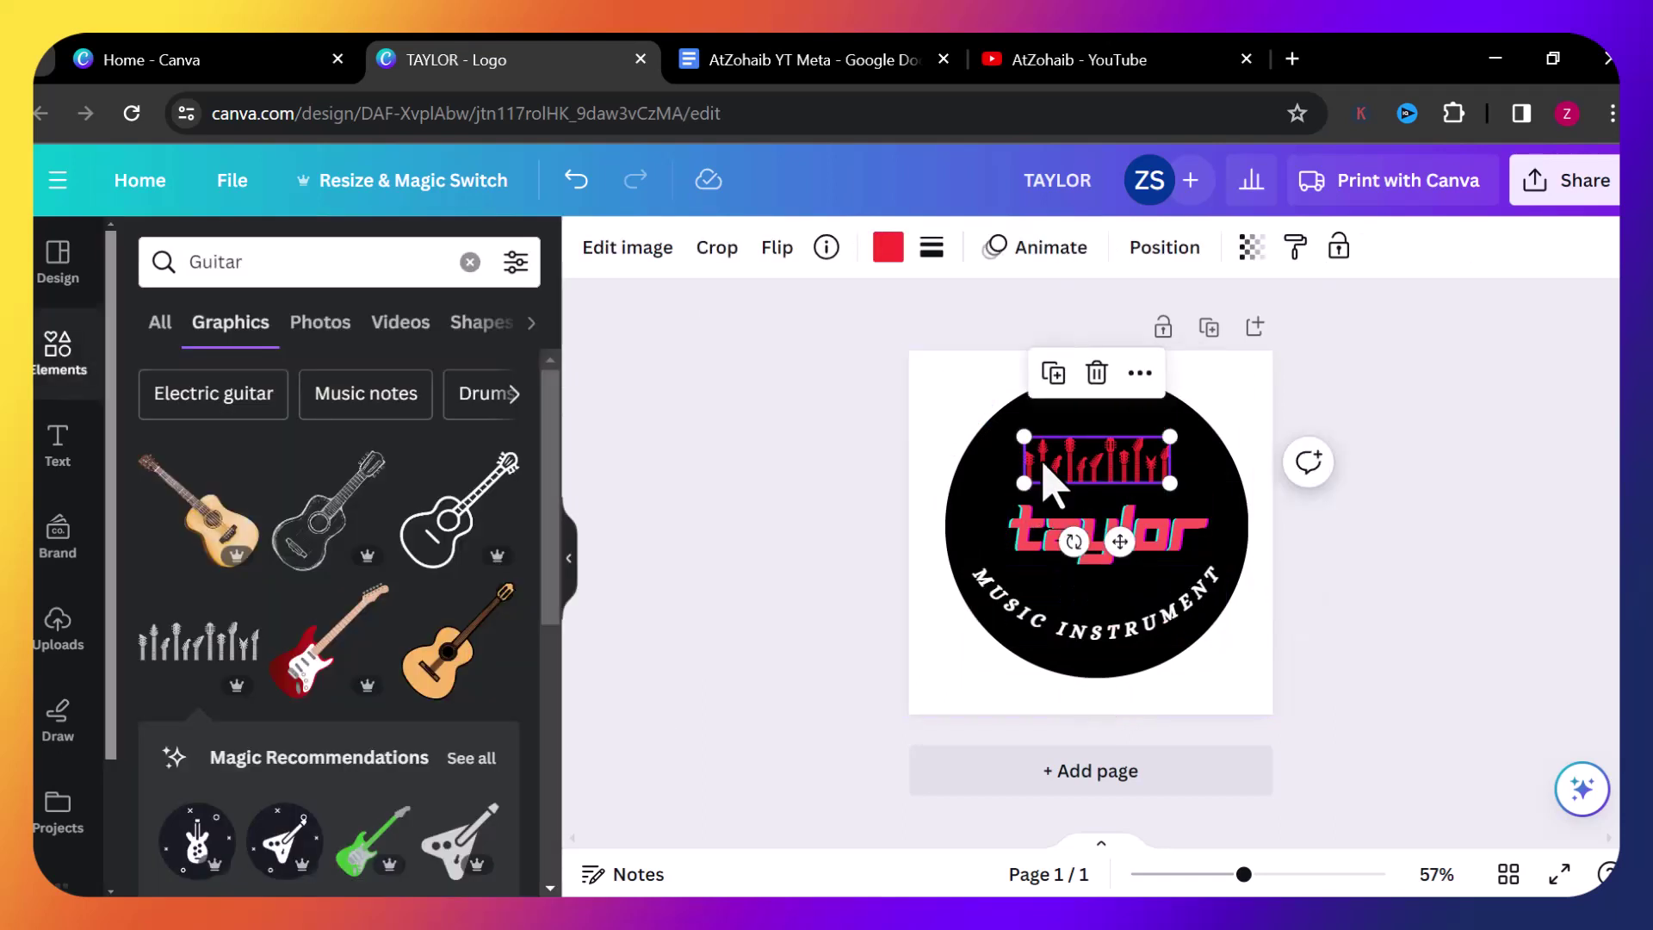
{"action": "double_click", "coordinate": [1045, 468]}
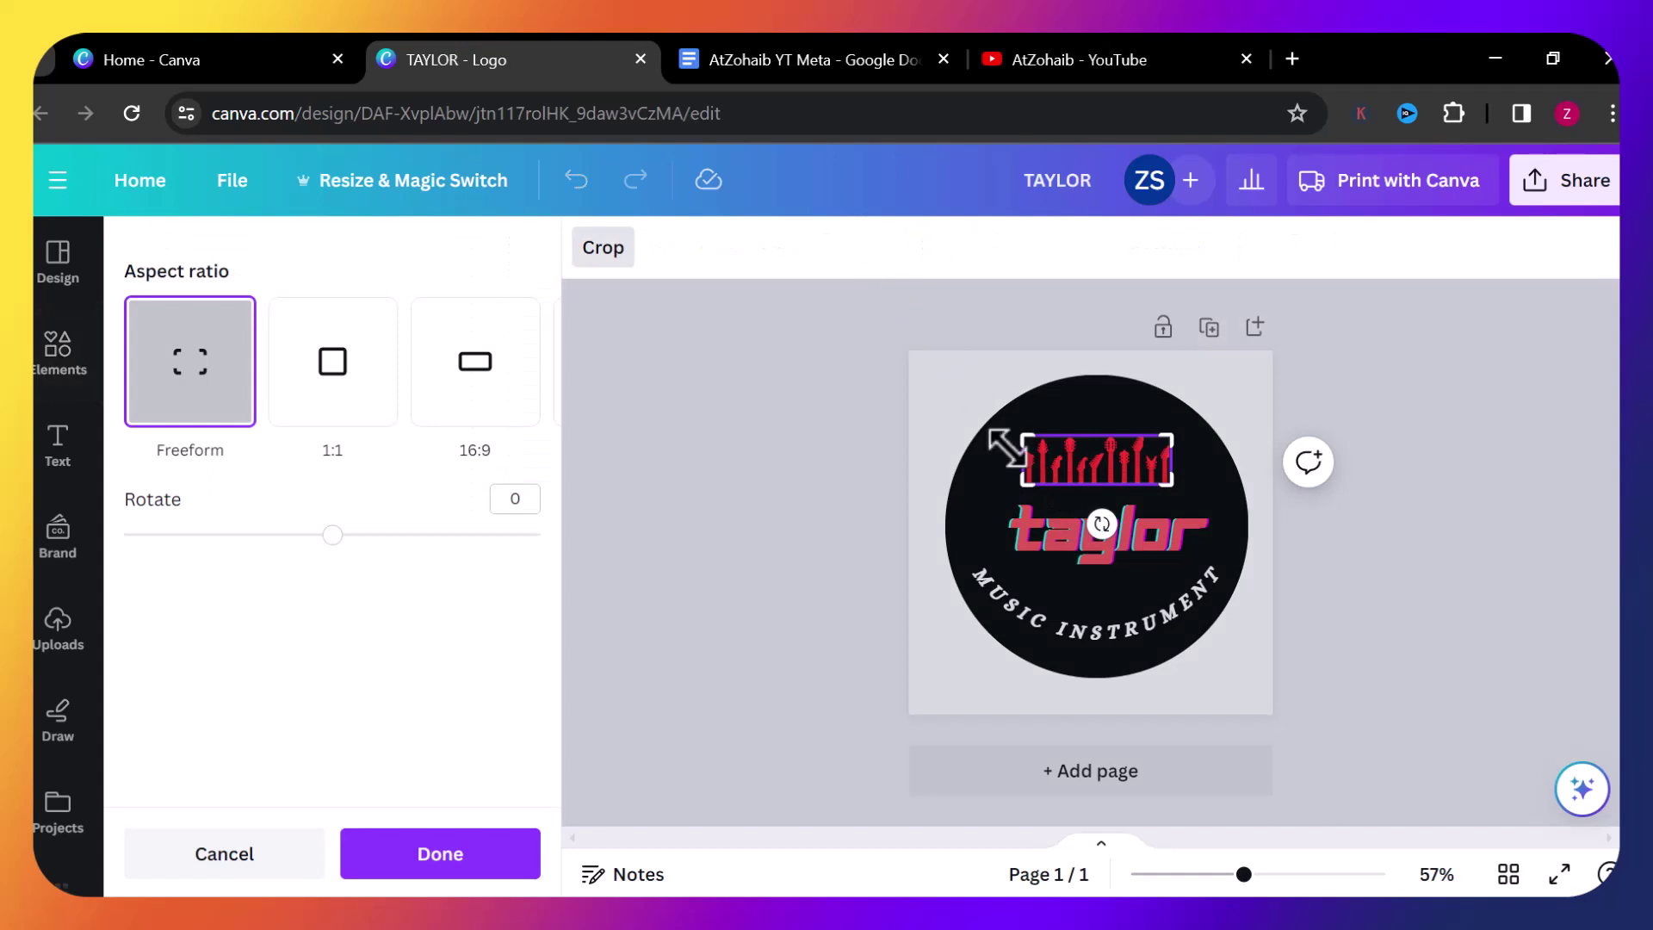
{"action": "left_click", "coordinate": [437, 866]}
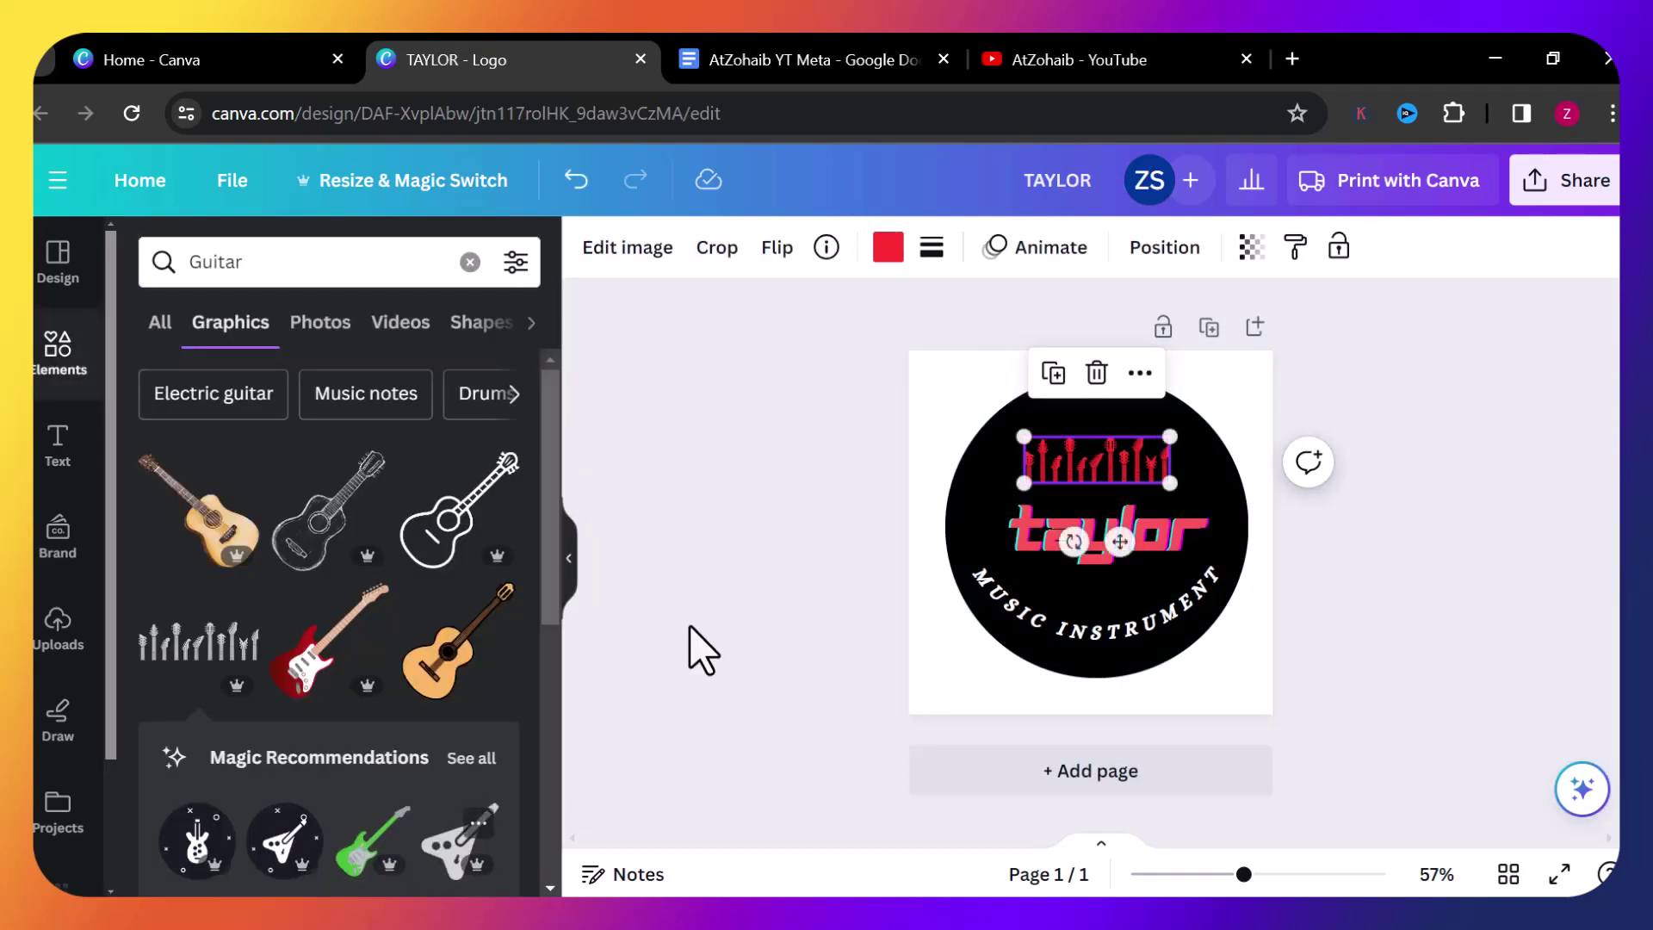
{"action": "left_click", "coordinate": [888, 247]}
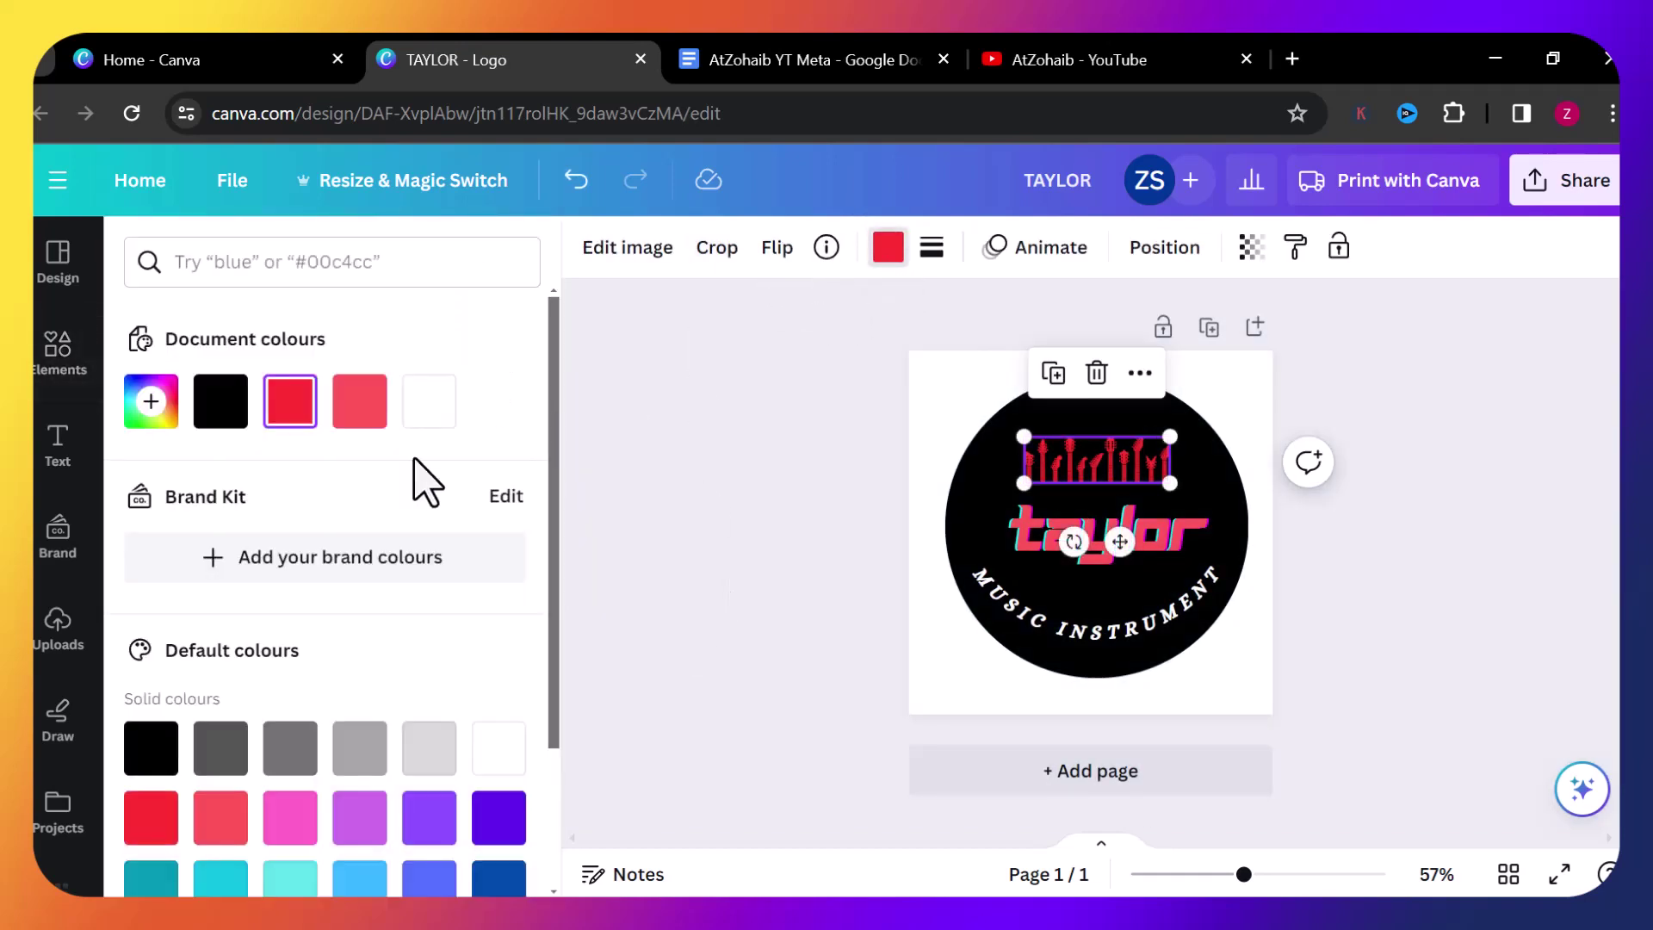
{"action": "left_click", "coordinate": [974, 515]}
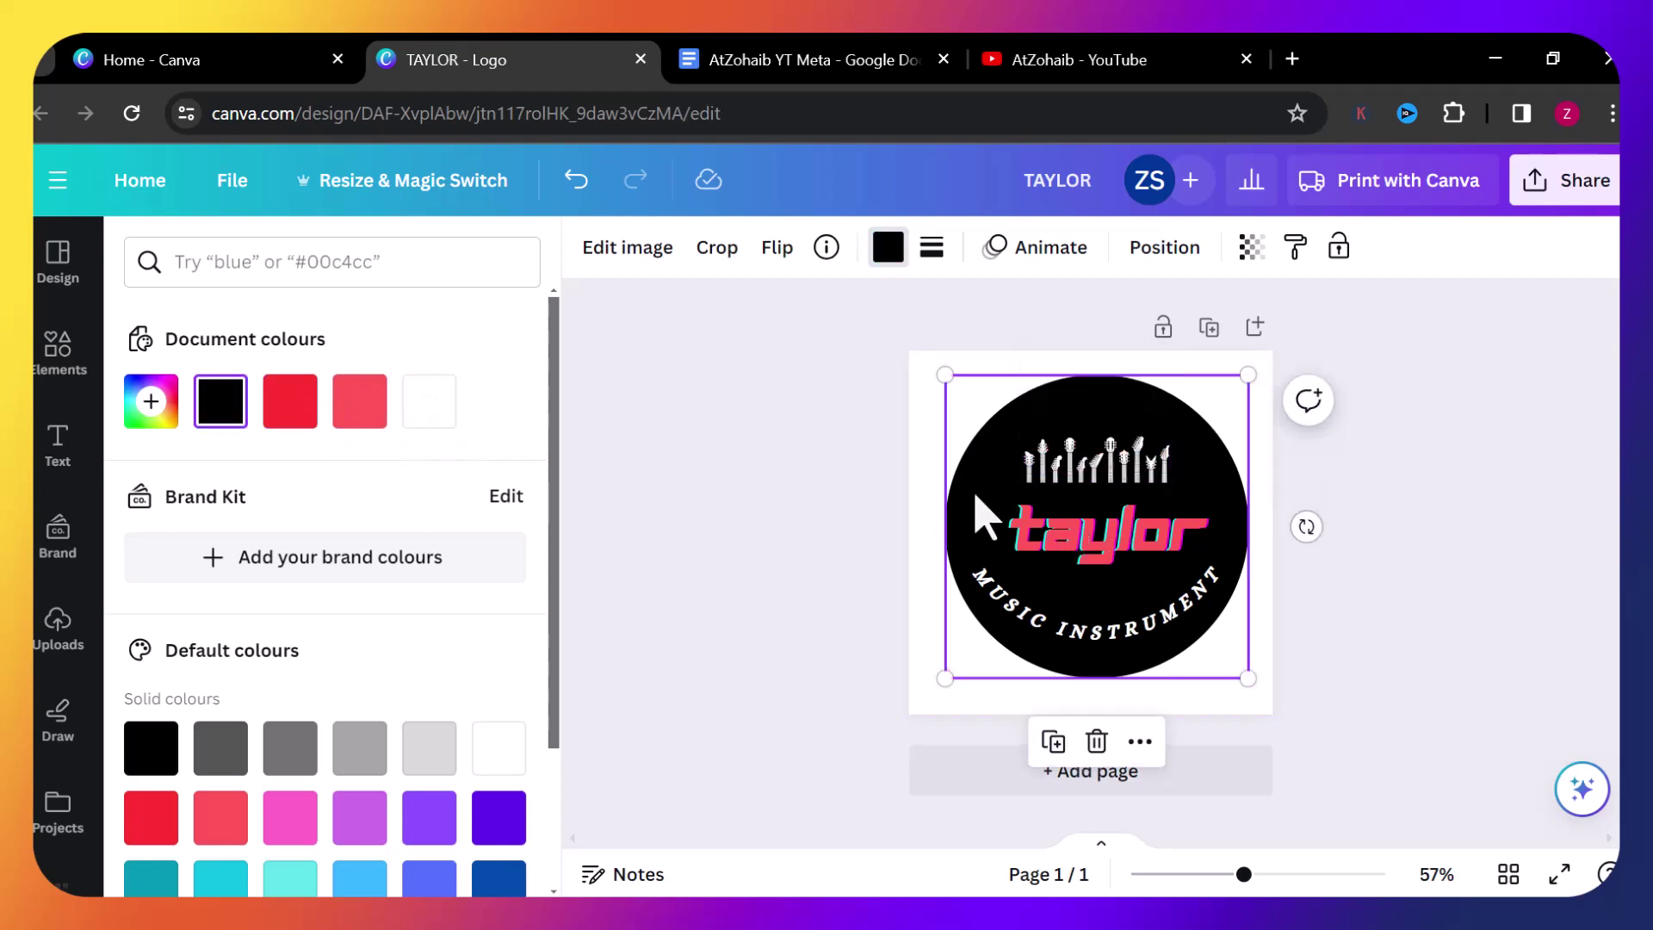
Recolour the "taylor" wordmark in the white document colour and clear the selection.
{"action": "left_click", "coordinate": [1068, 541]}
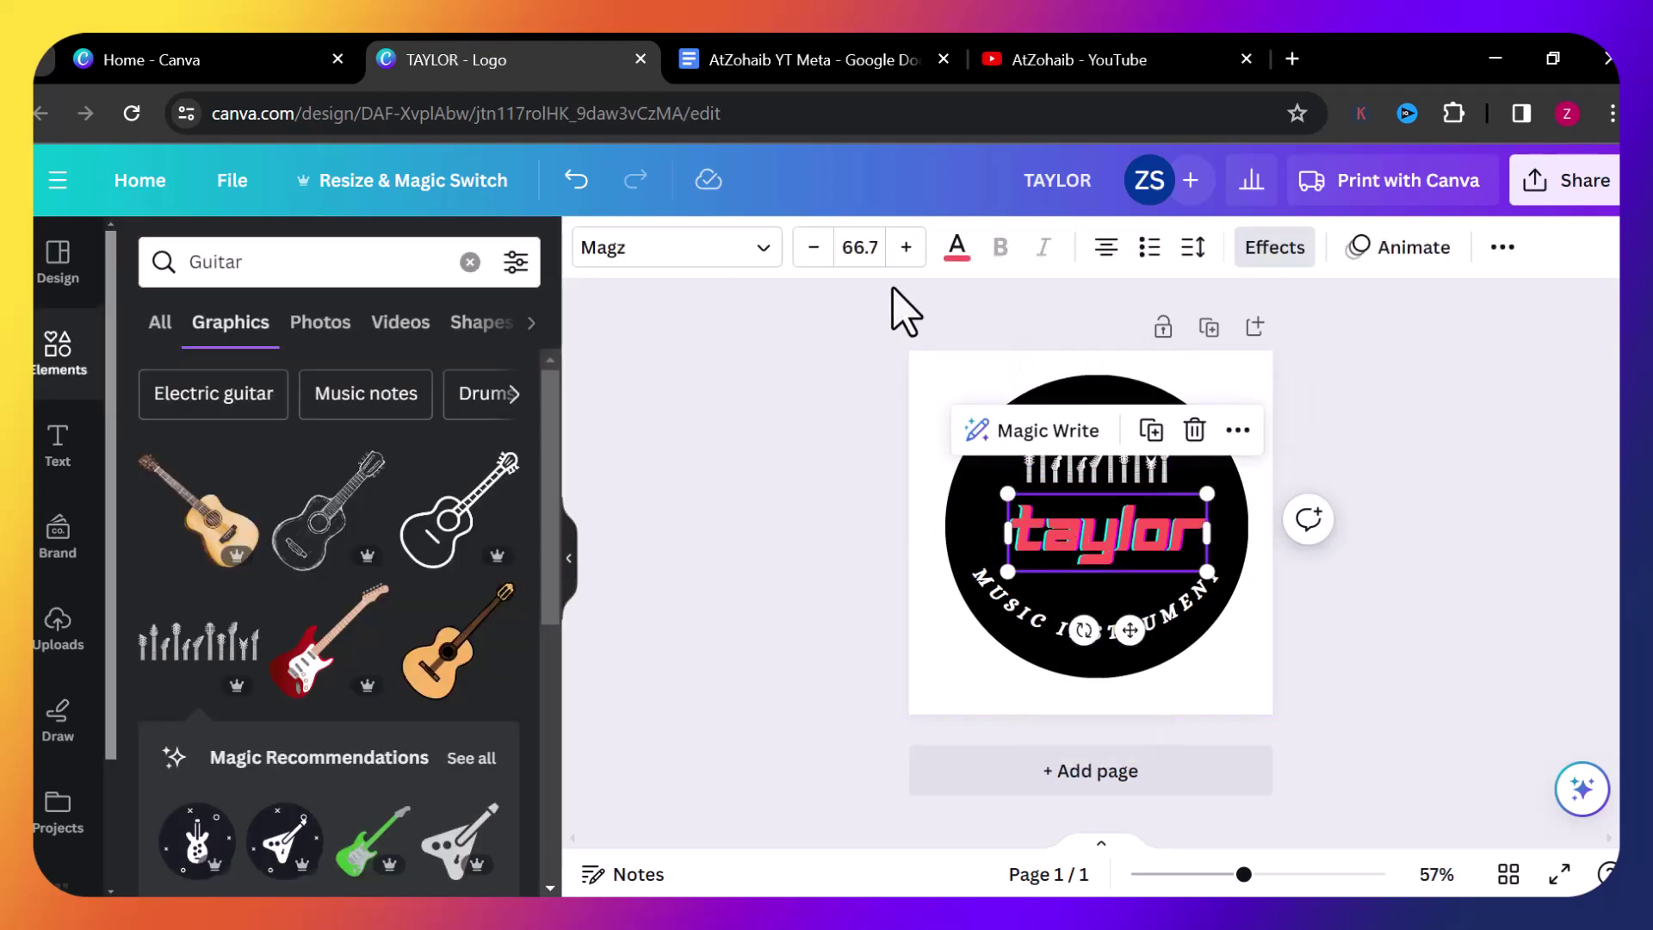
{"action": "left_click", "coordinate": [957, 247]}
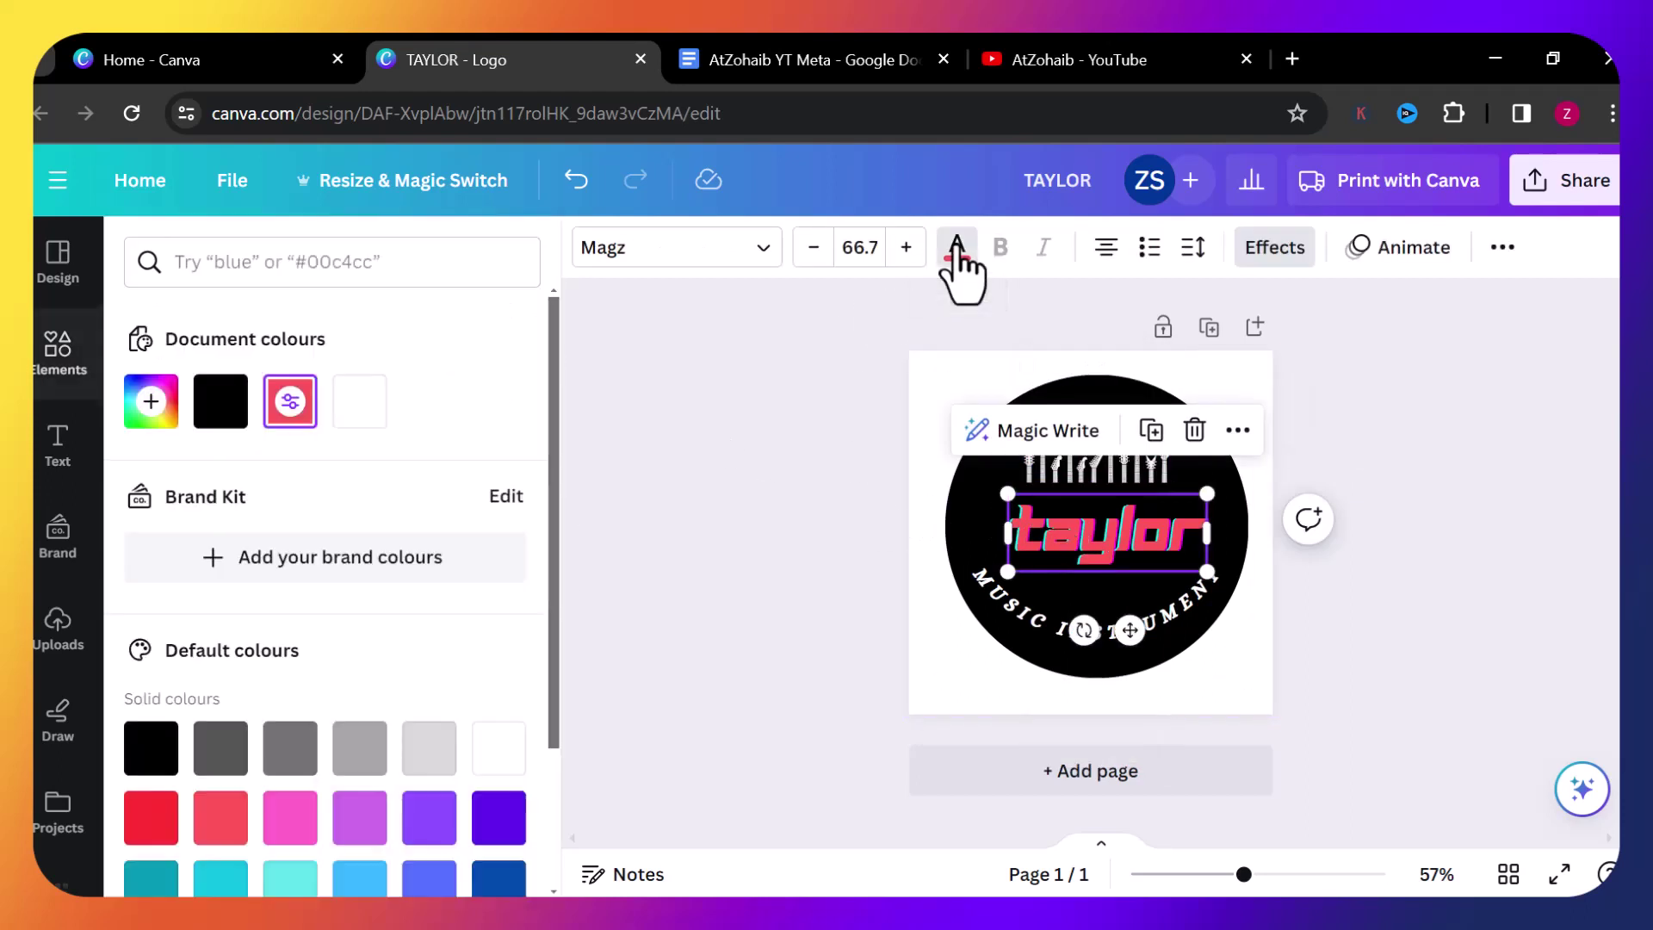
{"action": "left_click", "coordinate": [360, 401]}
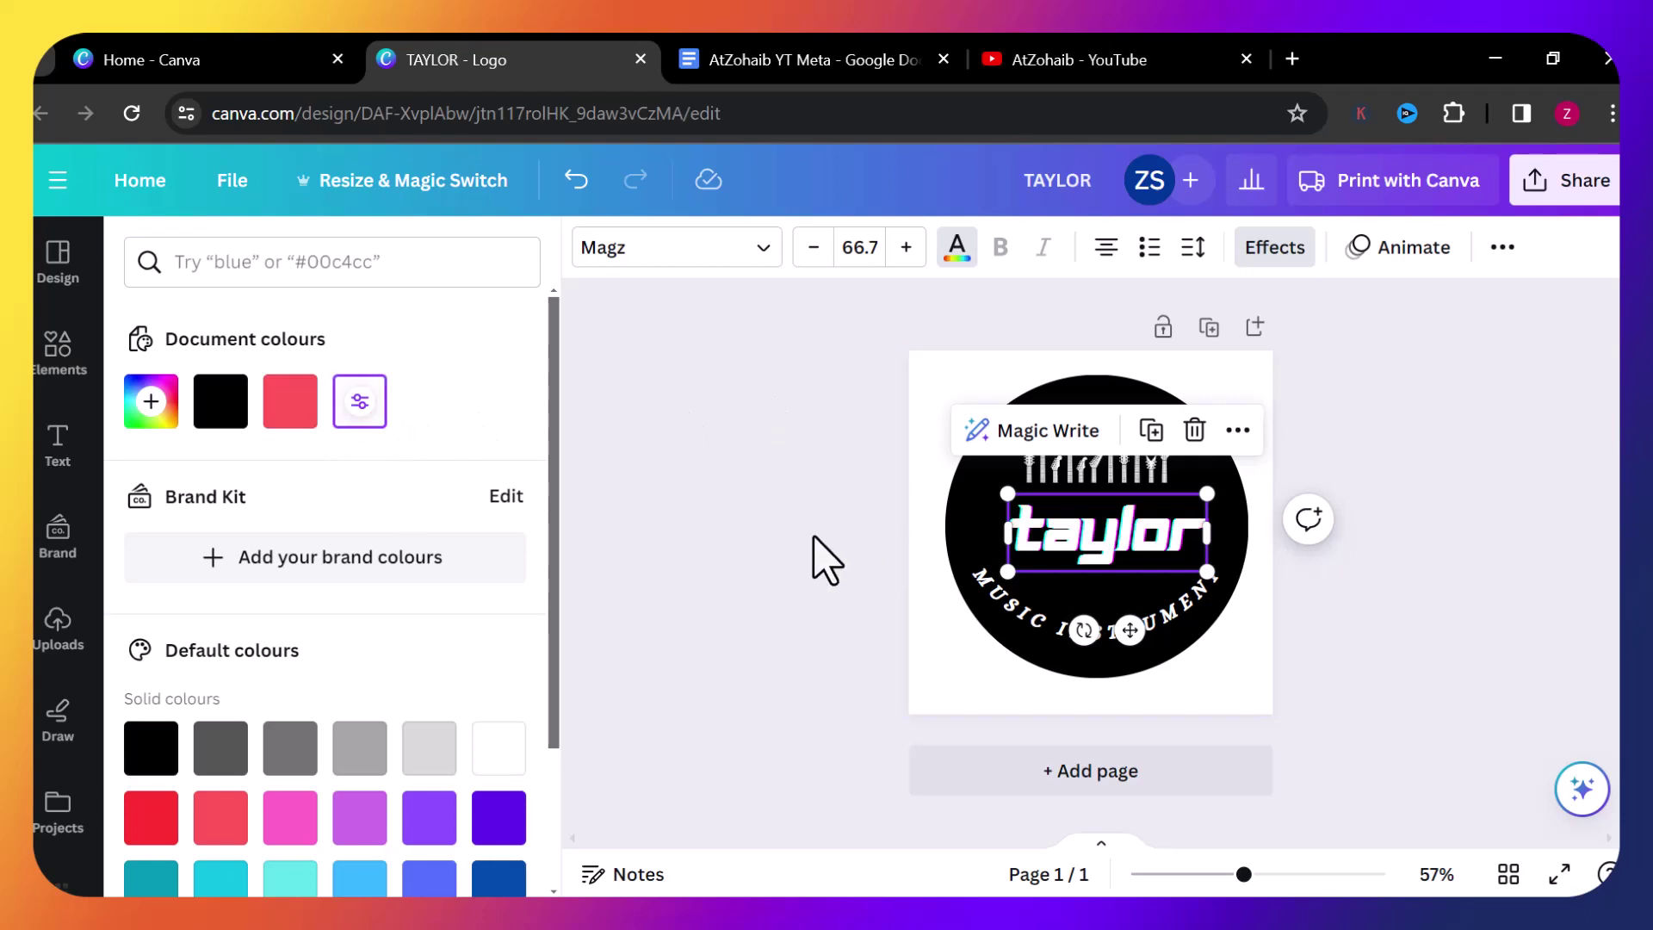
{"action": "key", "text": "Escape"}
{"action": "key", "text": "Escape"}
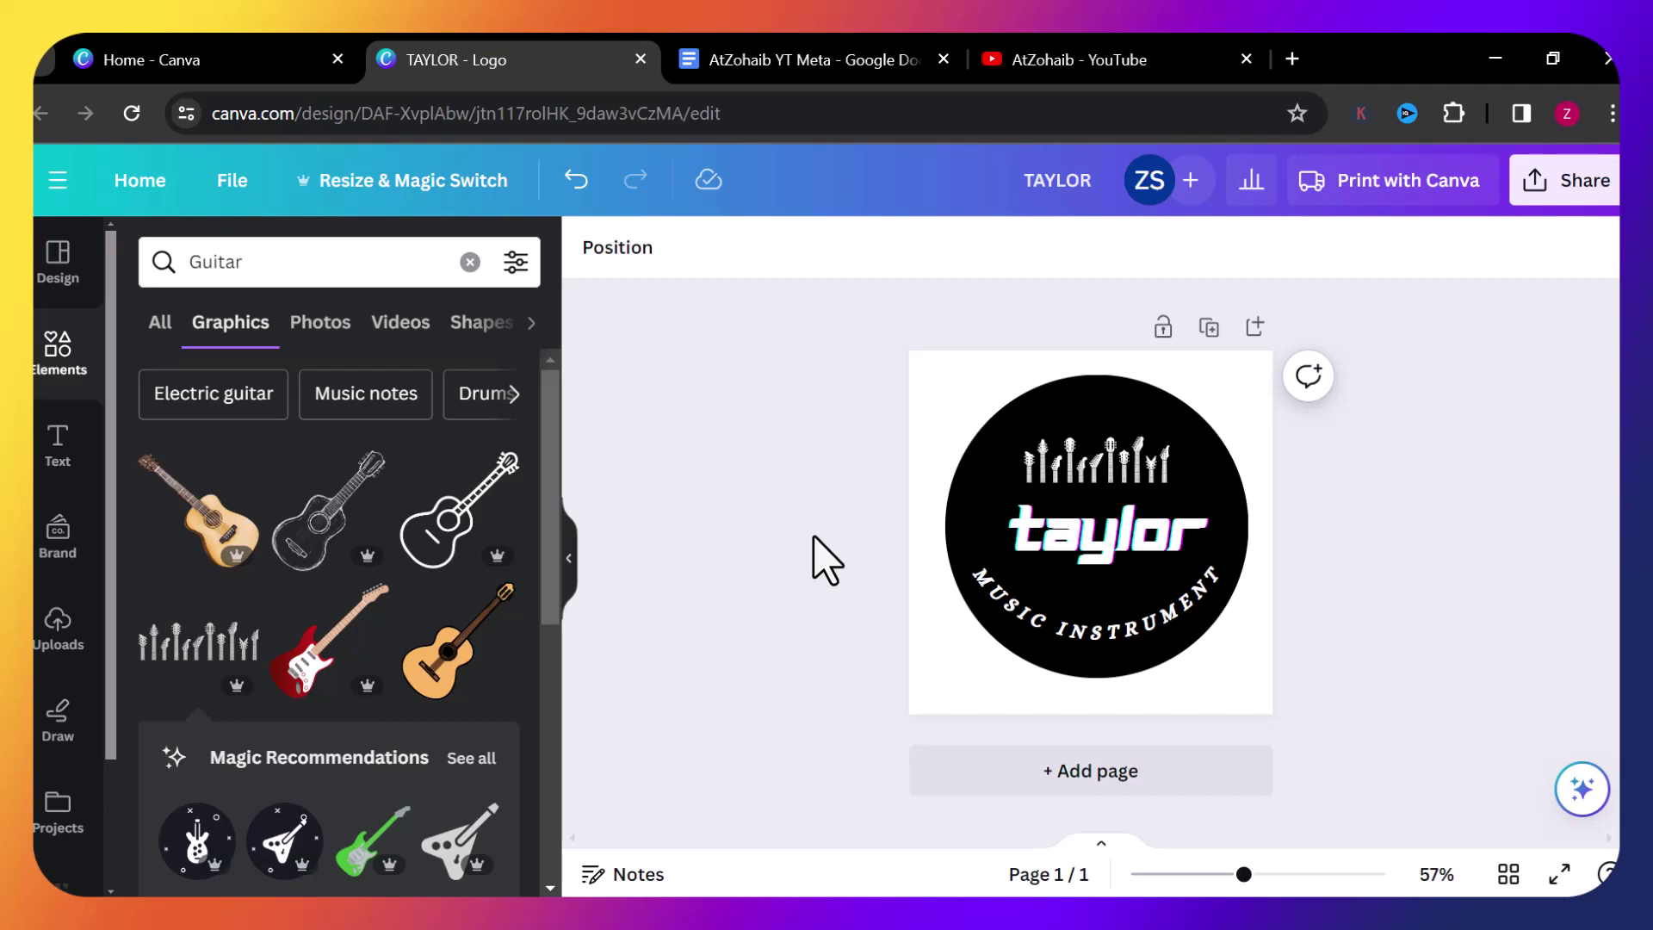
Move the curved "MUSIC INSTRUMENT" tagline slightly lower on the black circle and clear the selection.
{"action": "left_click", "coordinate": [1008, 602]}
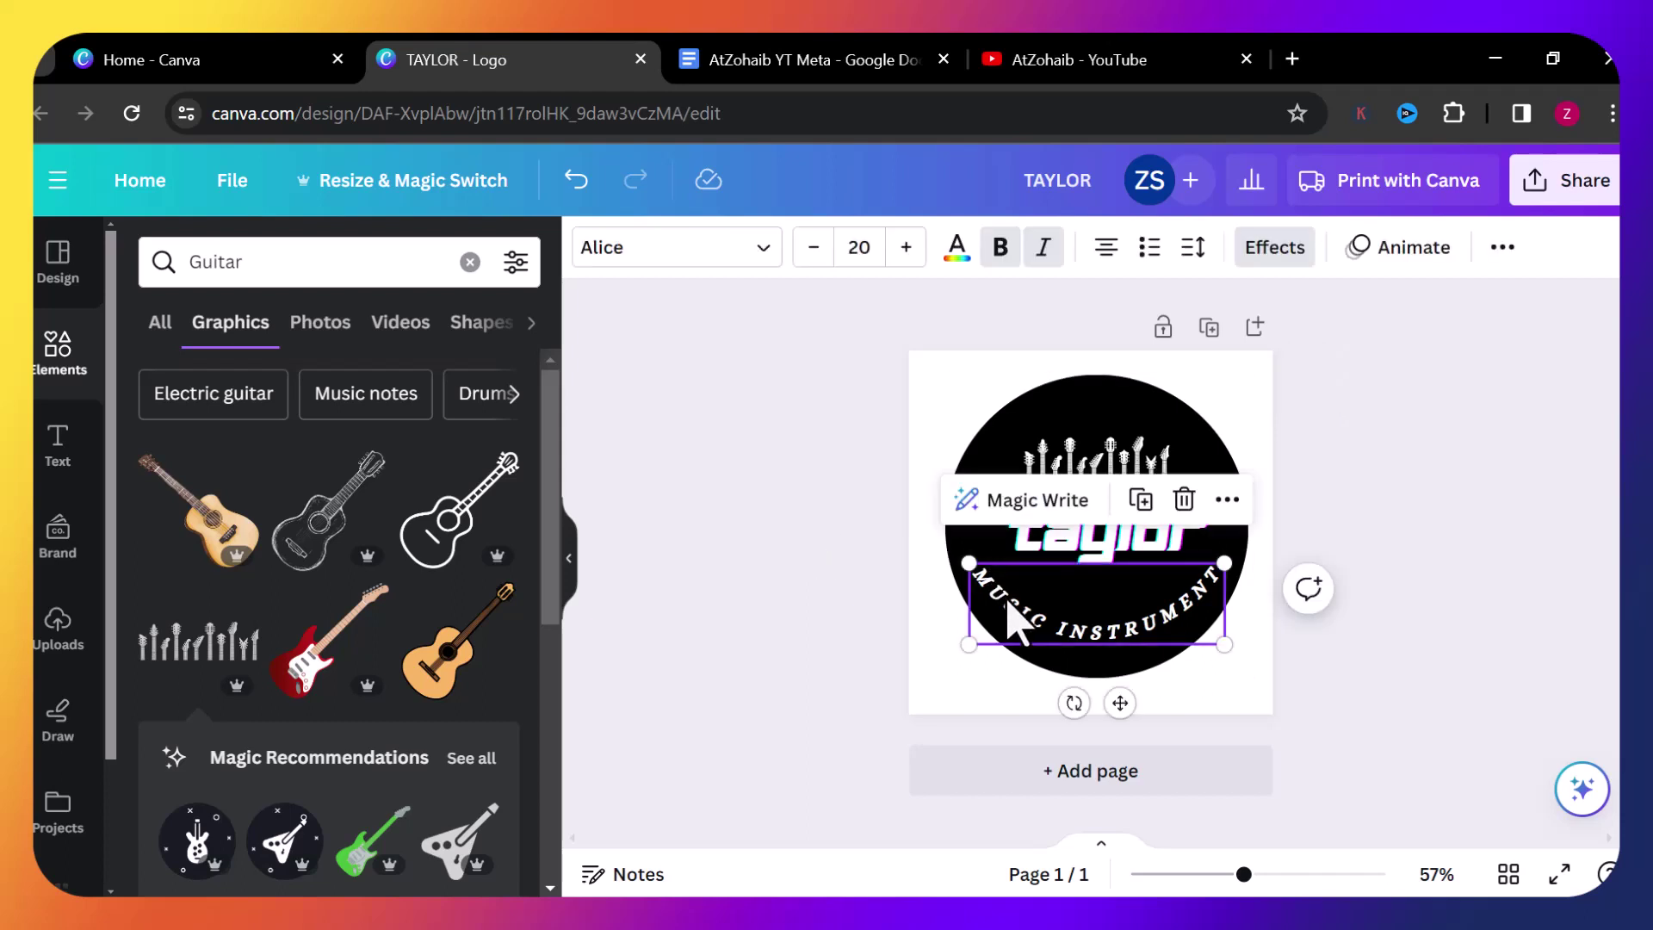
{"action": "mouse_move", "coordinate": [1007, 607]}
{"action": "left_mouse_down"}
{"action": "mouse_move", "coordinate": [1024, 595]}
{"action": "mouse_move", "coordinate": [992, 629]}
{"action": "mouse_move", "coordinate": [1001, 613]}
{"action": "left_mouse_up"}
{"action": "left_click", "coordinate": [922, 634]}
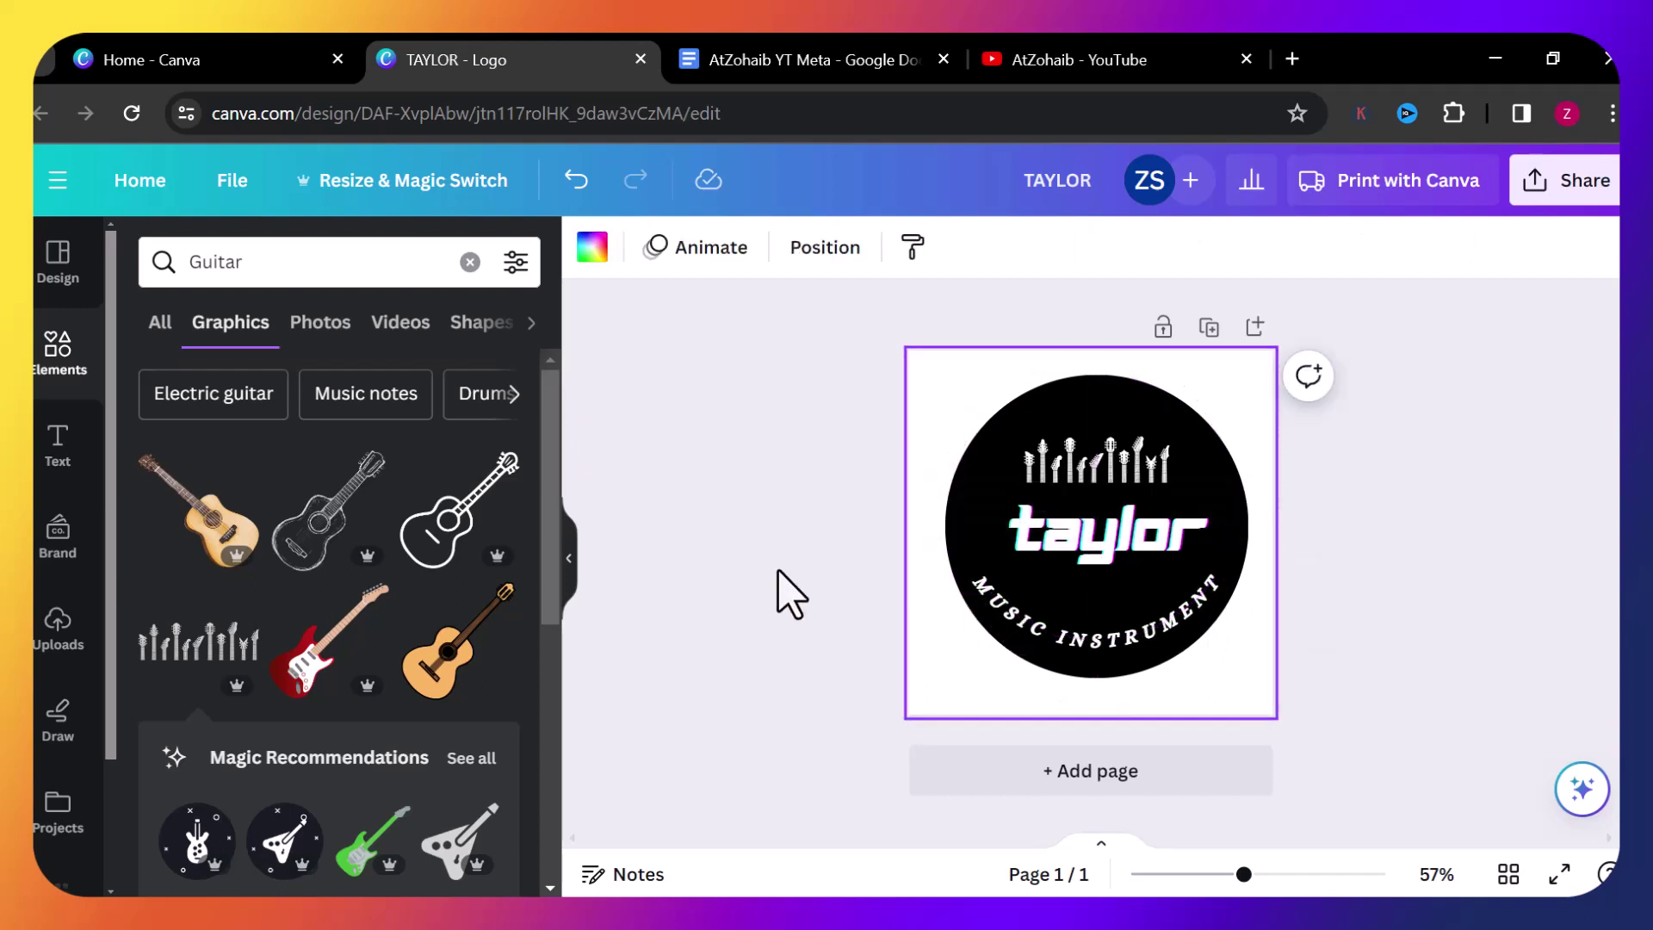
{"action": "left_click", "coordinate": [790, 594]}
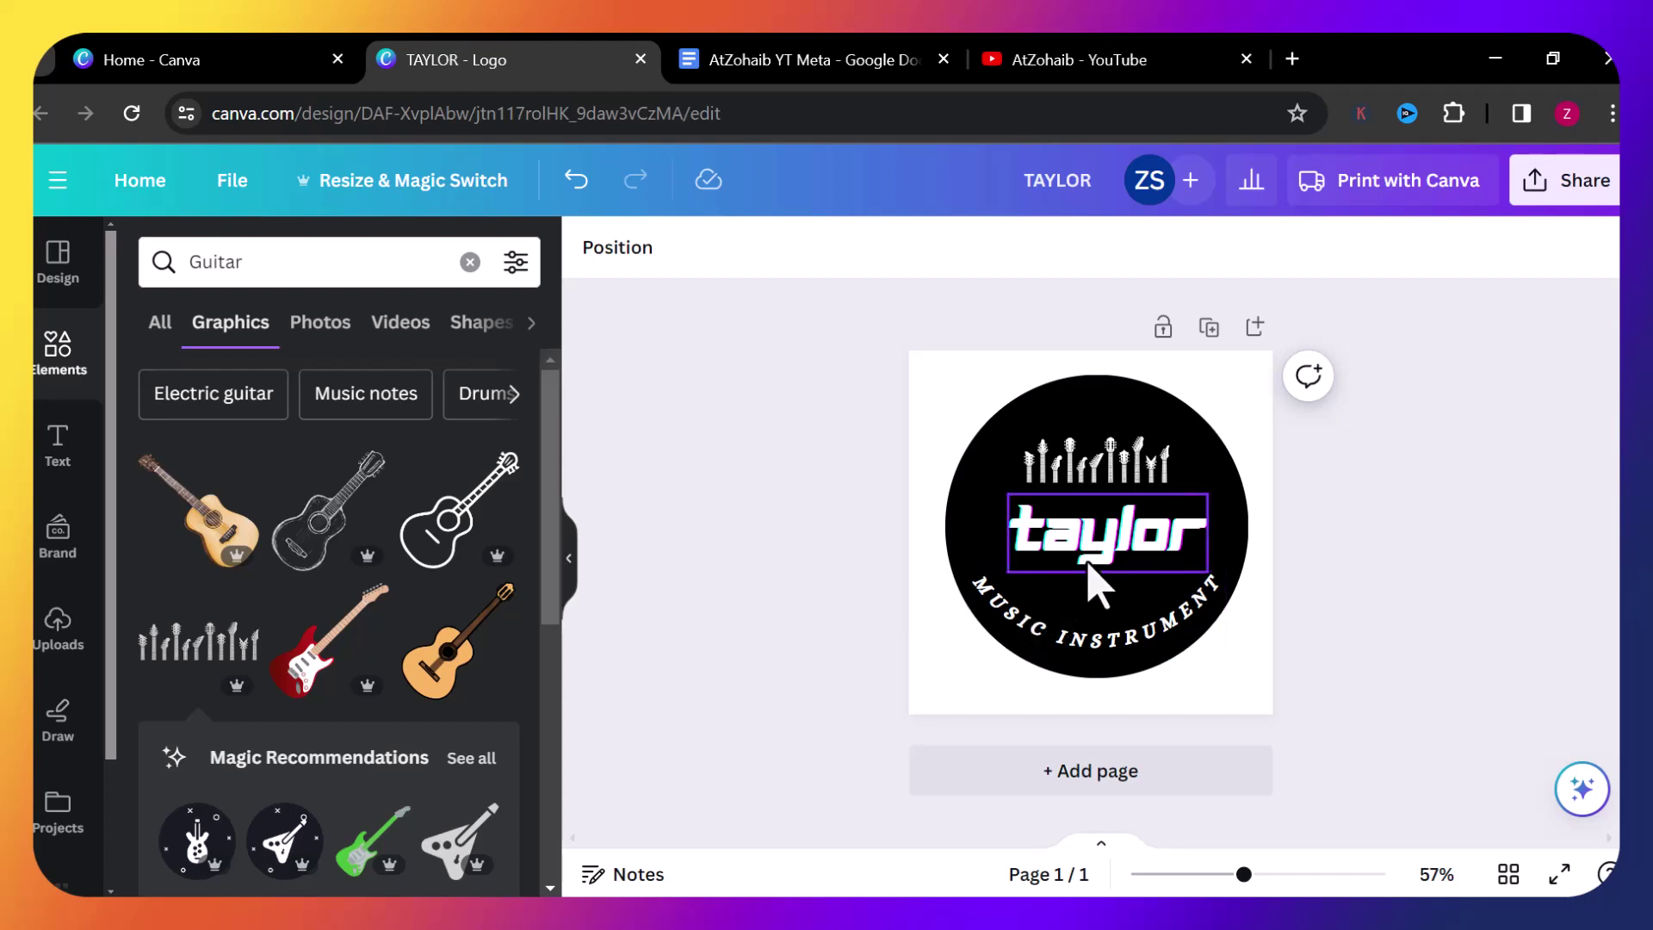
{"action": "left_click", "coordinate": [1060, 540]}
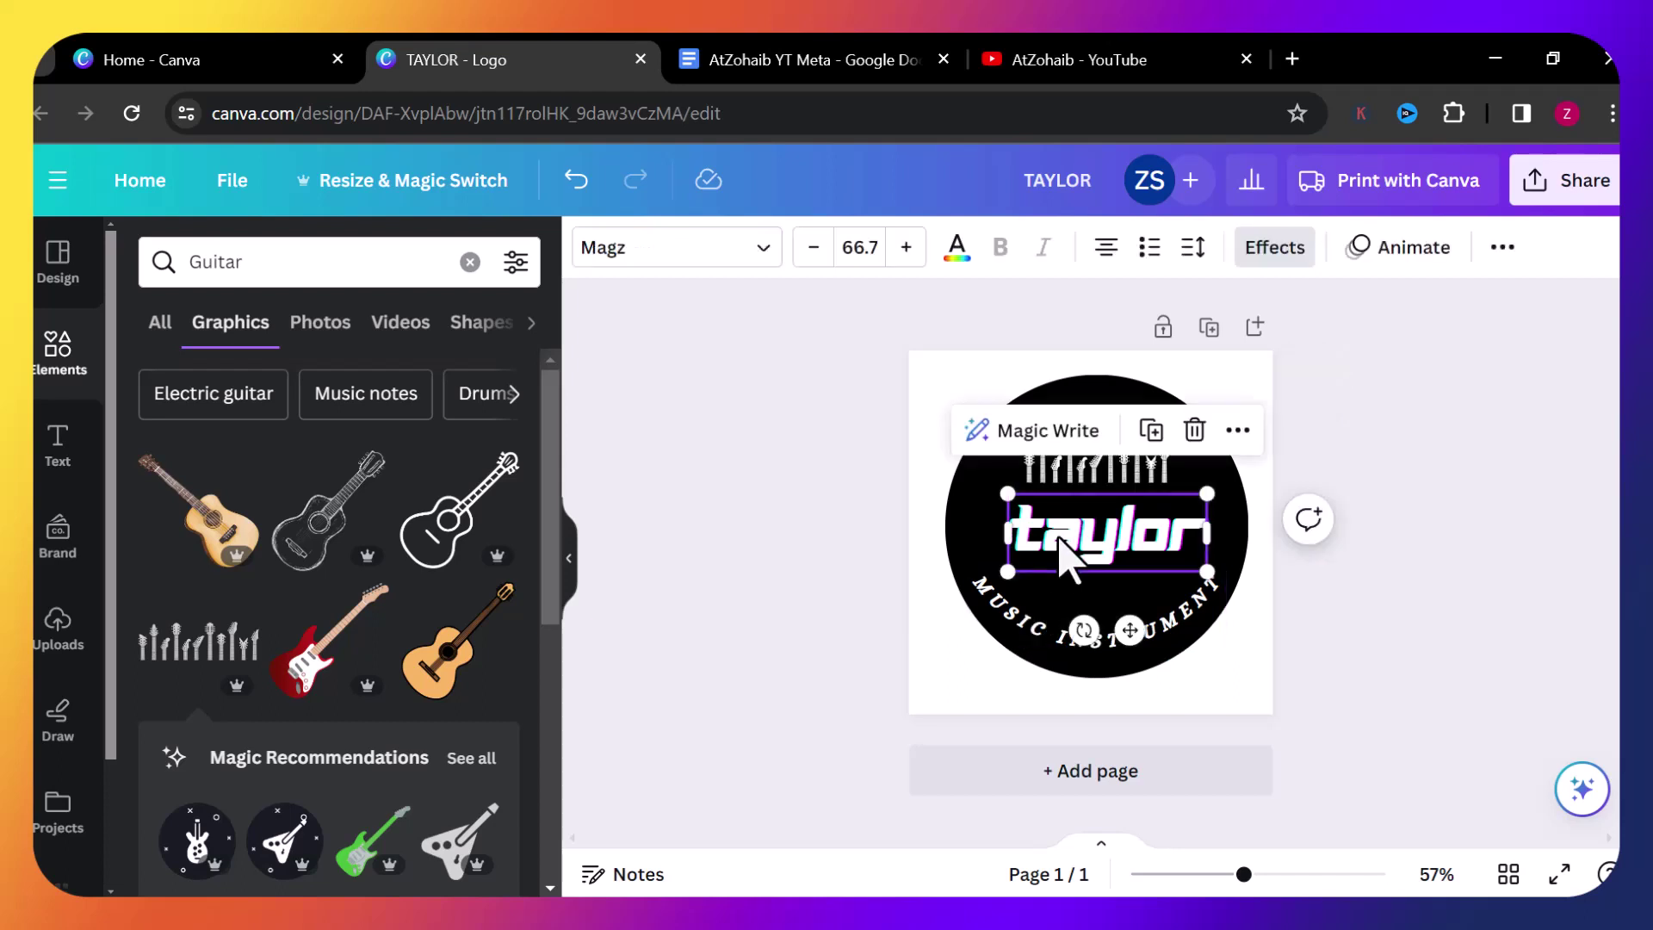
{"action": "left_click", "coordinate": [1104, 478]}
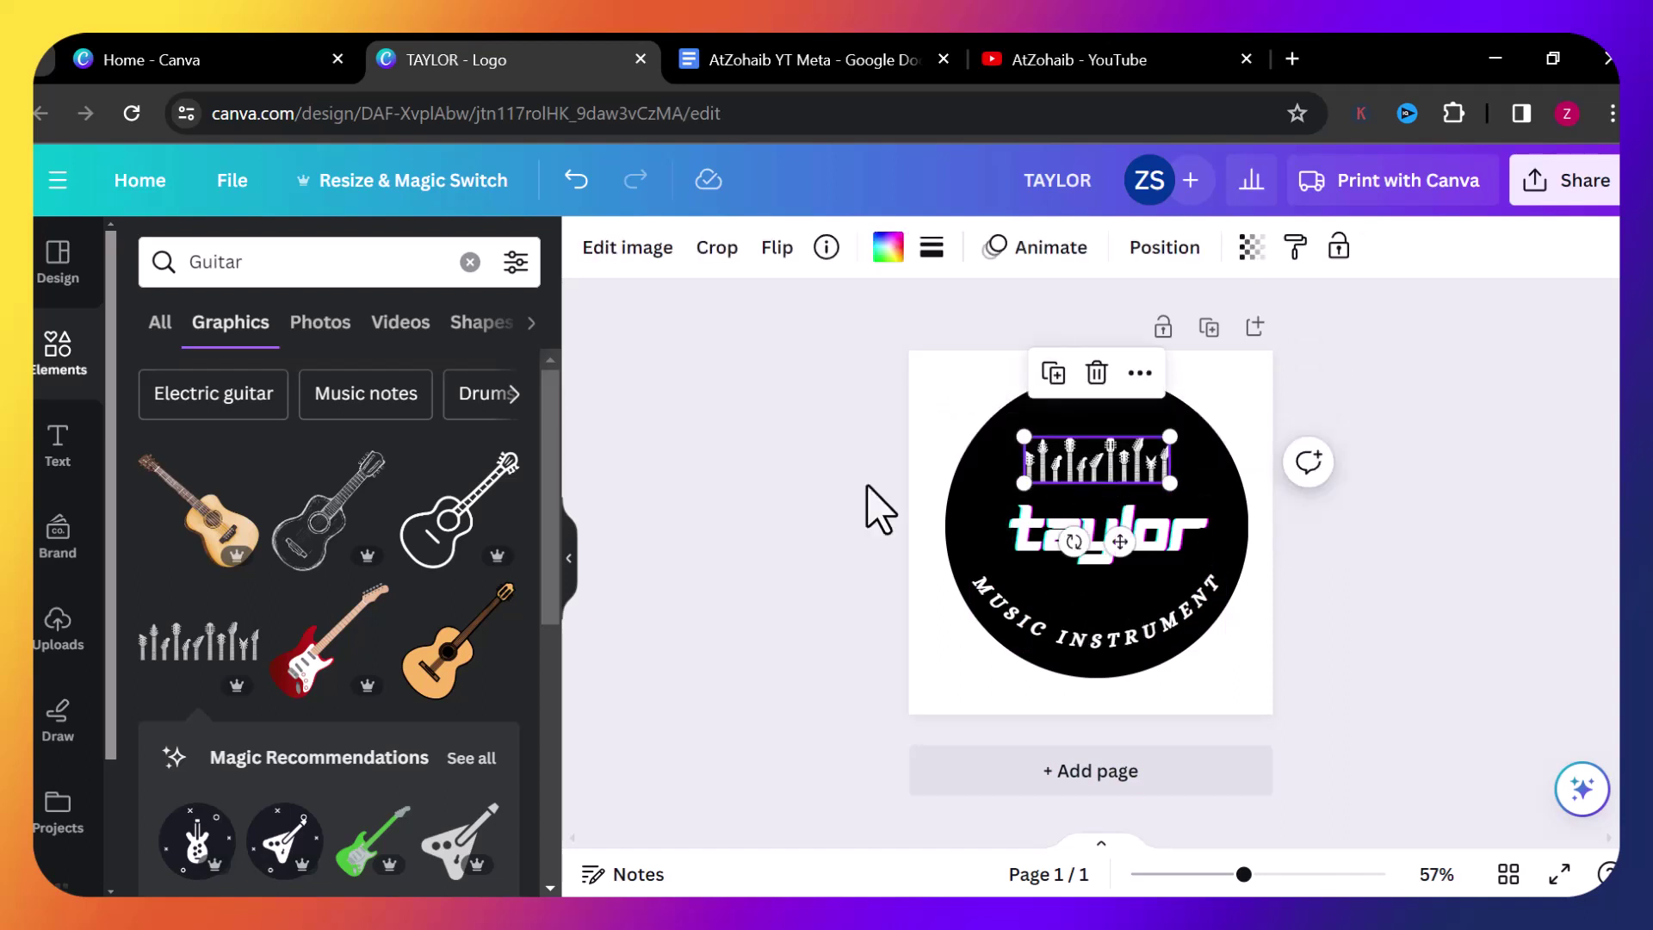
{"action": "scroll", "coordinate": [551, 564], "scroll_direction": "down", "scroll_amount": 5}
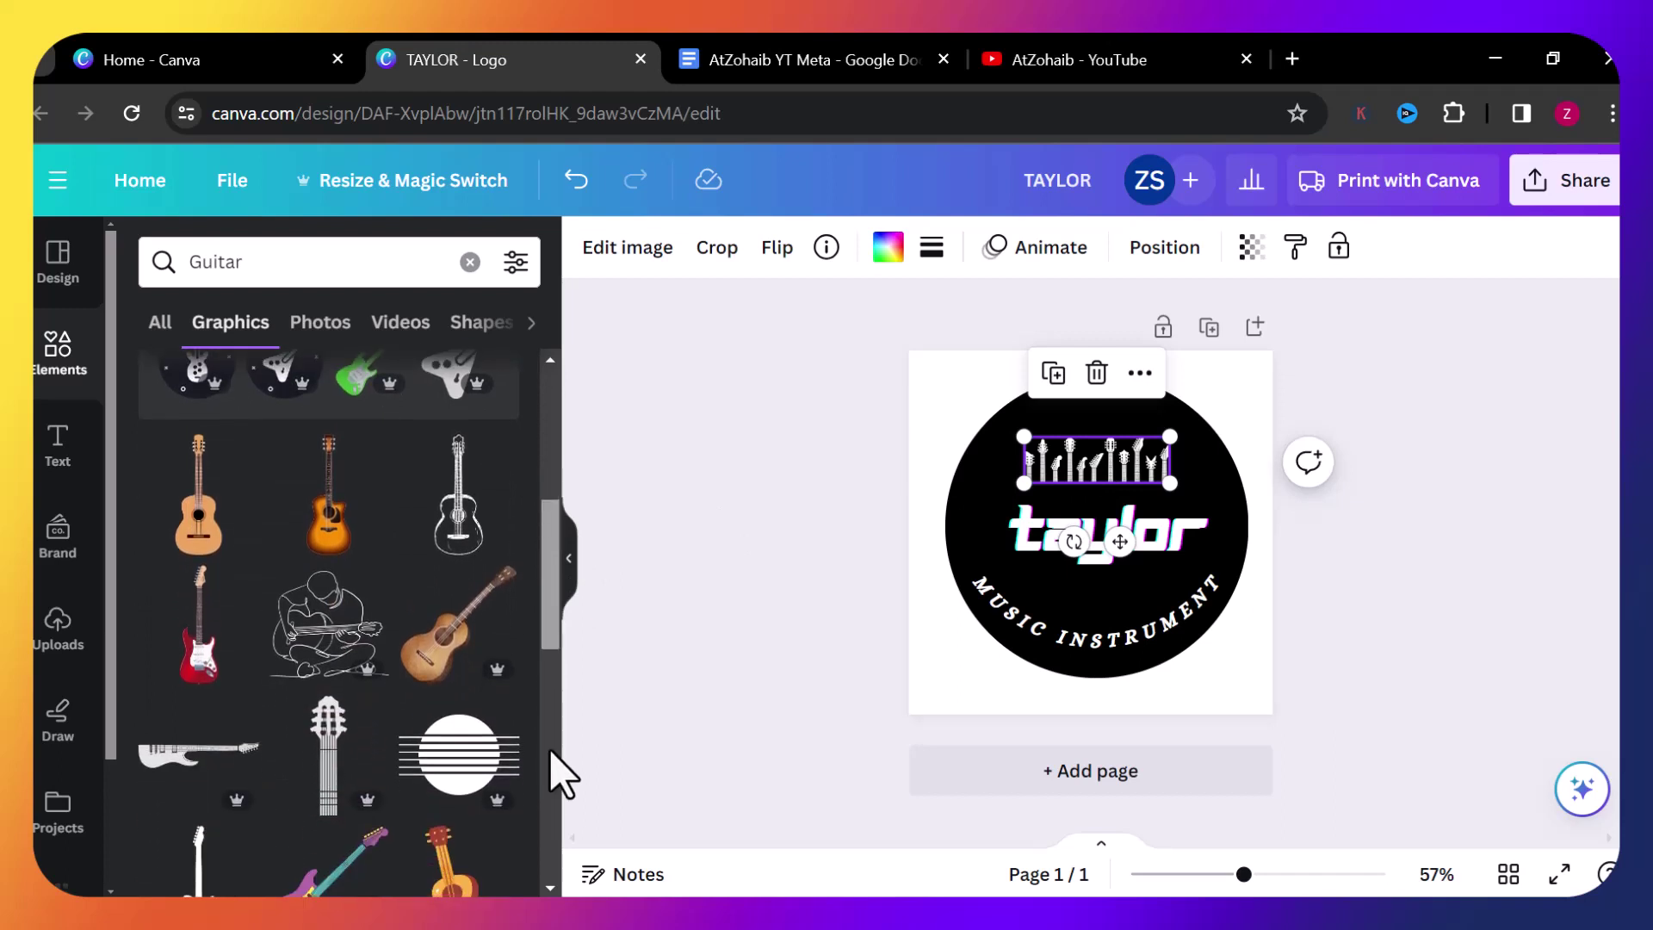
{"action": "scroll", "coordinate": [561, 775], "scroll_direction": "down", "scroll_amount": 2}
{"action": "scroll", "coordinate": [568, 822], "scroll_direction": "down", "scroll_amount": 1}
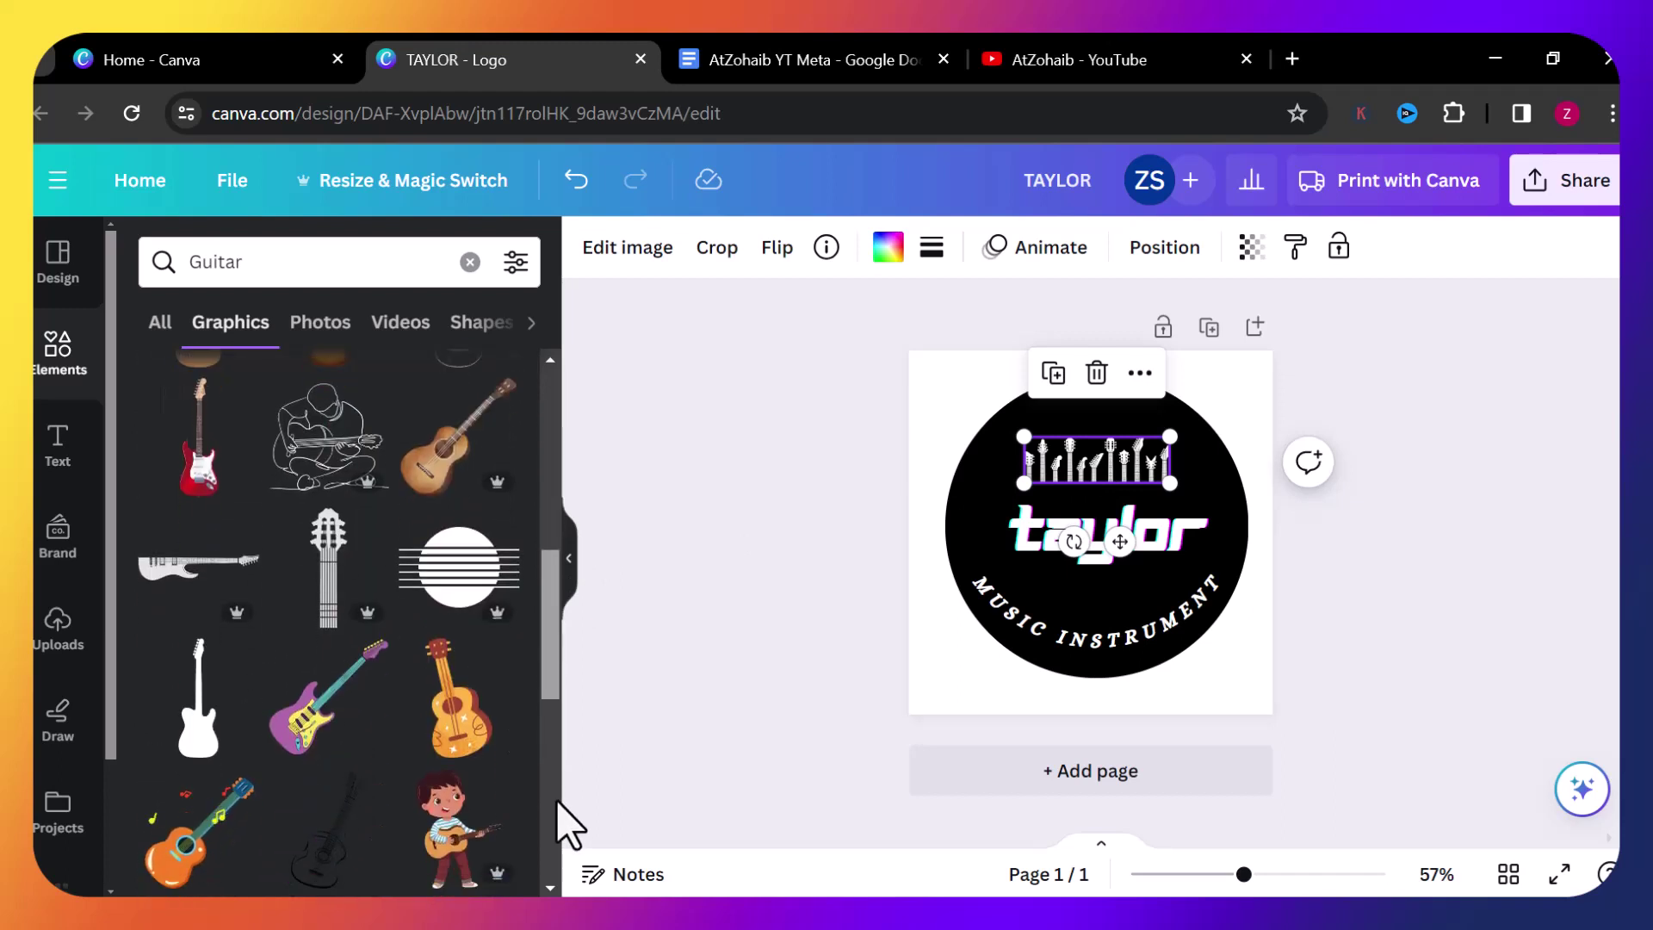
{"action": "left_click", "coordinate": [754, 726]}
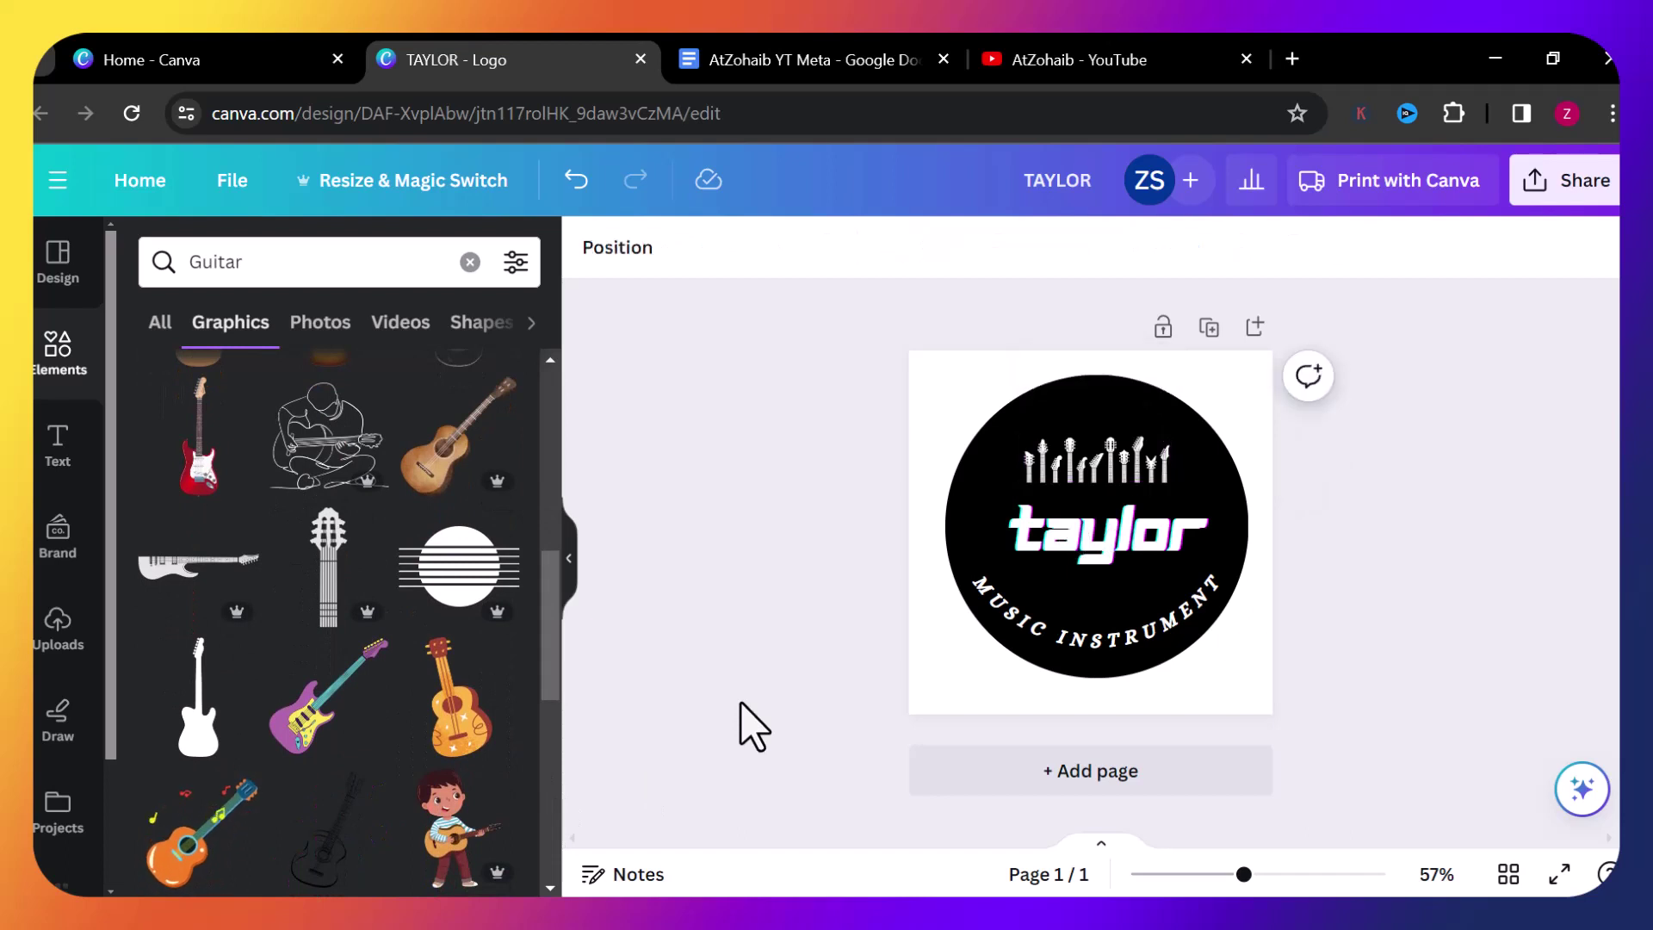